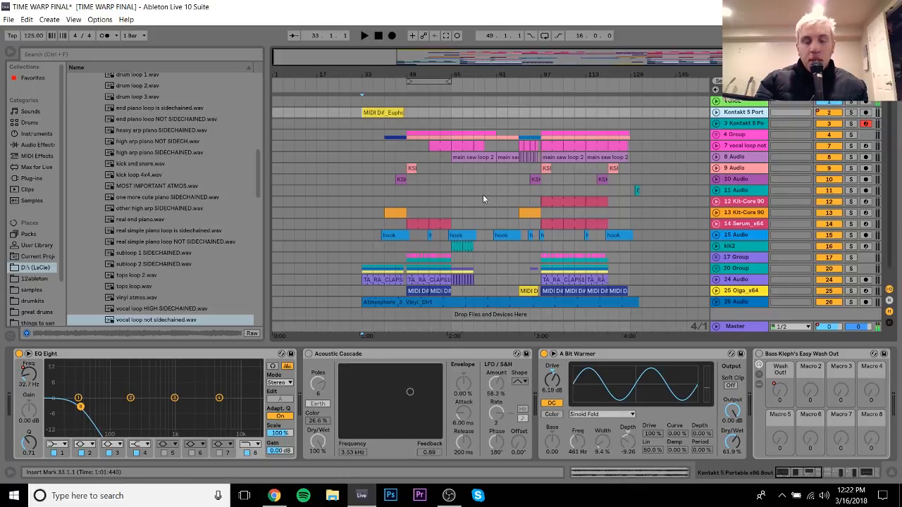
# Look over the whole arrangement, the two Kontakt tracks' devices, and the opening section around bar 33
pyautogui.moveTo(426, 73)
pyautogui.mouseDown()
pyautogui.moveTo(415, 116)
pyautogui.moveTo(418, 74)
pyautogui.mouseUp()
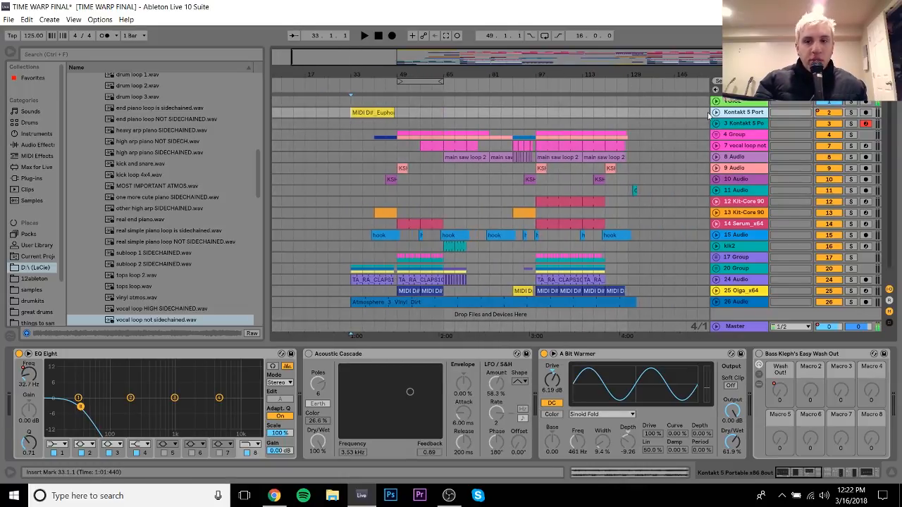
pyautogui.click(734, 125)
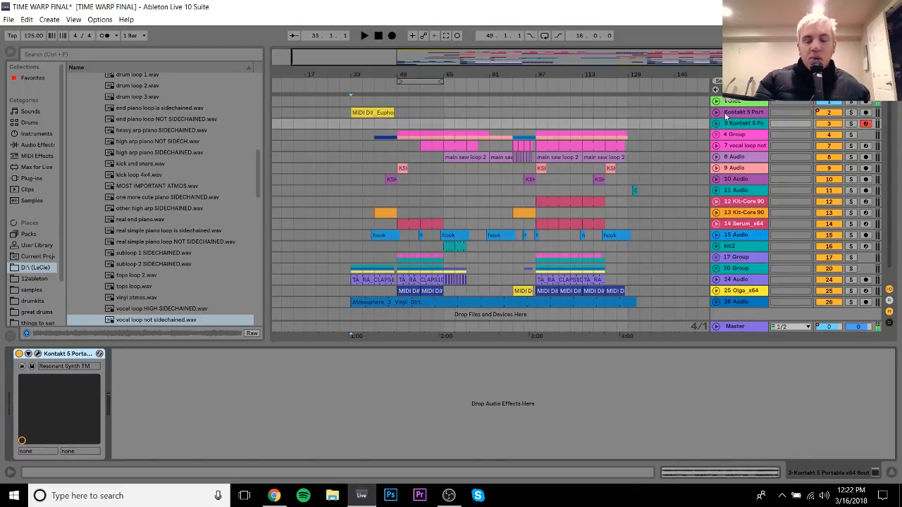
pyautogui.click(727, 115)
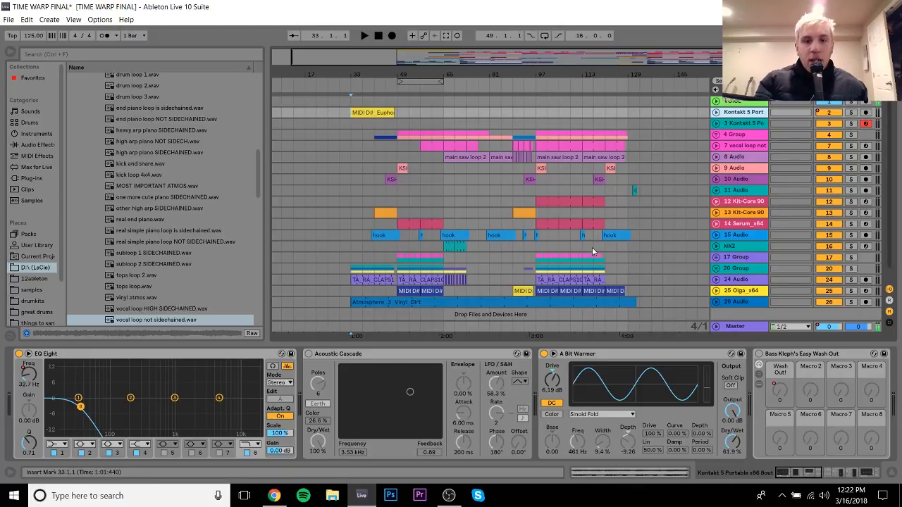
pyautogui.moveTo(383, 76); pyautogui.dragTo(383, 99)
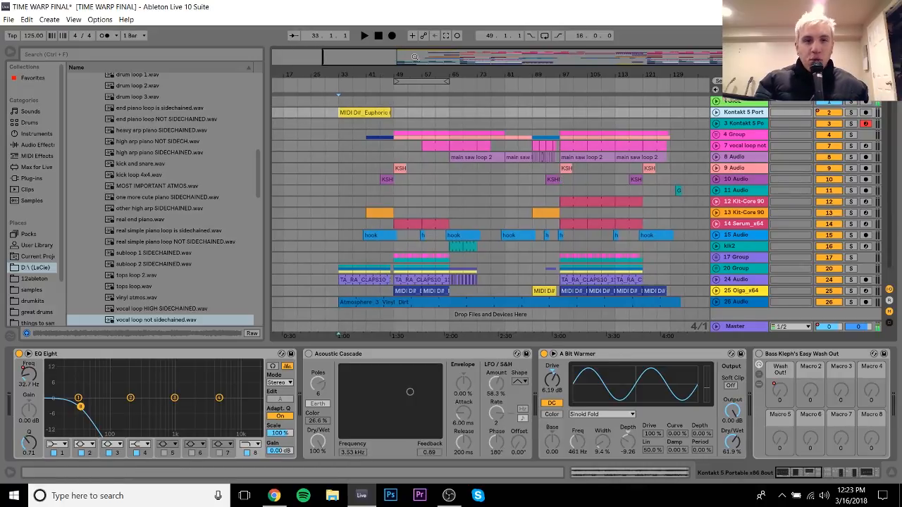
pyautogui.moveTo(409, 73); pyautogui.dragTo(415, 63)
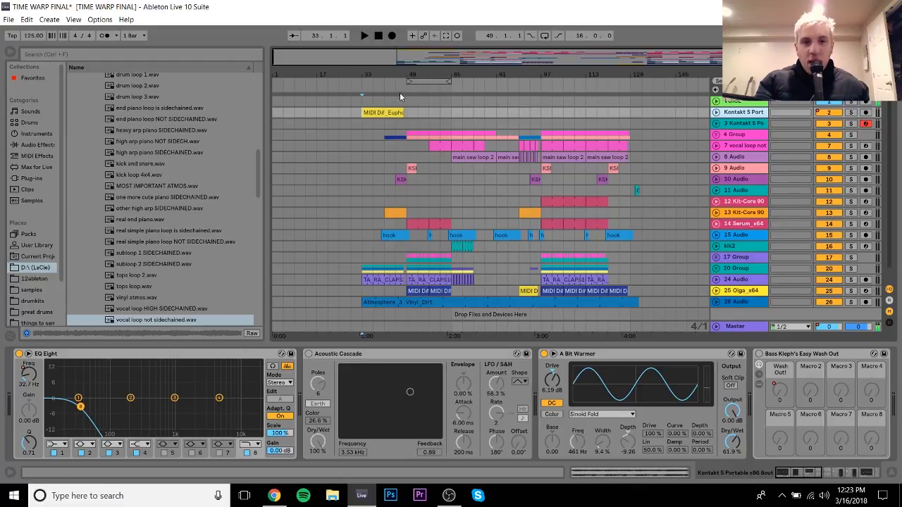
pyautogui.scroll(5, 358, 72)
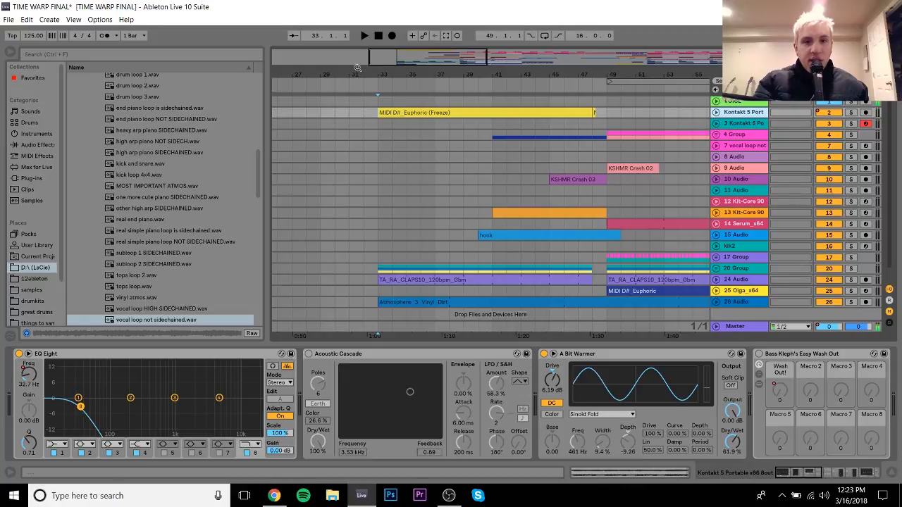
pyautogui.scroll(-2, 369, 70)
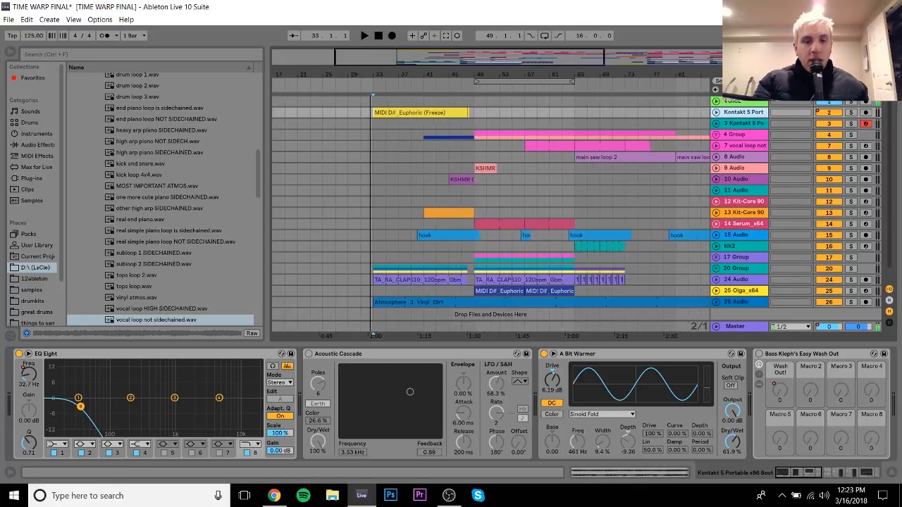
pyautogui.scroll(3, 377, 109)
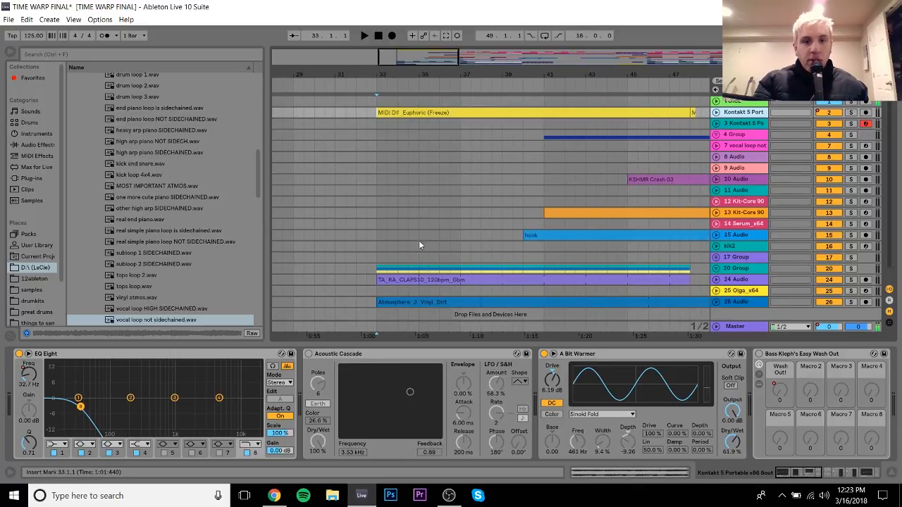
pyautogui.moveTo(399, 78); pyautogui.dragTo(395, 96)
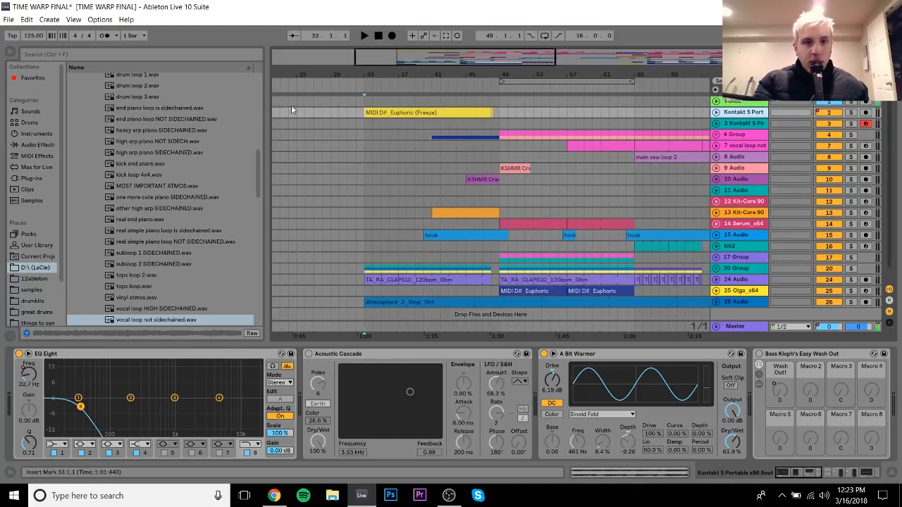
pyautogui.moveTo(322, 73); pyautogui.dragTo(488, 83)
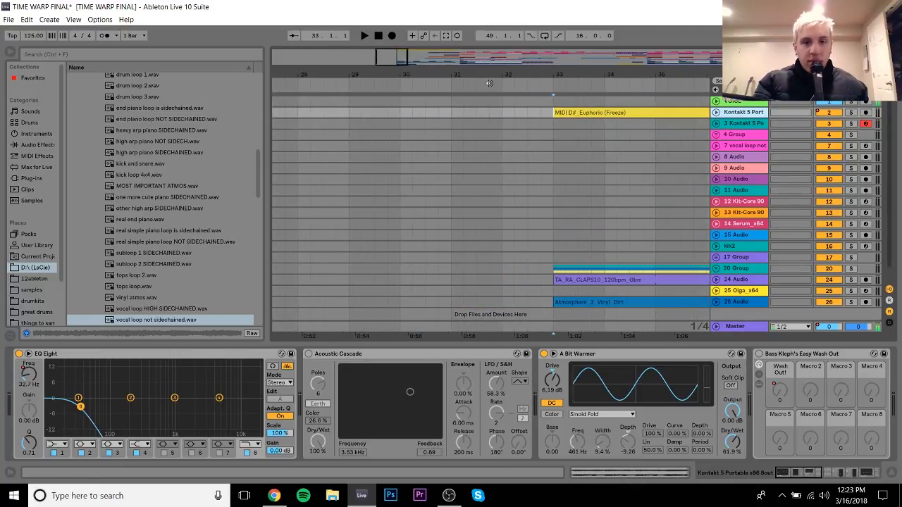
pyautogui.moveTo(575, 71); pyautogui.dragTo(460, 71)
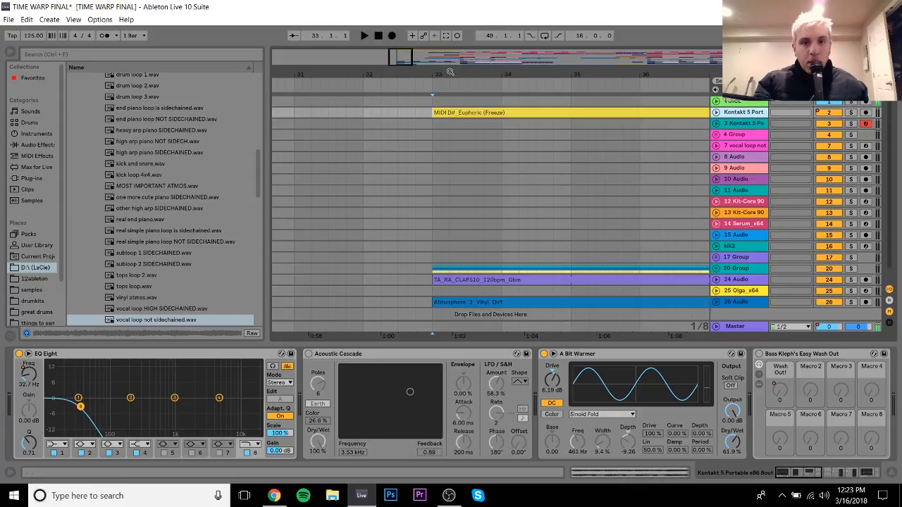
pyautogui.moveTo(451, 72); pyautogui.dragTo(362, 72)
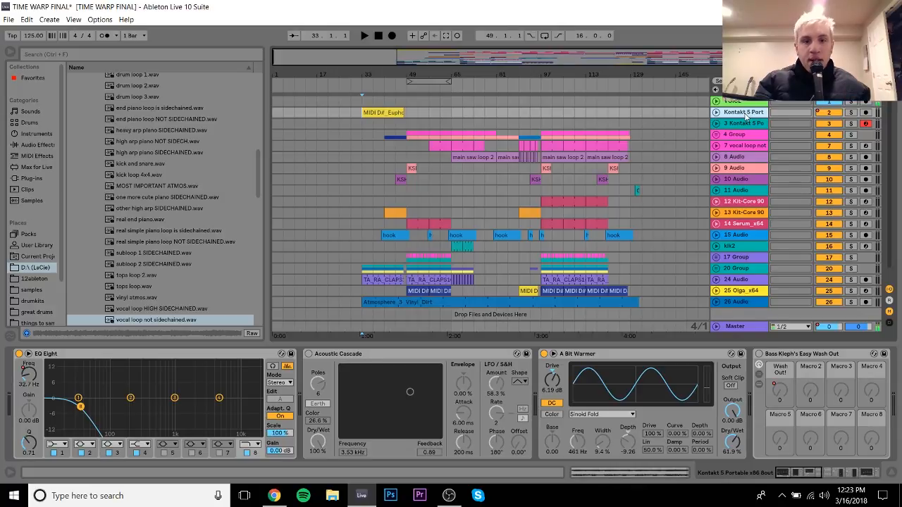
# Solo the voice track and the vinyl atmosphere track 26, unfold track 26, and play it from bar 33
pyautogui.click(851, 103)
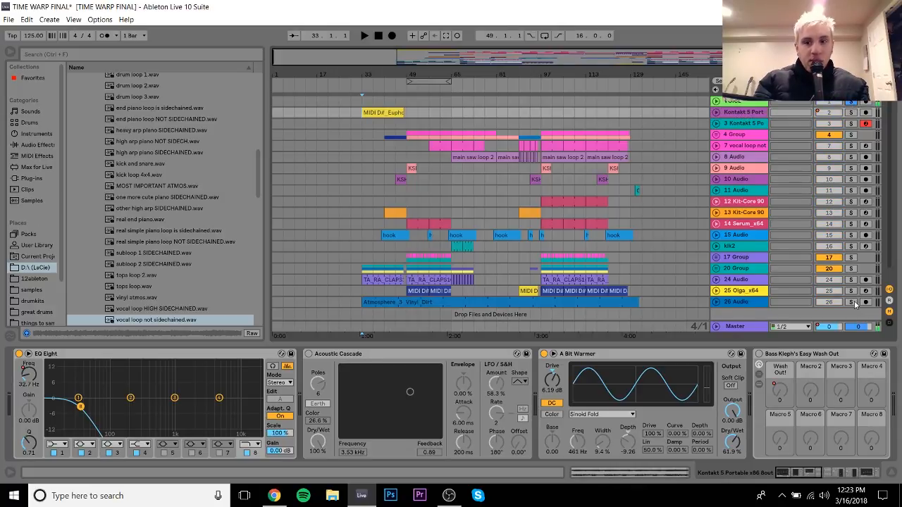
pyautogui.click(752, 304)
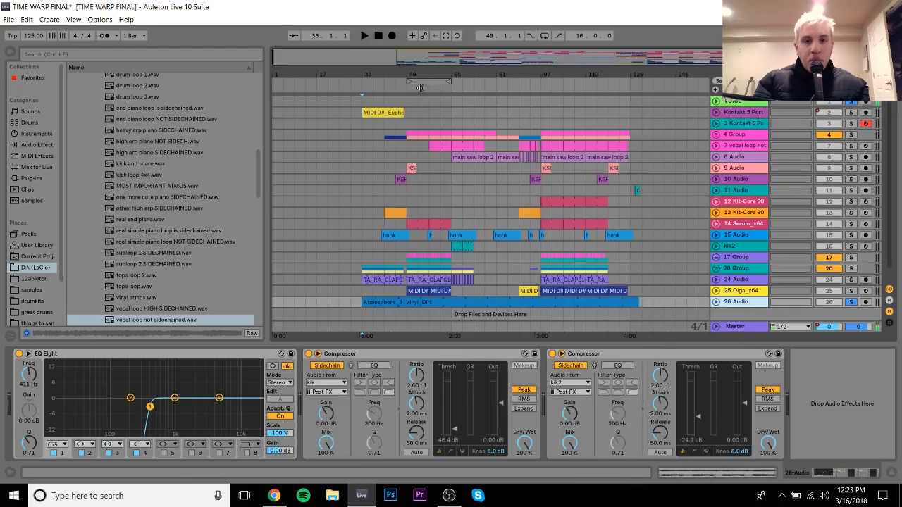
pyautogui.moveTo(381, 73); pyautogui.dragTo(329, 88)
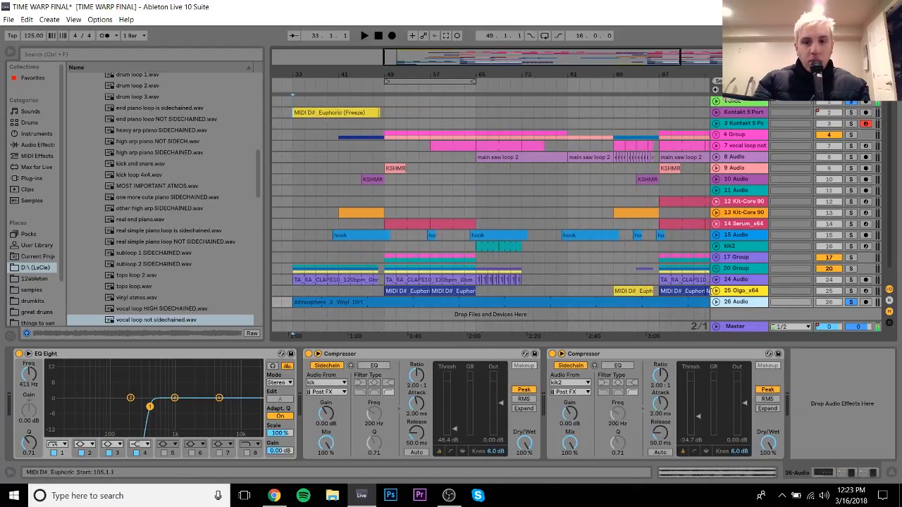
pyautogui.click(716, 303)
pyautogui.press('space')
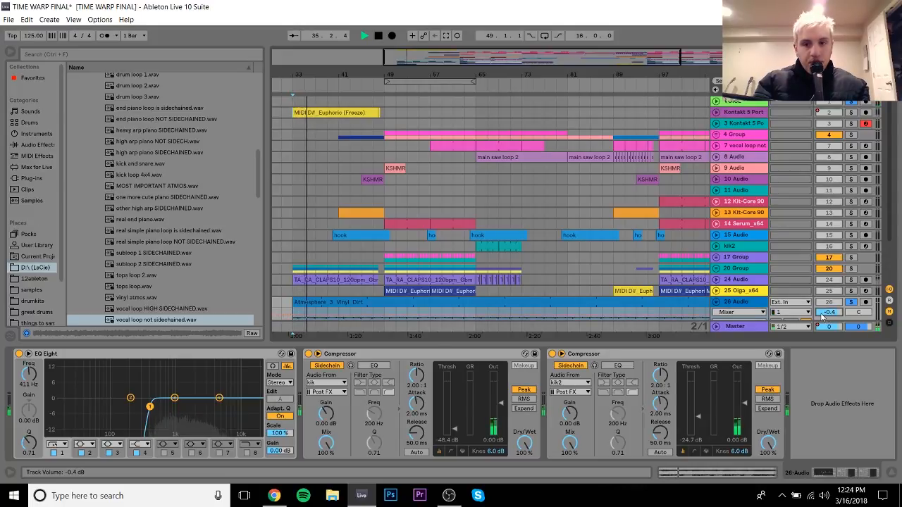
pyautogui.press('space')
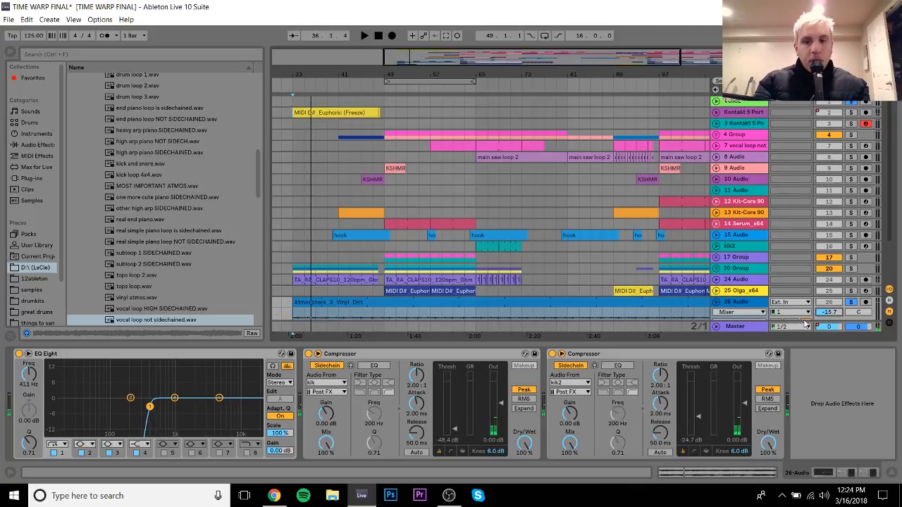
# Inspect the filter type choices for band 1 of the vinyl atmosphere track's EQ Eight
pyautogui.click(742, 305)
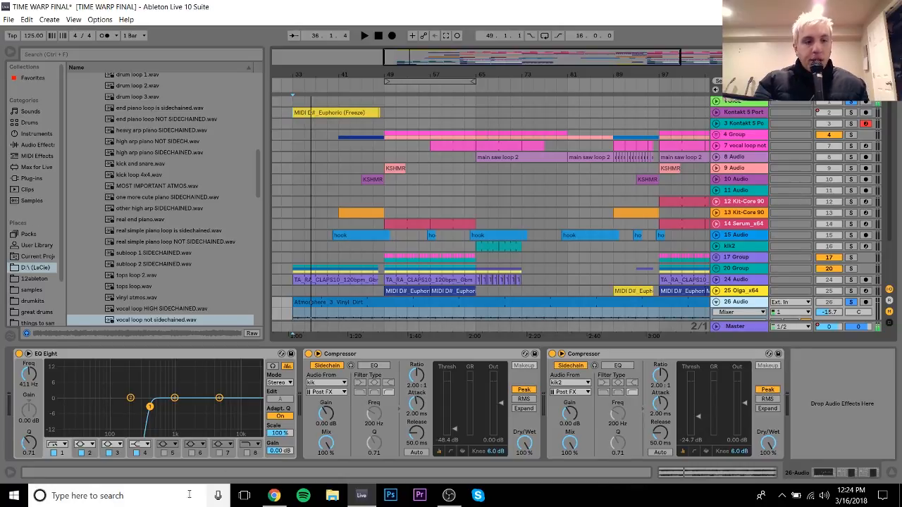
pyautogui.click(55, 447)
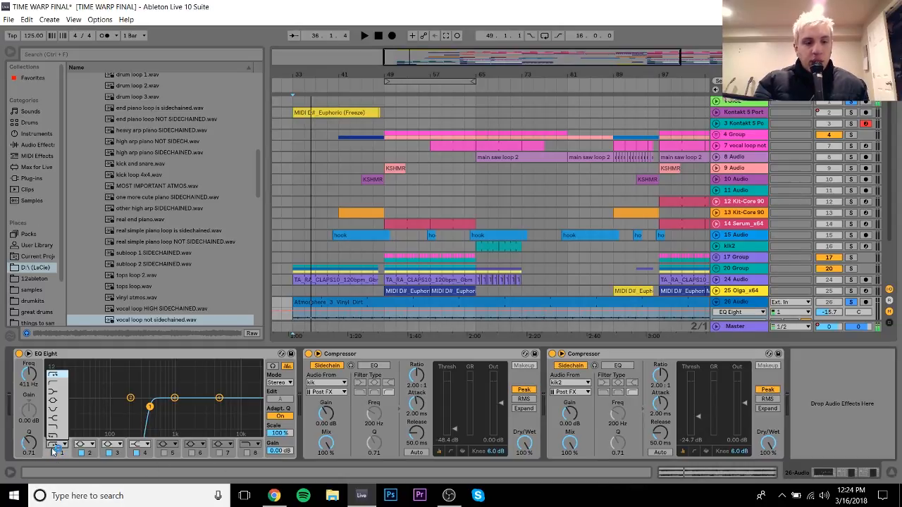
pyautogui.click(60, 449)
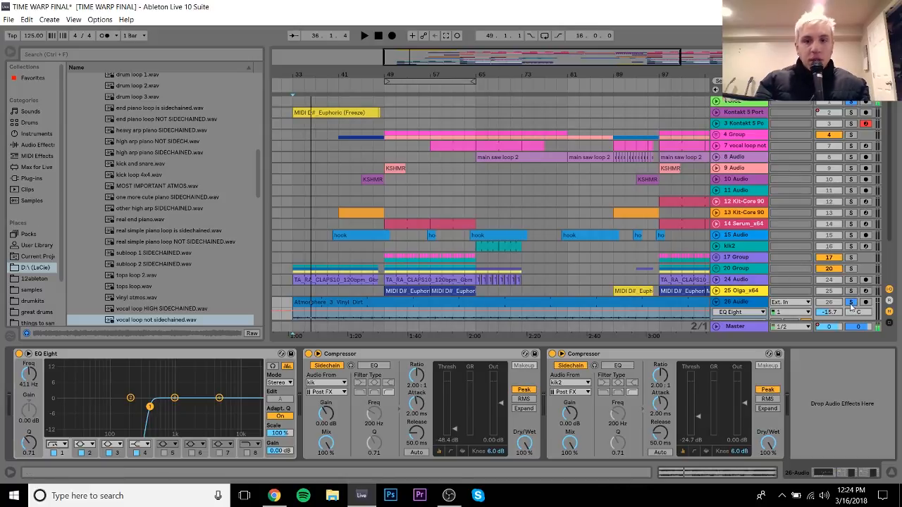
# Solo group 17 together with the vinyl atmosphere track and listen to both from bar 49
pyautogui.click(850, 269)
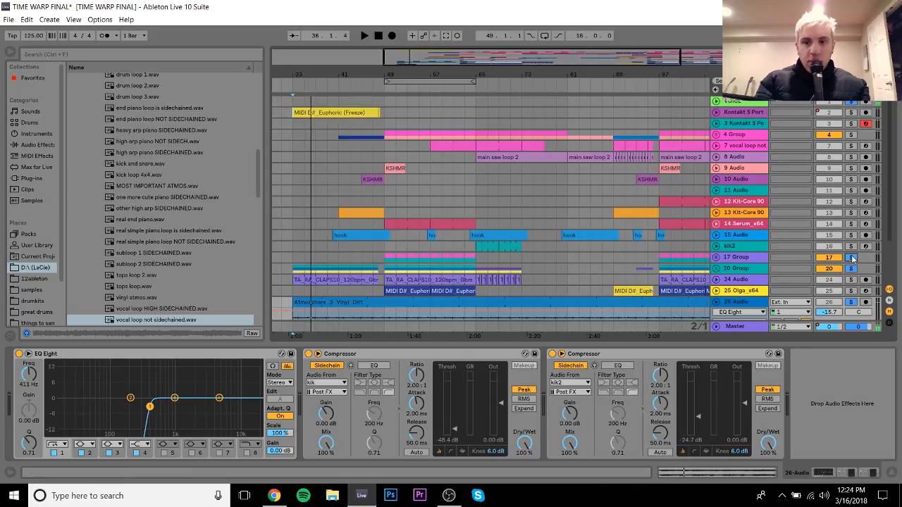
pyautogui.click(384, 258)
pyautogui.press('space')
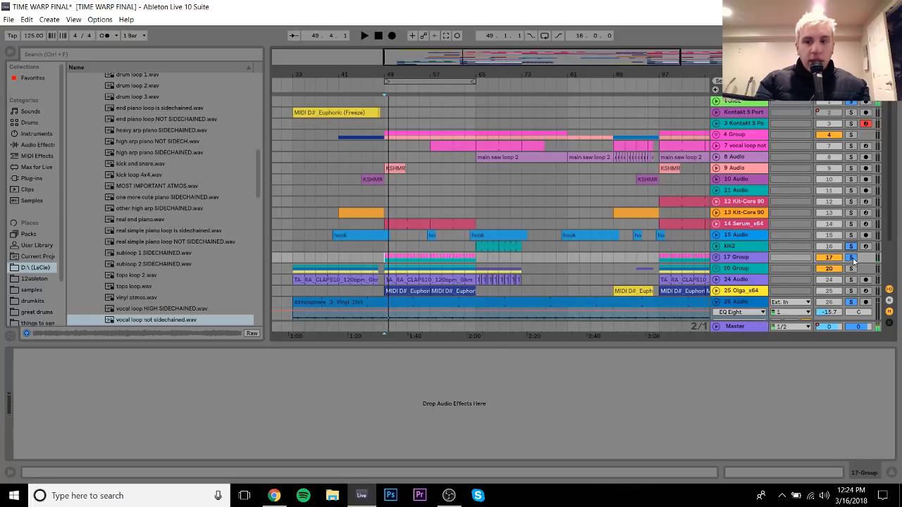
# Listen to the soloed kik2 clip against the vinyl atmosphere from bar 65, and unsolo kik2
pyautogui.click(485, 248)
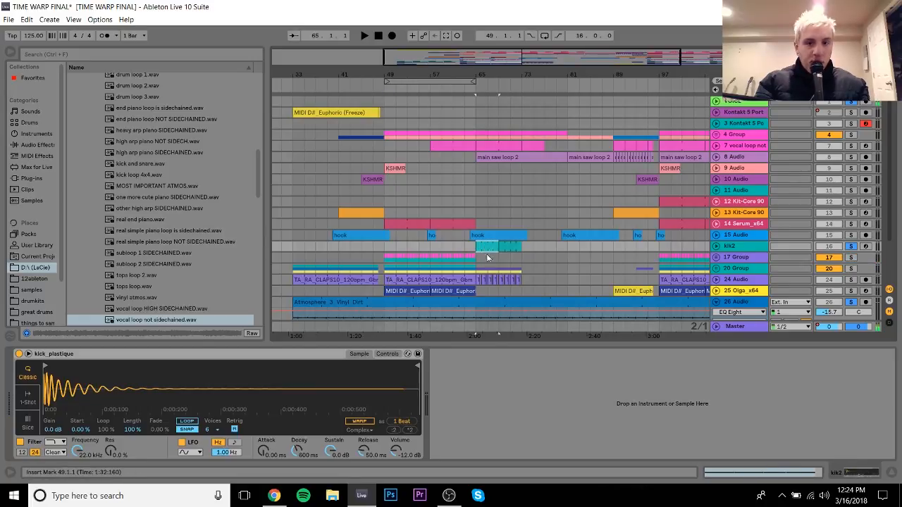
pyautogui.press('space')
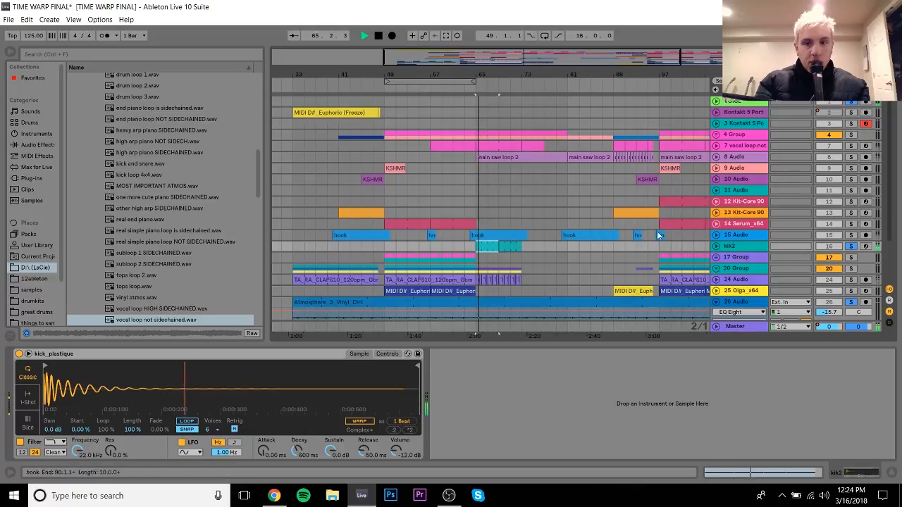
pyautogui.click(849, 247)
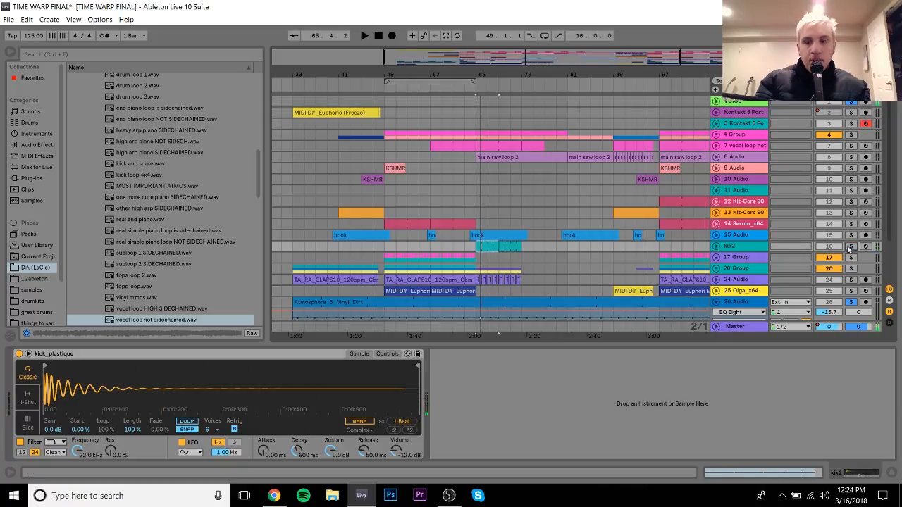
# Examine the two sidechain compressors on the vinyl atmosphere track, fed by kik and kik2
pyautogui.click(753, 303)
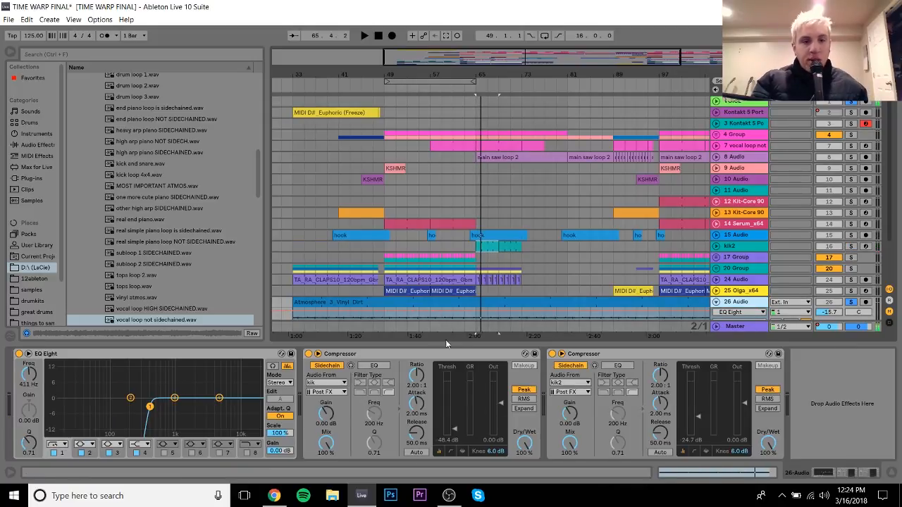
pyautogui.click(426, 355)
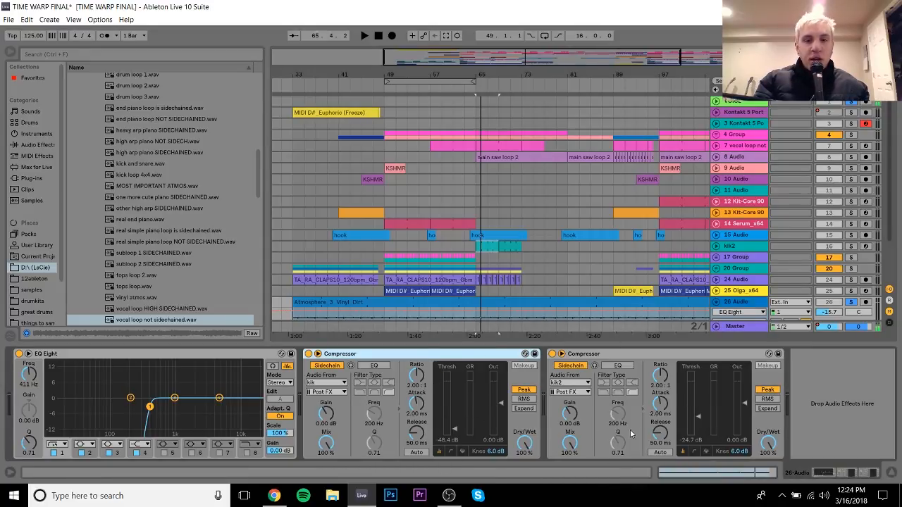
pyautogui.click(741, 305)
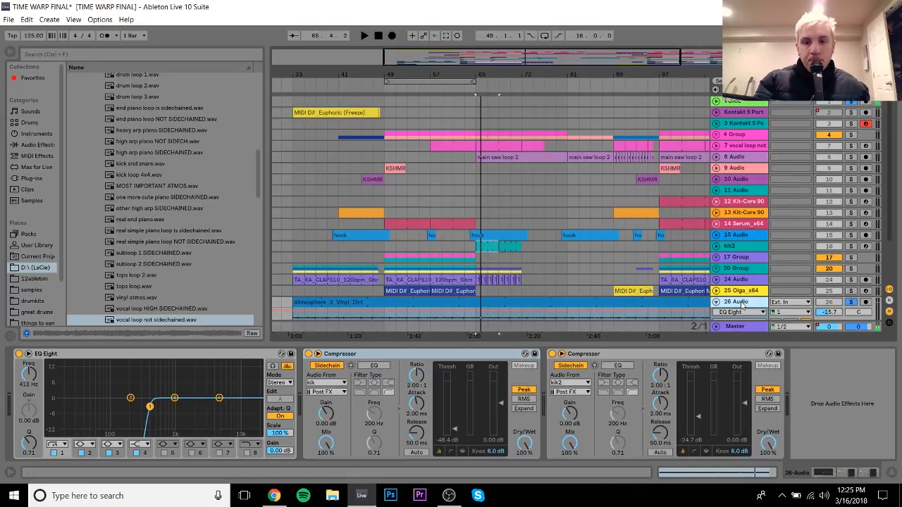
# Solo the first Kontakt track instead of the vinyl atmosphere, play its Euphoric clip from bar 33, and unfold the track
pyautogui.click(850, 303)
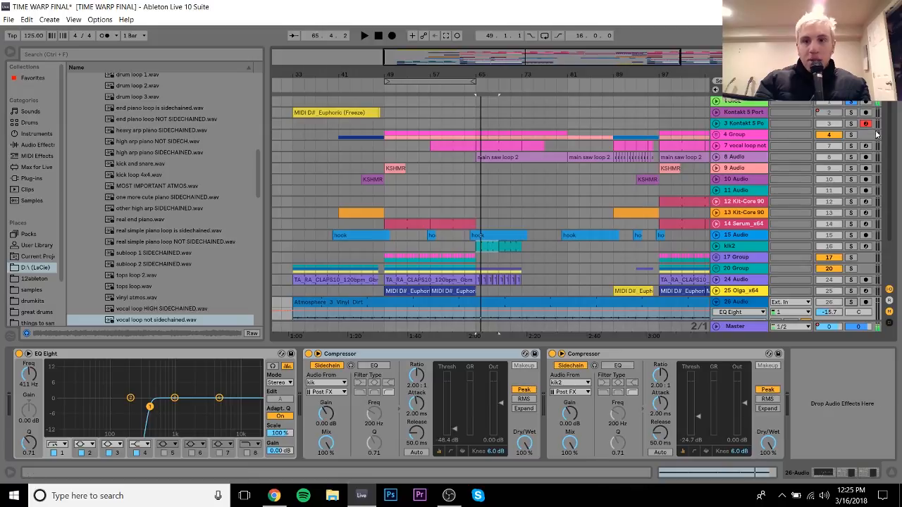
pyautogui.click(740, 114)
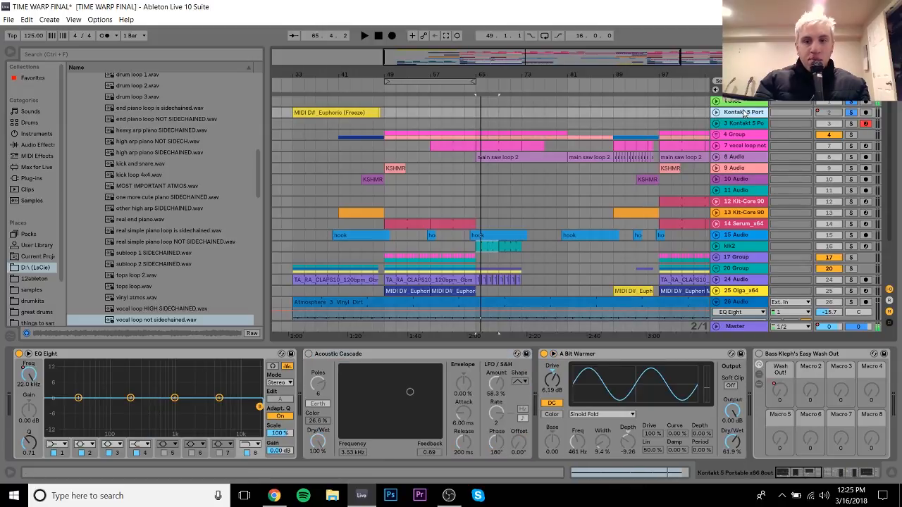
pyautogui.click(326, 117)
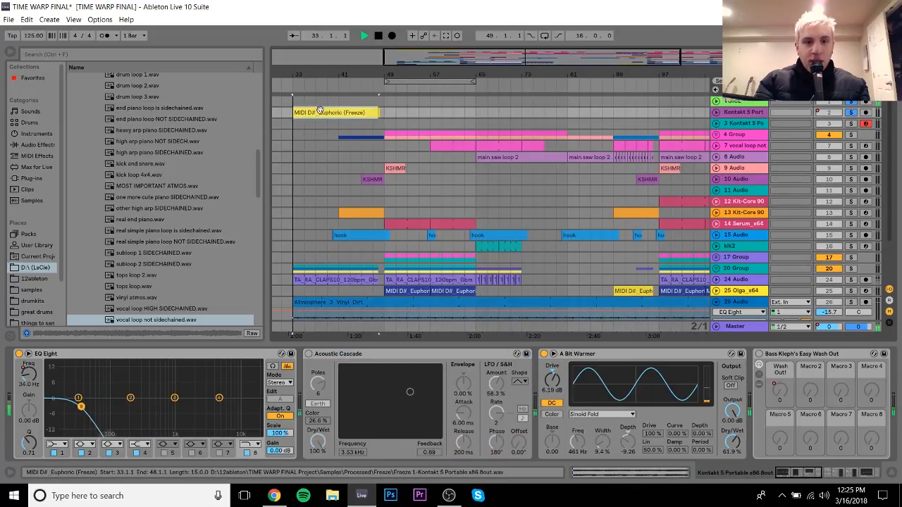
pyautogui.press('space')
pyautogui.click(717, 113)
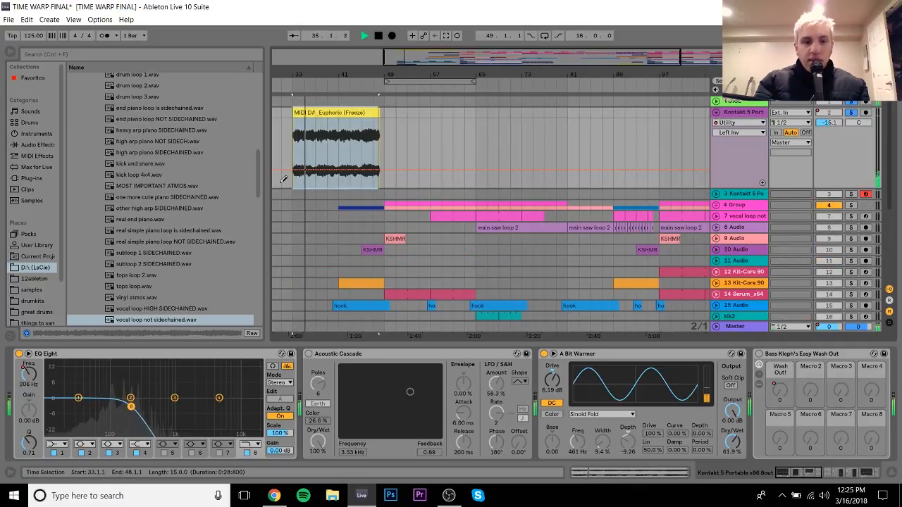
# Listen to the frozen Euphoric clip on the first Kontakt track from bar 43 and again from bar 39
pyautogui.click(345, 146)
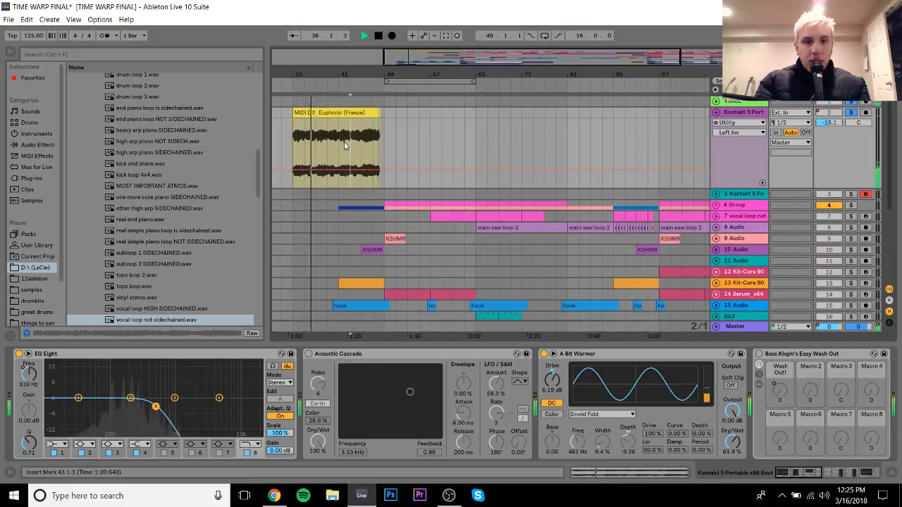
pyautogui.press('space')
pyautogui.press('space')
pyautogui.moveTo(355, 68); pyautogui.dragTo(466, 52)
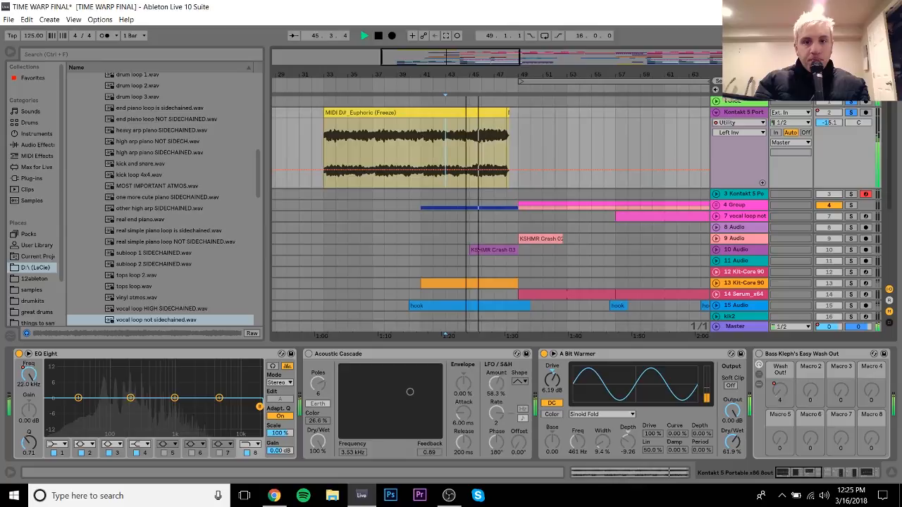
pyautogui.click(402, 164)
pyautogui.press('space')
pyautogui.press('space')
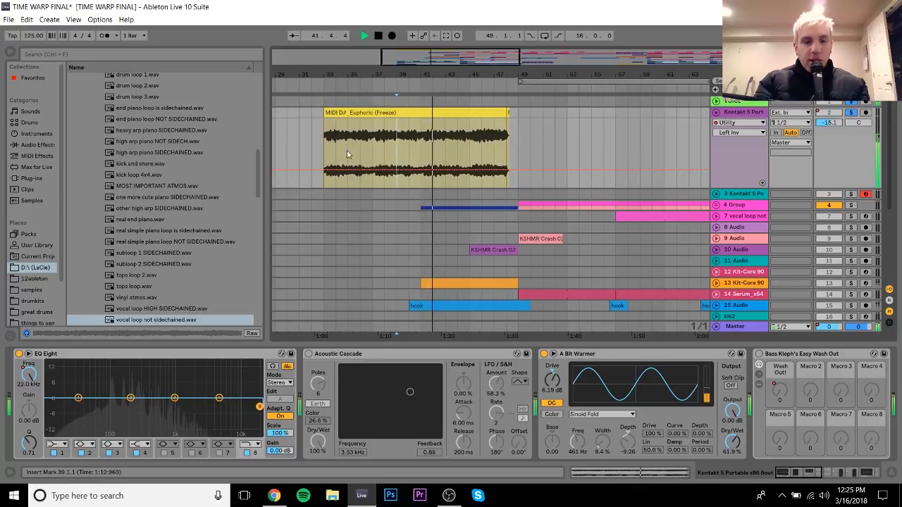
# Listen to the frozen Euphoric clip on the first Kontakt track from bar 46
pyautogui.click(477, 151)
pyautogui.press('space')
pyautogui.press('space')
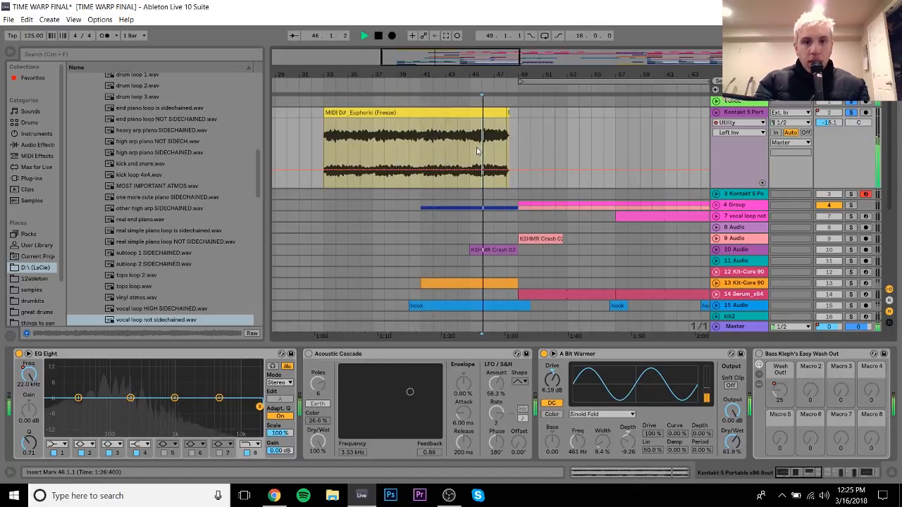
pyautogui.press('space')
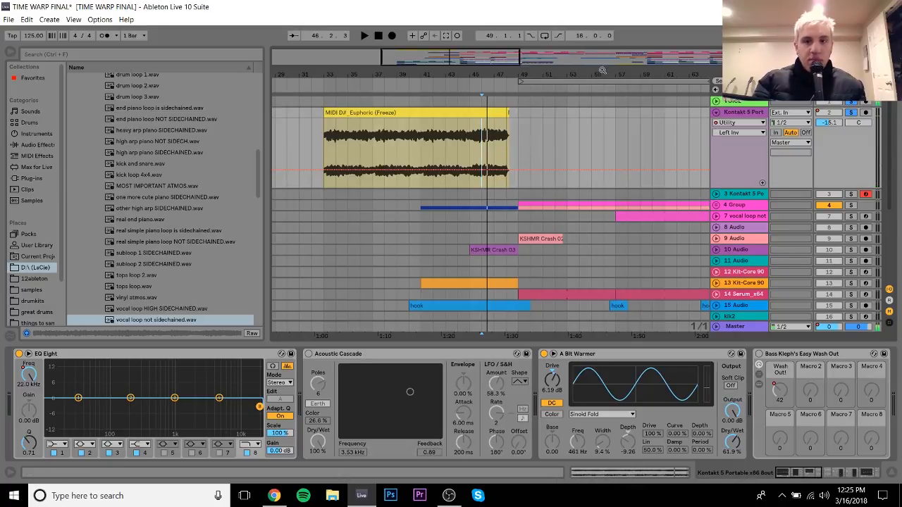
# Play the frozen Euphoric clip from bar 40 and again from bar 46, and unsolo the first Kontakt track
pyautogui.moveTo(601, 71); pyautogui.dragTo(470, 69)
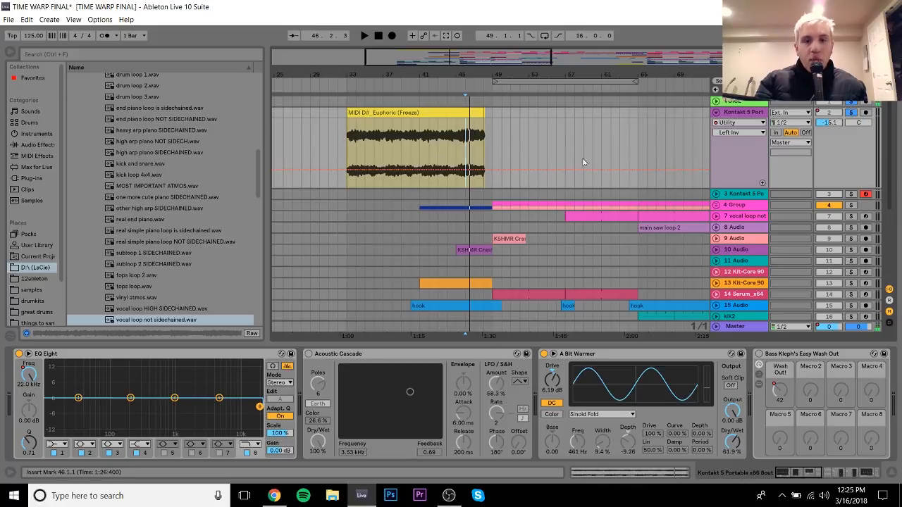
pyautogui.click(493, 115)
pyautogui.moveTo(509, 73); pyautogui.dragTo(581, 73)
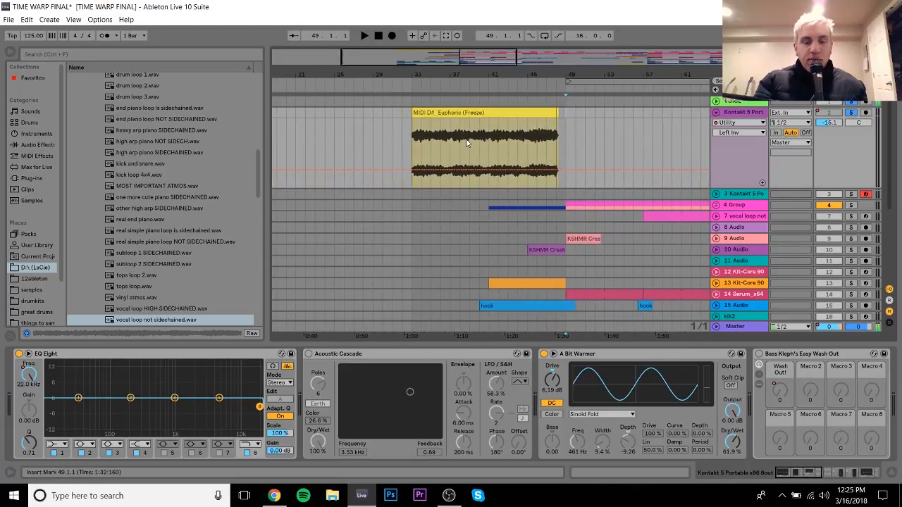
pyautogui.click(478, 143)
pyautogui.press('space')
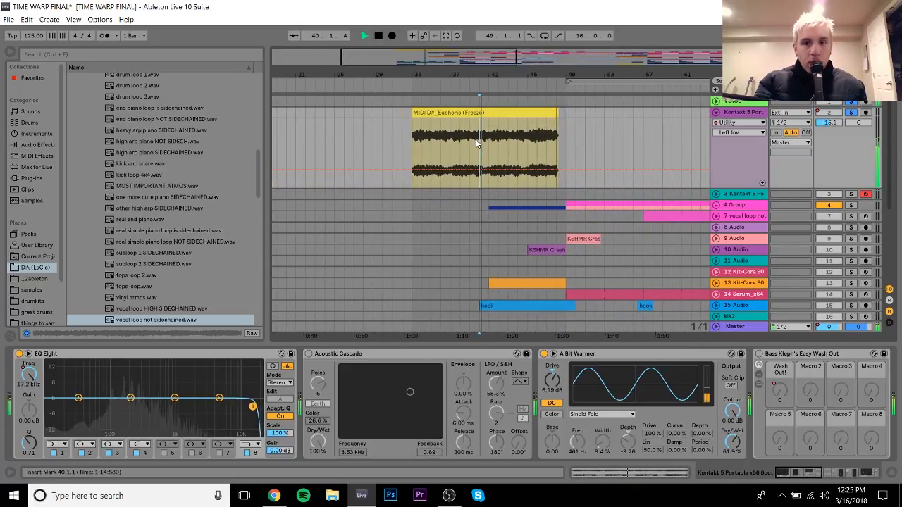
pyautogui.click(536, 144)
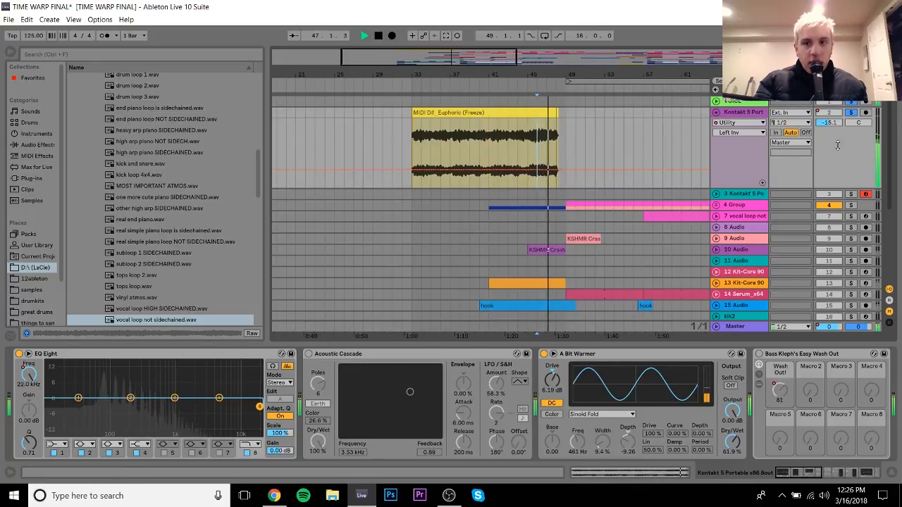
pyautogui.press('space')
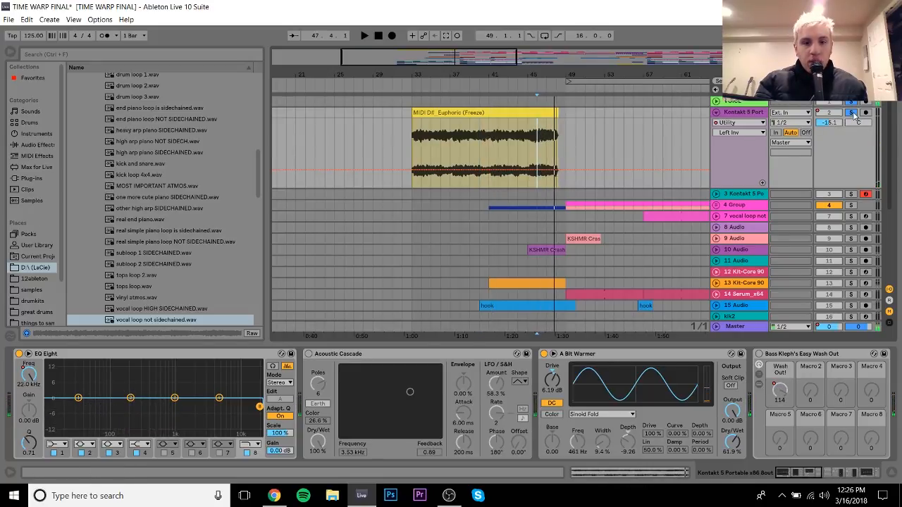
pyautogui.click(852, 112)
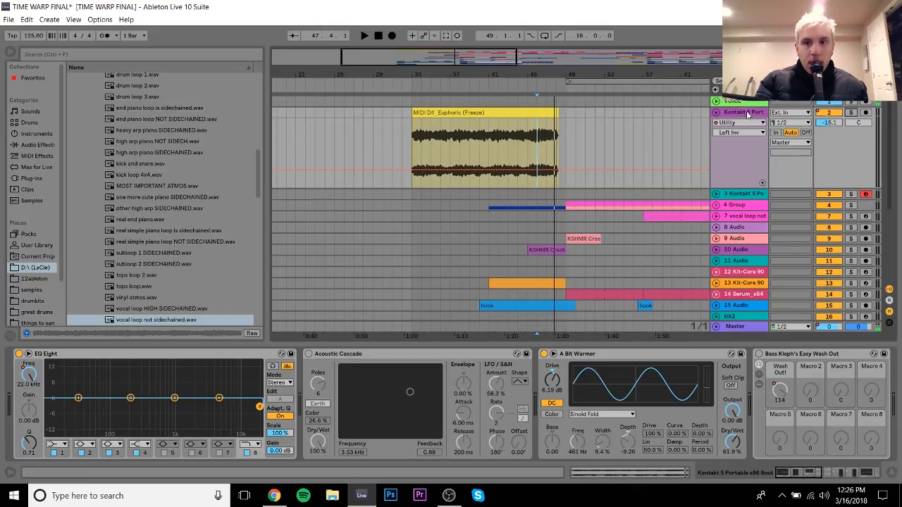
# Examine the device chains on the Master, VOICE and both Kontakt tracks
pyautogui.click(498, 154)
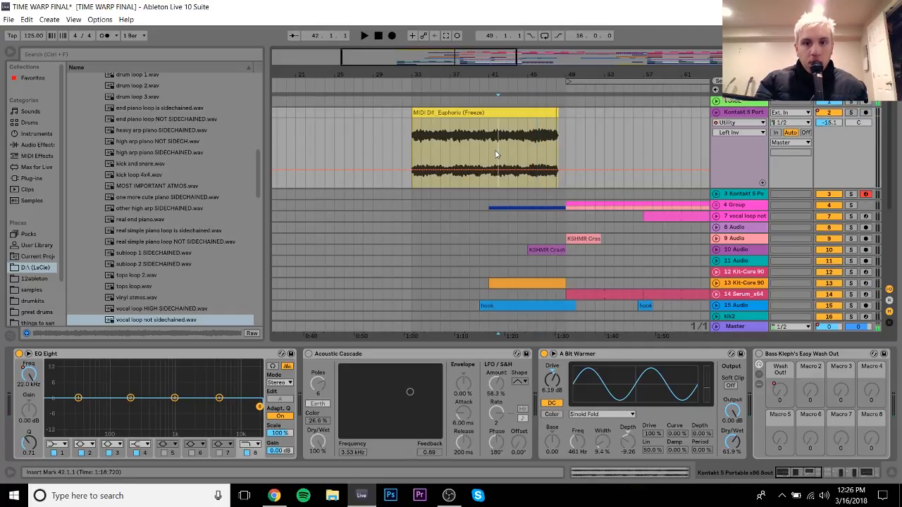
pyautogui.click(736, 327)
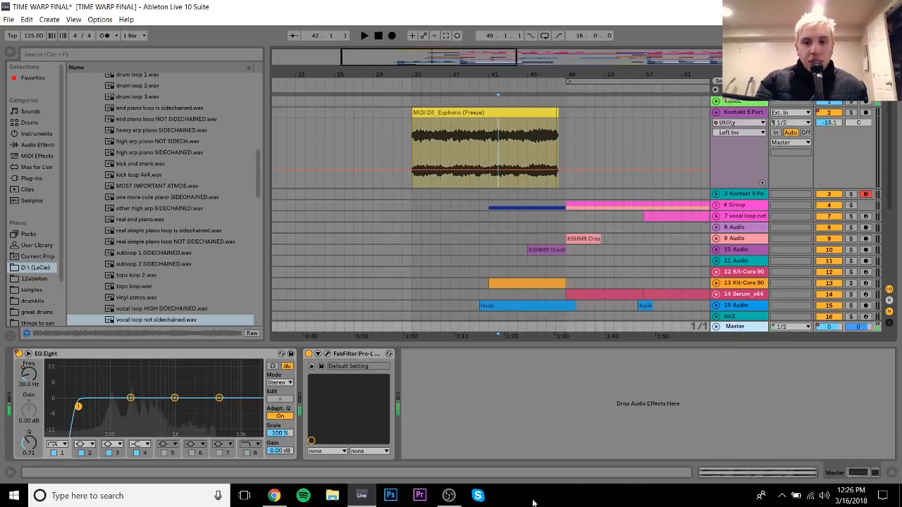
pyautogui.click(733, 102)
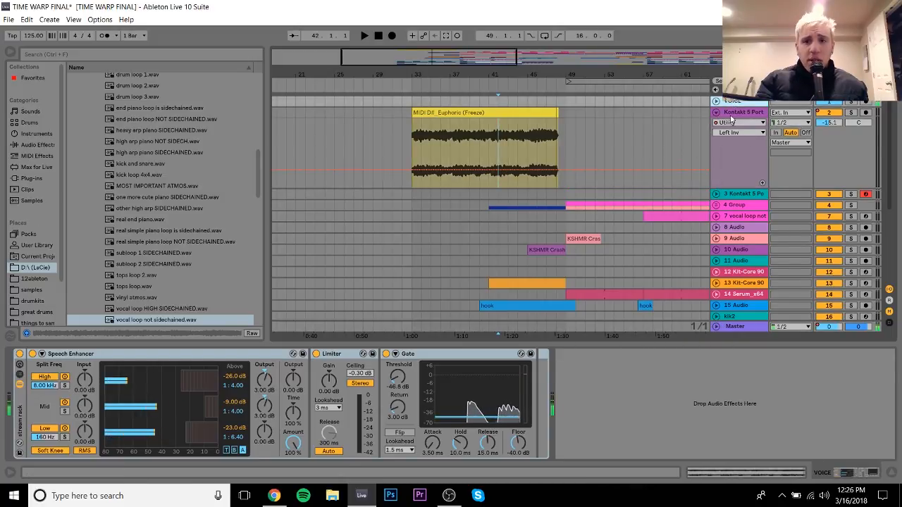
pyautogui.click(734, 122)
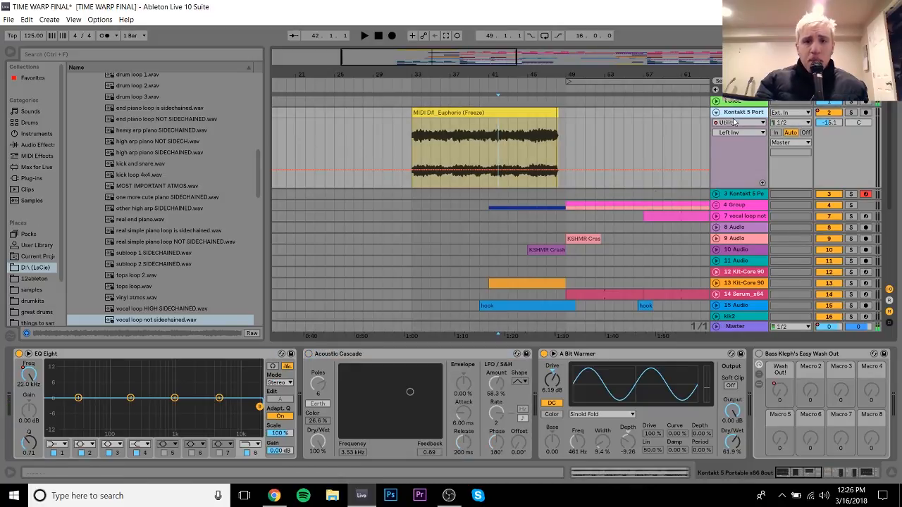
pyautogui.click(491, 151)
pyautogui.click(729, 195)
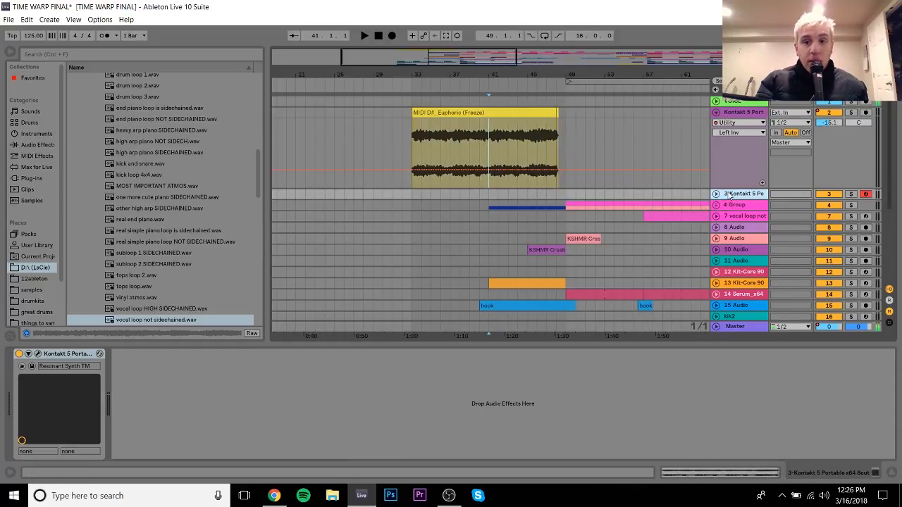
pyautogui.click(718, 140)
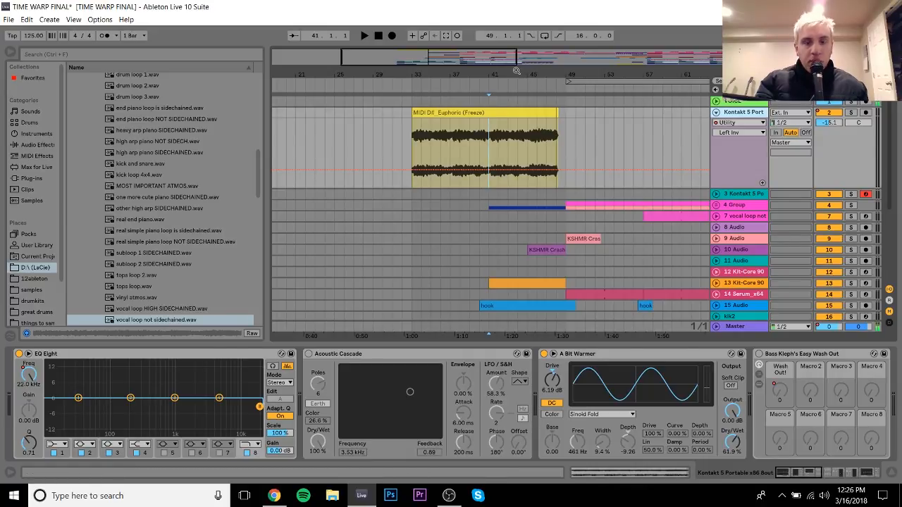
# Open the Kontakt instrument window on track 3 and find the Ólafur Arnalds Toolkit instruments in its library list
pyautogui.moveTo(515, 72); pyautogui.dragTo(457, 74)
pyautogui.click(758, 195)
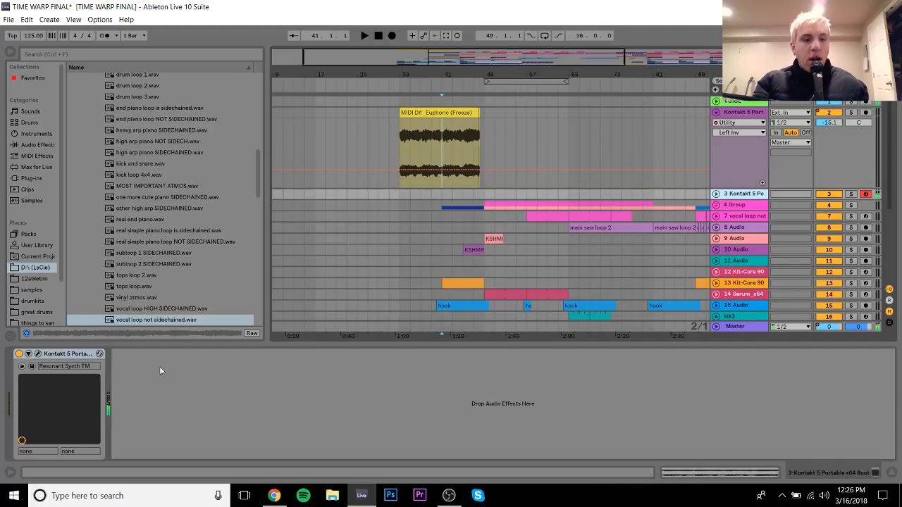
pyautogui.click(38, 354)
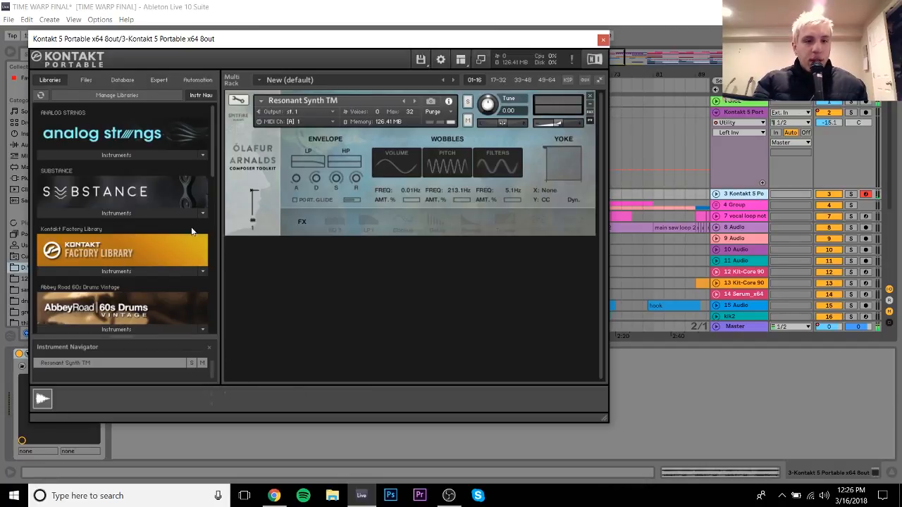
pyautogui.moveTo(211, 151); pyautogui.dragTo(216, 276)
pyautogui.click(129, 203)
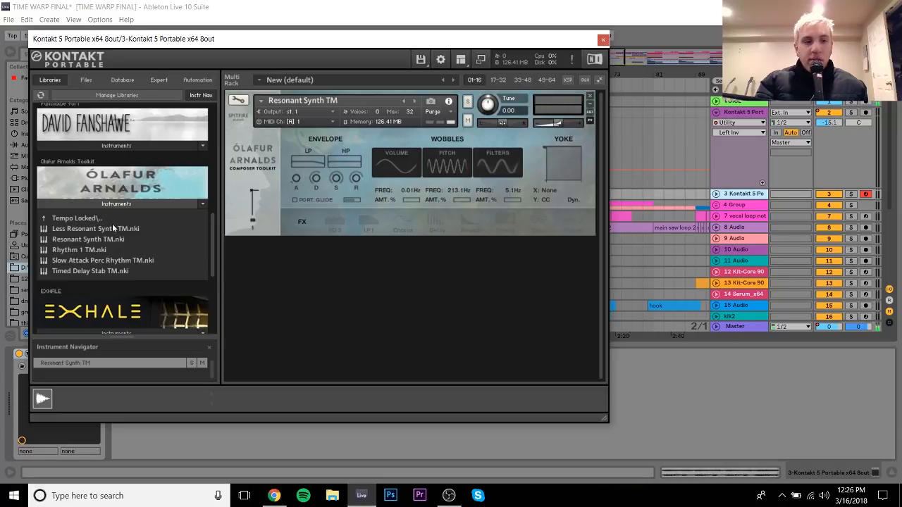
# Browse the Toolkit's Composer Toolkit folder, looking into Synth Embelishments and Tempo Locked, and close the Kontakt window
pyautogui.click(77, 223)
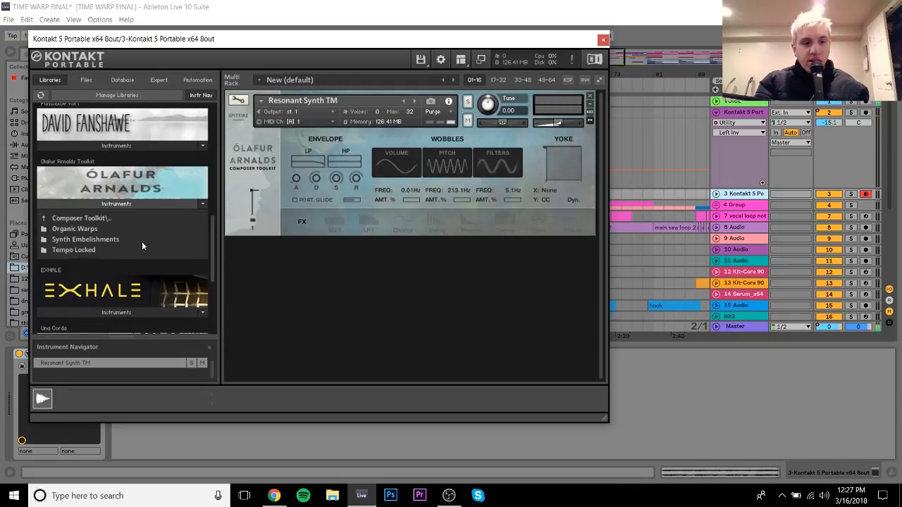
pyautogui.click(100, 217)
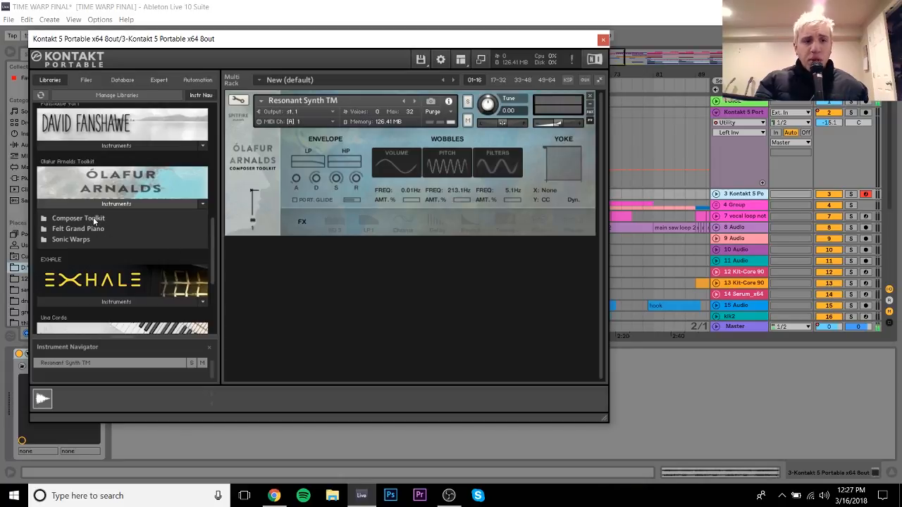
pyautogui.click(94, 219)
pyautogui.click(86, 238)
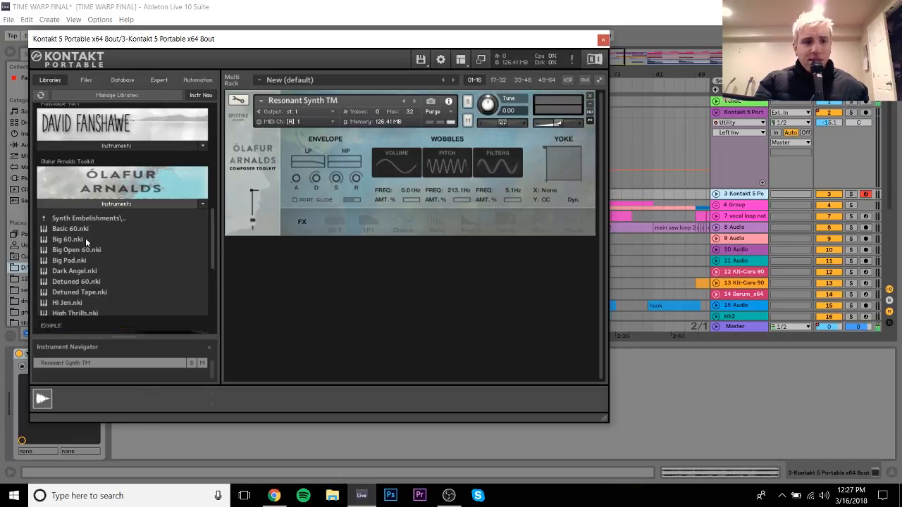
pyautogui.scroll(-1, 83, 204)
pyautogui.click(81, 170)
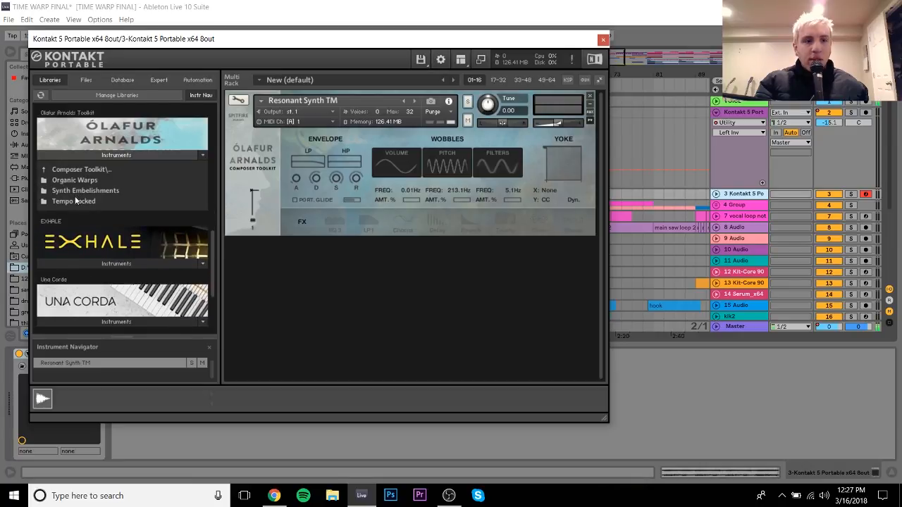
pyautogui.click(75, 200)
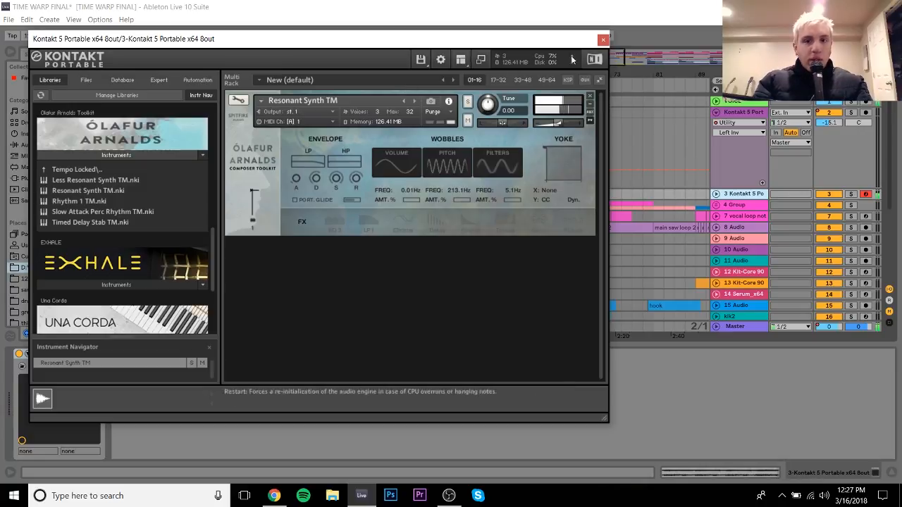
pyautogui.click(601, 40)
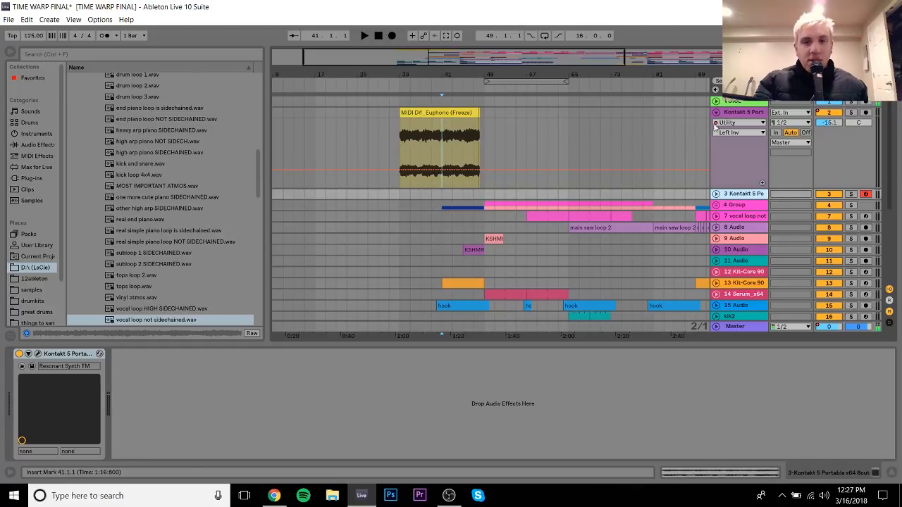
# Fold the first Kontakt track, solo the 4 Group track and play it from bar 49
pyautogui.click(716, 113)
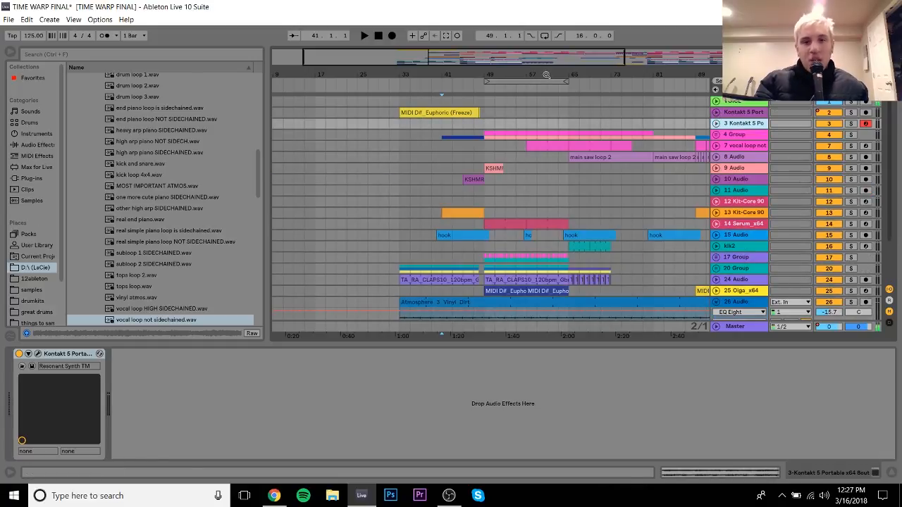
pyautogui.moveTo(540, 75); pyautogui.dragTo(499, 57)
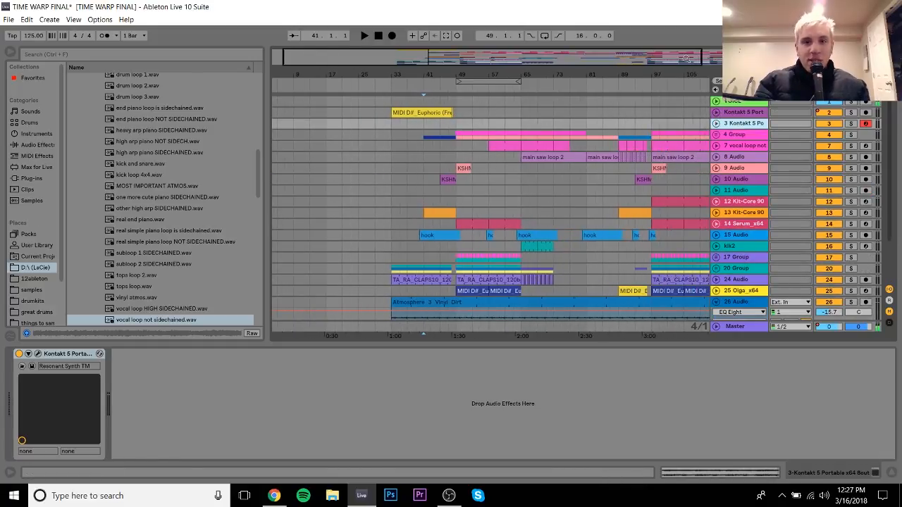
pyautogui.click(851, 103)
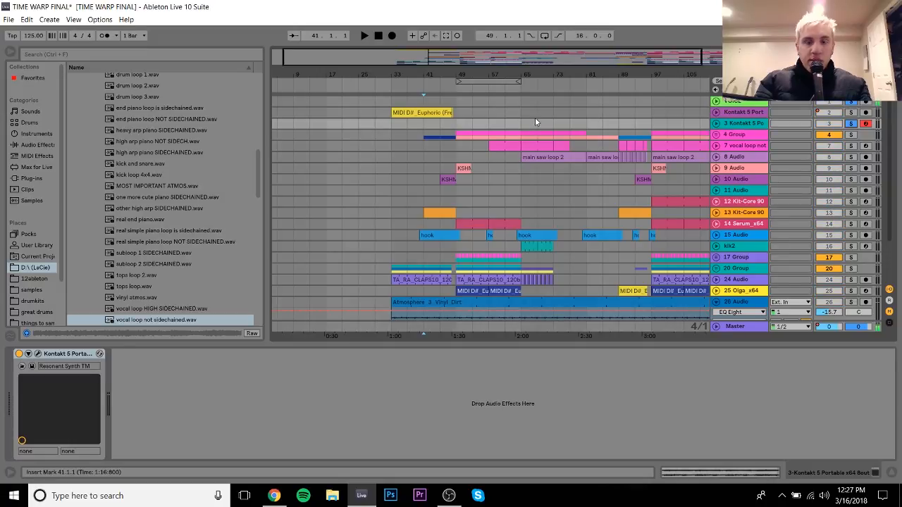
pyautogui.click(458, 135)
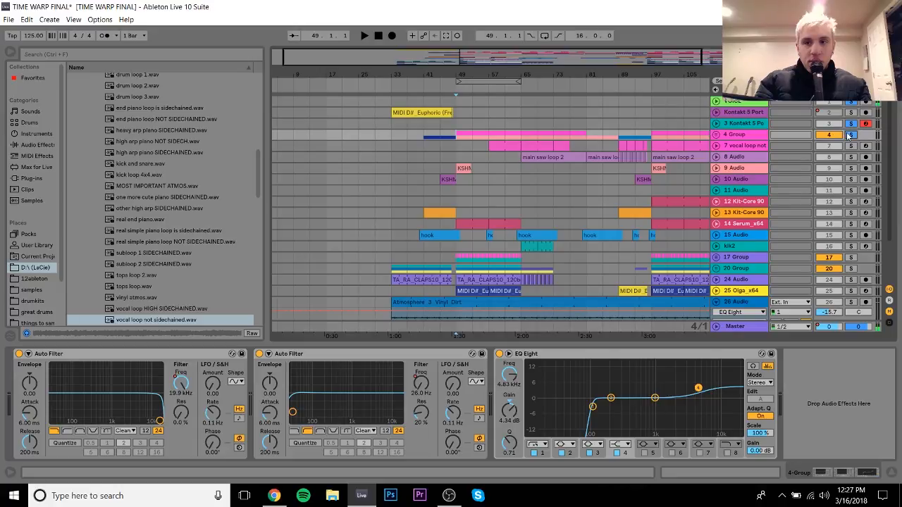
pyautogui.press('space')
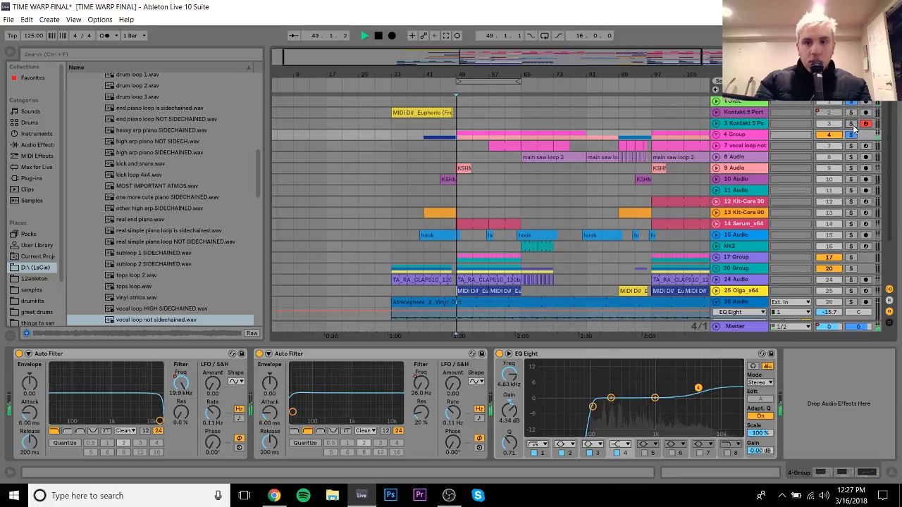
# Keep only 4 Group soloed alongside VOICE, unfold the group to show its audio tracks, and stop playback
pyautogui.click(753, 126)
pyautogui.click(736, 134)
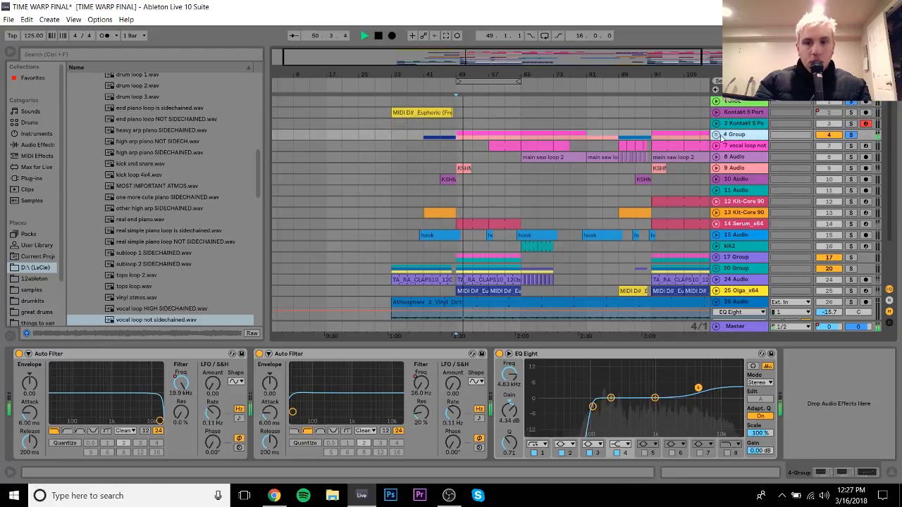
pyautogui.click(718, 135)
pyautogui.scroll(-2, 891, 154)
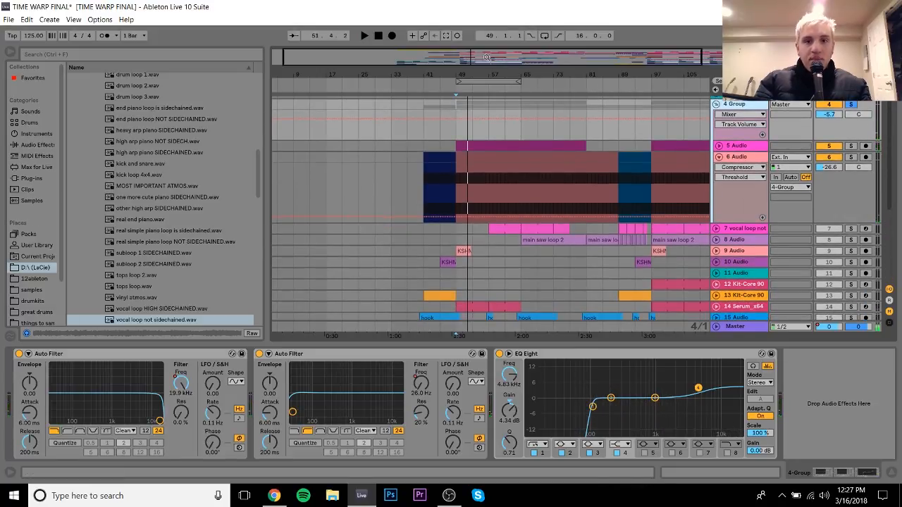
# Solo the 5 Audio track inside the group and play it from bar 49
pyautogui.moveTo(475, 73)
pyautogui.mouseDown()
pyautogui.moveTo(475, 86)
pyautogui.moveTo(475, 60)
pyautogui.mouseUp()
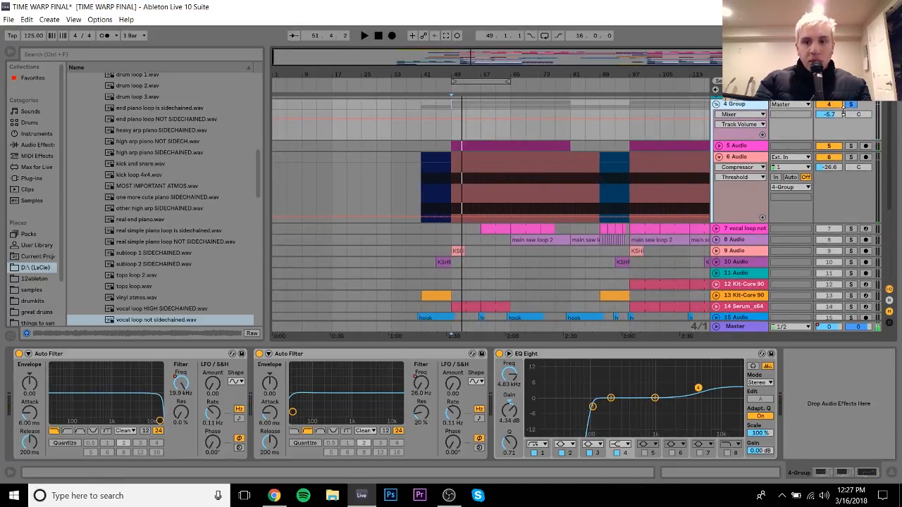
pyautogui.click(739, 147)
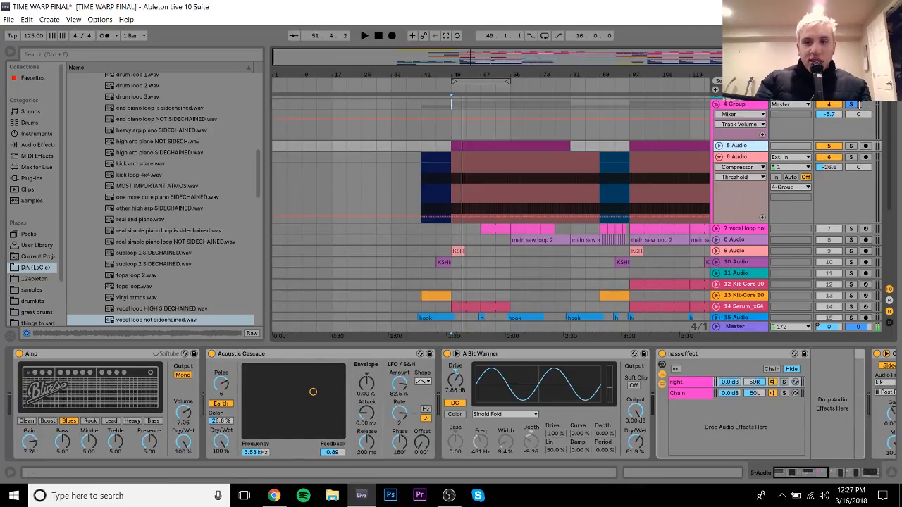
pyautogui.click(851, 146)
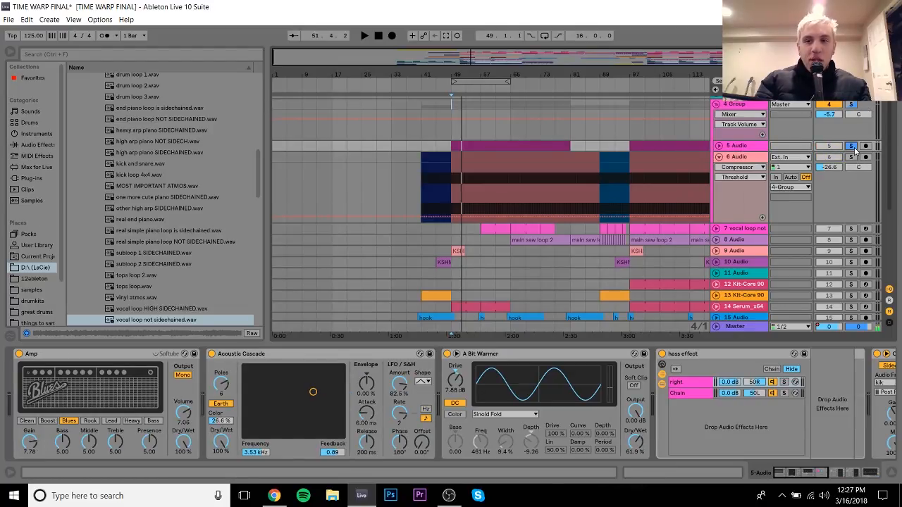
pyautogui.click(731, 148)
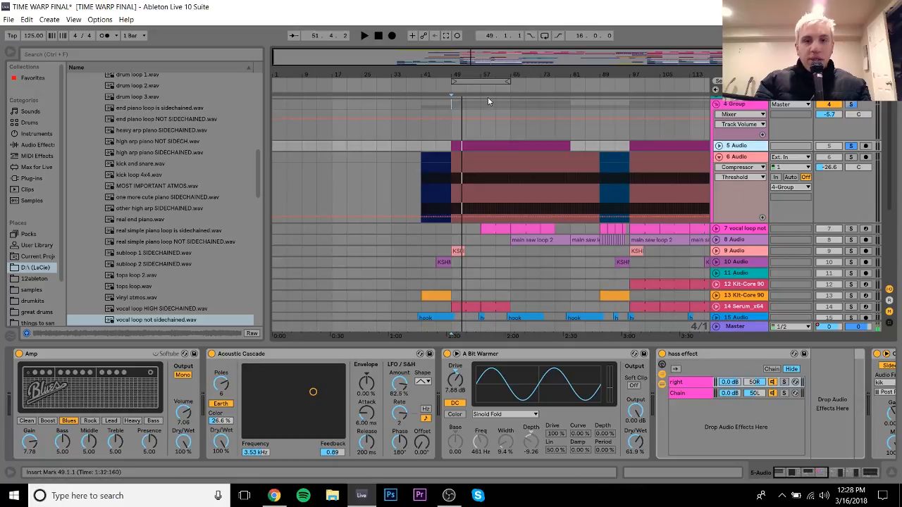
pyautogui.press('space')
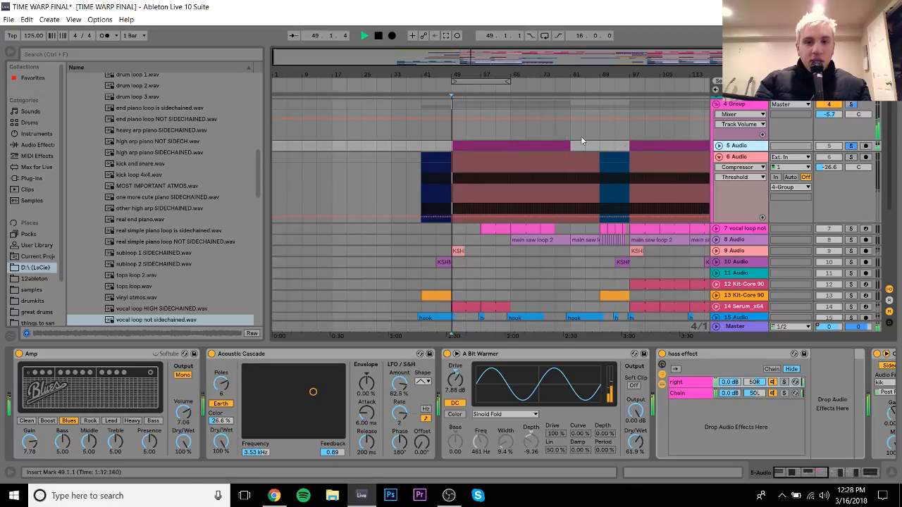
# Solo the 6 Audio track in place of 5 Audio, stop playback, and compare the two tracks' effect chains
pyautogui.click(851, 156)
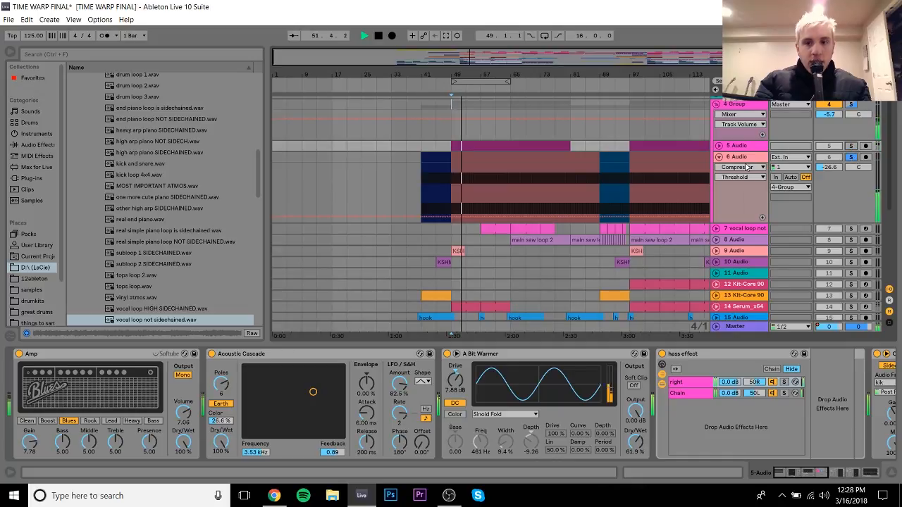
pyautogui.click(747, 167)
pyautogui.press('space')
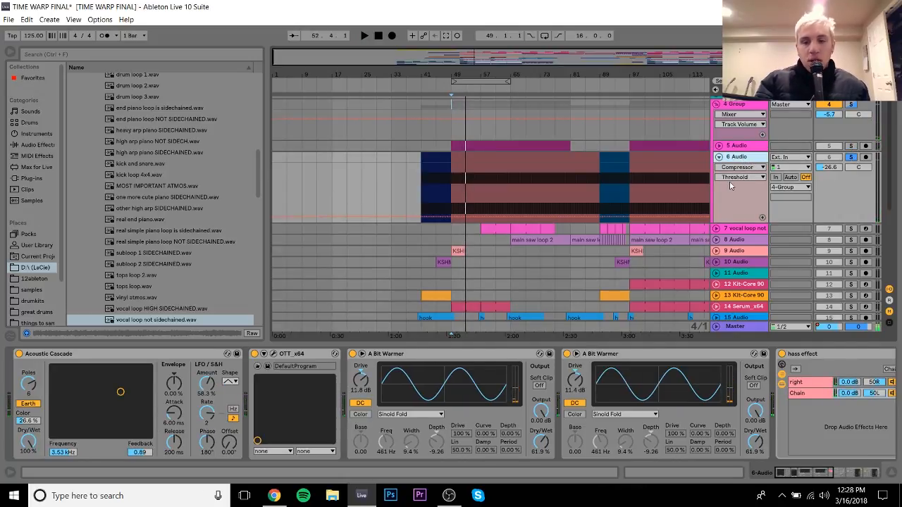
pyautogui.click(733, 146)
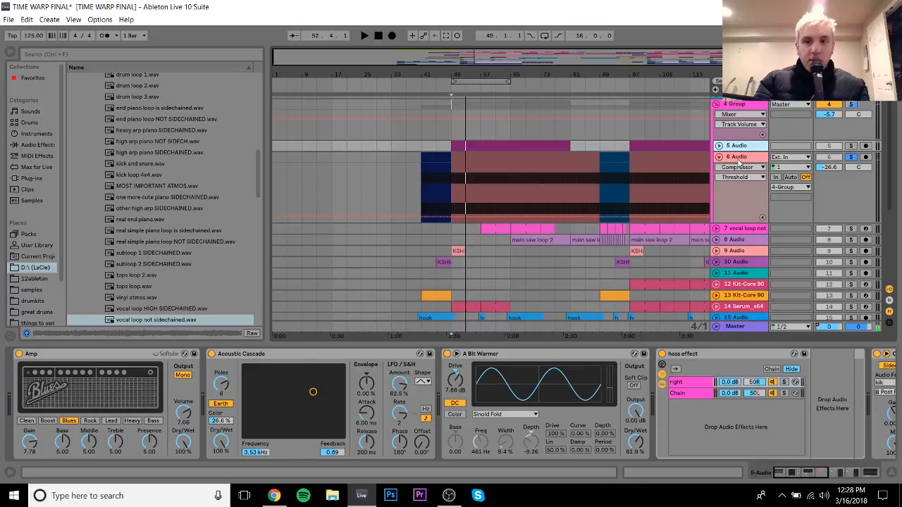
pyautogui.click(737, 158)
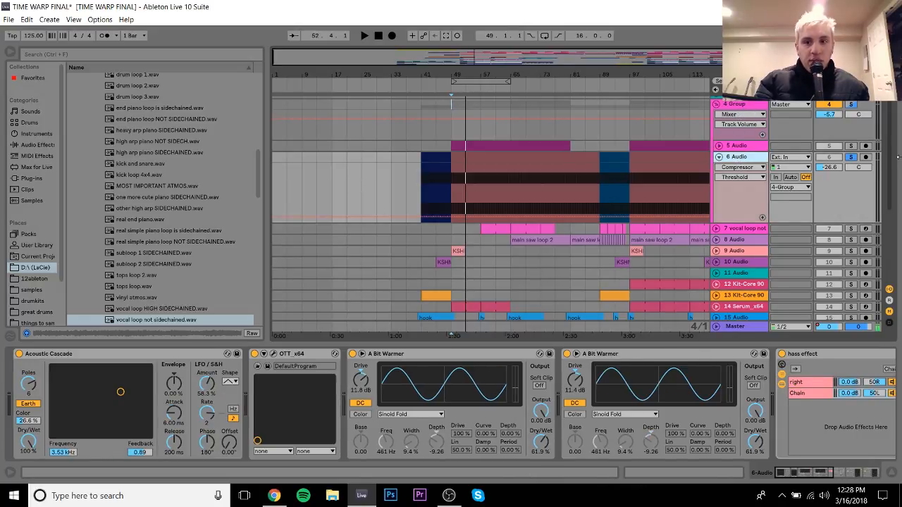
# Briefly unfold the 5 Audio track, and fold both 5 Audio and 6 Audio
pyautogui.click(719, 145)
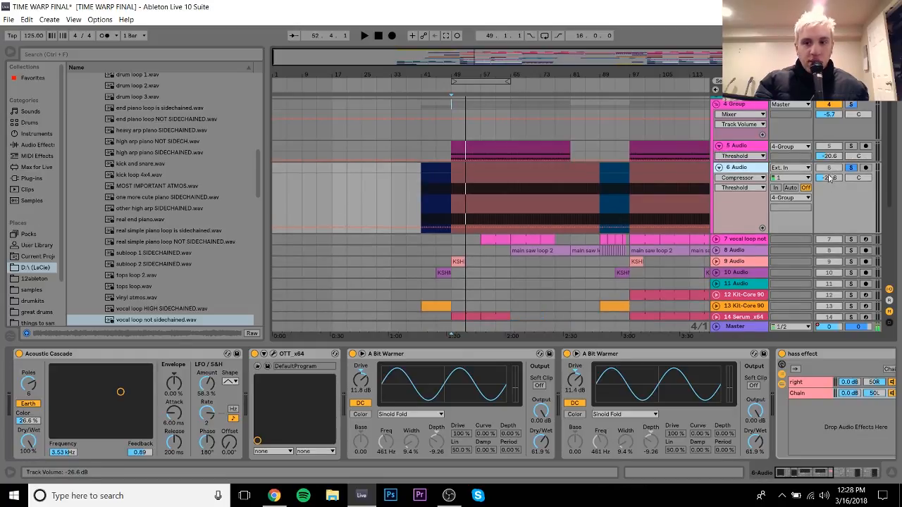
pyautogui.click(718, 145)
pyautogui.click(719, 157)
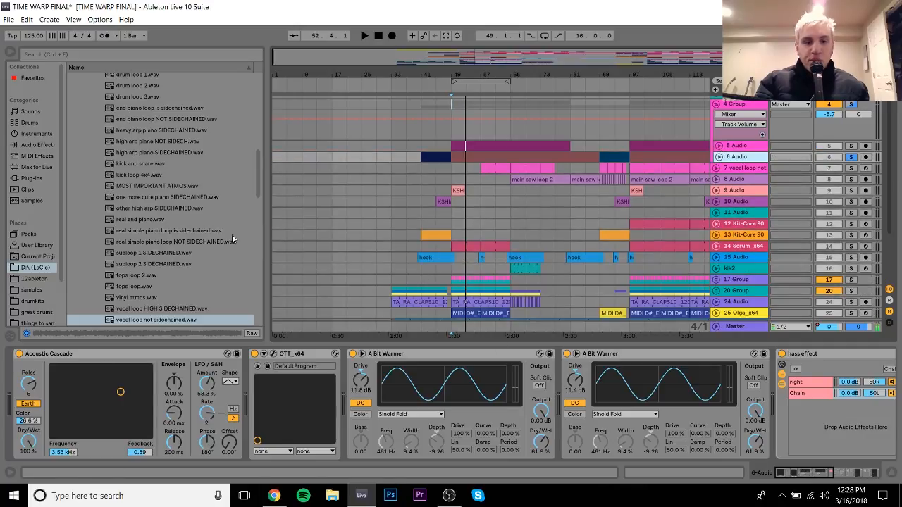
# Group 6 Audio's effects from Acoustic Cascade through hass effect into an Audio Effect Rack and compare playback with the rack off and on
pyautogui.moveTo(785, 475)
pyautogui.mouseDown()
pyautogui.moveTo(842, 474)
pyautogui.moveTo(785, 475)
pyautogui.mouseUp()
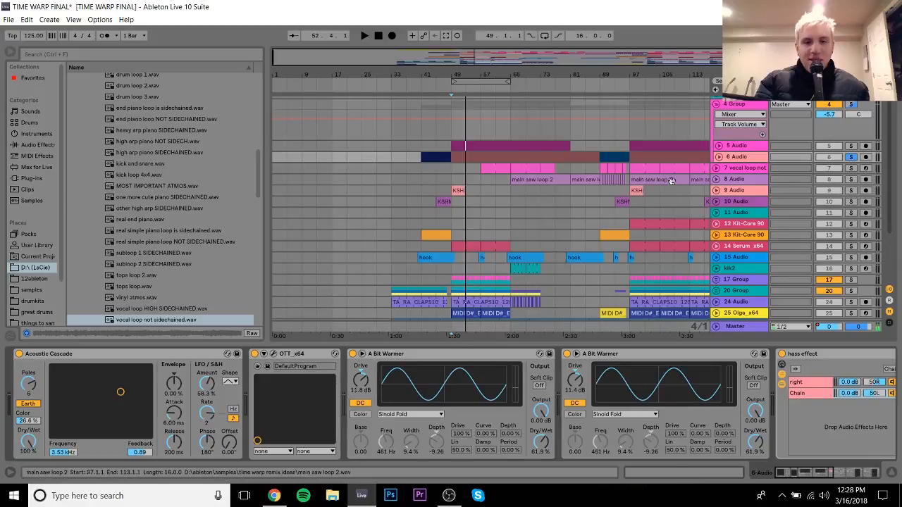
pyautogui.click(751, 158)
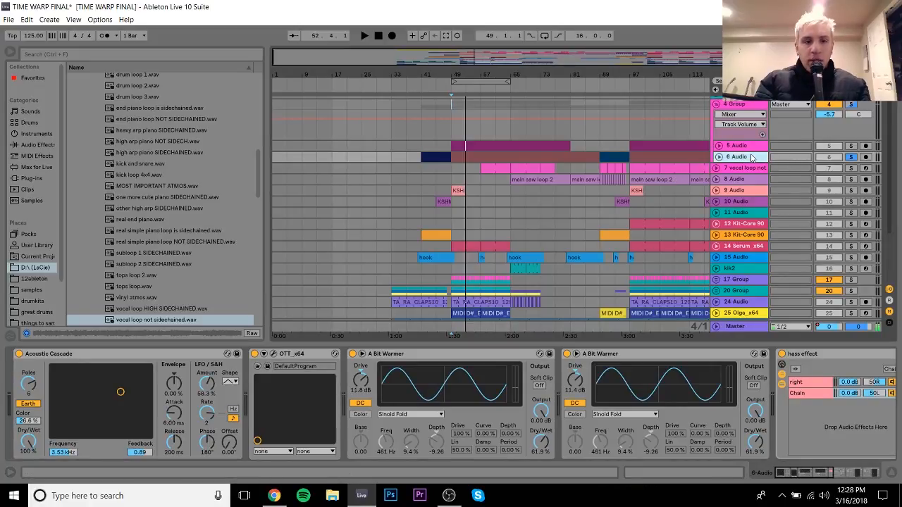
pyautogui.press('space')
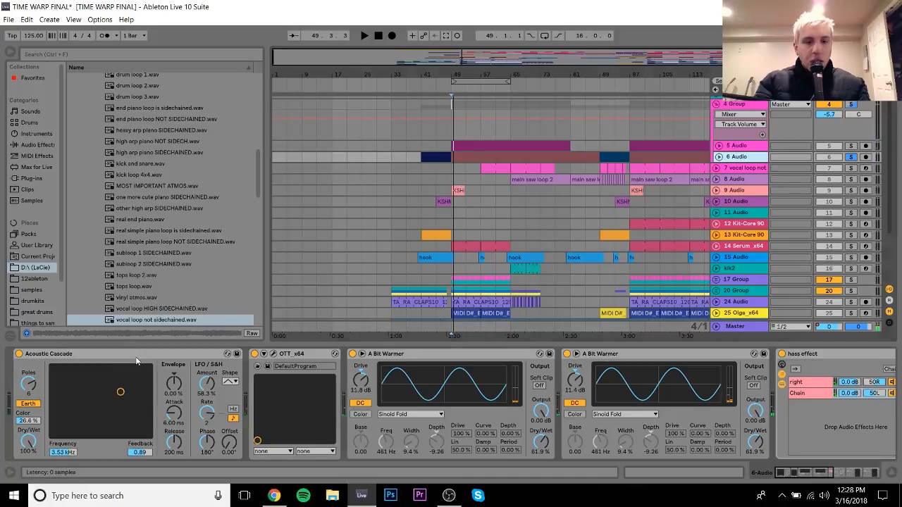
pyautogui.hotkey('ctrl', 'g')
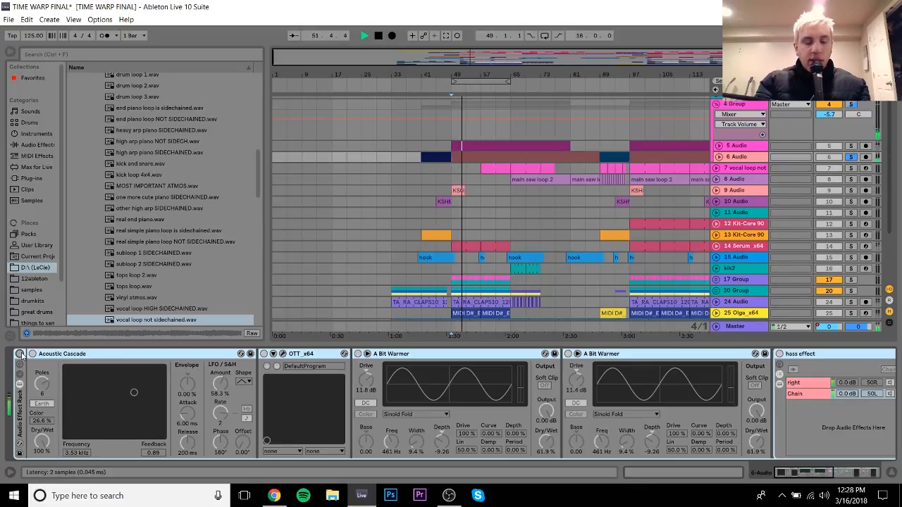
pyautogui.click(21, 355)
pyautogui.press('space')
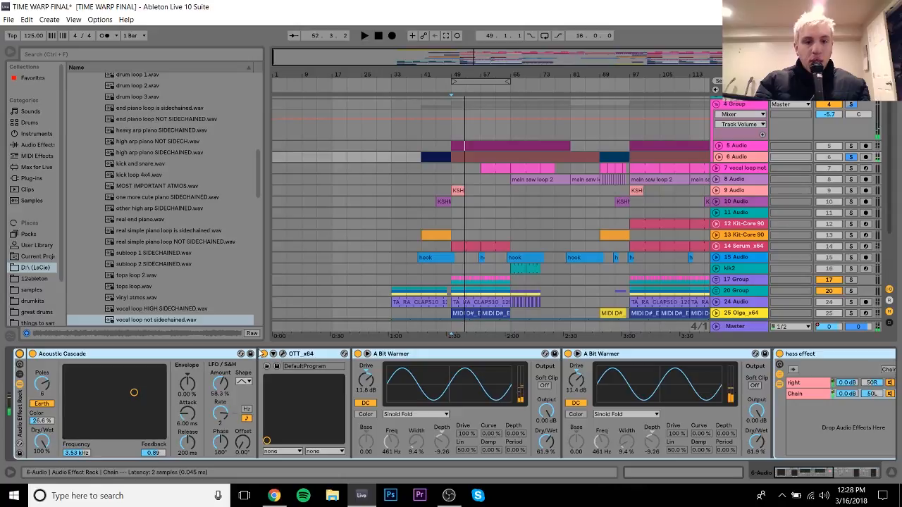
# Switch off OTT, both A Bit Warmers and the hass effect on 6 Audio, and play the track from bar 49
pyautogui.click(271, 354)
pyautogui.click(357, 353)
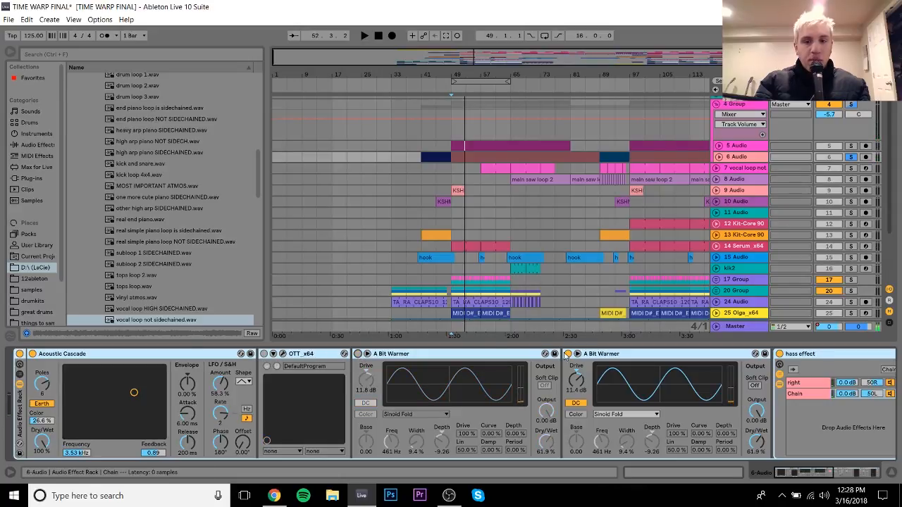
pyautogui.click(568, 354)
pyautogui.click(778, 354)
pyautogui.press('space')
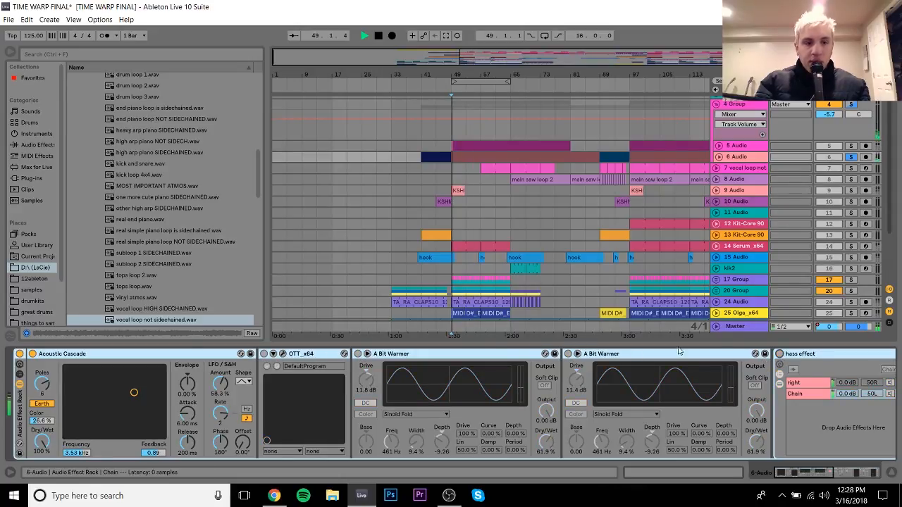
pyautogui.press('space')
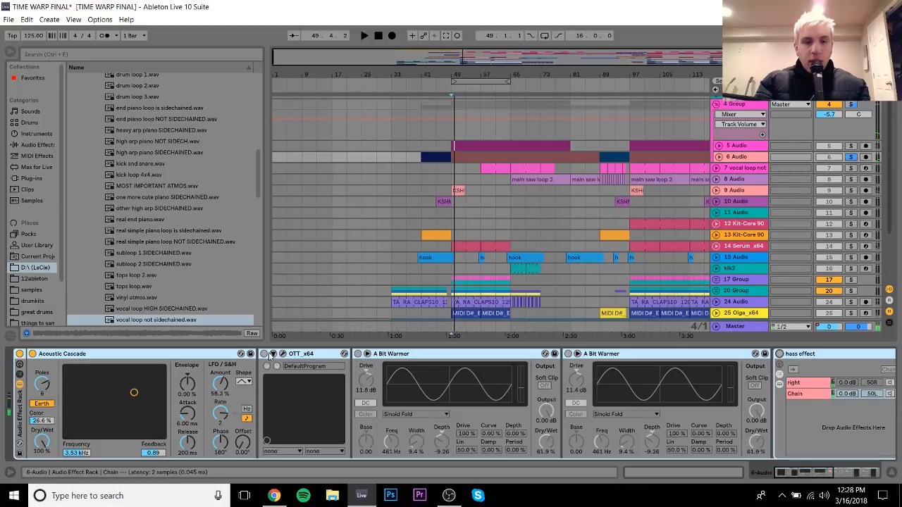
# Switch OTT back on in 6 Audio's chain, look at its plug-in window, and close it
pyautogui.click(265, 353)
pyautogui.click(283, 354)
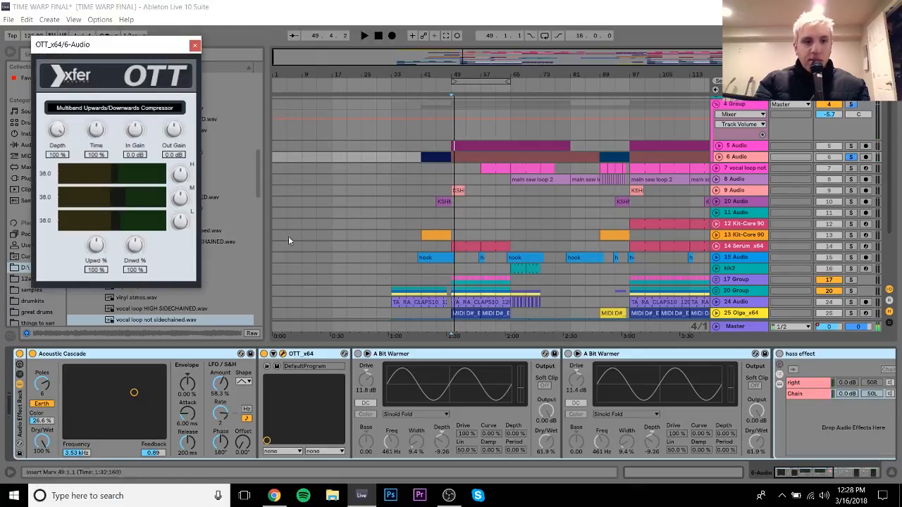
pyautogui.click(195, 44)
# Browse the Audio Effects category as far as Multiband Dynamics, and play 6 Audio from bar 49 with OTT on
pyautogui.click(36, 145)
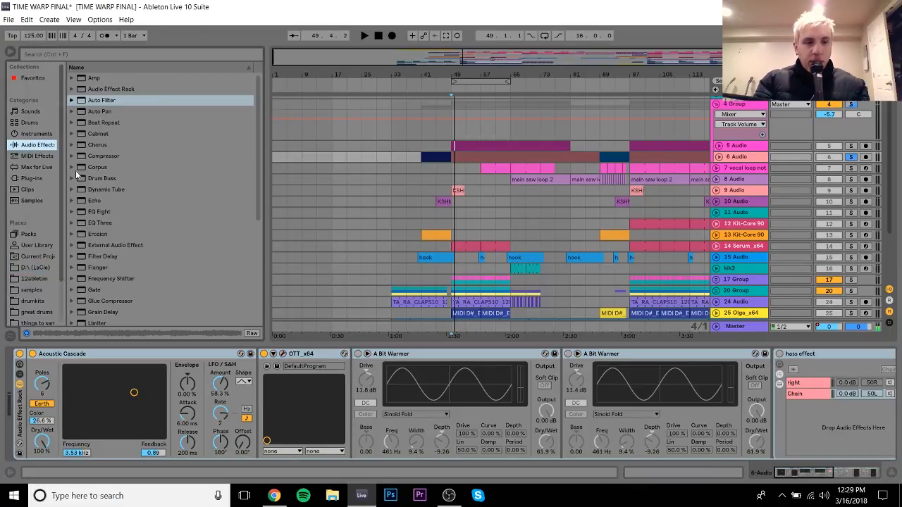
pyautogui.click(257, 286)
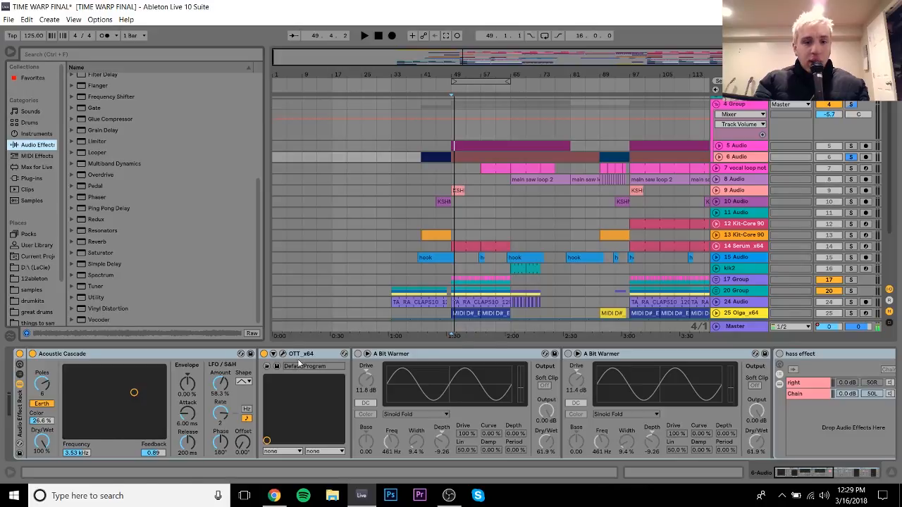
pyautogui.press('space')
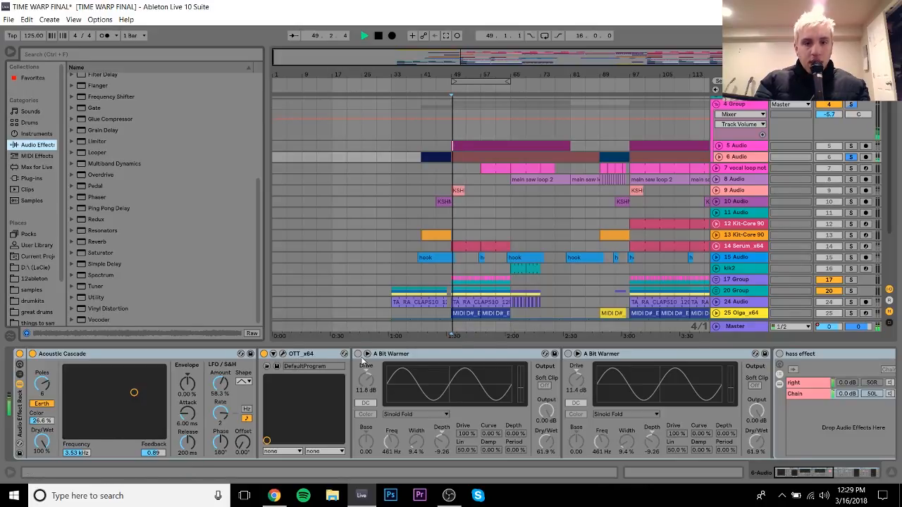
pyautogui.press('space')
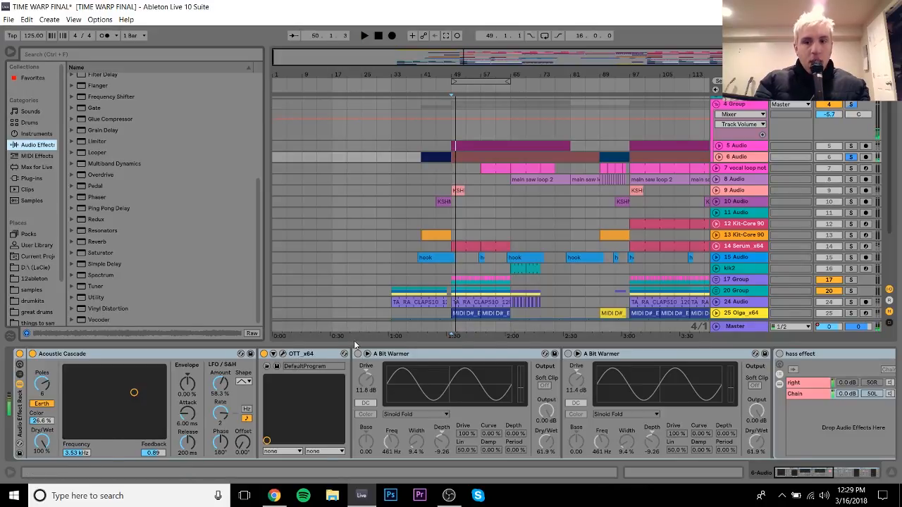
# Switch both A Bit Warmer devices back on in 6 Audio's chain and play the track from bar 49
pyautogui.click(387, 364)
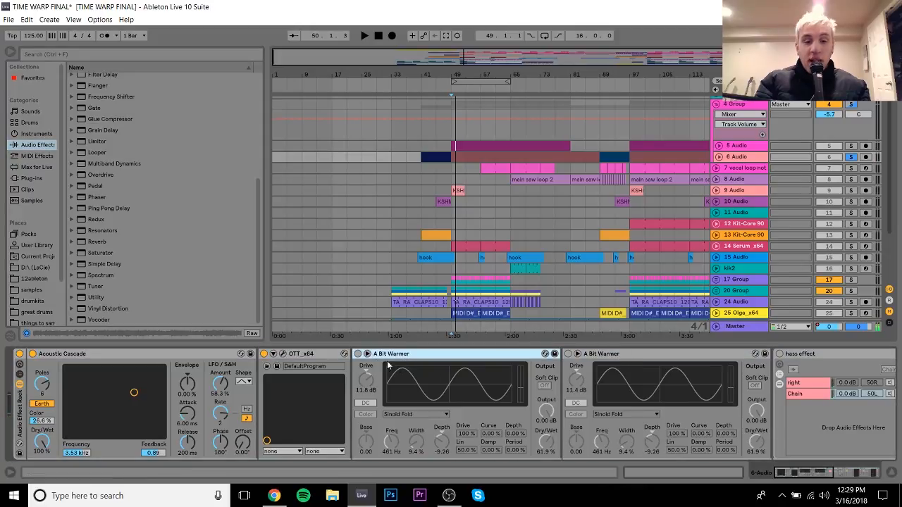
pyautogui.click(357, 353)
pyautogui.click(568, 354)
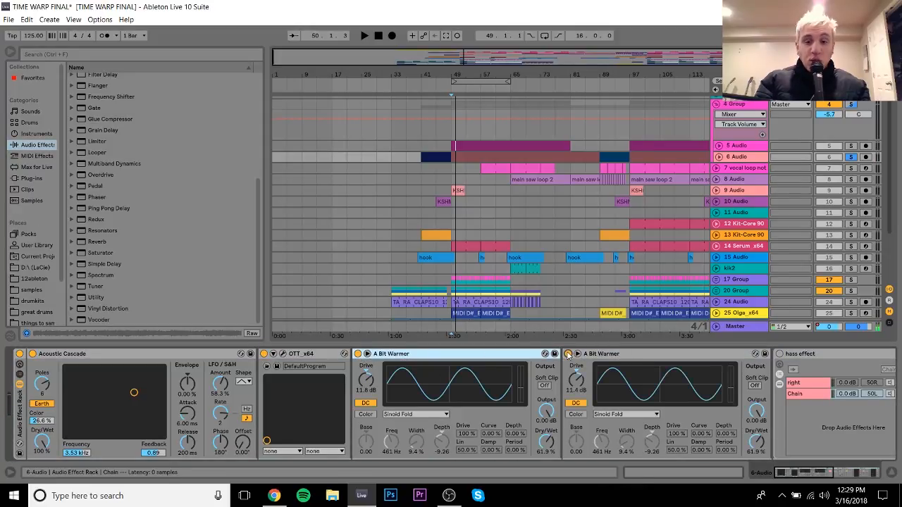
pyautogui.press('space')
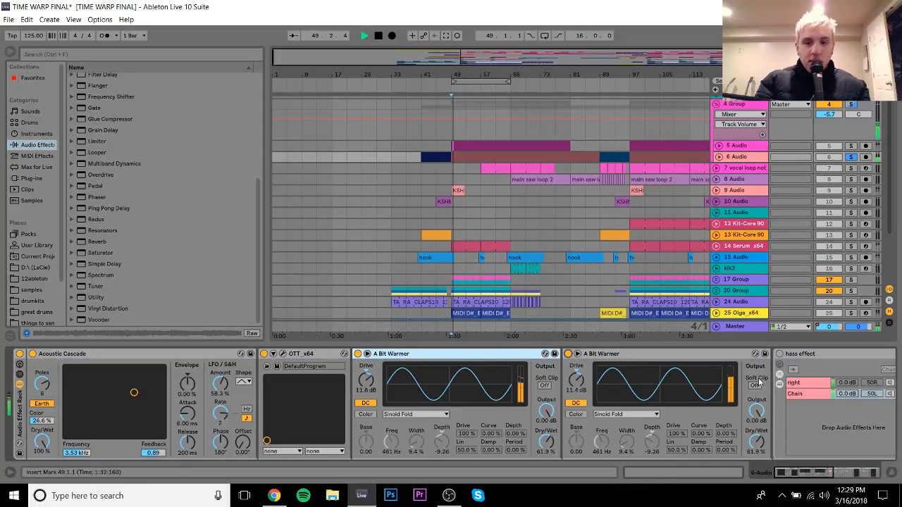
pyautogui.press('space')
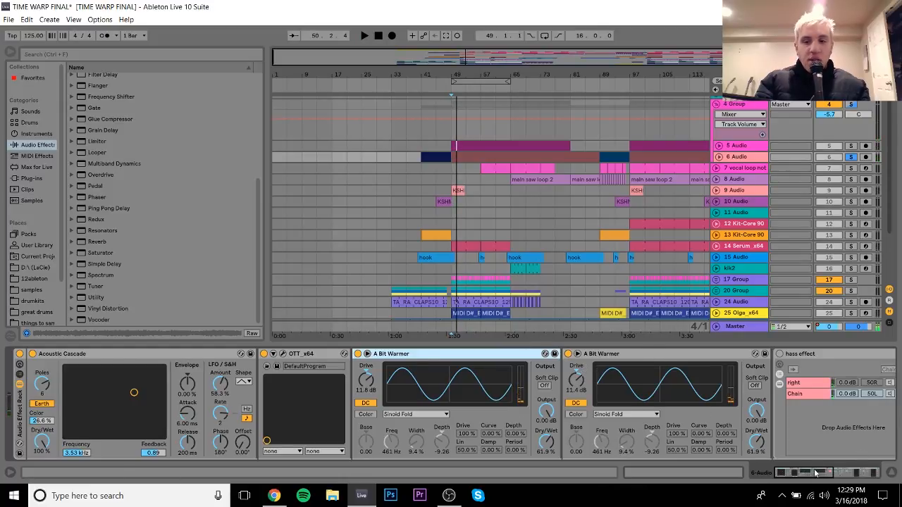
# Switch the hass effect rack back on in 6 Audio's chain and play the track twice from bar 49
pyautogui.moveTo(811, 473); pyautogui.dragTo(842, 476)
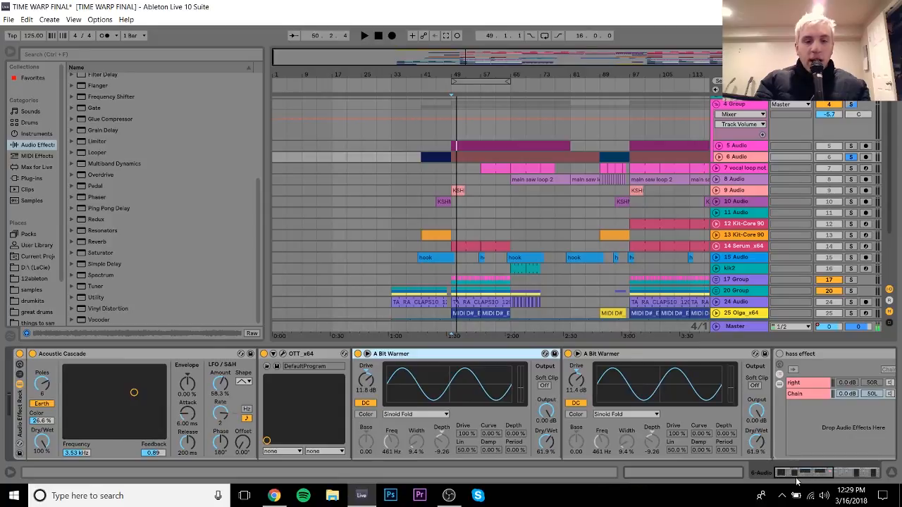
pyautogui.moveTo(795, 474); pyautogui.dragTo(818, 473)
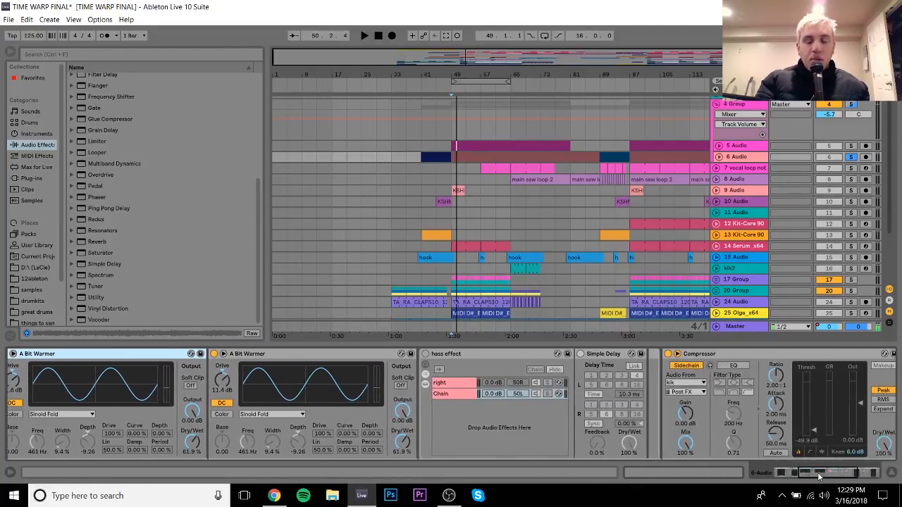
pyautogui.click(424, 354)
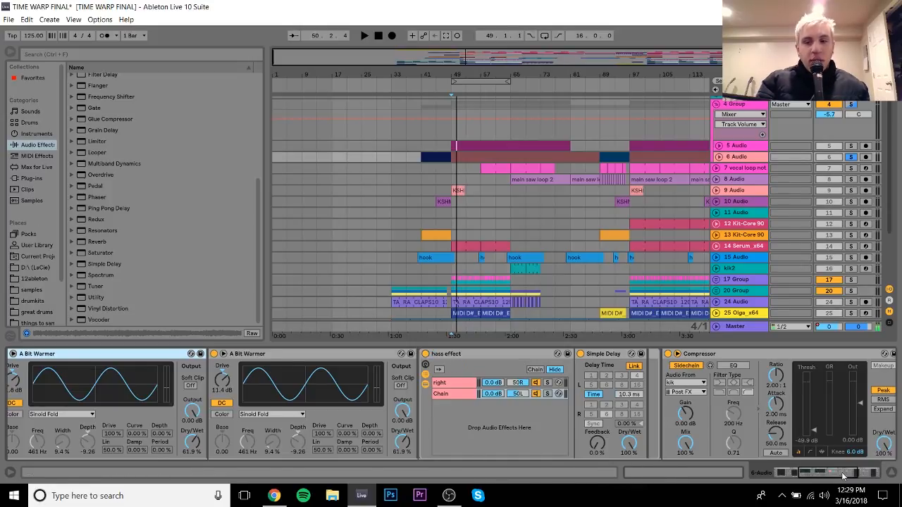
pyautogui.moveTo(859, 475); pyautogui.dragTo(676, 451)
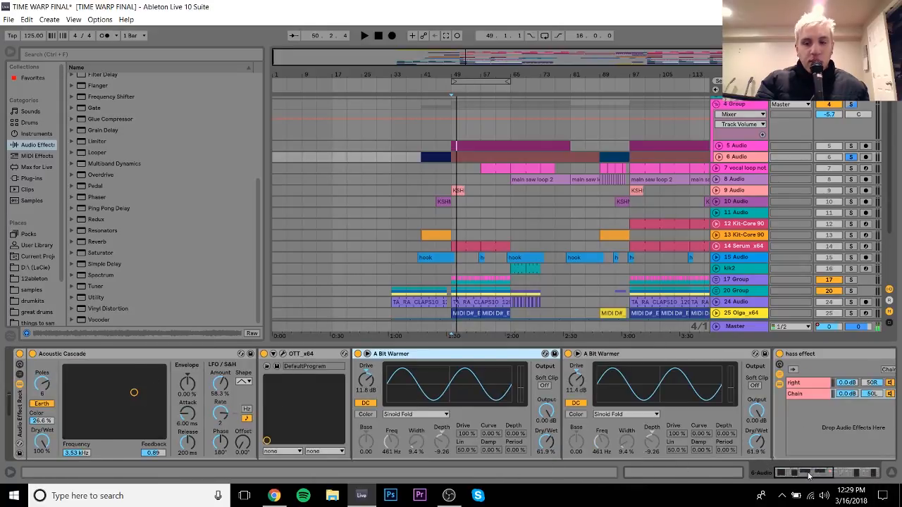
pyautogui.moveTo(810, 476); pyautogui.dragTo(838, 474)
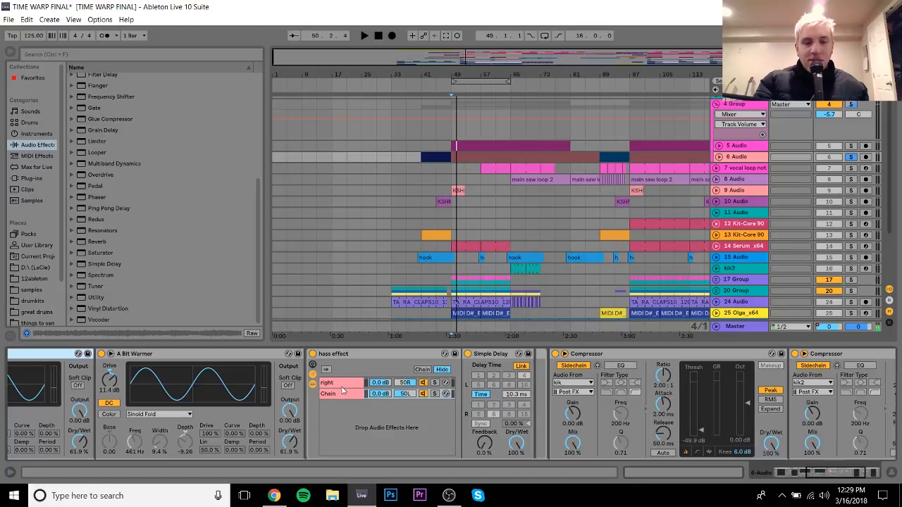
pyautogui.press('space')
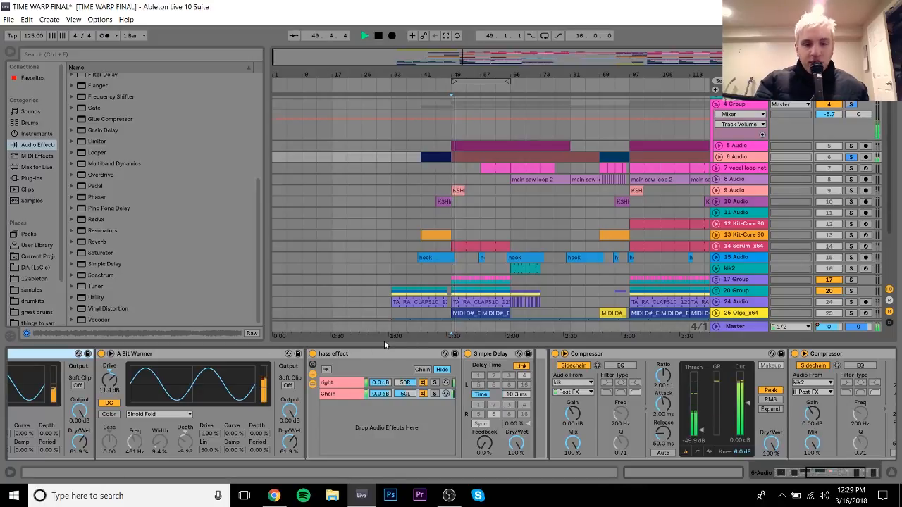
pyautogui.press('space')
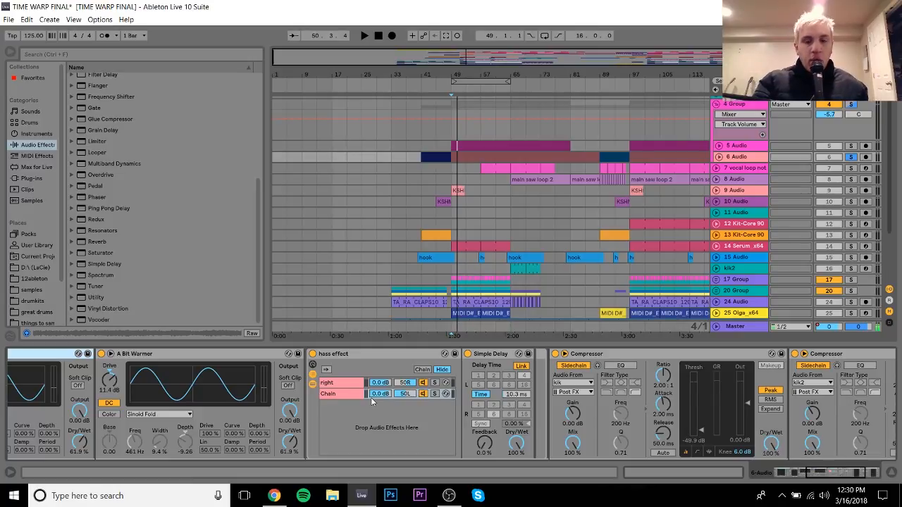
pyautogui.press('space')
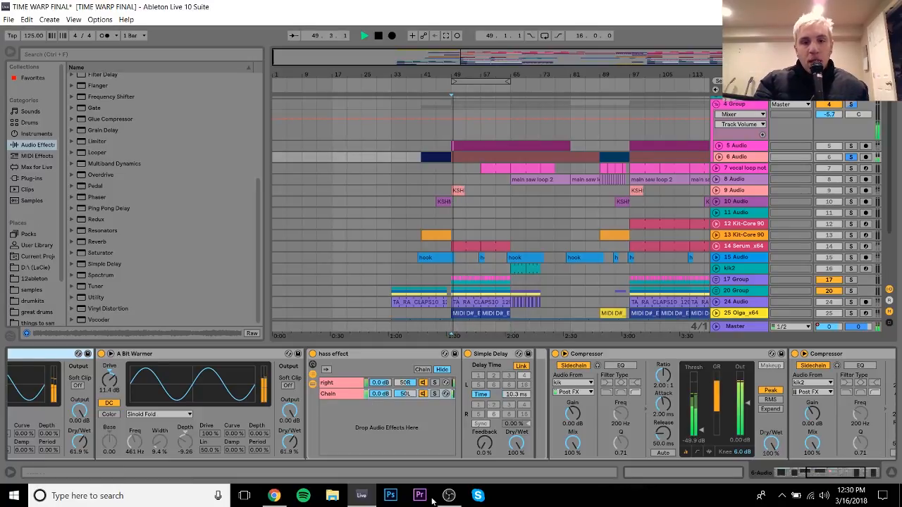
pyautogui.press('space')
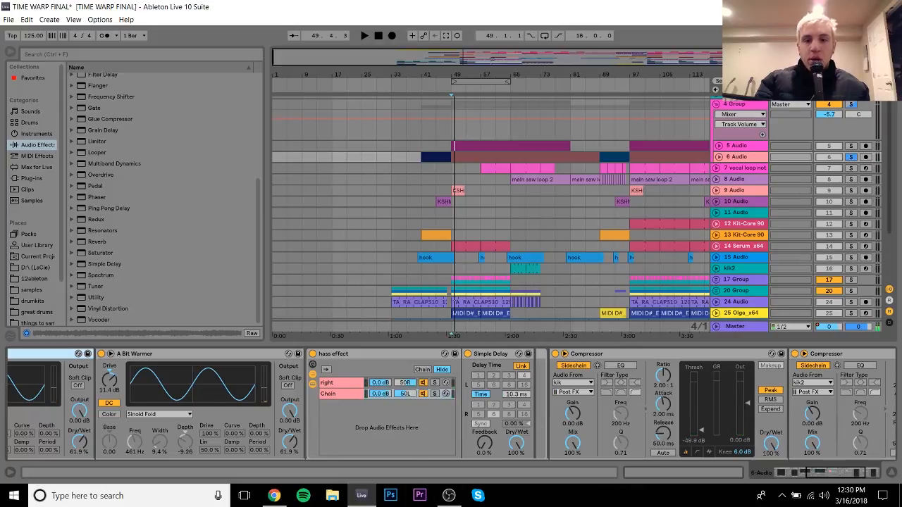
# View 6 Audio's two sidechain compressors, and solo the 5 Audio track instead to play it from bar 49
pyautogui.moveTo(826, 475); pyautogui.dragTo(843, 475)
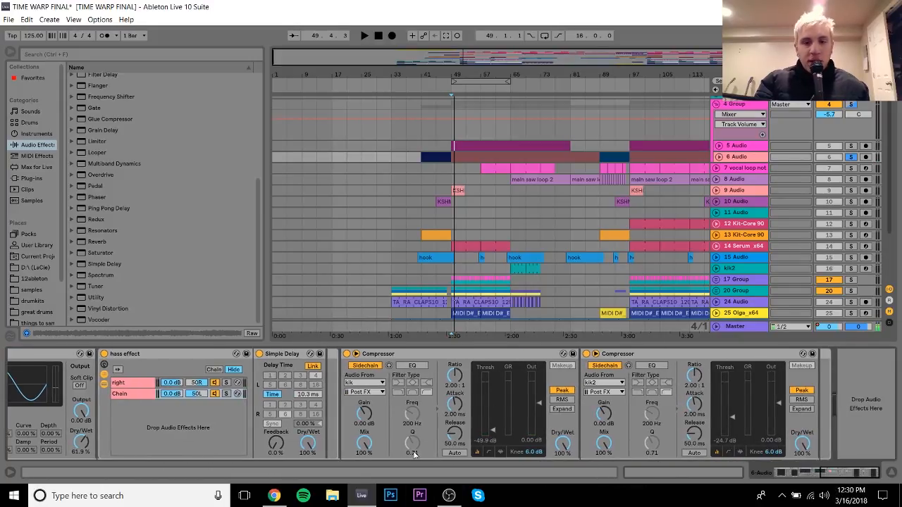
pyautogui.click(734, 145)
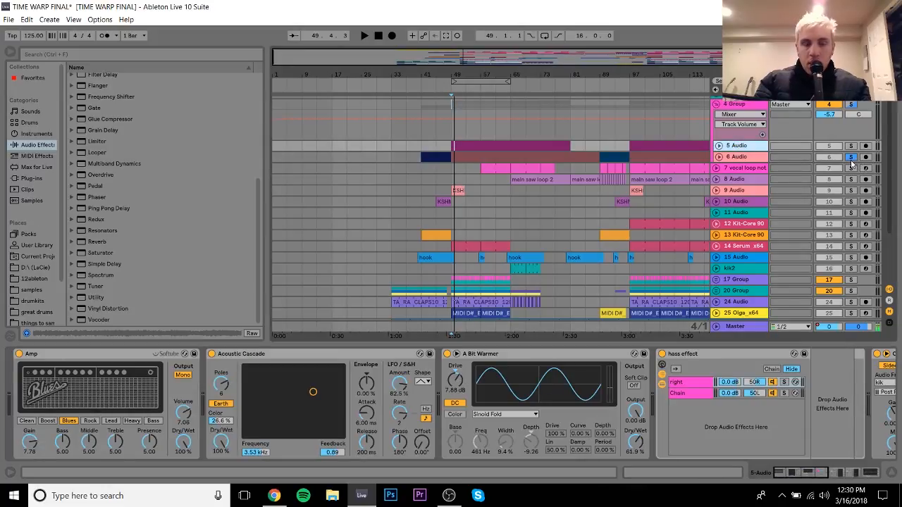
pyautogui.click(850, 146)
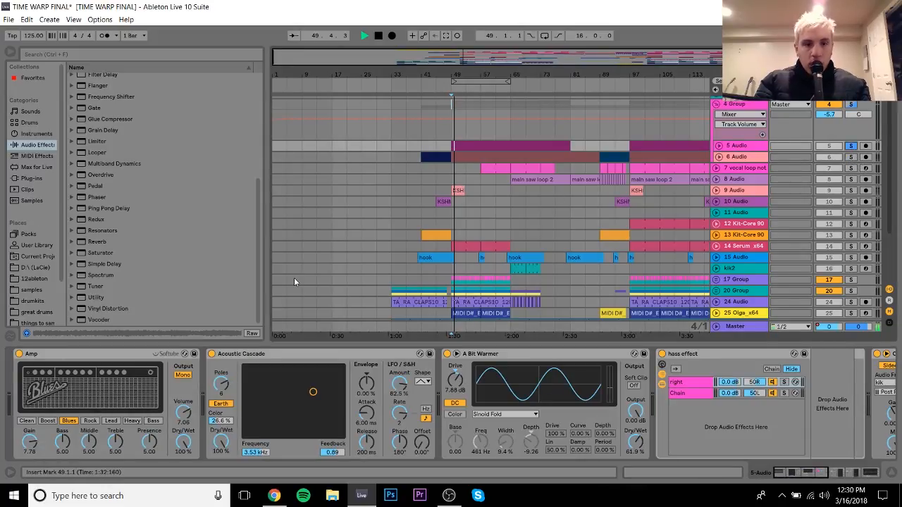
# Finish playing 5 Audio from bar 49, and view its device chain from A Bit Warmer through both sidechain compressors to EQ Eight
pyautogui.press('space')
pyautogui.press('space')
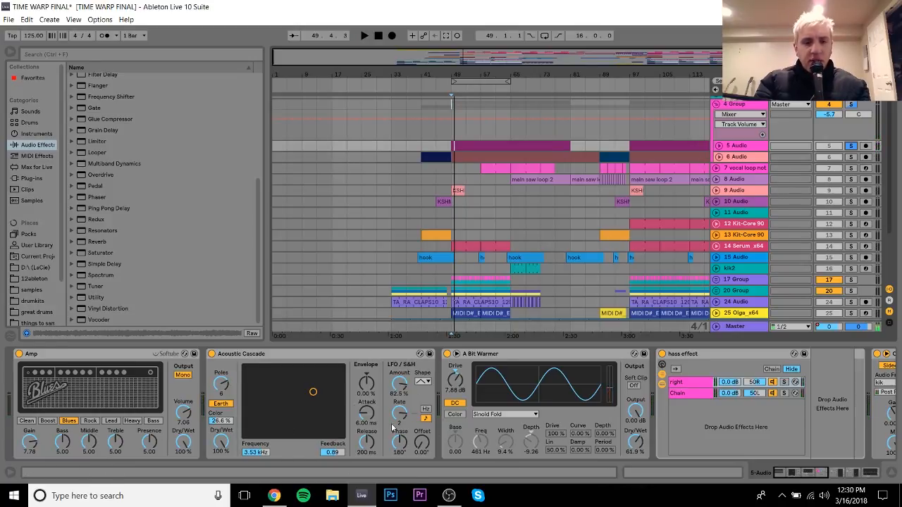
pyautogui.click(533, 356)
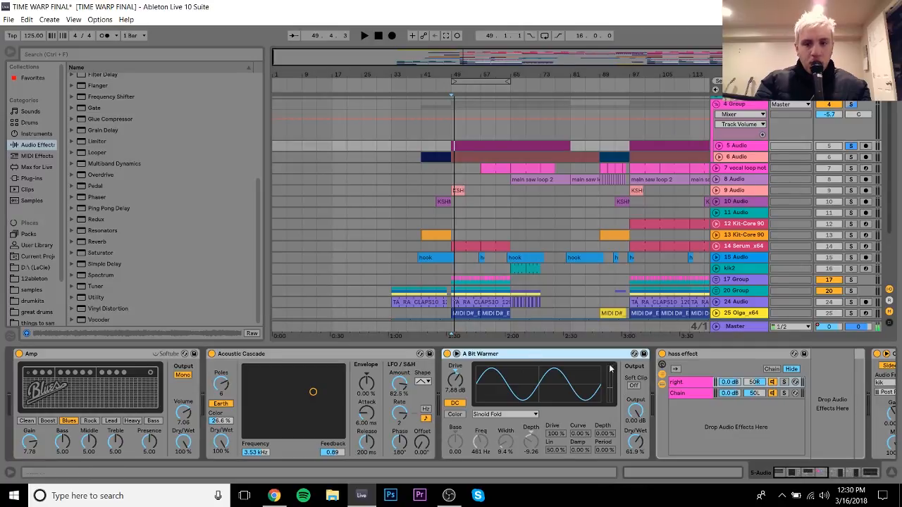
pyautogui.moveTo(814, 475); pyautogui.dragTo(864, 473)
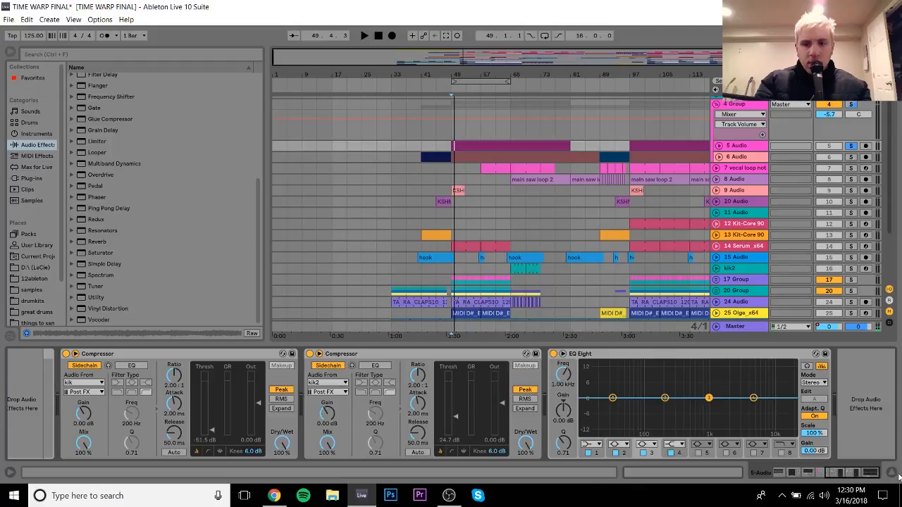
pyautogui.click(624, 455)
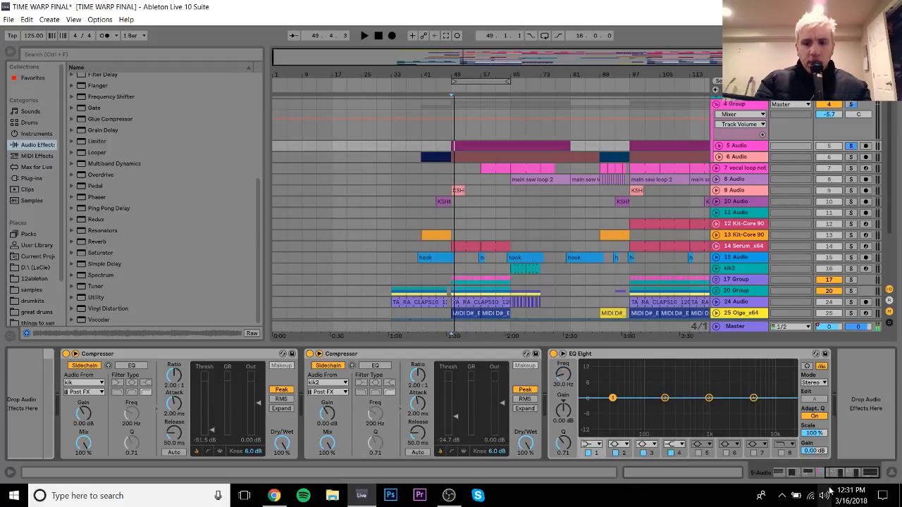
pyautogui.moveTo(835, 473); pyautogui.dragTo(751, 470)
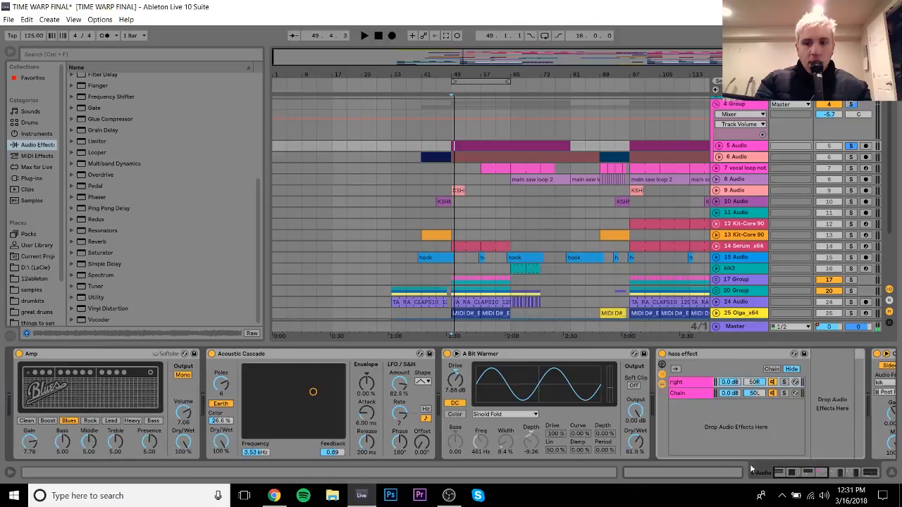
# Compare 5 Audio from bar 49 with Amp switched off, and with Amp switched back on
pyautogui.click(18, 354)
pyautogui.press('space')
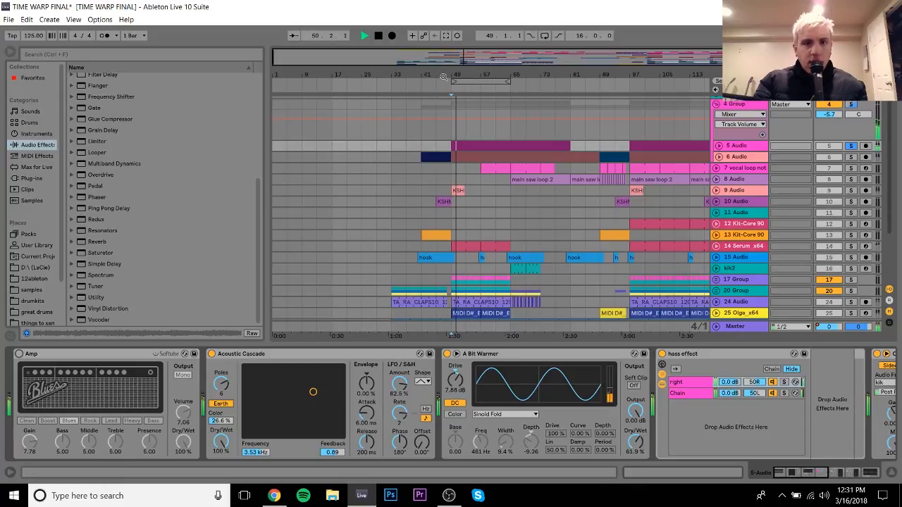
pyautogui.moveTo(455, 75); pyautogui.dragTo(455, 116)
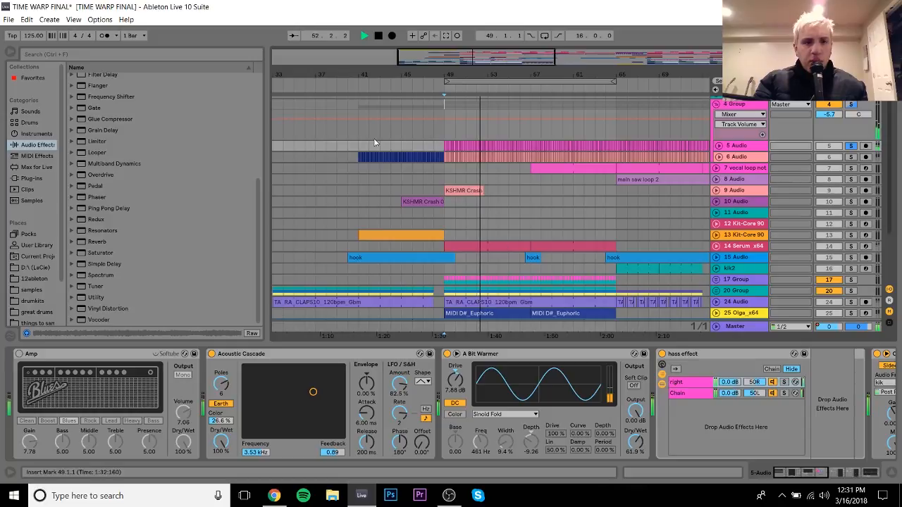
pyautogui.press('space')
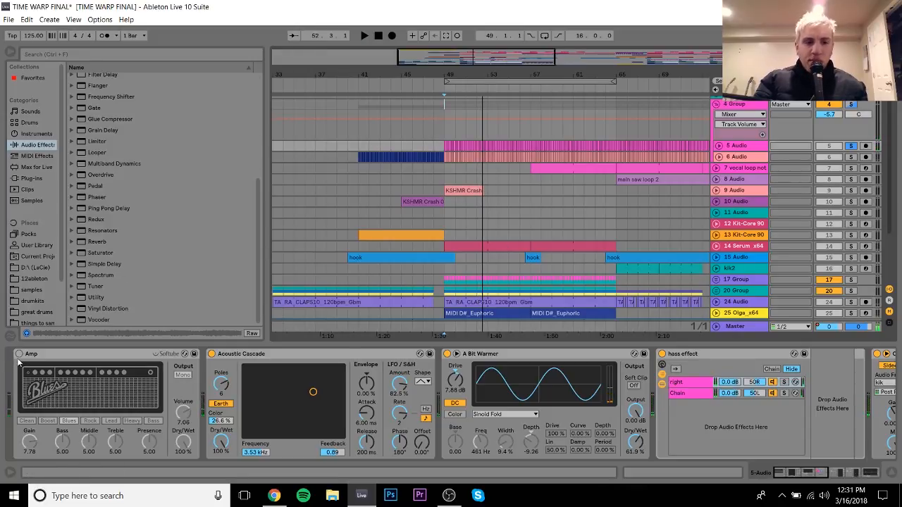
pyautogui.click(19, 354)
pyautogui.press('space')
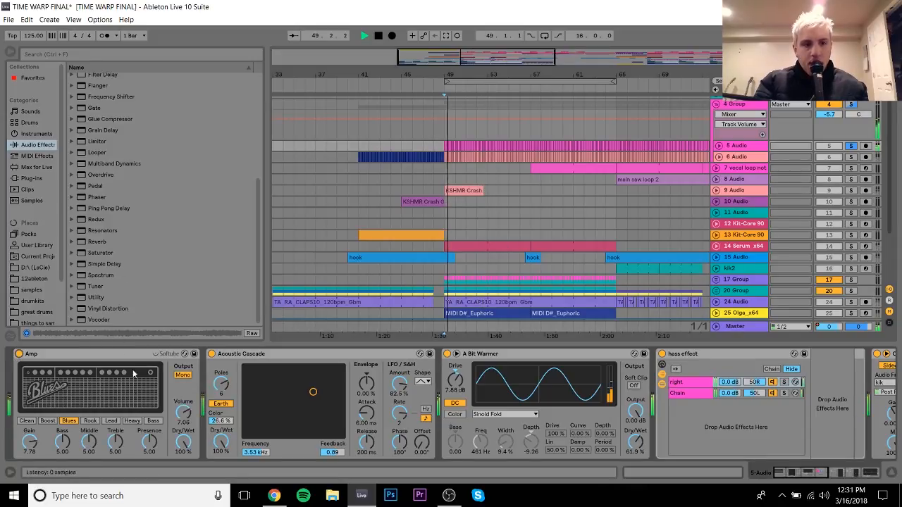
pyautogui.press('space')
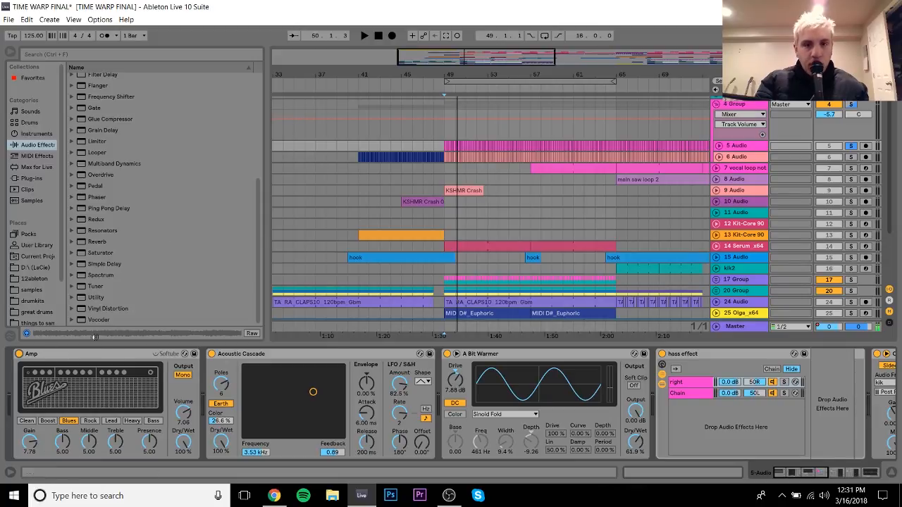
pyautogui.click(135, 384)
pyautogui.press('space')
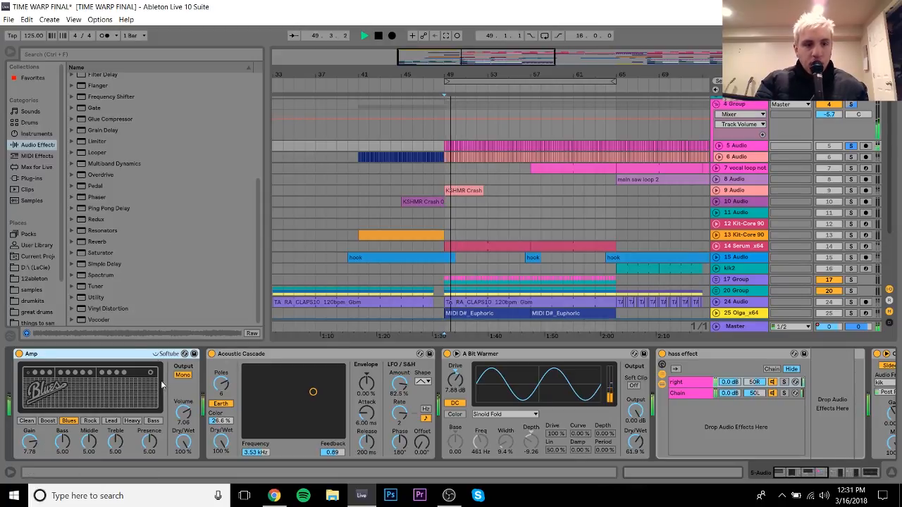
pyautogui.press('space')
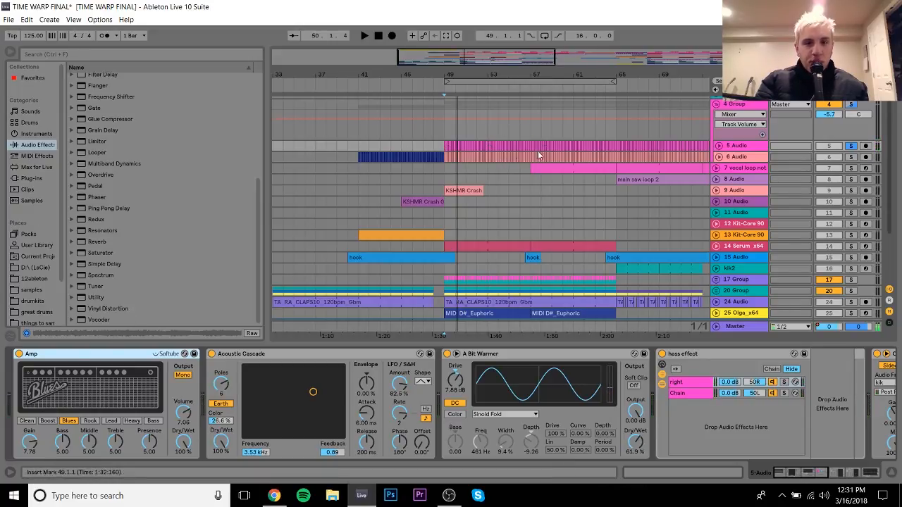
# Show the source file of 5 Audio's clip at bar 49 in the browser, and preview hihat loop.wav in the same folder
pyautogui.rightClick(445, 146)
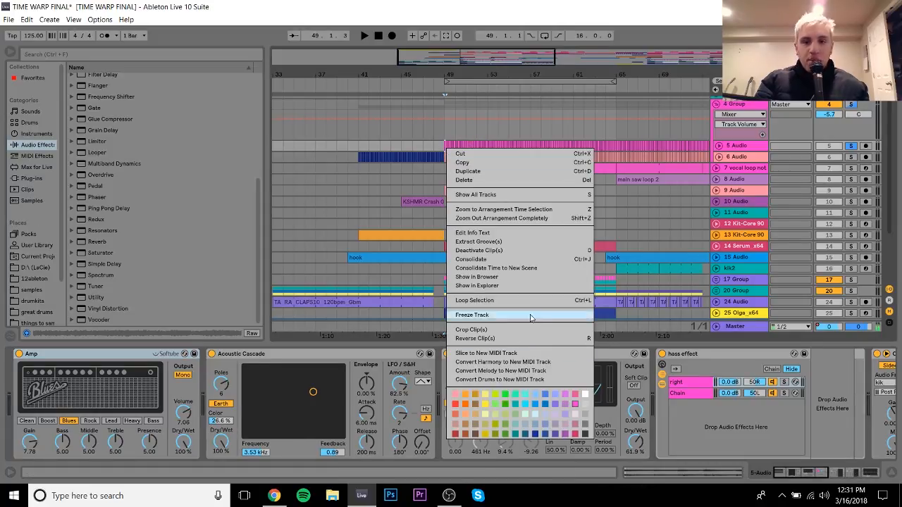
pyautogui.click(486, 280)
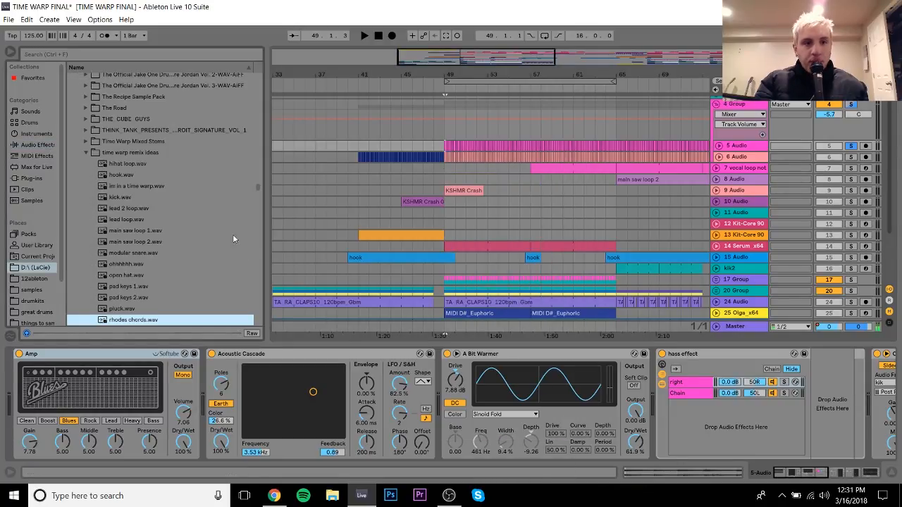
pyautogui.click(143, 164)
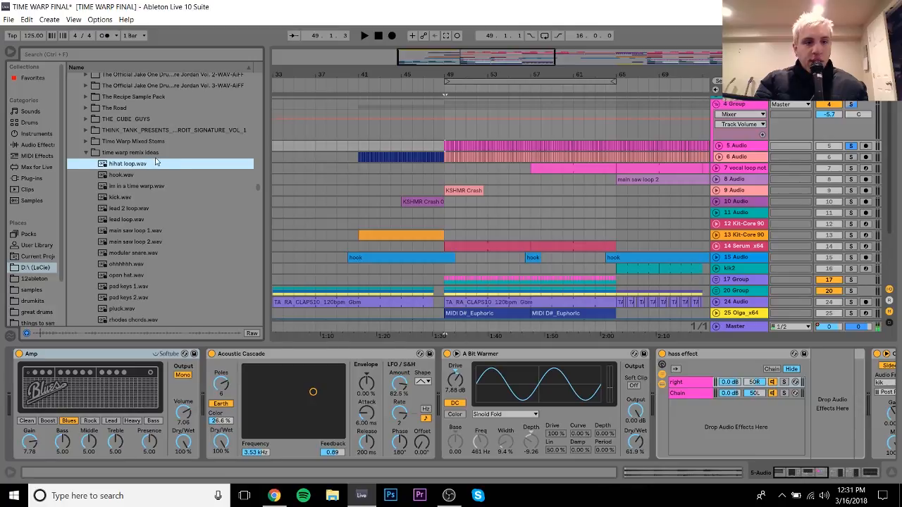
pyautogui.press('Up')
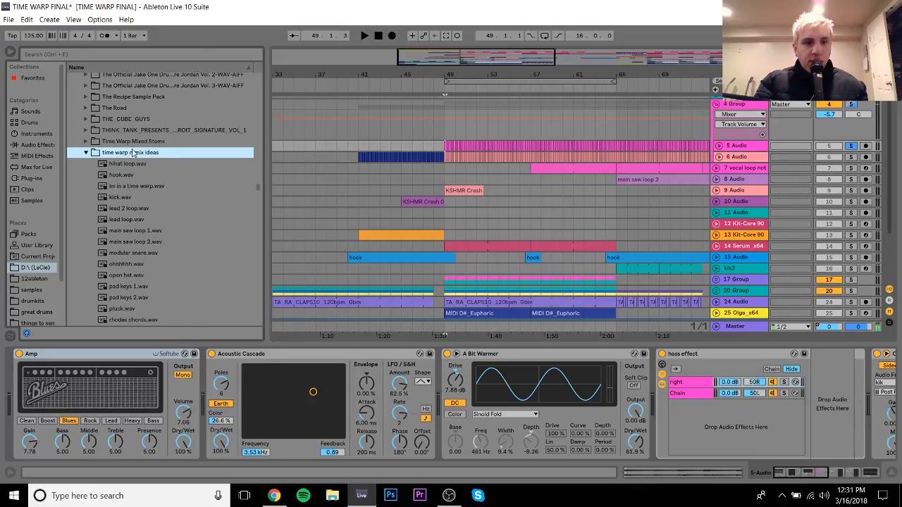
pyautogui.press('Up')
# Expand the Time Warp Mixed Stems folder, browse its stems as far as Ch. saw lick_1.wav, and collapse the folder
pyautogui.click(86, 141)
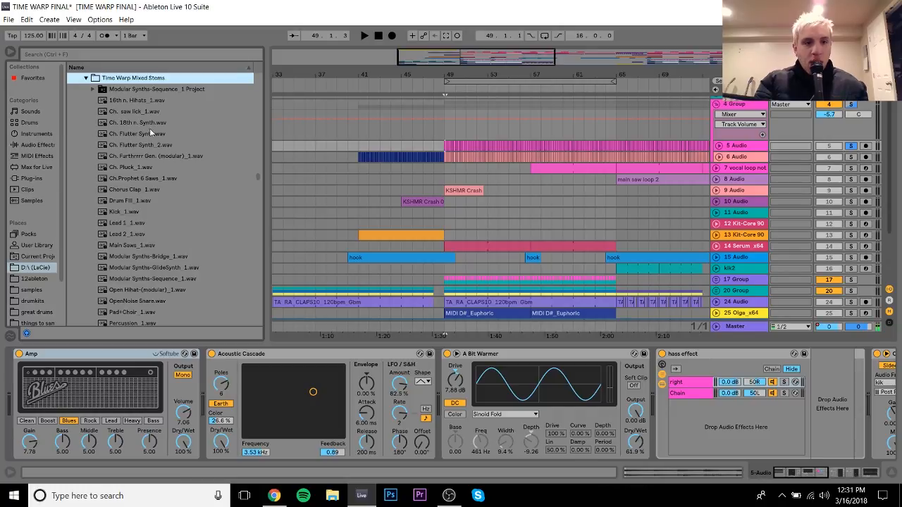
pyautogui.press('Down')
pyautogui.press('Down')
pyautogui.press('Down')
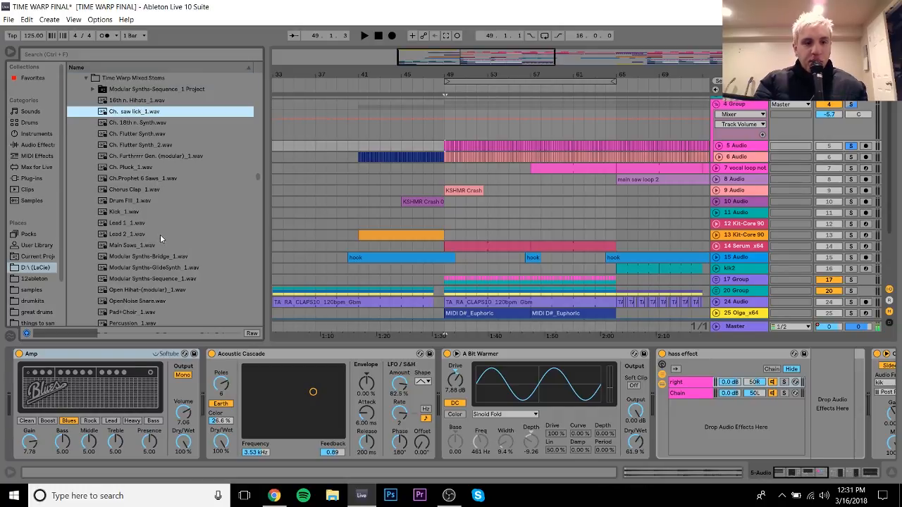
pyautogui.click(85, 78)
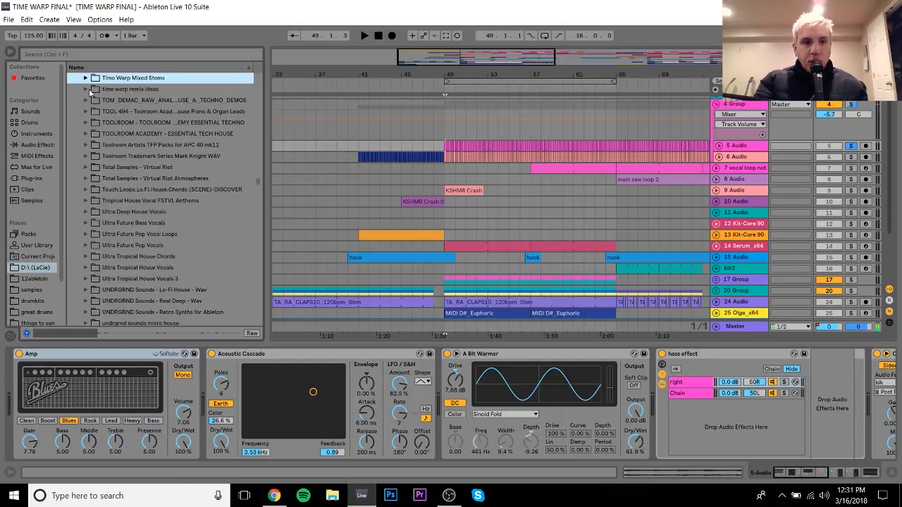
# Preview samples in the time warp remix ideas folder from hihat loop.wav to main saw loop 1.wav plus rhodes chords.wav, and collapse the folder
pyautogui.click(86, 90)
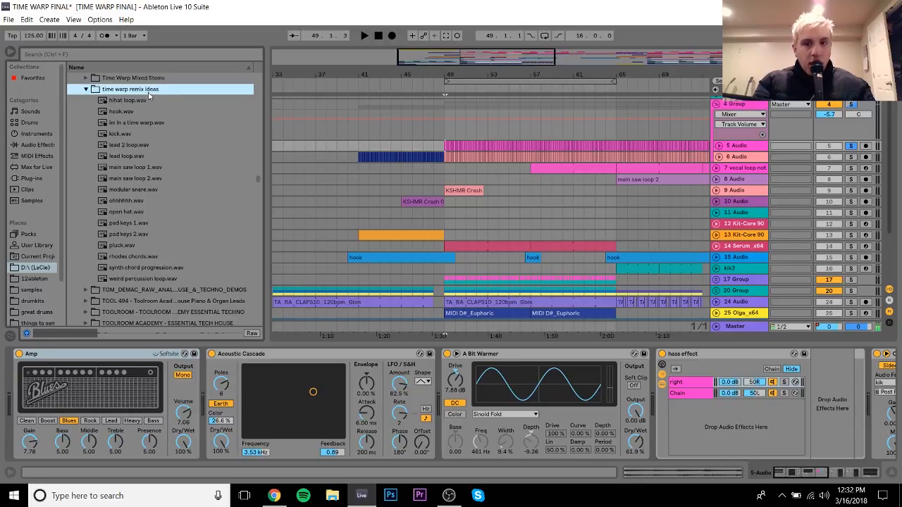
pyautogui.click(133, 103)
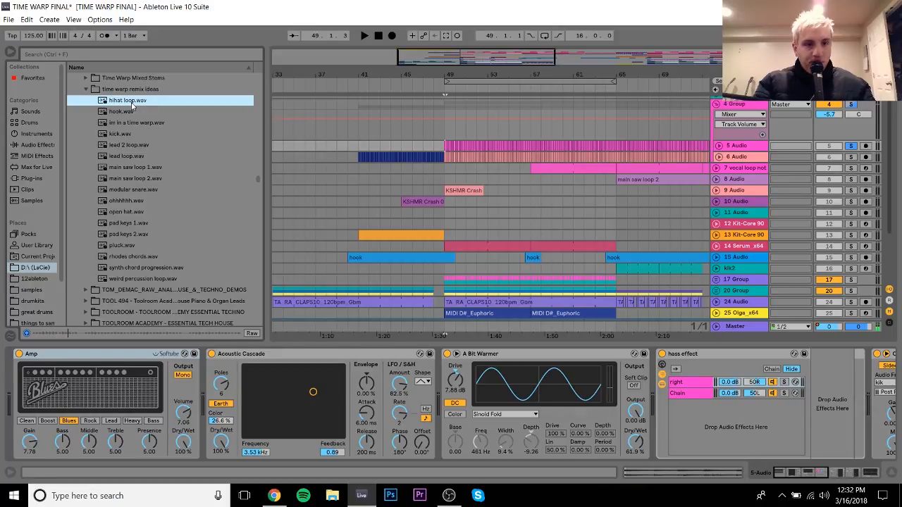
pyautogui.click(133, 108)
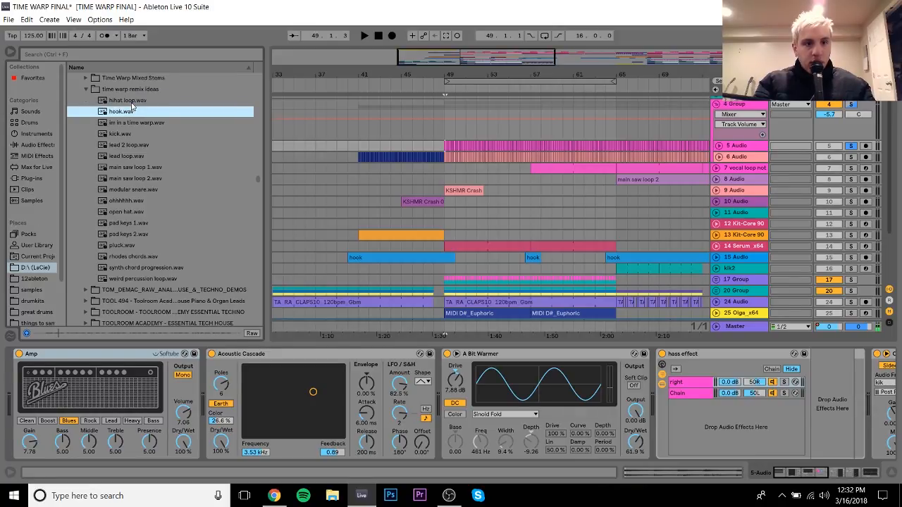
pyautogui.press('Down')
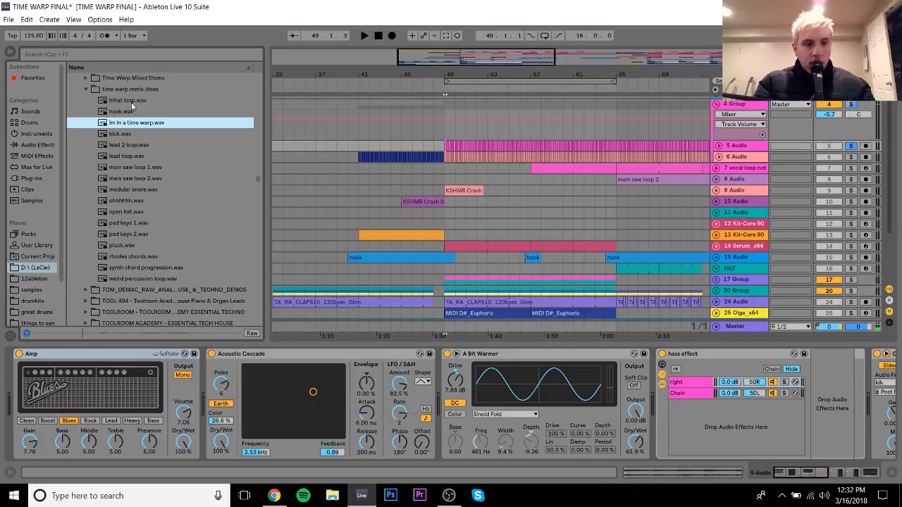
pyautogui.press('Down')
pyautogui.press('Down')
pyautogui.press('Down')
pyautogui.press('Down')
pyautogui.press('Down')
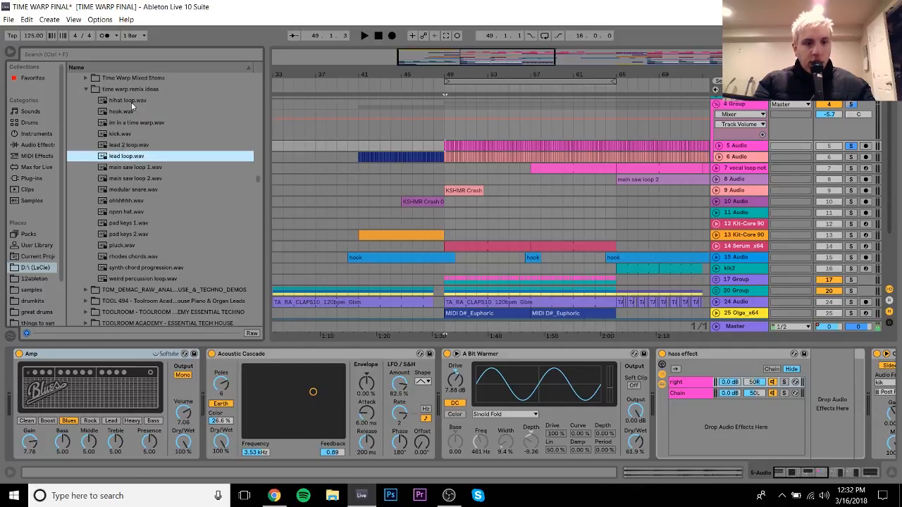
pyautogui.press('Down')
pyautogui.click(137, 170)
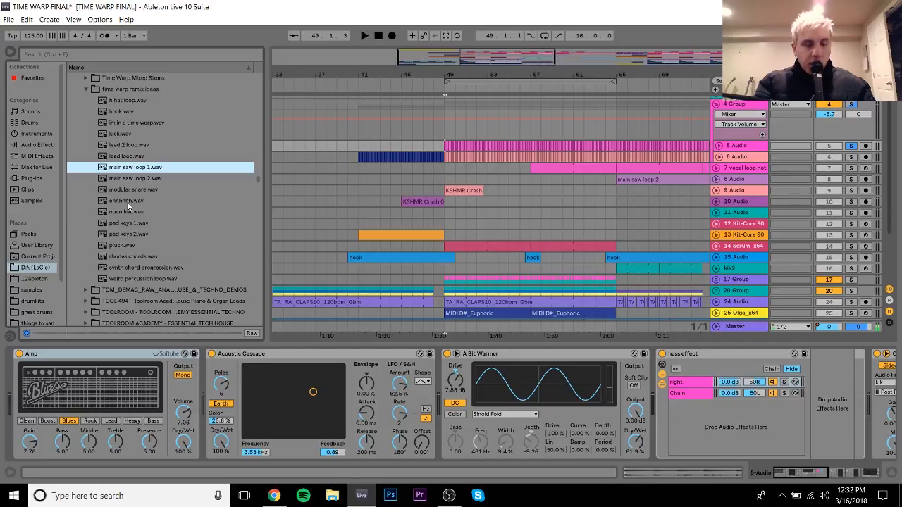
pyautogui.click(131, 257)
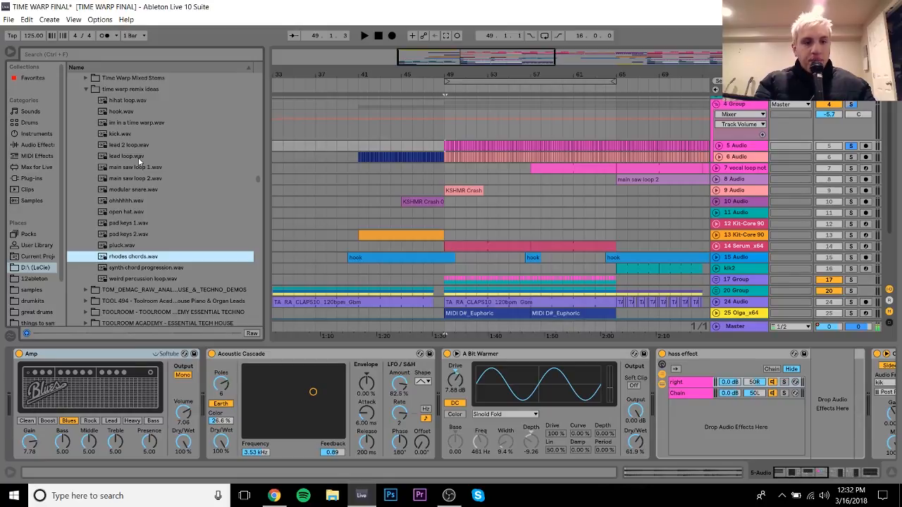
pyautogui.click(85, 89)
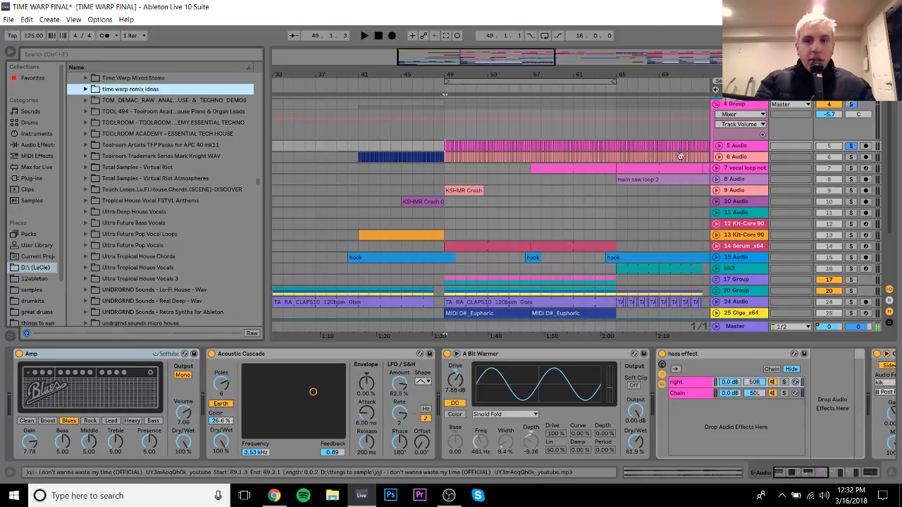
# Select 4 Group and show the Frequency automation of its first Auto Filter in the arrangement
pyautogui.click(730, 105)
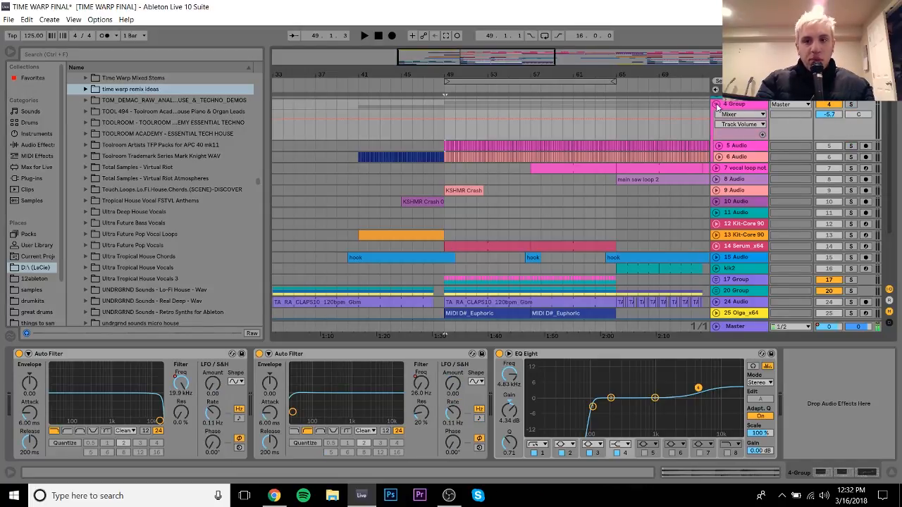
pyautogui.moveTo(662, 71); pyautogui.dragTo(465, 43)
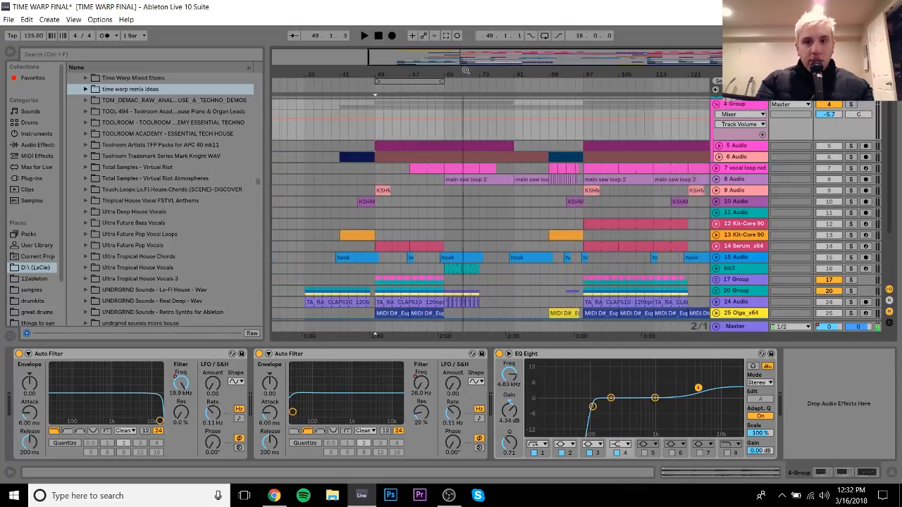
pyautogui.click(738, 107)
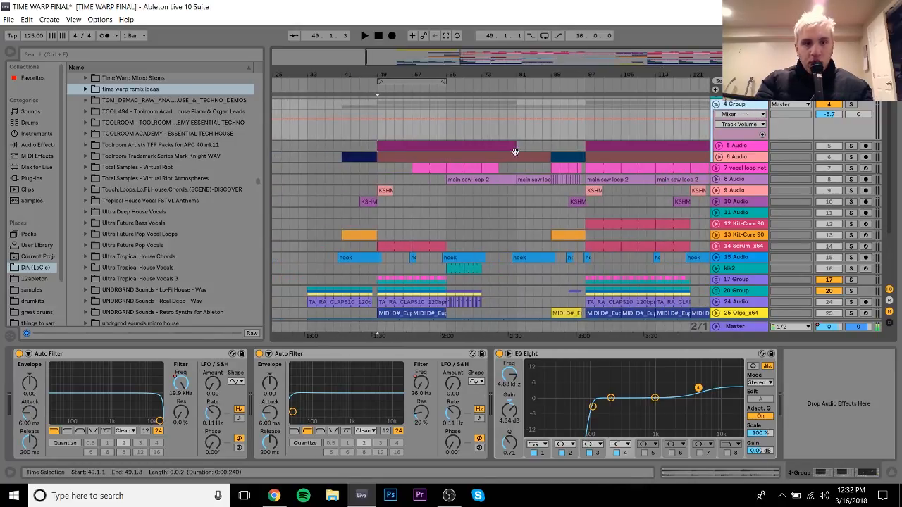
pyautogui.click(136, 91)
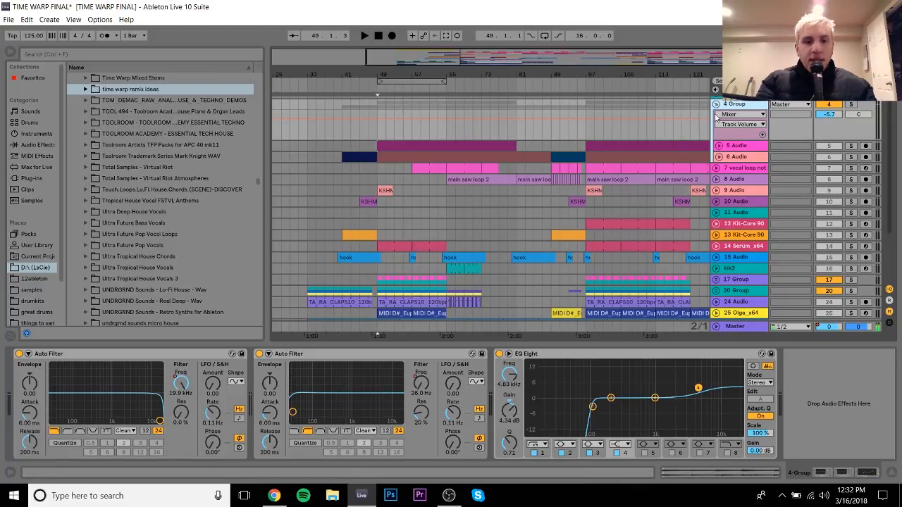
pyautogui.rightClick(181, 388)
pyautogui.click(313, 124)
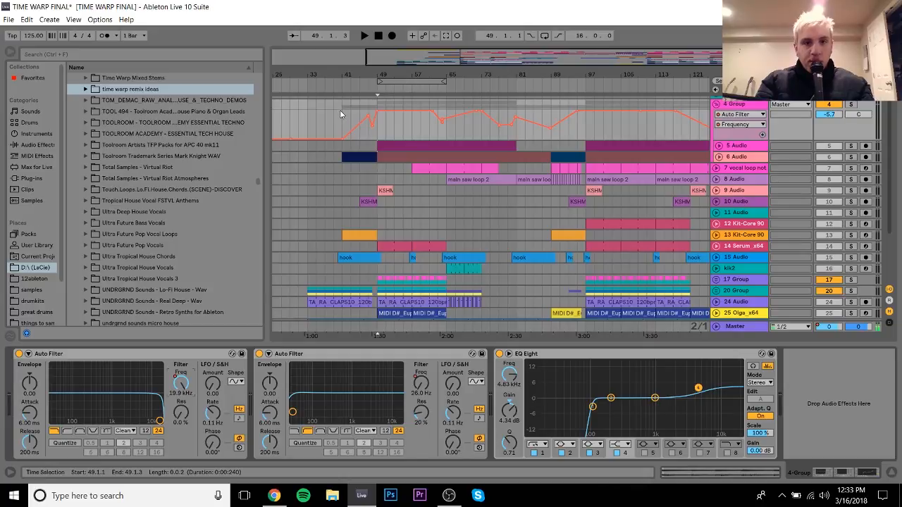
# Play the arrangement from bar 41, and move the playback position to bar 85 and on to bar 95 to hear the filter automation
pyautogui.click(342, 106)
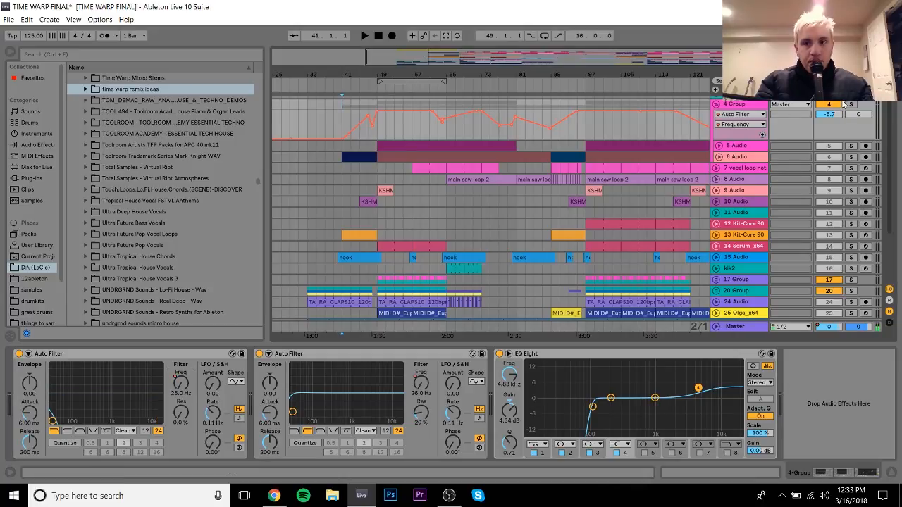
pyautogui.press('space')
pyautogui.click(533, 133)
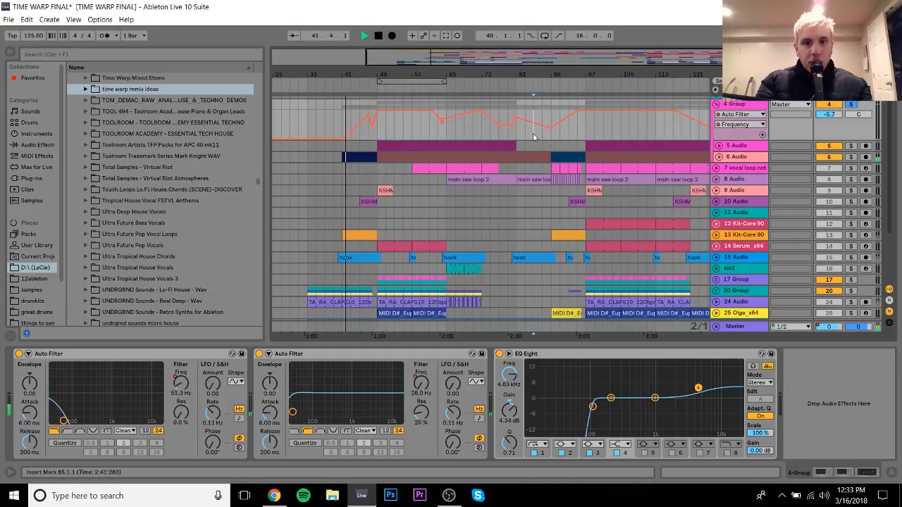
pyautogui.click(575, 133)
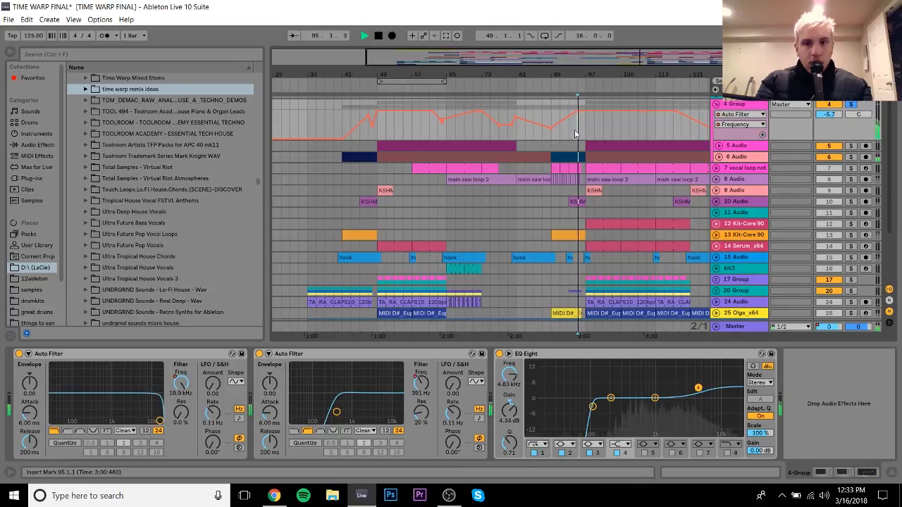
# Move playback of 4 Group to bar 97, stop it, and place the insert marker at bar 89
pyautogui.click(587, 130)
pyautogui.press('space')
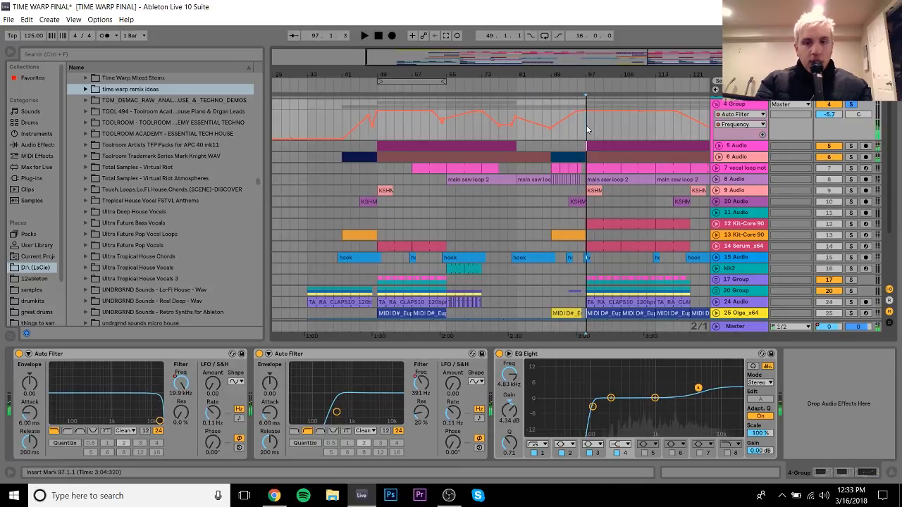
pyautogui.click(552, 133)
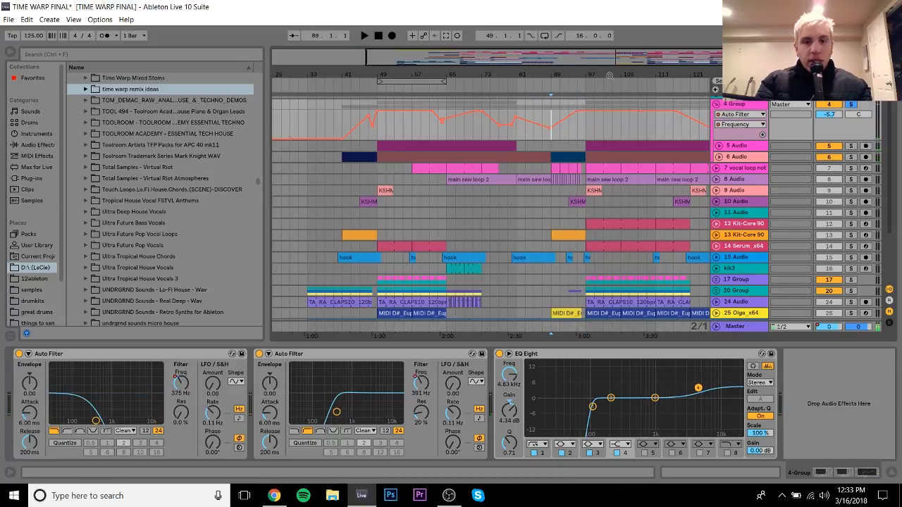
pyautogui.click(553, 207)
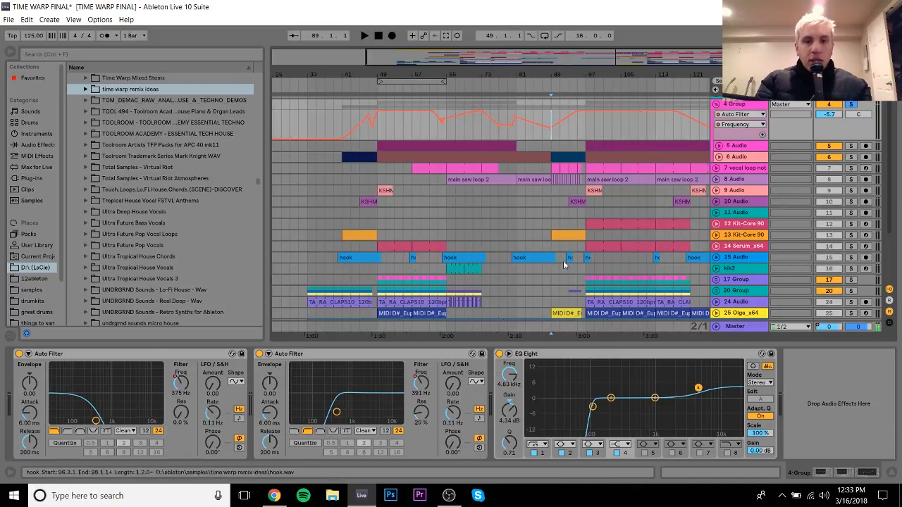
# Show the Frequency automation of 4 Group's second Auto Filter and highlight its ramp from bar 71 to bar 81
pyautogui.rightClick(418, 393)
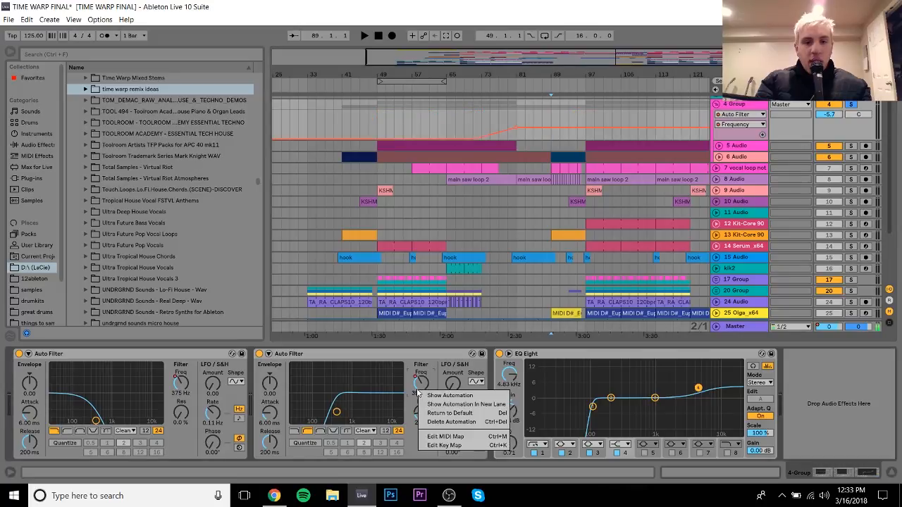
pyautogui.click(477, 120)
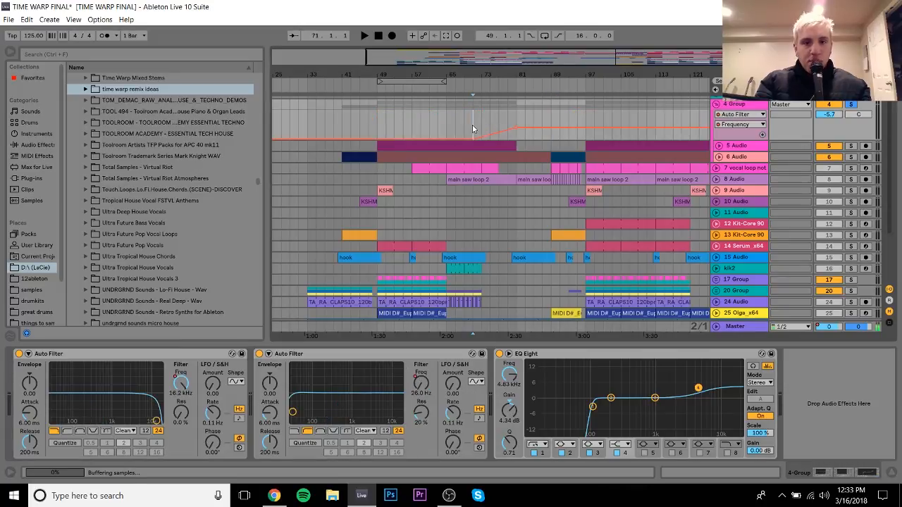
pyautogui.moveTo(473, 124); pyautogui.dragTo(517, 127)
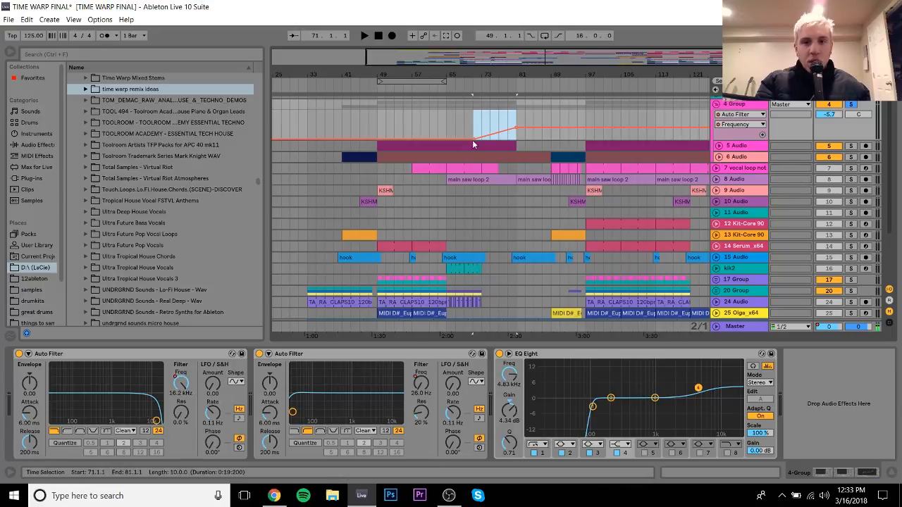
pyautogui.click(533, 117)
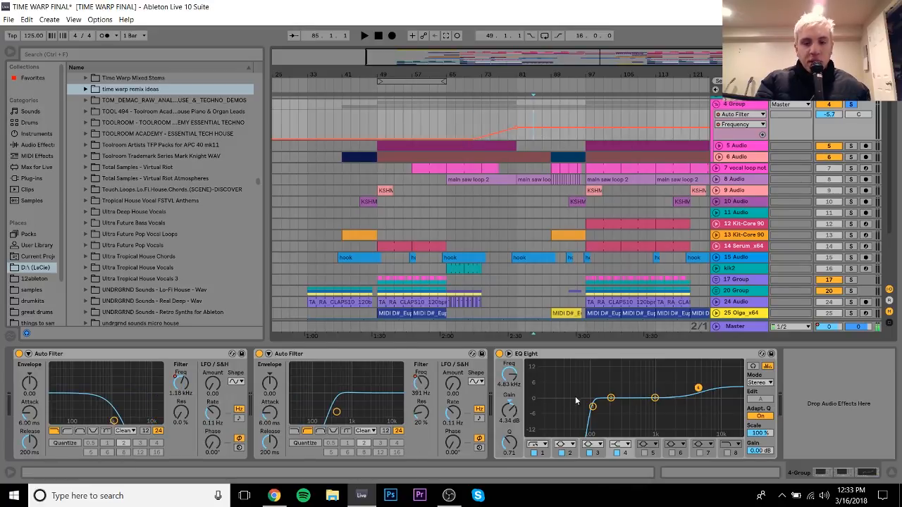
# Switch the solo from 4 Group to the vocal loop not sidechained track and play its clip from bar 57
pyautogui.click(850, 105)
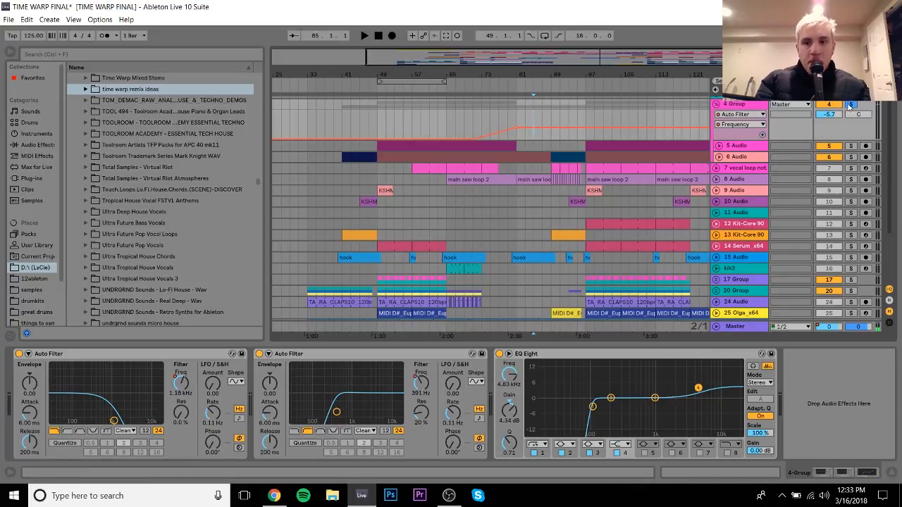
pyautogui.click(852, 170)
pyautogui.click(430, 169)
pyautogui.press('space')
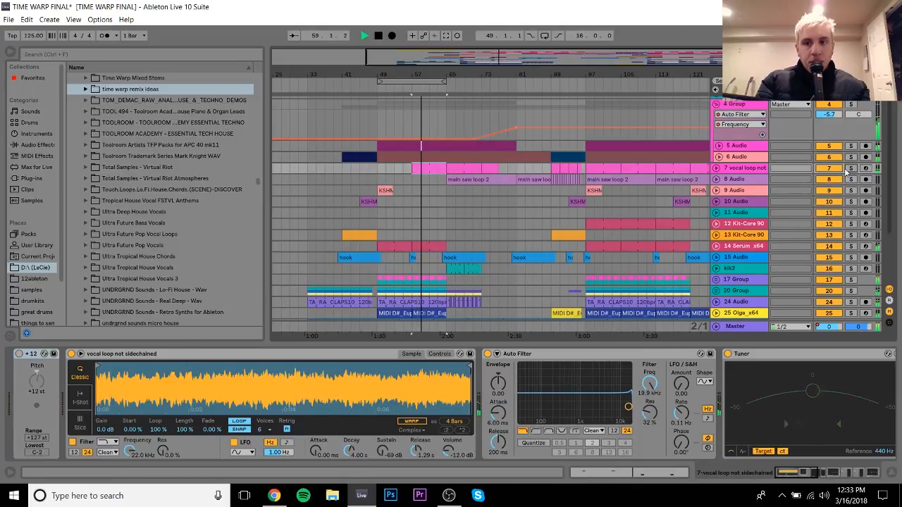
pyautogui.click(850, 170)
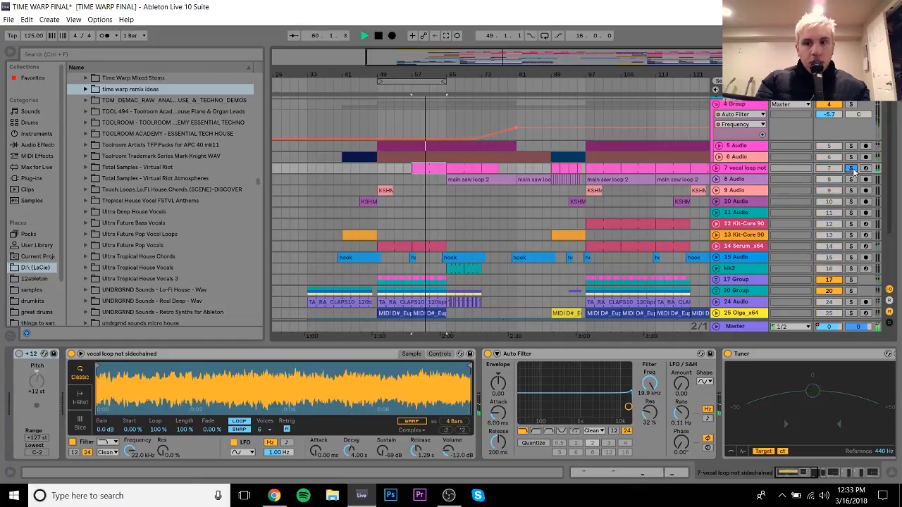
pyautogui.click(850, 169)
pyautogui.scroll(2, 891, 180)
pyautogui.press('space')
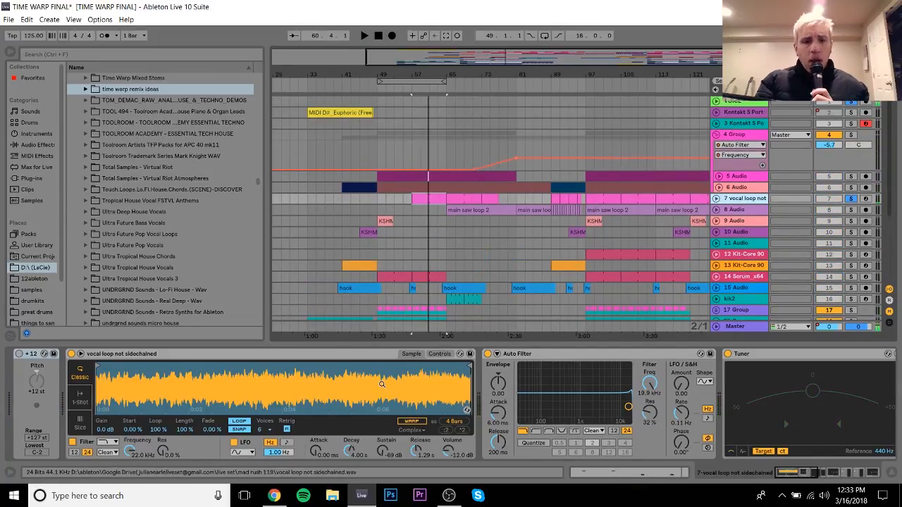
# Locate the source sample of the vocal loop instrument in the browser
pyautogui.rightClick(382, 386)
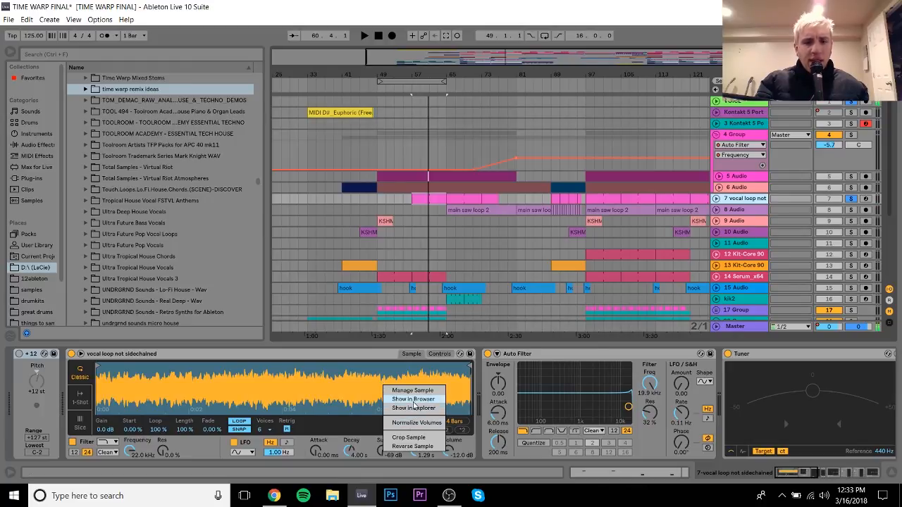
pyautogui.click(412, 398)
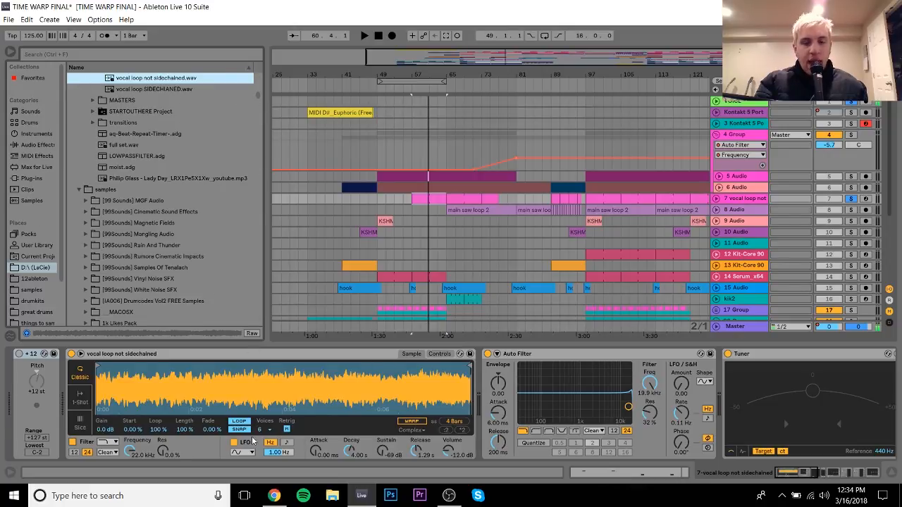
# Arm the vocal loop track, raise the keyboard octave to C4, and audition notes with the sampler's Controls view shown
pyautogui.click(865, 200)
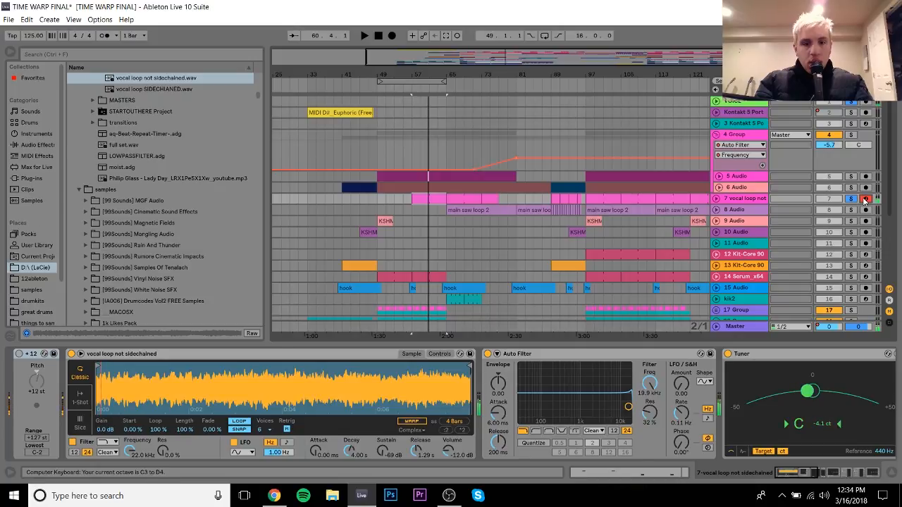
pyautogui.press('x')
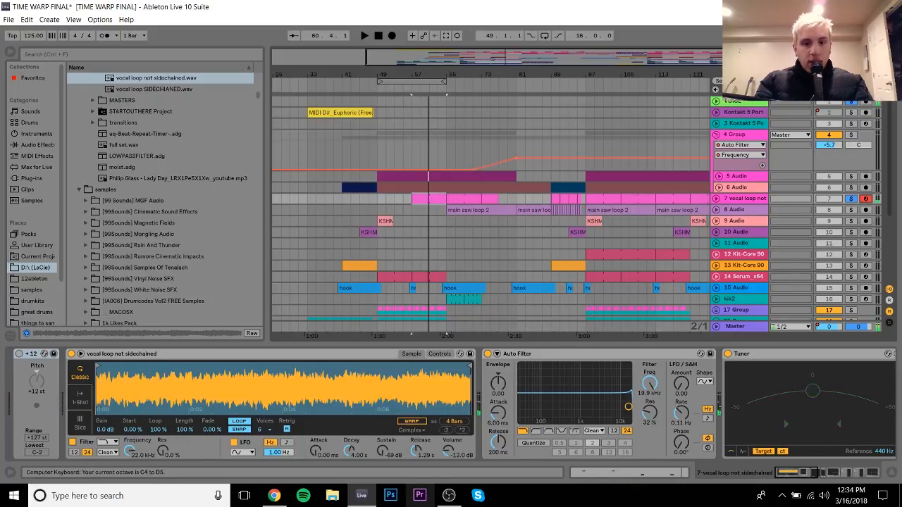
pyautogui.click(441, 354)
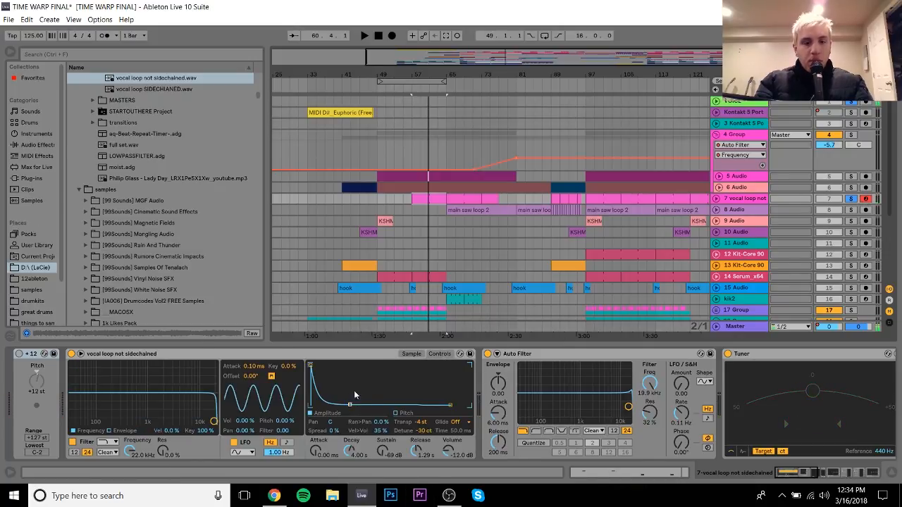
pyautogui.press('a')
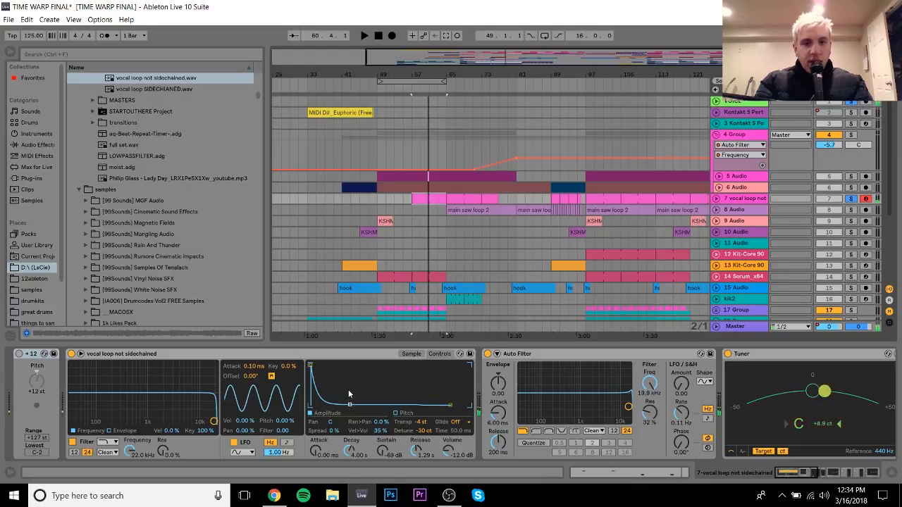
# Play the vocal loop from bar 57 and examine its device chain from the sampler through to the first EQ Eight
pyautogui.click(404, 94)
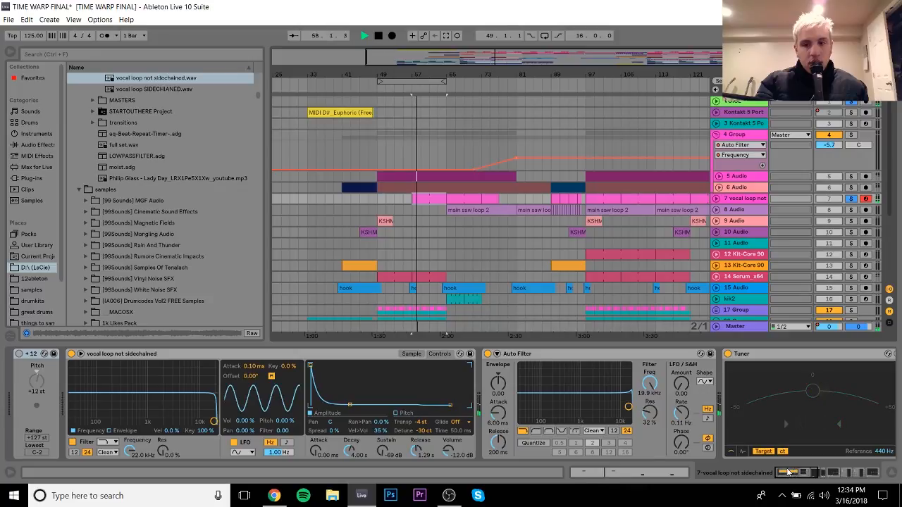
pyautogui.moveTo(788, 472); pyautogui.dragTo(803, 473)
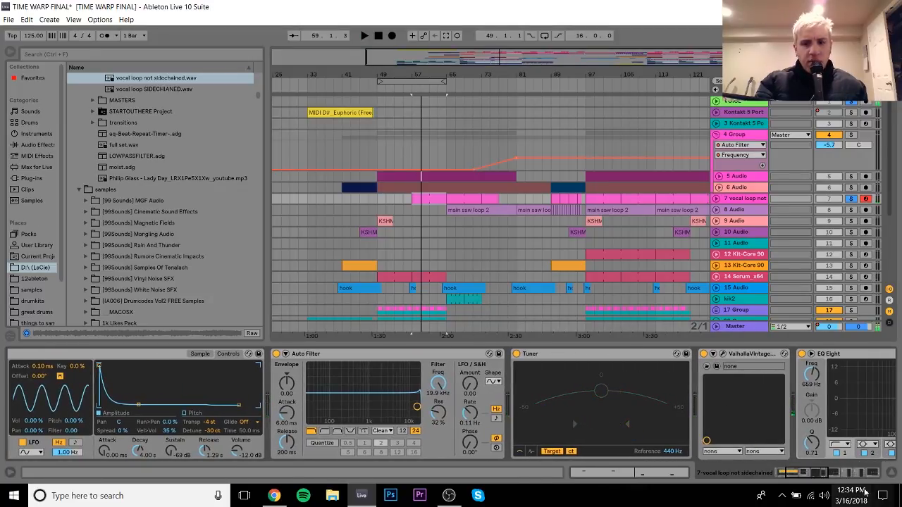
pyautogui.moveTo(821, 476)
pyautogui.mouseDown()
pyautogui.moveTo(841, 477)
pyautogui.moveTo(831, 476)
pyautogui.mouseUp()
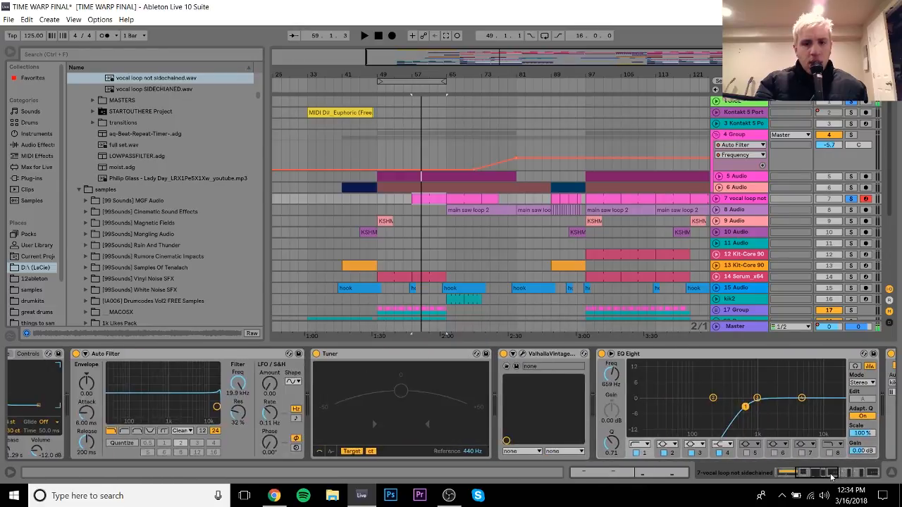
# Open the vocal loop's ValhallaVintageVerb, sweep the Size up to 100%, then set it to 4.0% and close the plug-in window
pyautogui.click(512, 354)
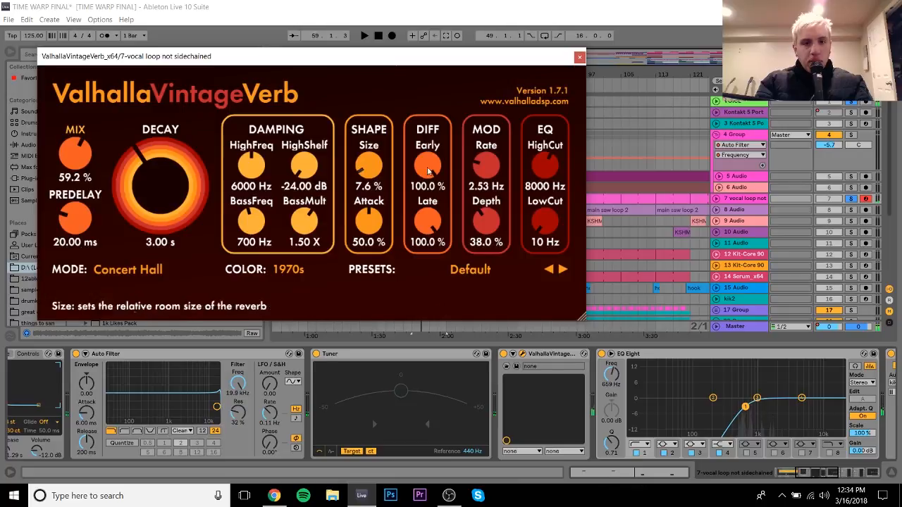
pyautogui.moveTo(375, 173); pyautogui.dragTo(425, 10)
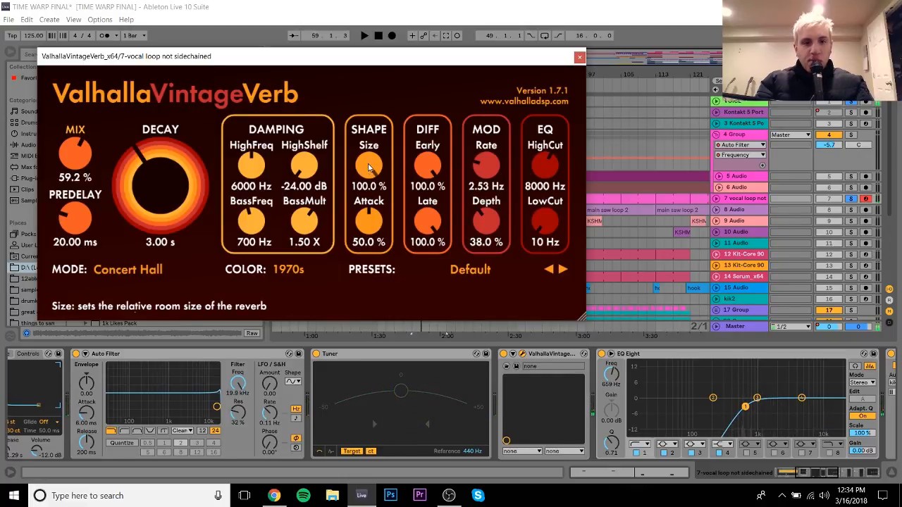
pyautogui.moveTo(368, 167); pyautogui.dragTo(378, 305)
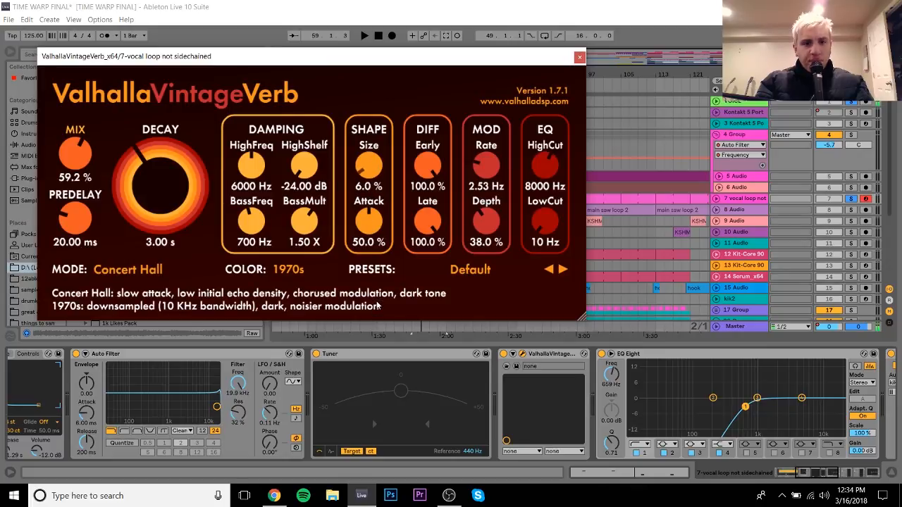
pyautogui.moveTo(367, 174); pyautogui.dragTo(371, 184)
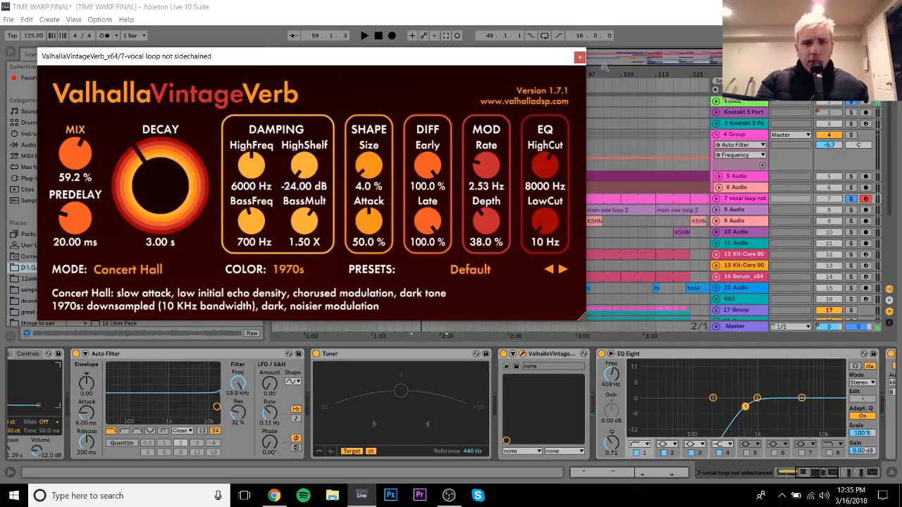
pyautogui.click(579, 58)
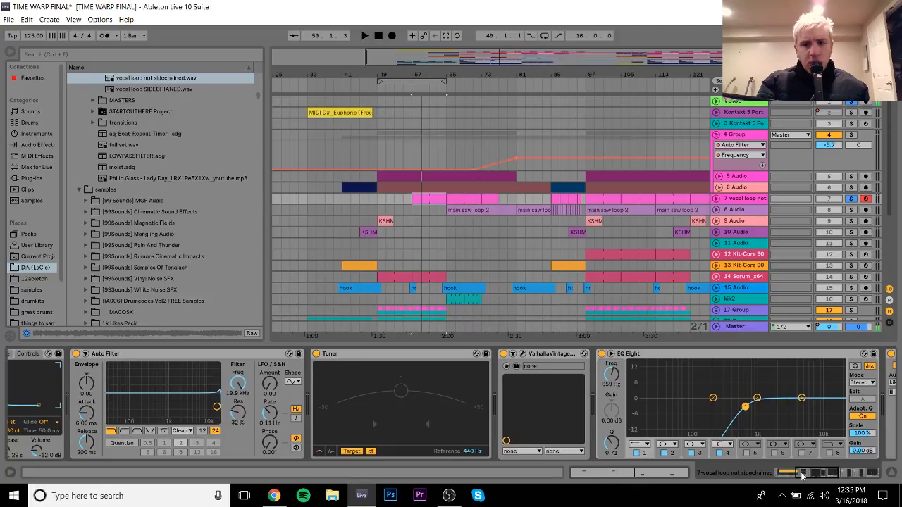
# Examine the two Compressors sidechained from kik and kik2 and the final EQ Eight on the vocal loop track
pyautogui.moveTo(802, 476); pyautogui.dragTo(844, 478)
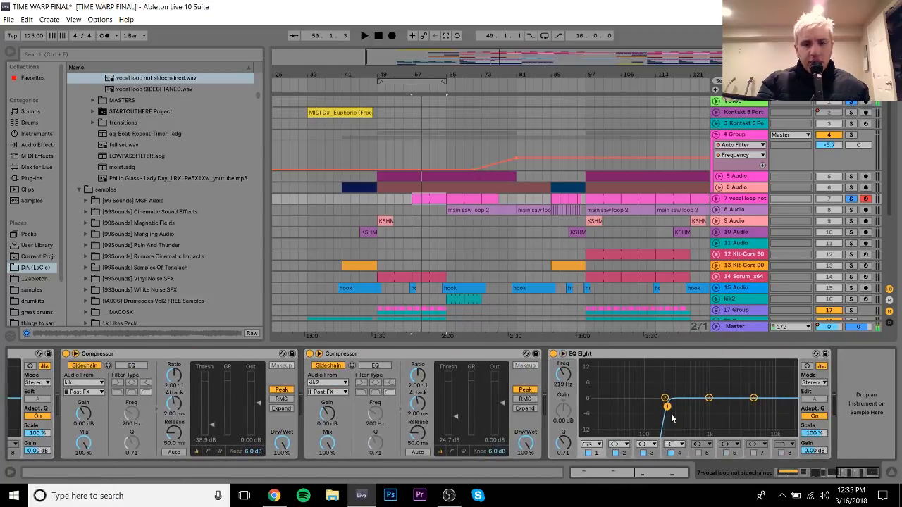
pyautogui.moveTo(850, 475)
pyautogui.mouseDown()
pyautogui.moveTo(828, 484)
pyautogui.moveTo(843, 479)
pyautogui.mouseUp()
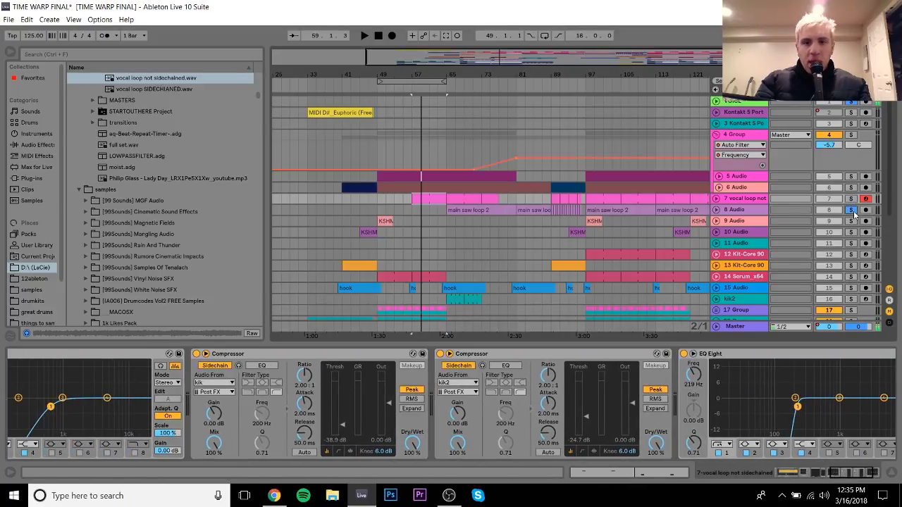
# With 8 Audio soloed, select its main saw loop 2 clip at bar 65 and locate the sample in the browser
pyautogui.click(480, 211)
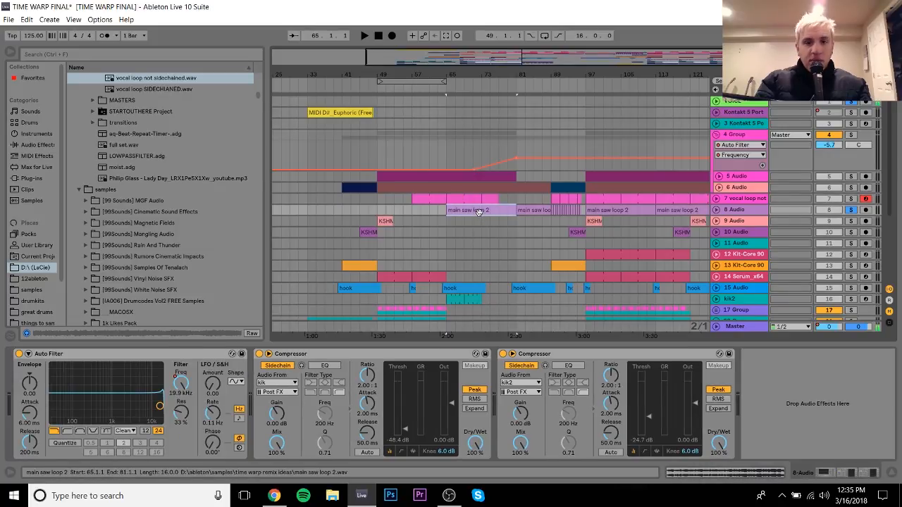
pyautogui.rightClick(478, 212)
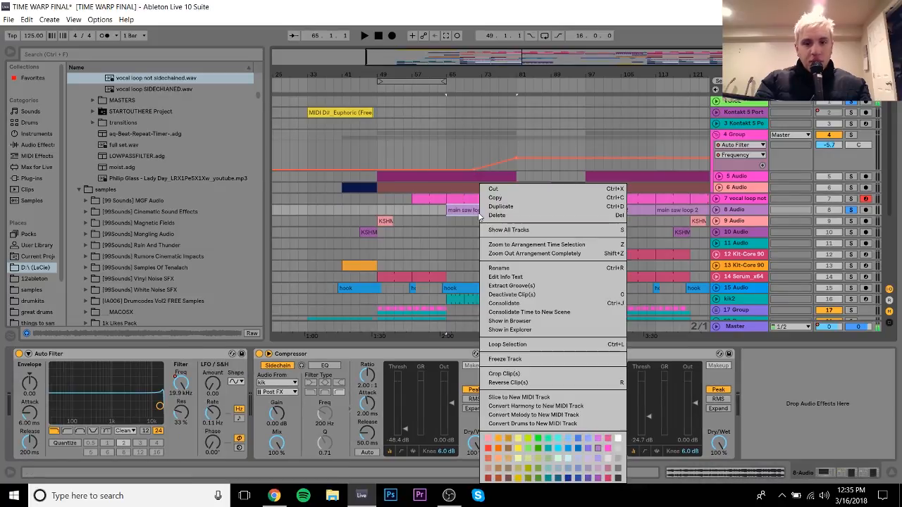
pyautogui.click(520, 322)
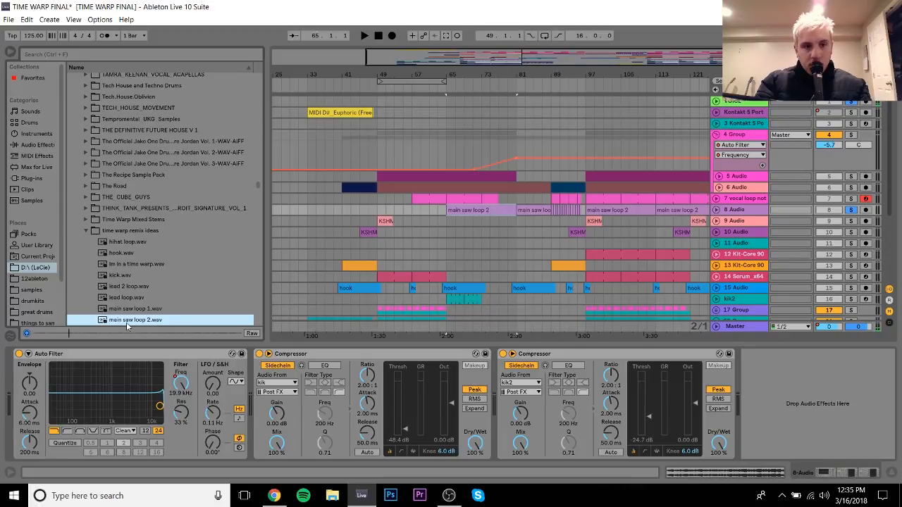
# Play main saw loop 2 from bar 65 while briefly unfolding the 8 Audio track to view its waveform
pyautogui.press('space')
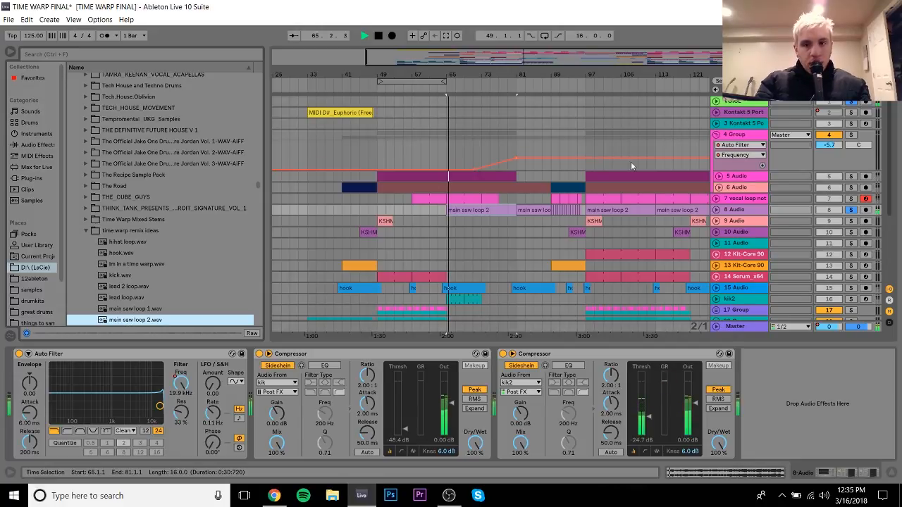
pyautogui.click(716, 210)
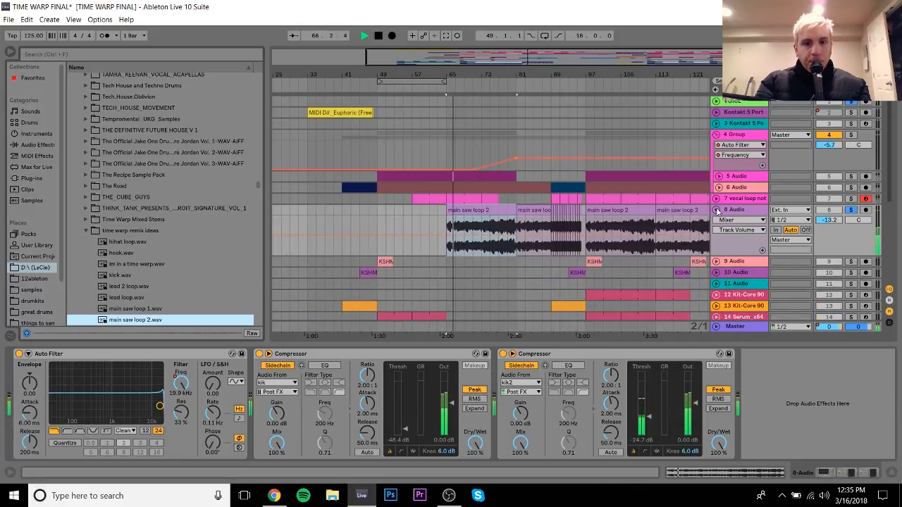
pyautogui.click(717, 210)
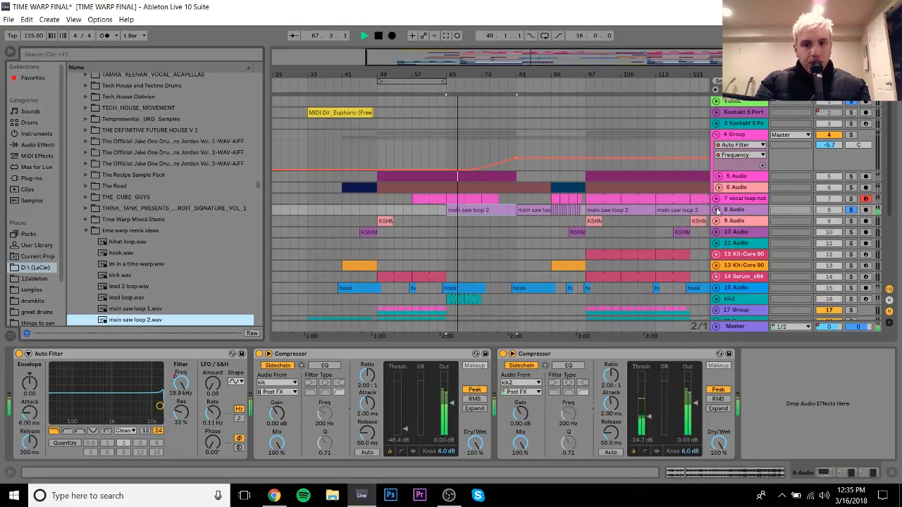
pyautogui.press('space')
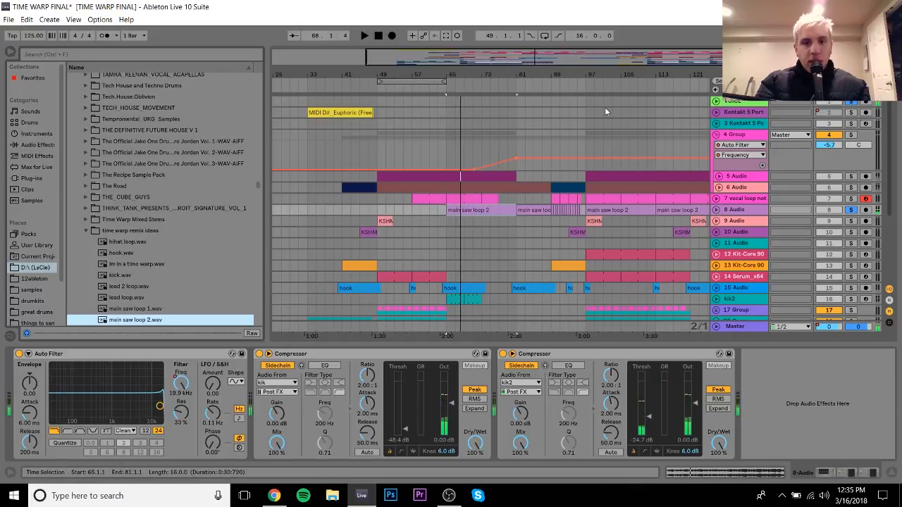
# Show the Auto Filter's Frequency automation on the 8 Audio track
pyautogui.rightClick(182, 381)
pyautogui.click(197, 384)
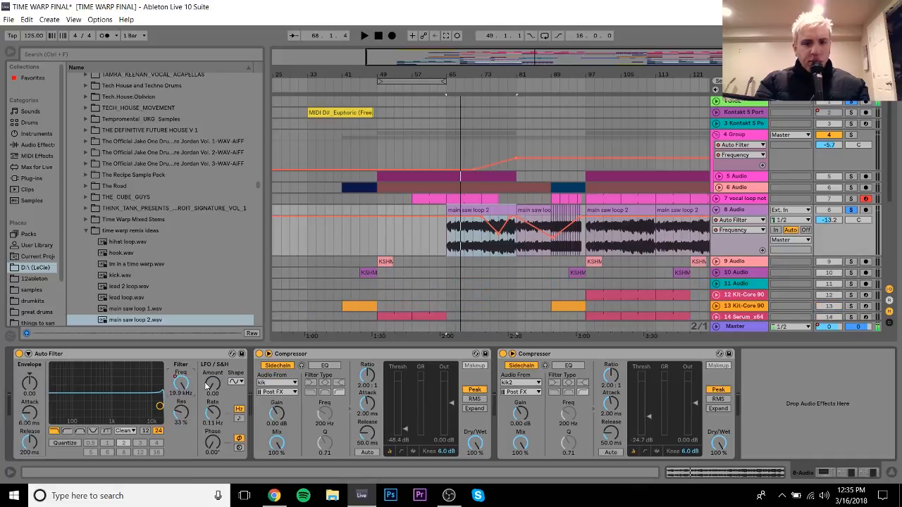
# Switch the 4 Group lane to the other Auto Filter's Frequency automation and compare it with 8 Audio's filter automation from bar 57 onward
pyautogui.moveTo(496, 241); pyautogui.dragTo(509, 229)
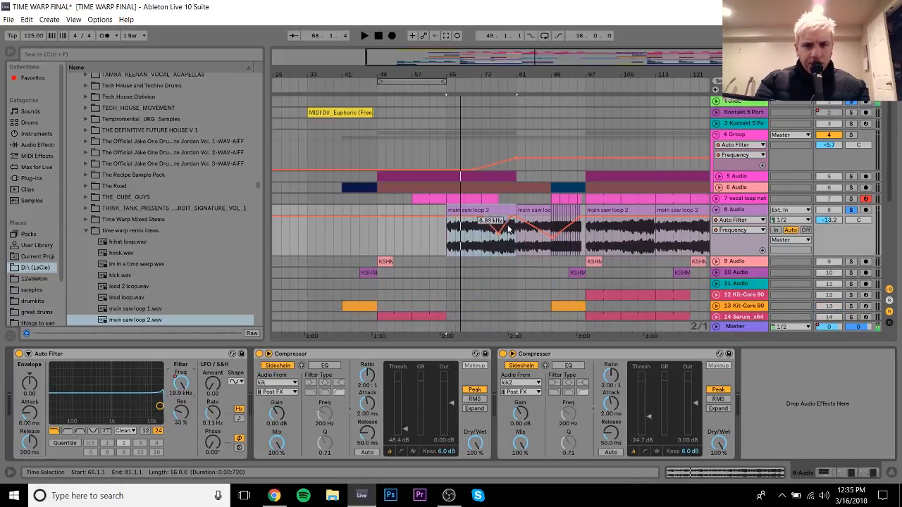
pyautogui.click(744, 146)
pyautogui.click(741, 169)
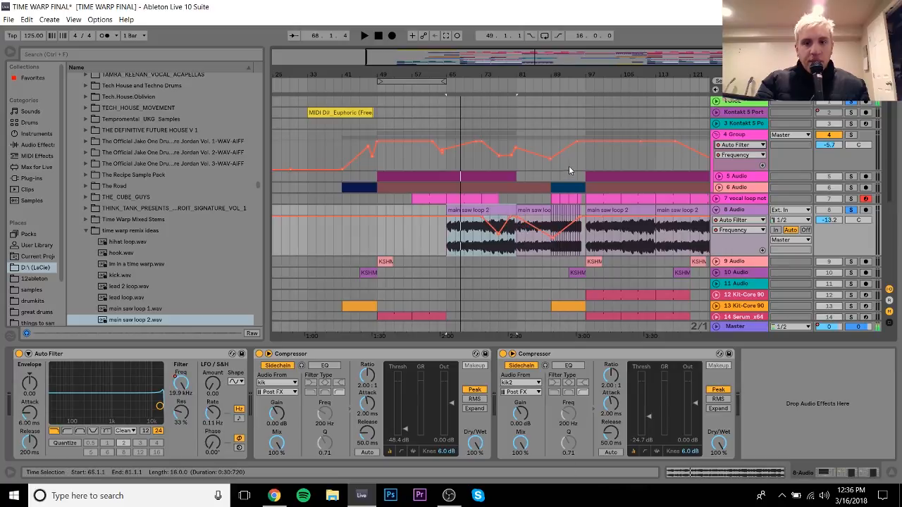
pyautogui.moveTo(603, 67); pyautogui.dragTo(573, 70)
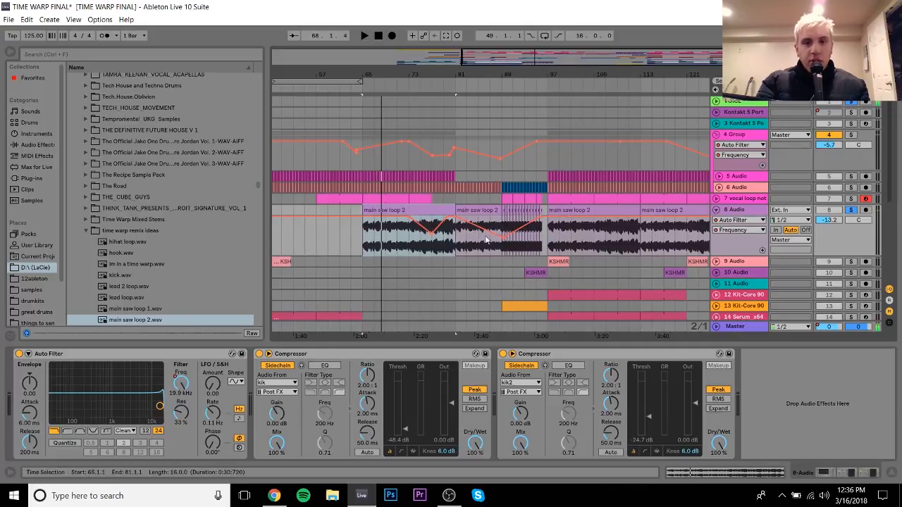
# Fold the 4 Group and 8 Audio tracks and turn off the solo on 8 Audio
pyautogui.click(716, 210)
pyautogui.click(716, 134)
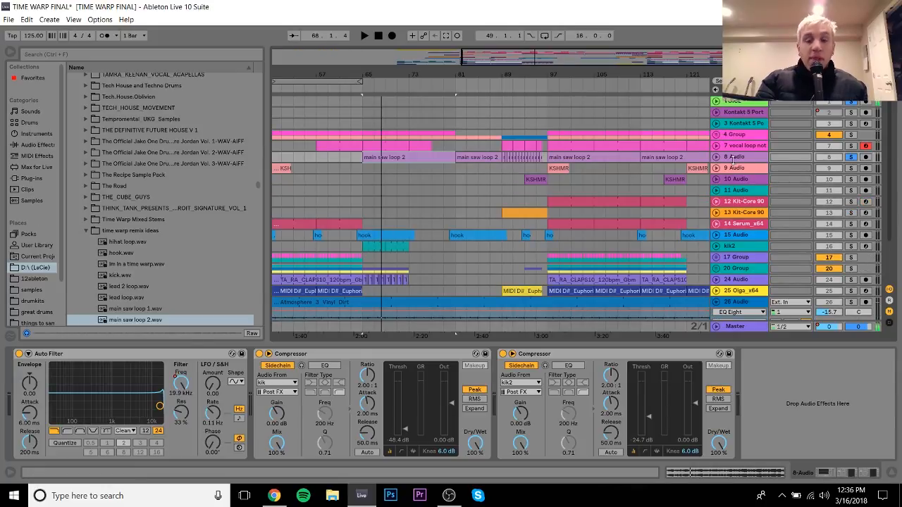
pyautogui.click(731, 158)
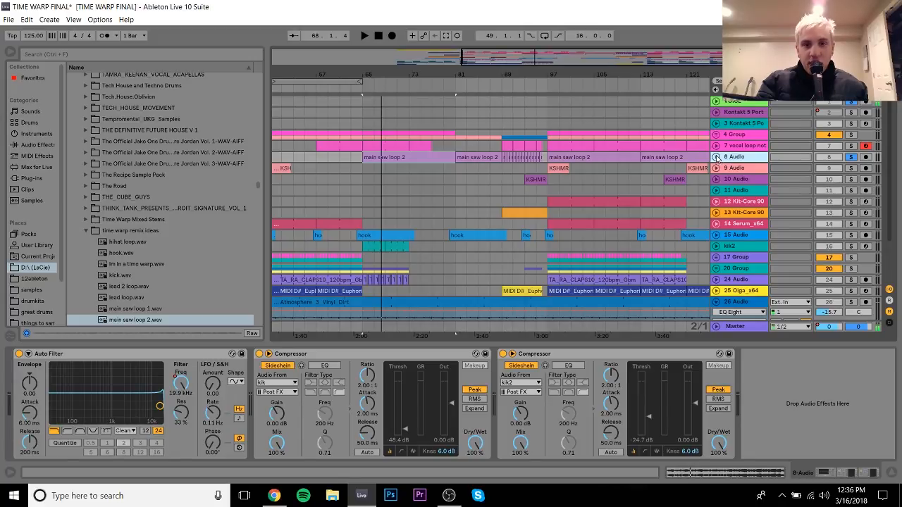
pyautogui.click(715, 158)
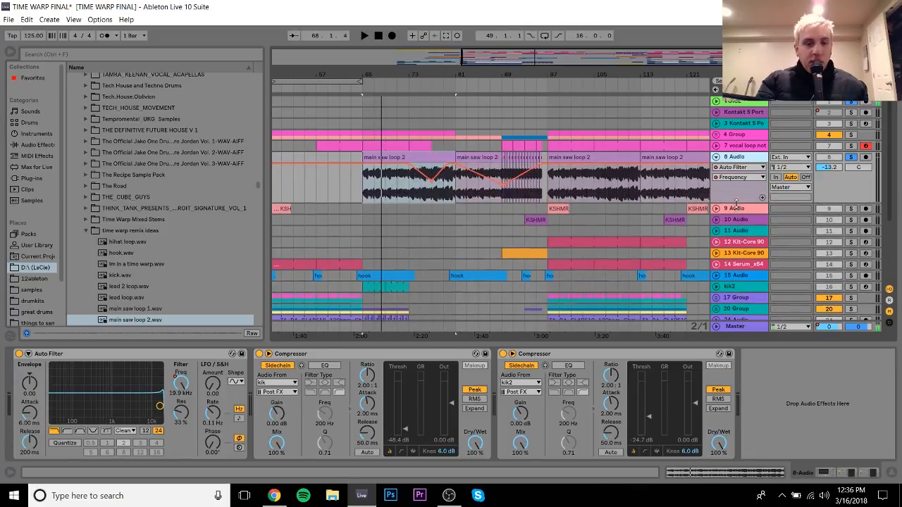
pyautogui.moveTo(736, 203); pyautogui.dragTo(735, 212)
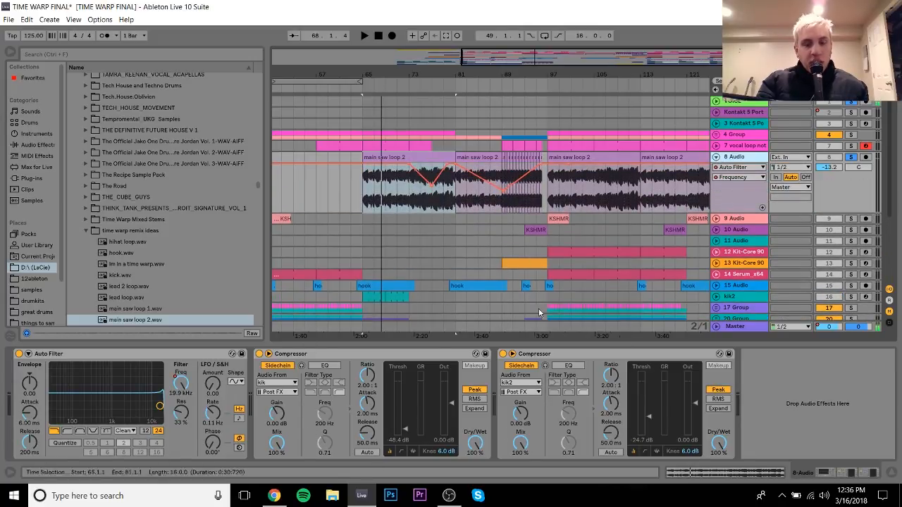
pyautogui.click(715, 157)
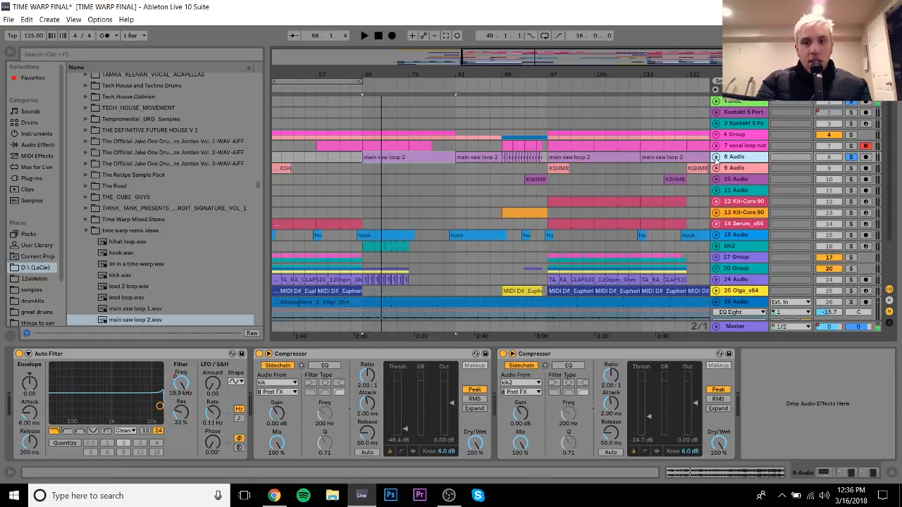
pyautogui.click(851, 157)
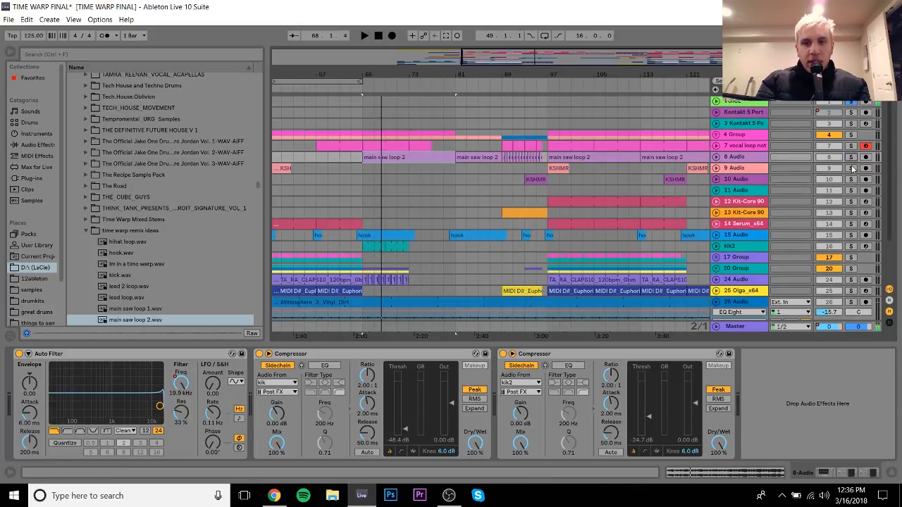
# Solo 9 Audio and play its KSHMR Crash 02 clip from bar 97
pyautogui.click(851, 168)
pyautogui.click(560, 168)
pyautogui.press('space')
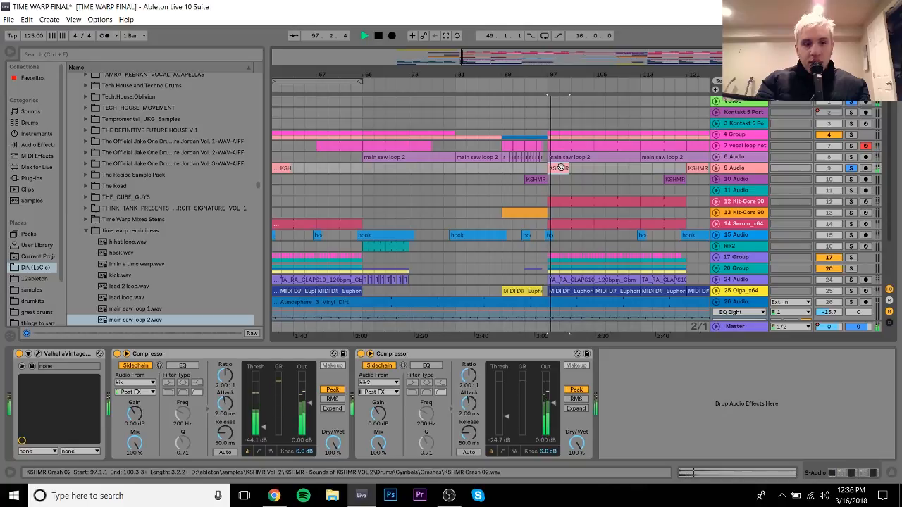
pyautogui.press('space')
# Unfold 9 Audio, locate the KSHMR Crash 02 sample in the browser, and view its waveform before returning to the track's devices
pyautogui.click(716, 168)
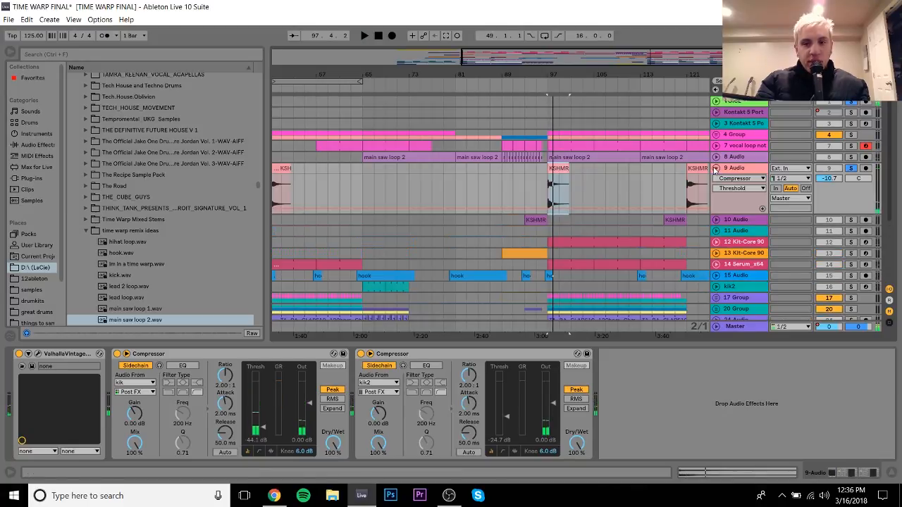
pyautogui.press('z')
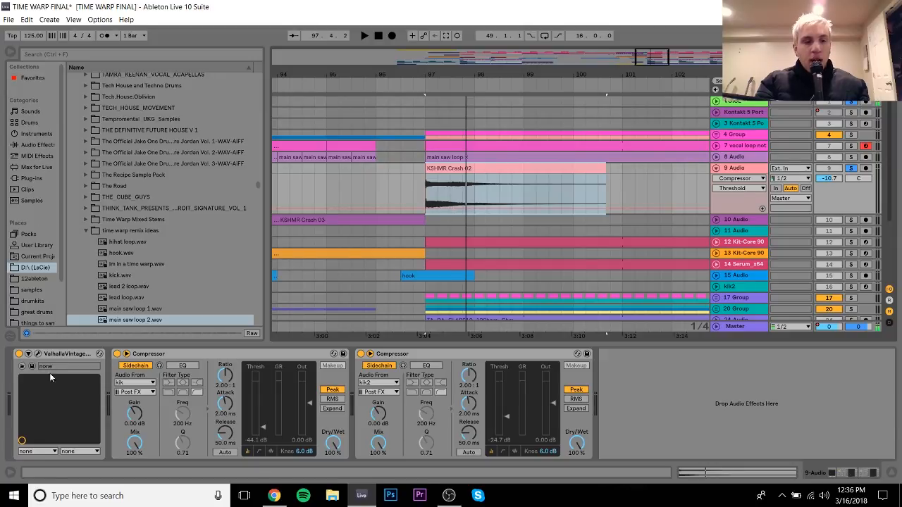
pyautogui.rightClick(455, 172)
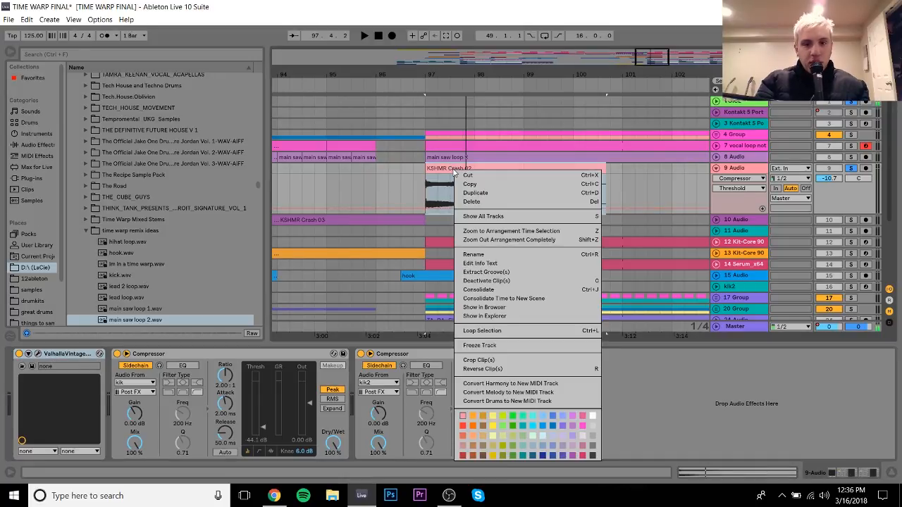
pyautogui.click(490, 308)
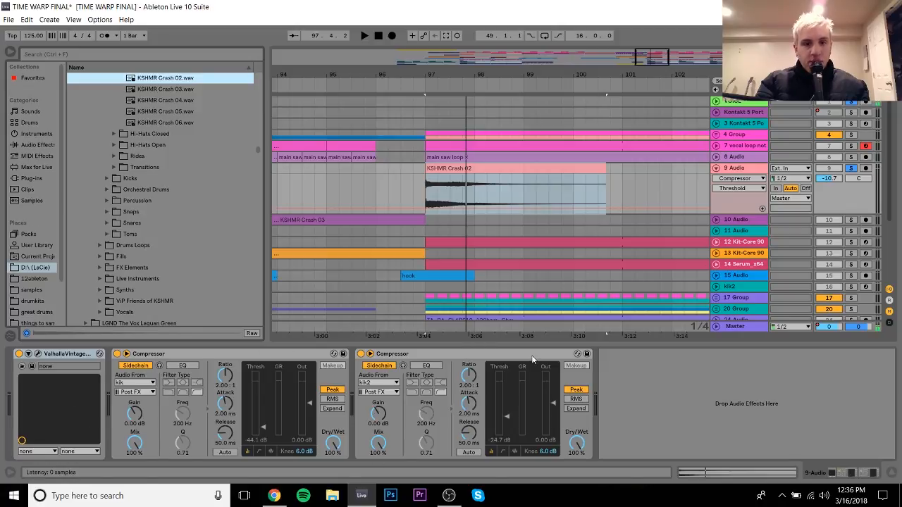
pyautogui.doubleClick(502, 169)
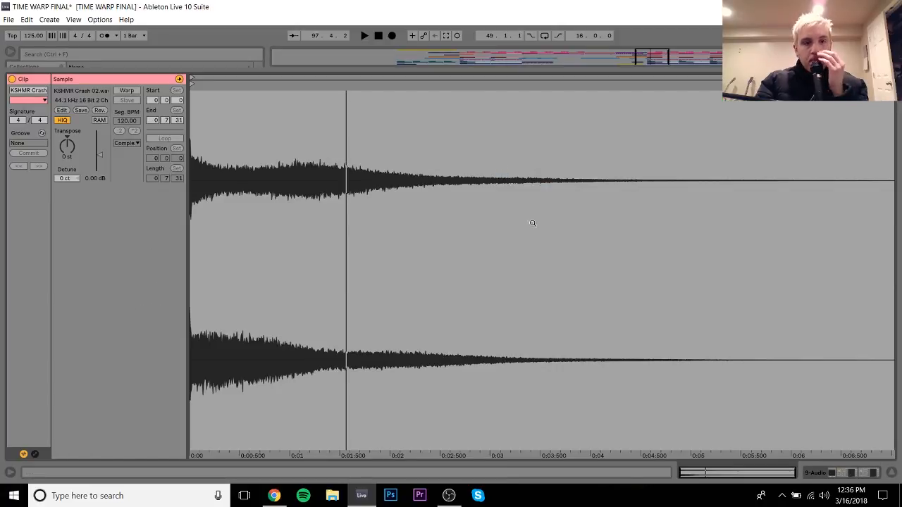
pyautogui.click(842, 474)
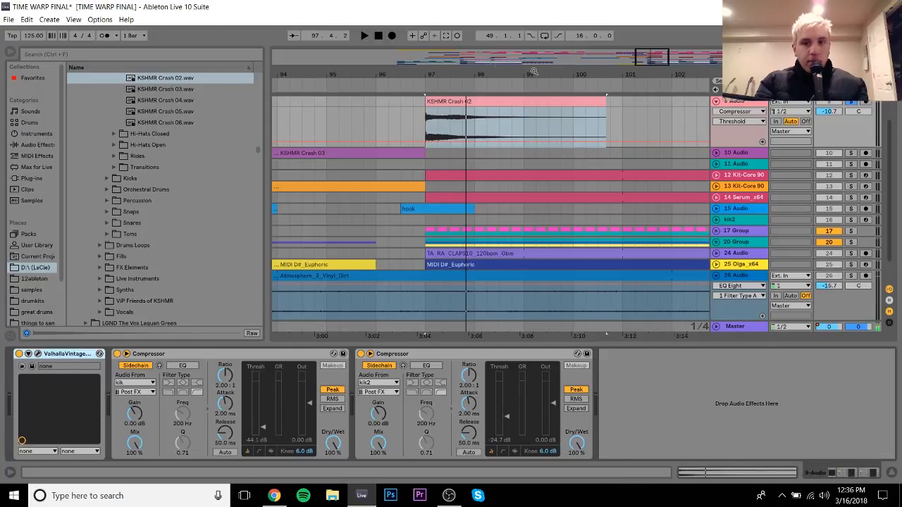
# Solo 10 Audio as well and play its reversed KSHMR Crash 03 clip from bar 93
pyautogui.moveTo(459, 73); pyautogui.dragTo(459, 42)
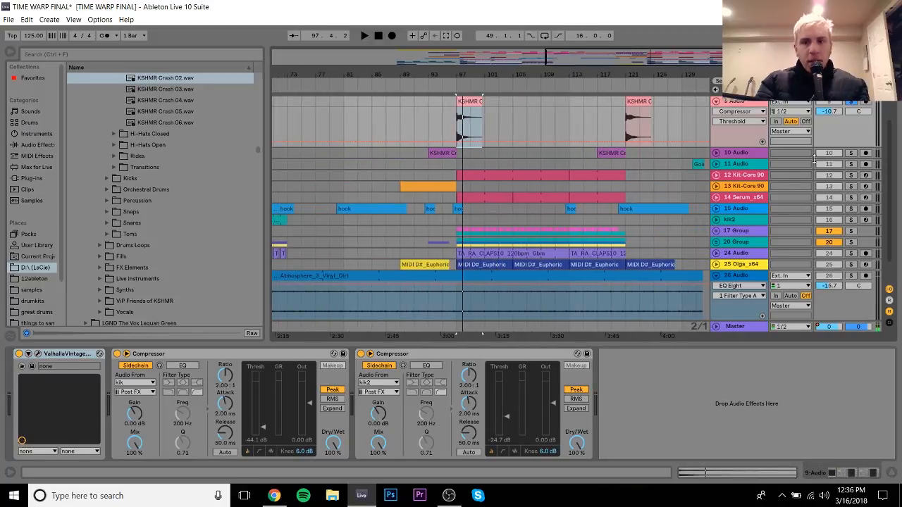
pyautogui.click(850, 154)
pyautogui.click(442, 153)
pyautogui.press('space')
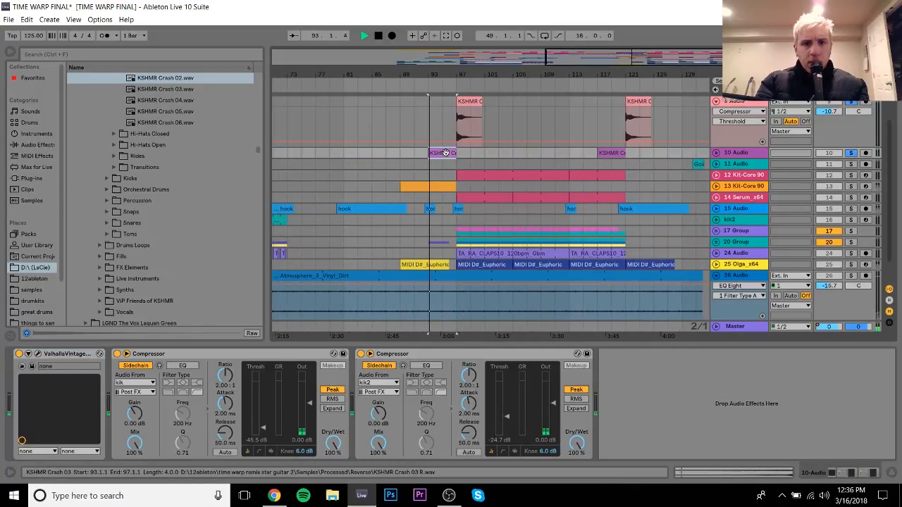
pyautogui.click(444, 164)
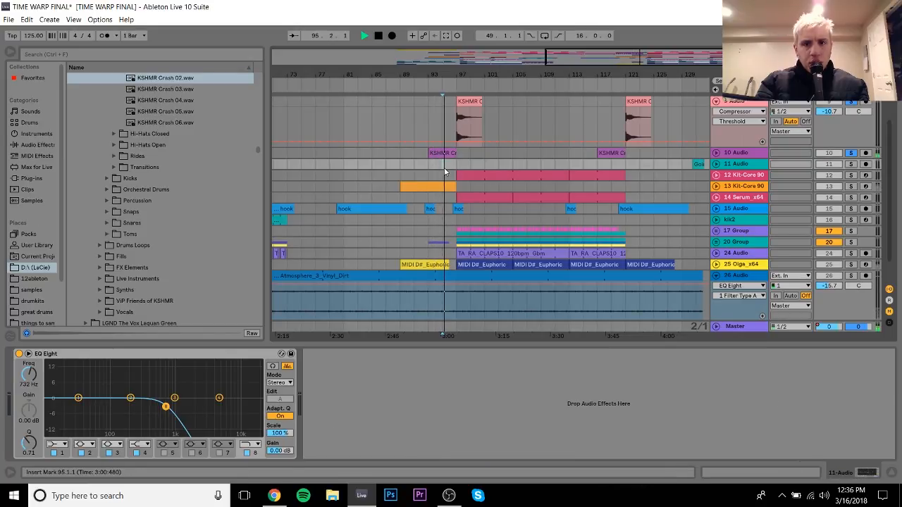
pyautogui.click(498, 154)
pyautogui.press('space')
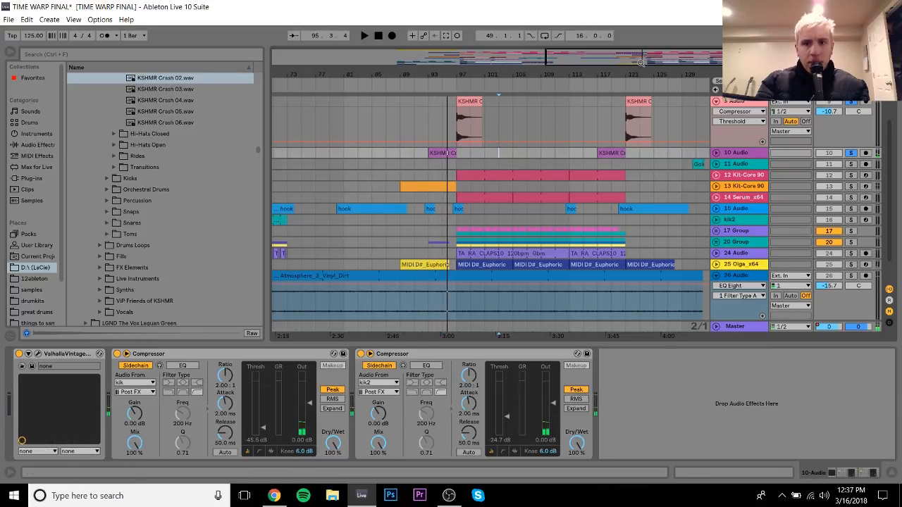
# Unfold the 12 Kit-Core 909 track and hide the device view to show the whole arrangement, leaving the Master track folded
pyautogui.click(414, 120)
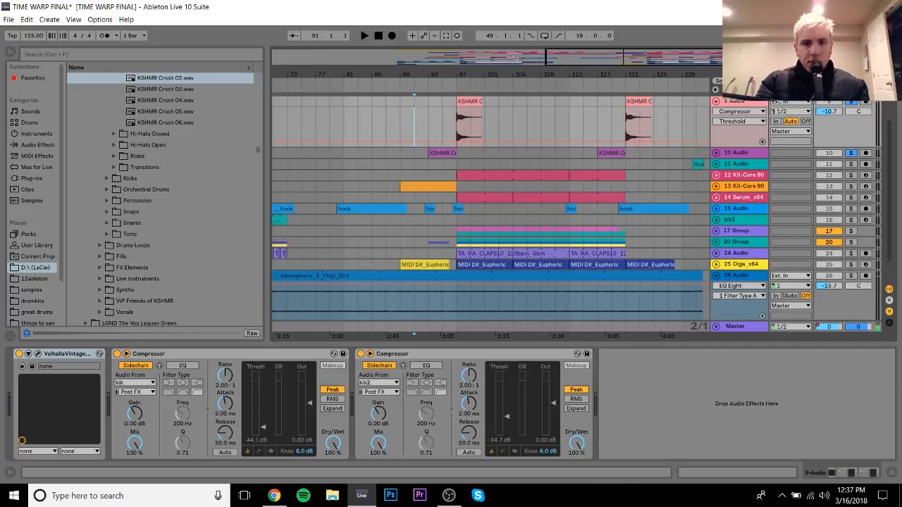
pyautogui.moveTo(486, 74); pyautogui.dragTo(537, 41)
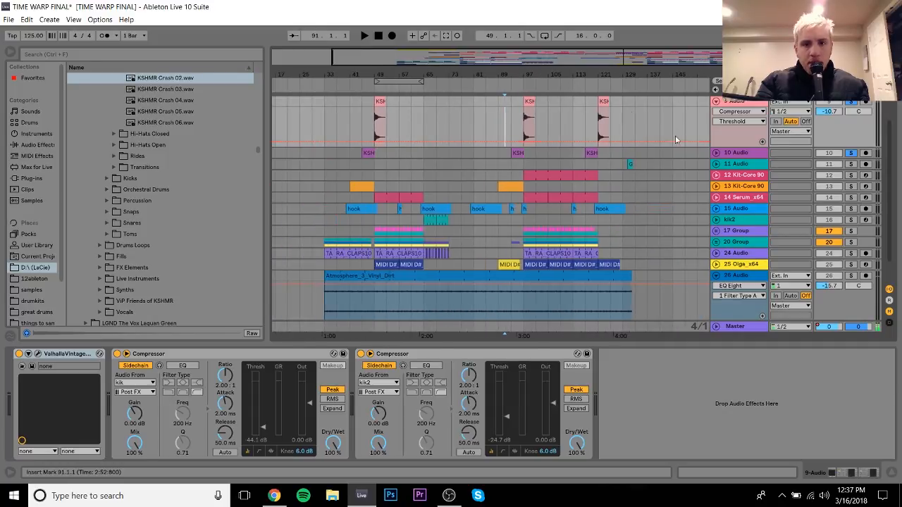
pyautogui.click(716, 175)
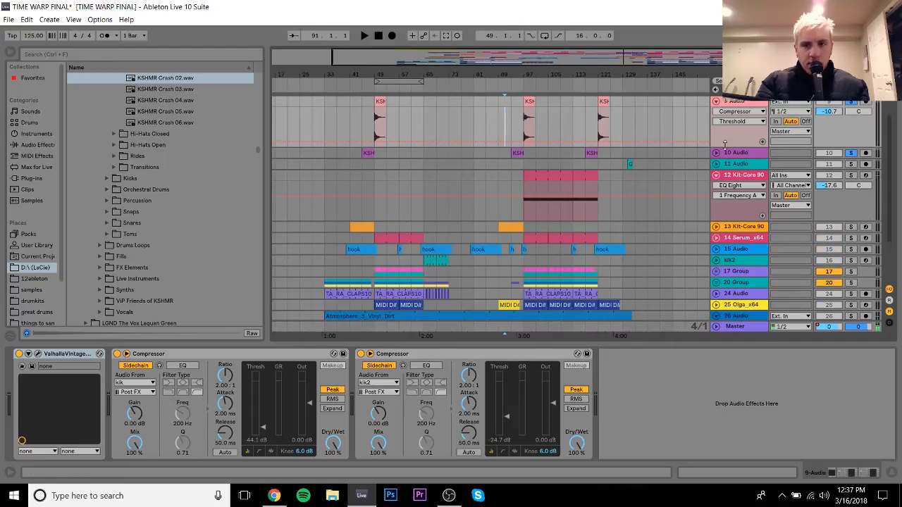
pyautogui.moveTo(889, 167); pyautogui.dragTo(888, 204)
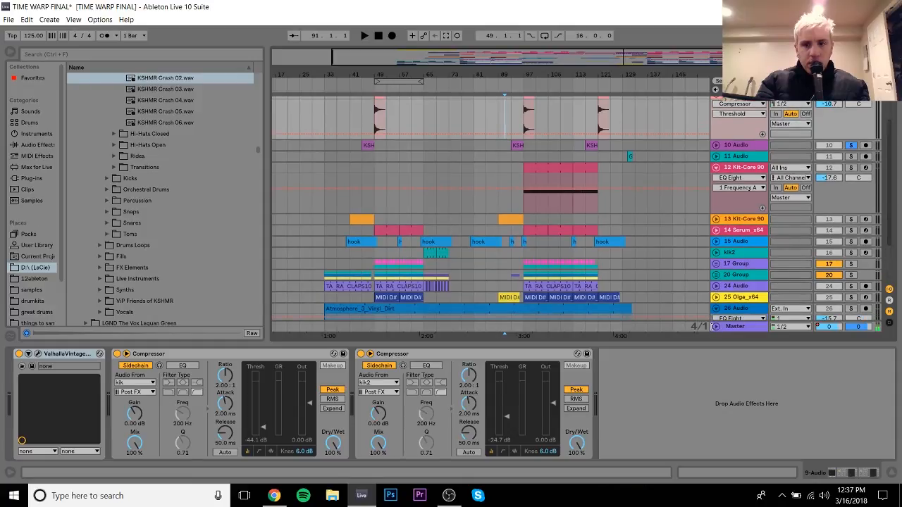
pyautogui.click(716, 326)
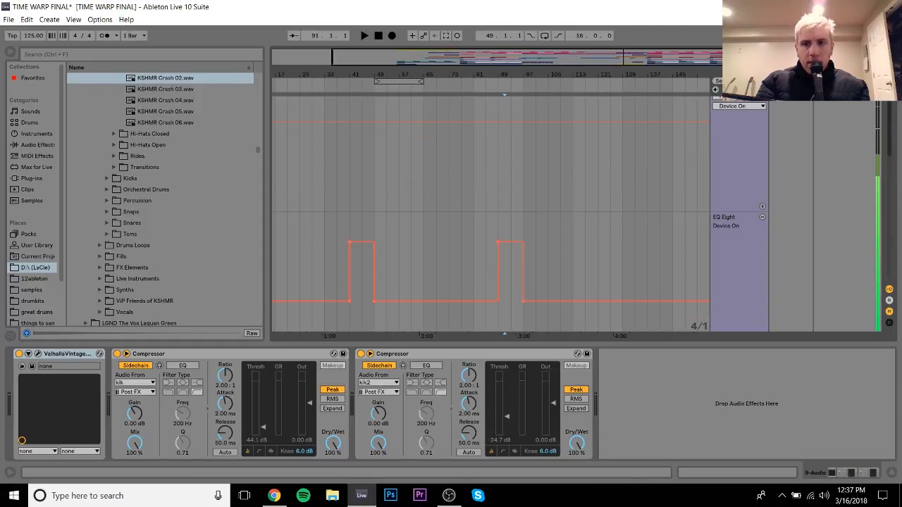
pyautogui.click(892, 472)
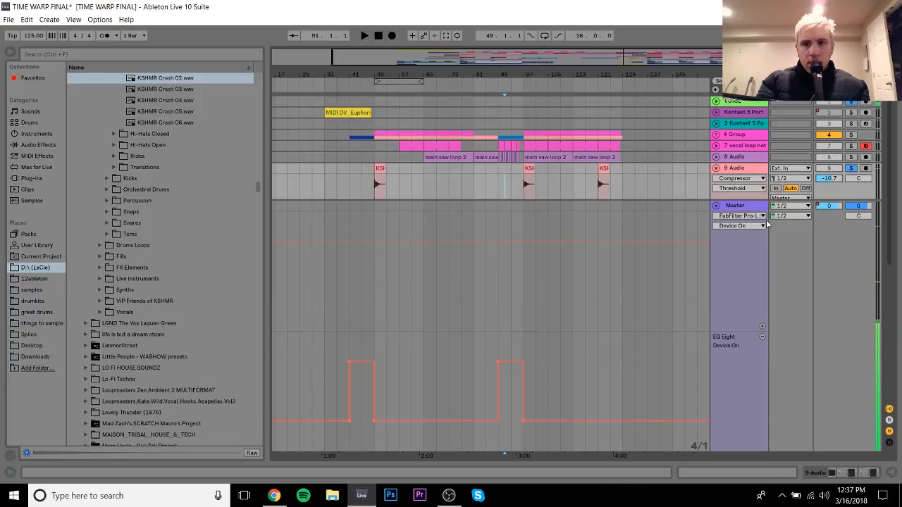
pyautogui.click(716, 206)
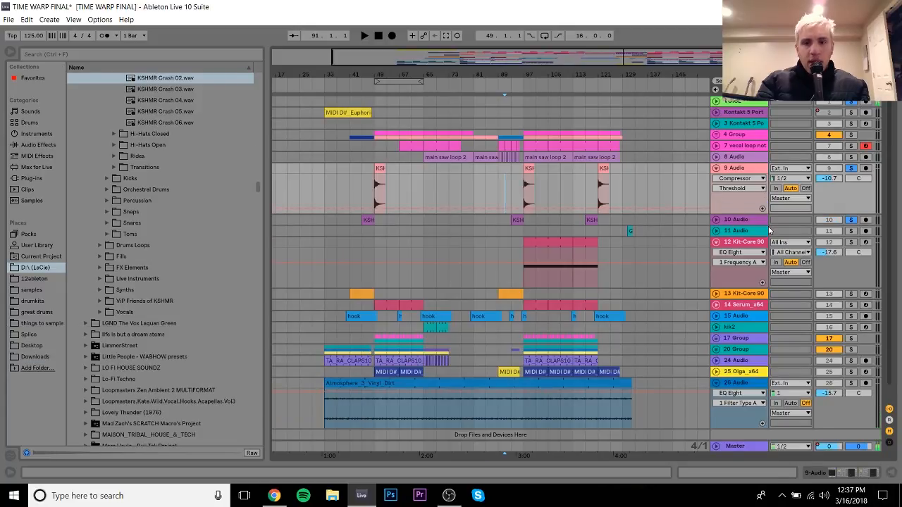
# Play the soloed Going Down clip on 11 Audio near bar 130
pyautogui.click(630, 231)
pyautogui.press('space')
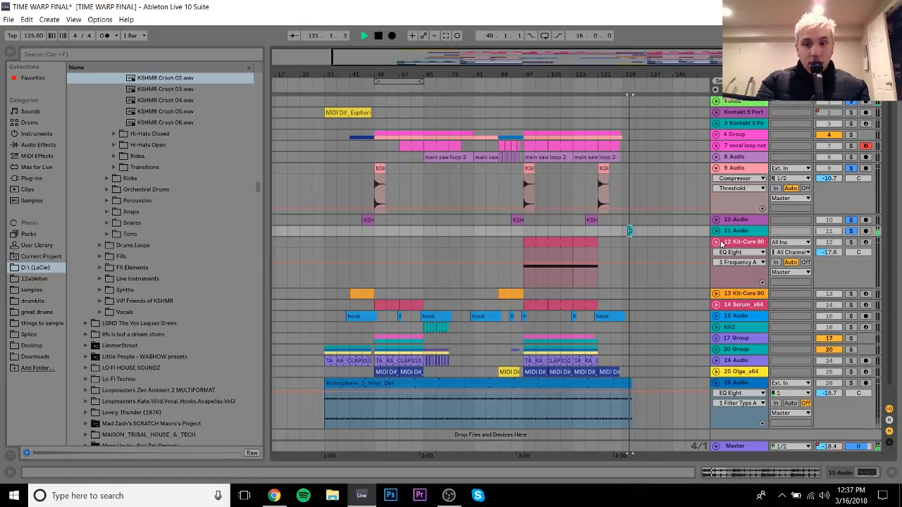
pyautogui.press('space')
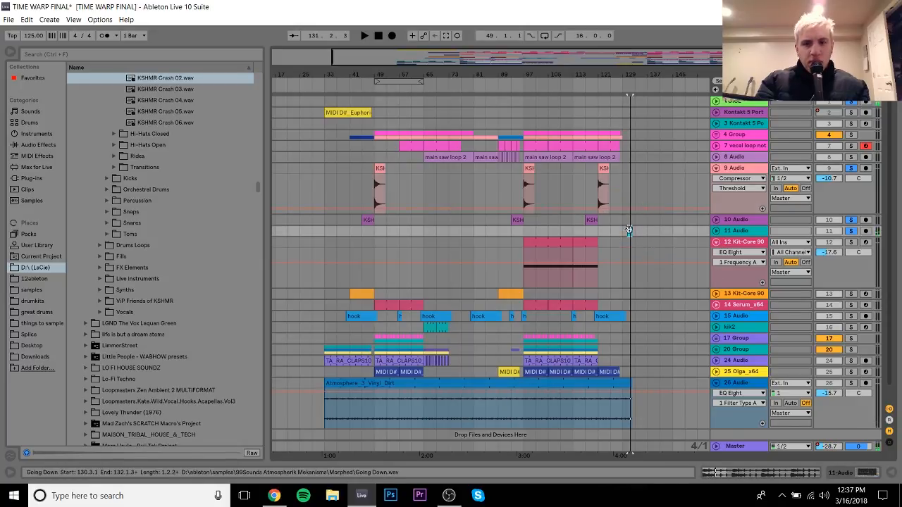
pyautogui.click(511, 229)
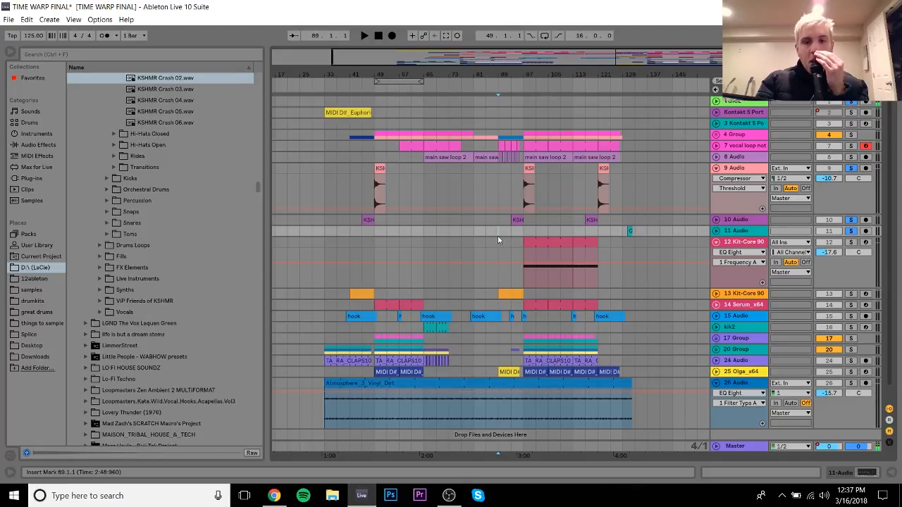
# Turn off the solos on 9, 10 and 11 Audio, solo 12 Kit-Core 909, and play its MIDI clip from bar 97
pyautogui.click(850, 221)
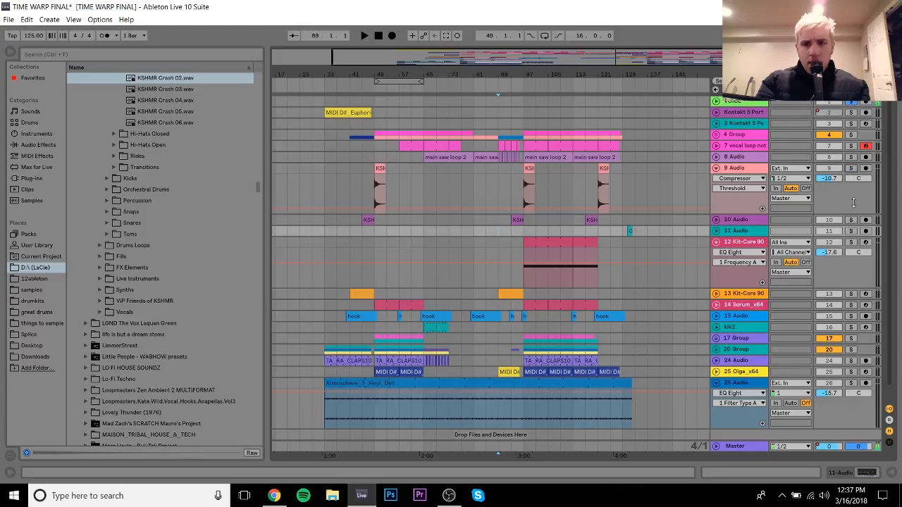
pyautogui.click(850, 241)
pyautogui.click(551, 252)
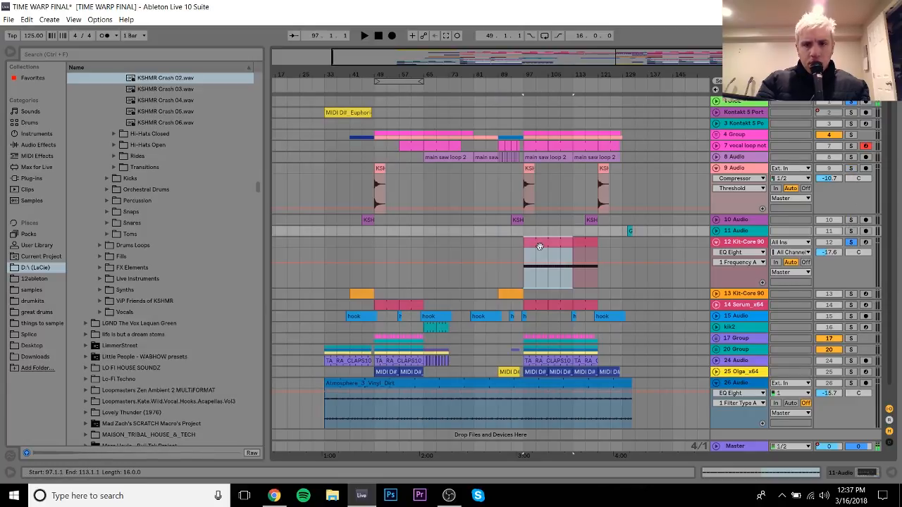
pyautogui.press('space')
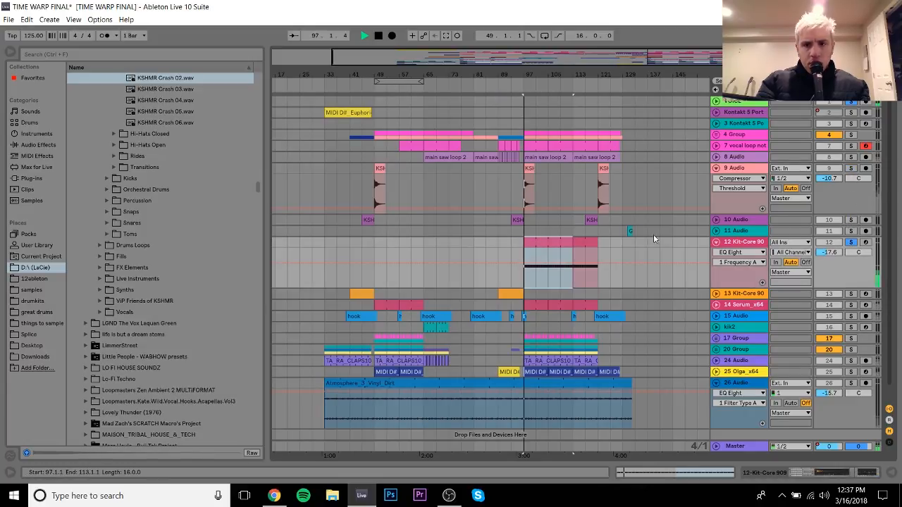
pyautogui.press('space')
# Show the 12 Kit-Core 909 track's device chain, from the Kick 909 sample to the final EQ Eight
pyautogui.doubleClick(748, 243)
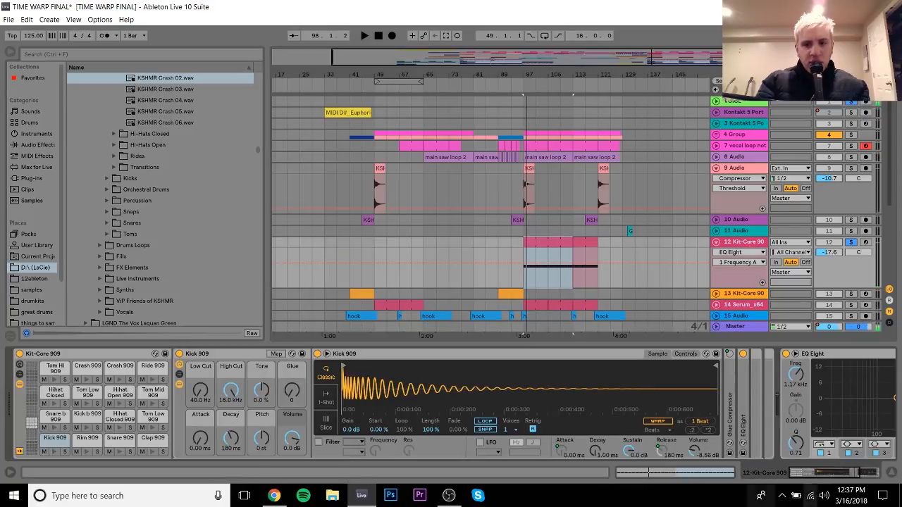
pyautogui.moveTo(814, 478); pyautogui.dragTo(879, 473)
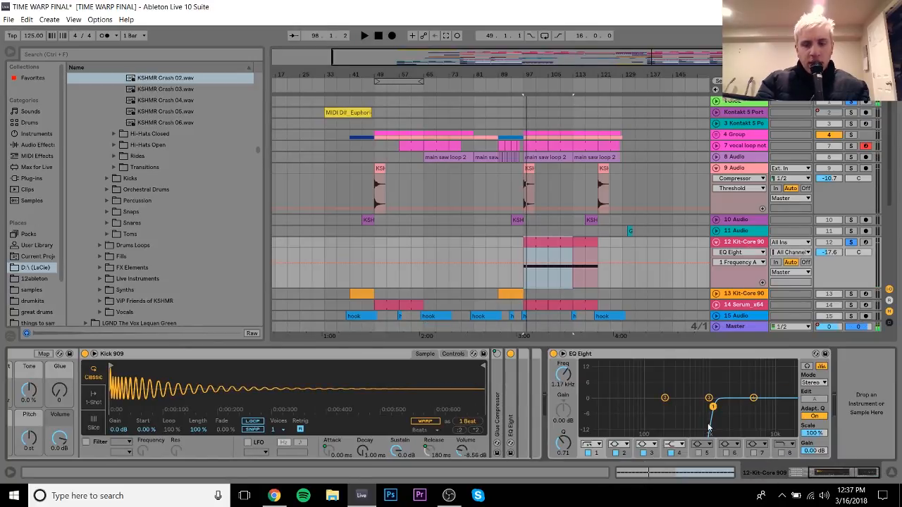
# Hide the device view, solo 13 Kit-Core 909, and play its MIDI clip from bar 41
pyautogui.click(891, 472)
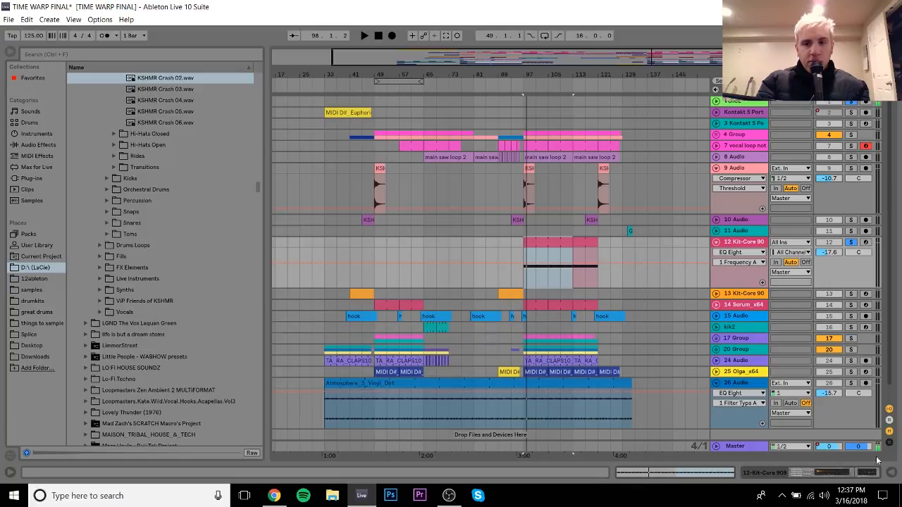
pyautogui.click(851, 295)
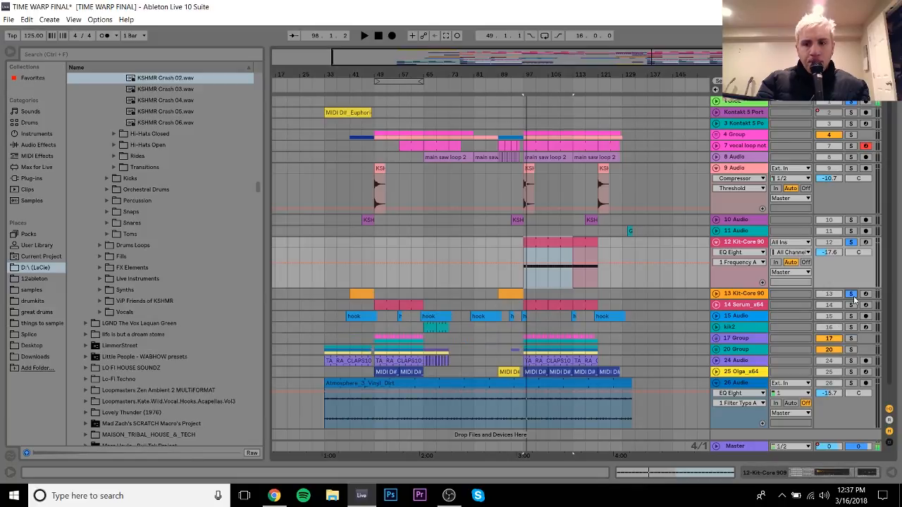
pyautogui.click(853, 242)
pyautogui.click(360, 293)
pyautogui.press('space')
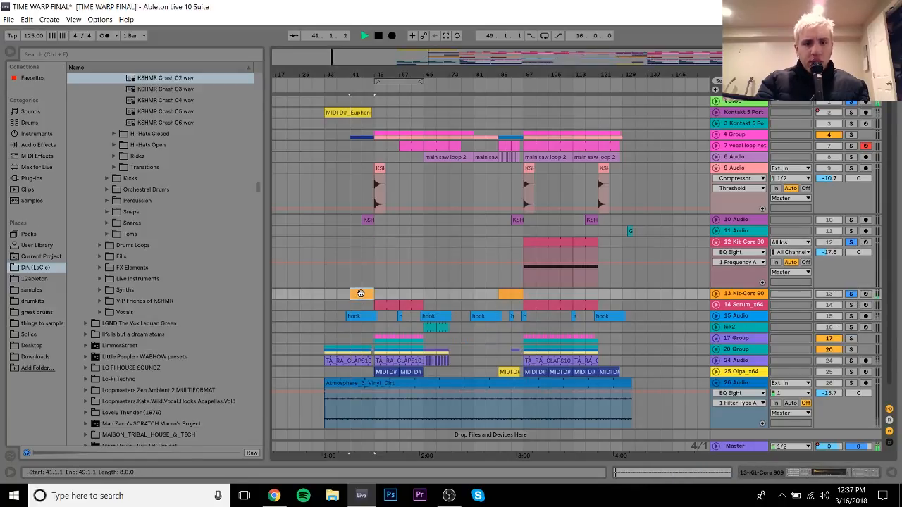
# Unfold the 13 Kit-Core 909 track, show its device chain with the Snare 909 sample, and stop playback
pyautogui.click(716, 294)
pyautogui.doubleClick(741, 294)
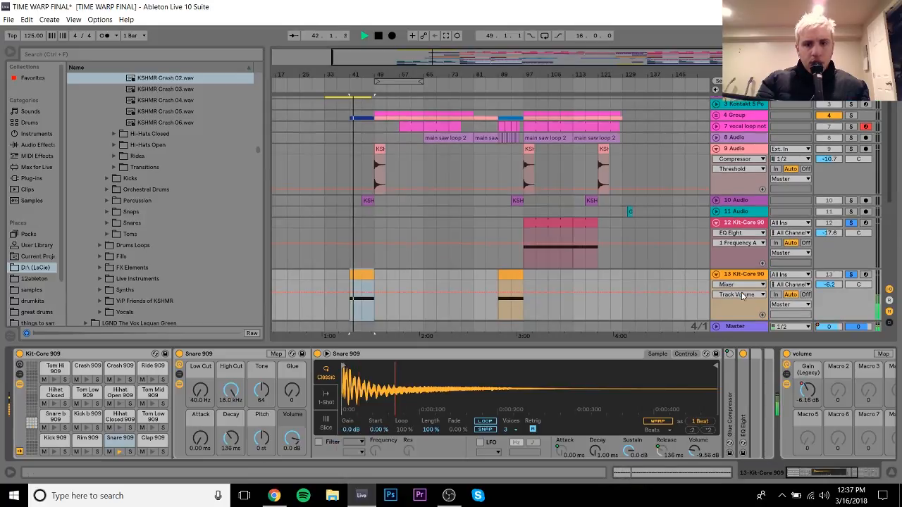
pyautogui.press('space')
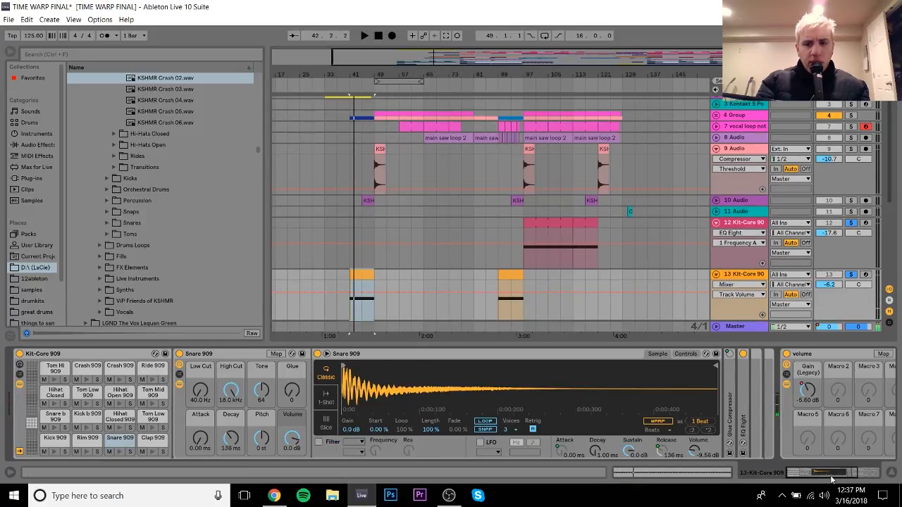
# Show the automation of the volume rack's Gain (Legacy) macro on the 13 Kit-Core 909 track
pyautogui.moveTo(831, 479); pyautogui.dragTo(874, 484)
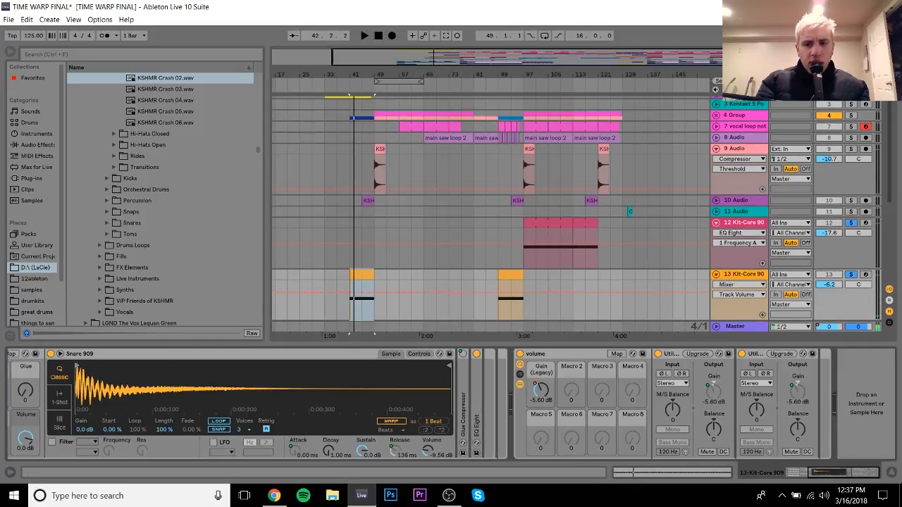
pyautogui.rightClick(542, 386)
pyautogui.click(354, 288)
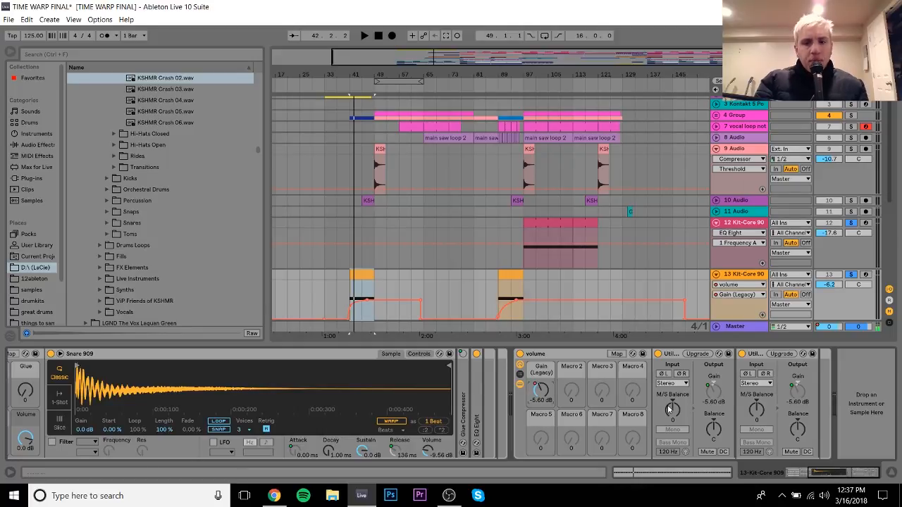
# Upgrade both legacy Utility devices in the volume rack on the second Kit-Core track
pyautogui.click(698, 354)
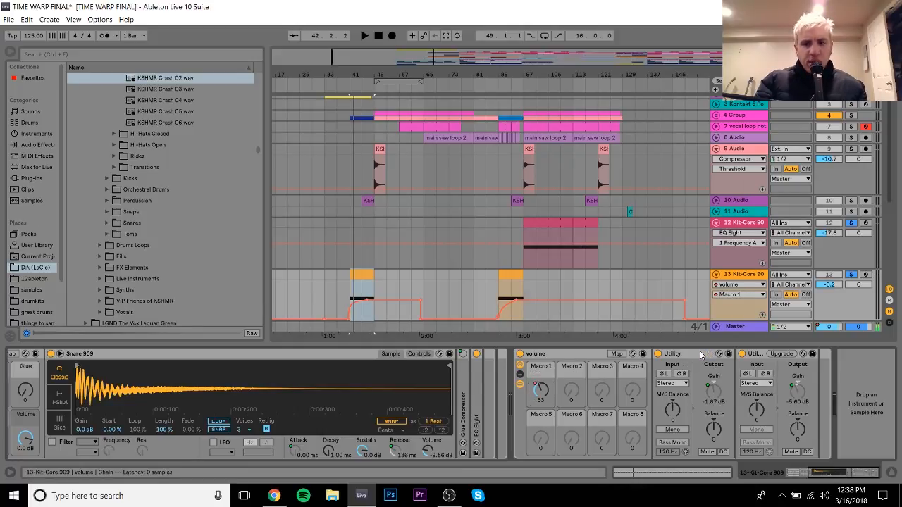
pyautogui.click(782, 354)
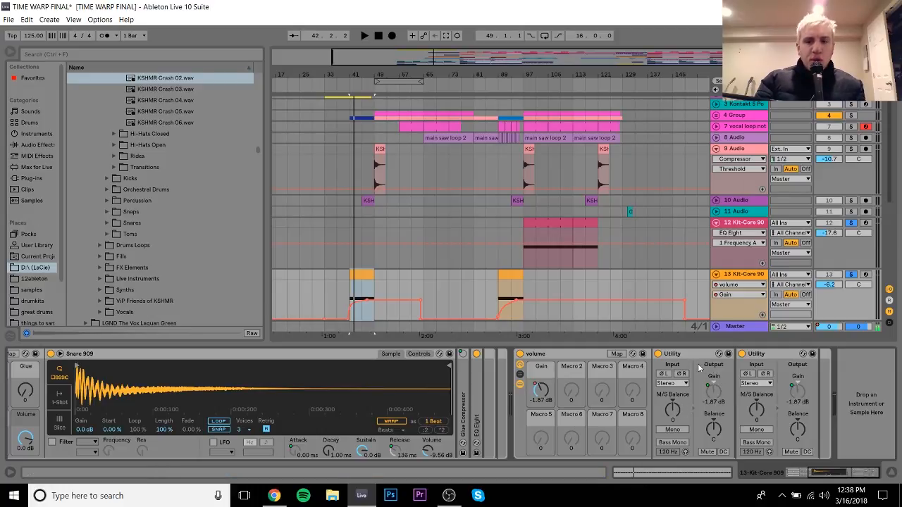
# Audition the snare build with the second Utility bypassed, and again with it switched back on
pyautogui.click(741, 353)
pyautogui.press('space')
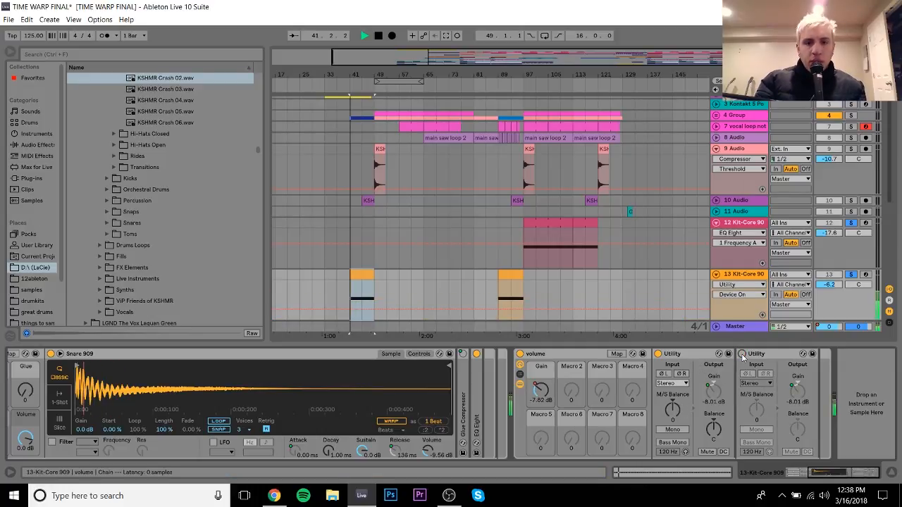
pyautogui.press('space')
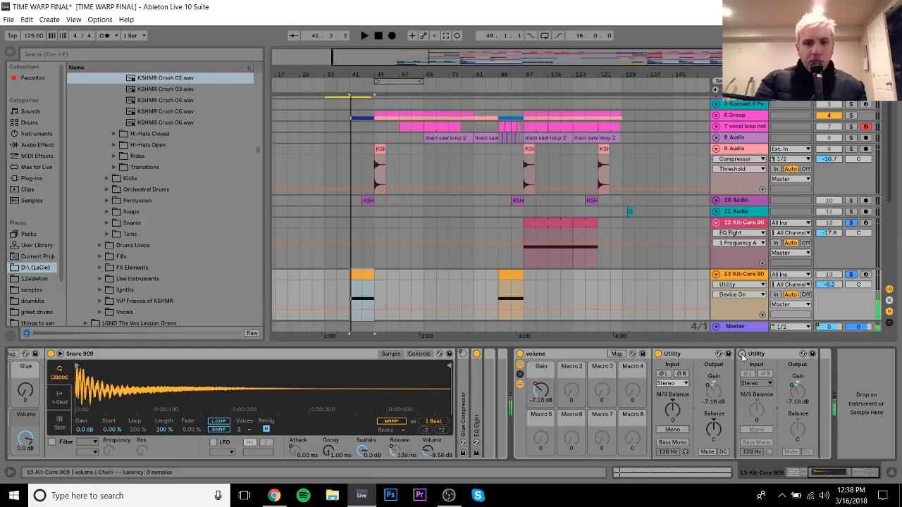
pyautogui.click(742, 353)
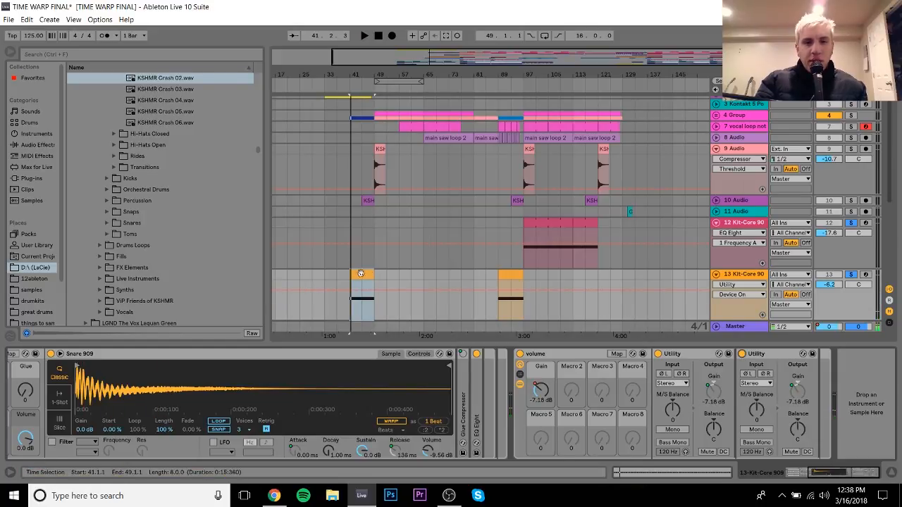
pyautogui.press('space')
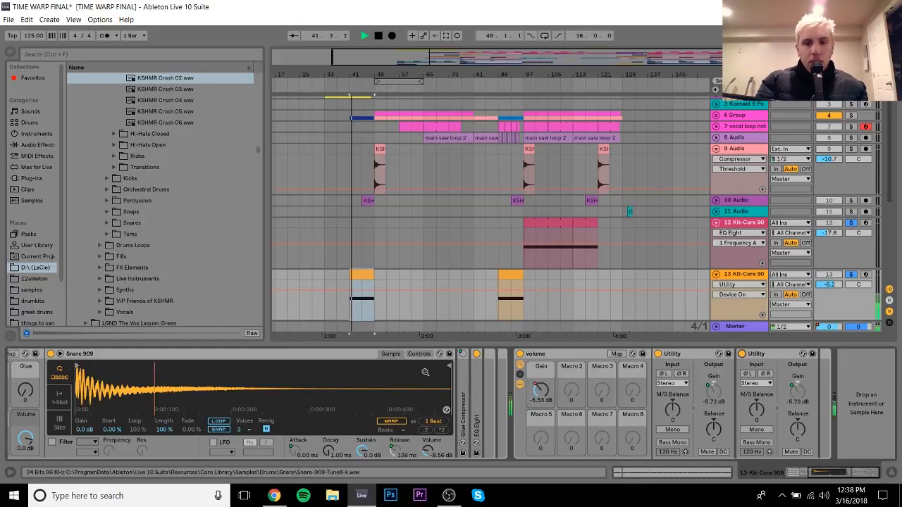
pyautogui.press('space')
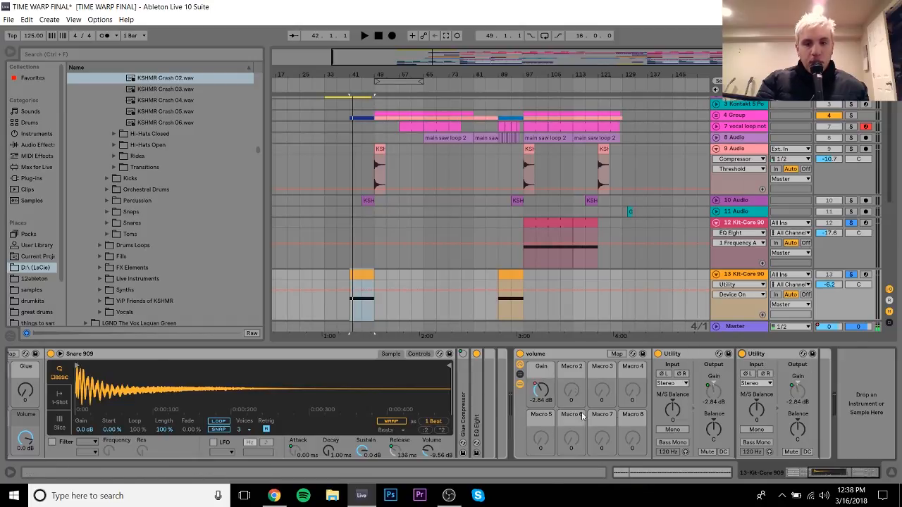
# Collapse tracks 12 and 13, and play the Serum track soloed from its first clip at bar 49
pyautogui.click(715, 275)
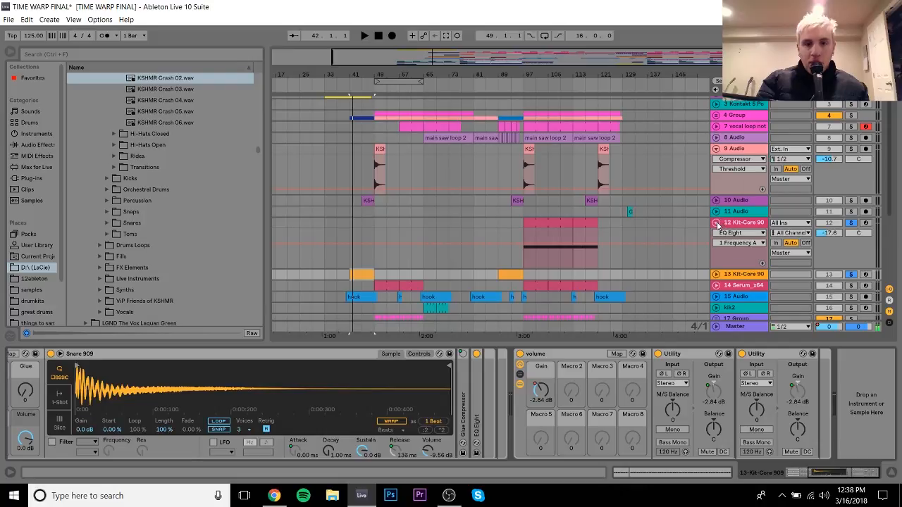
pyautogui.click(716, 223)
pyautogui.click(730, 245)
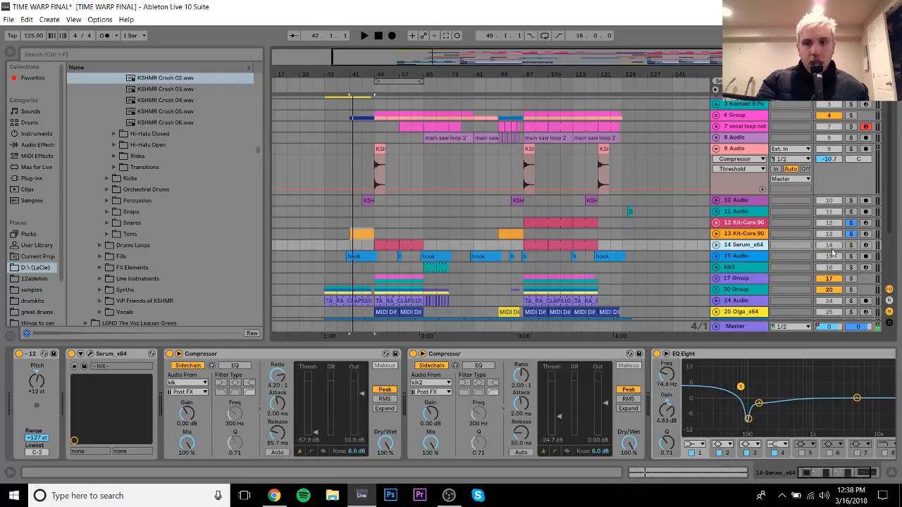
pyautogui.click(852, 246)
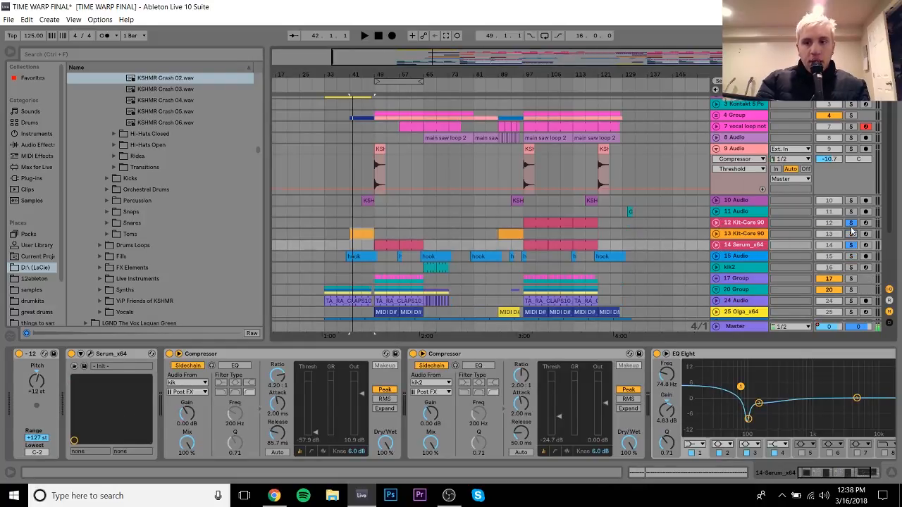
pyautogui.click(387, 245)
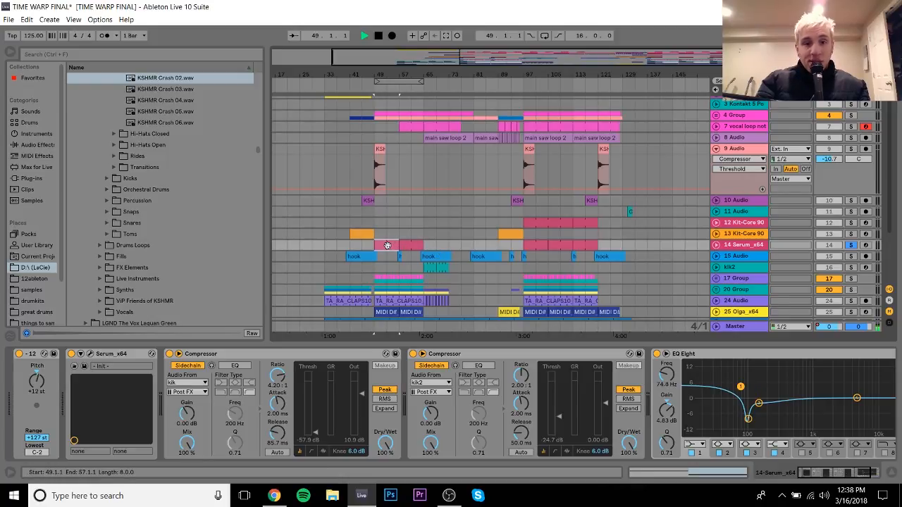
pyautogui.press('space')
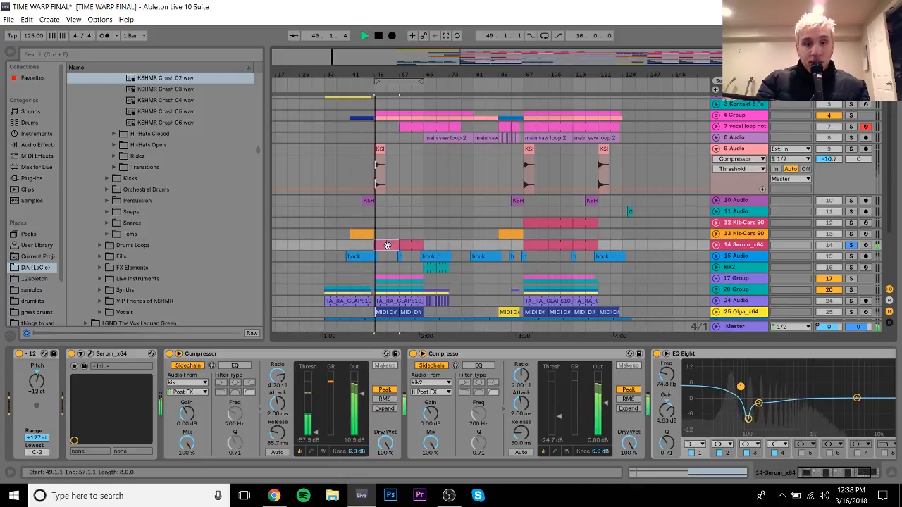
# Open the Serum instrument on track 14 and compare its sound with the filter disabled and enabled
pyautogui.click(90, 354)
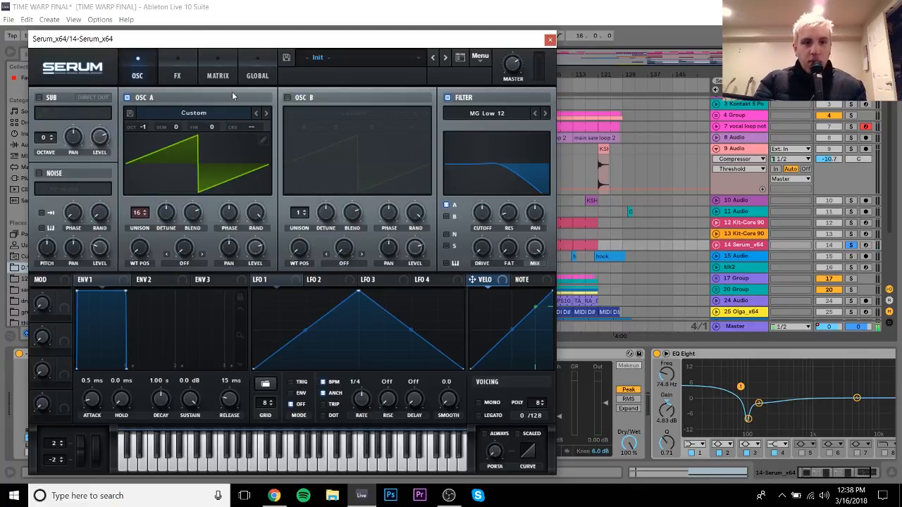
pyautogui.moveTo(243, 41); pyautogui.dragTo(366, 26)
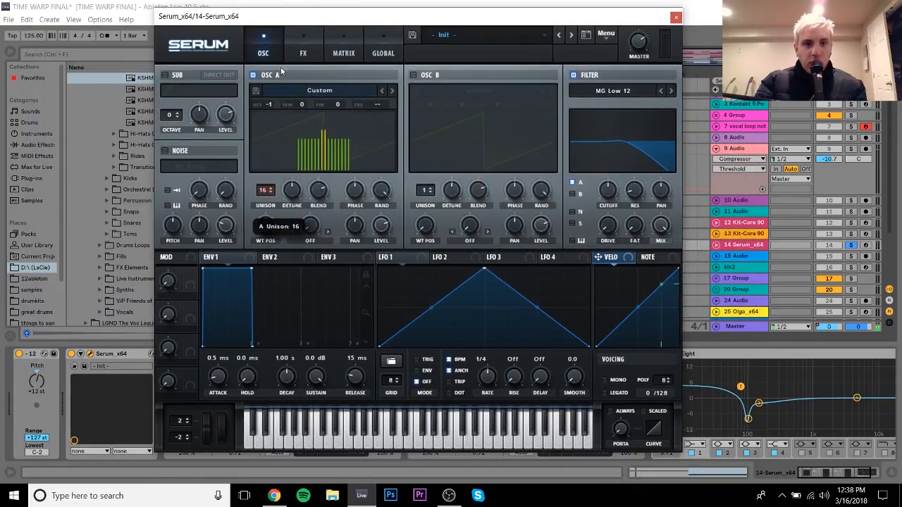
pyautogui.click(574, 75)
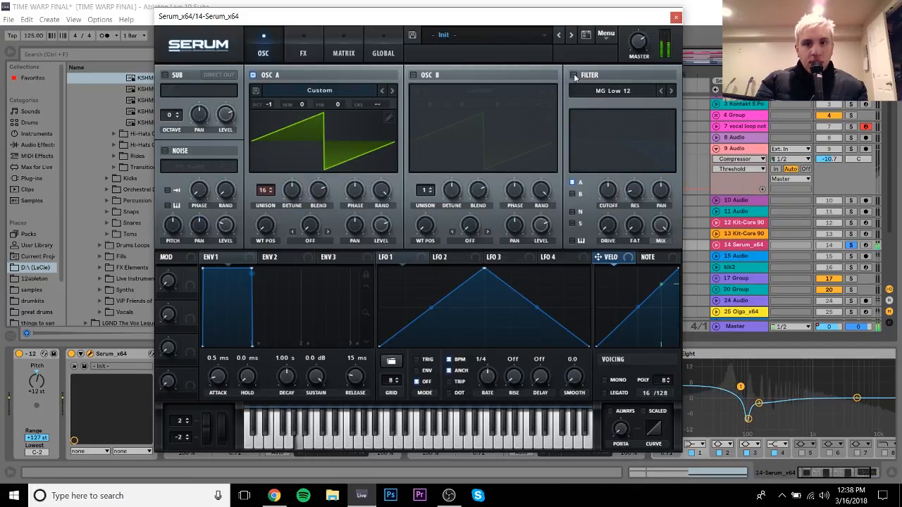
pyautogui.click(574, 76)
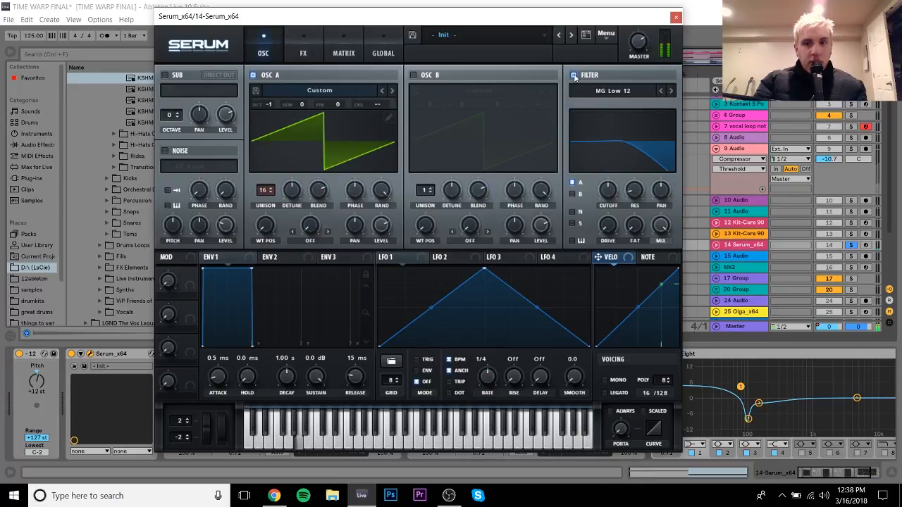
pyautogui.hotkey('alt', 'space')
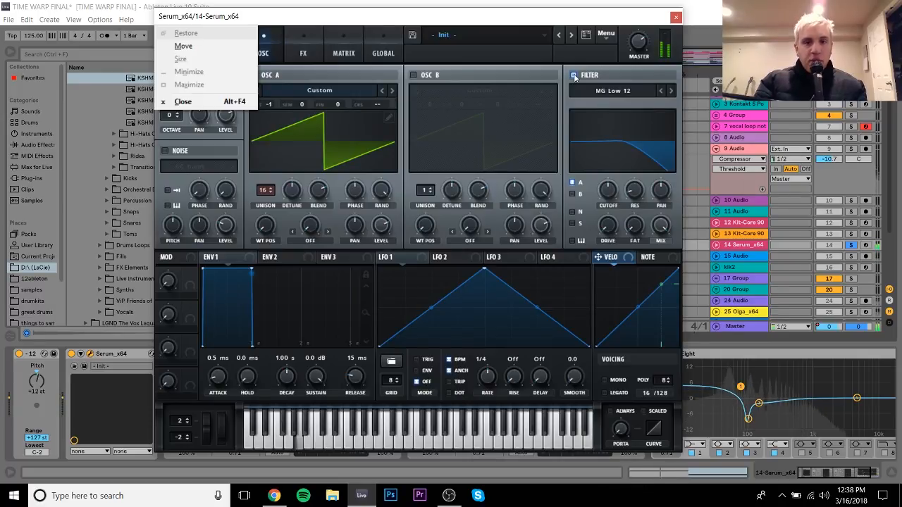
pyautogui.click(545, 18)
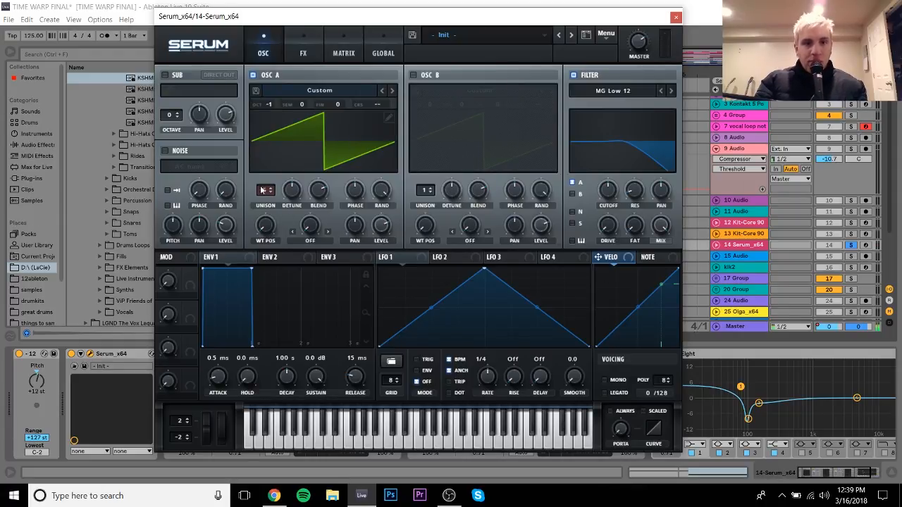
# Reduce OSC A's unison to 1 voice and disable the filter in Serum
pyautogui.moveTo(264, 190); pyautogui.dragTo(301, 459)
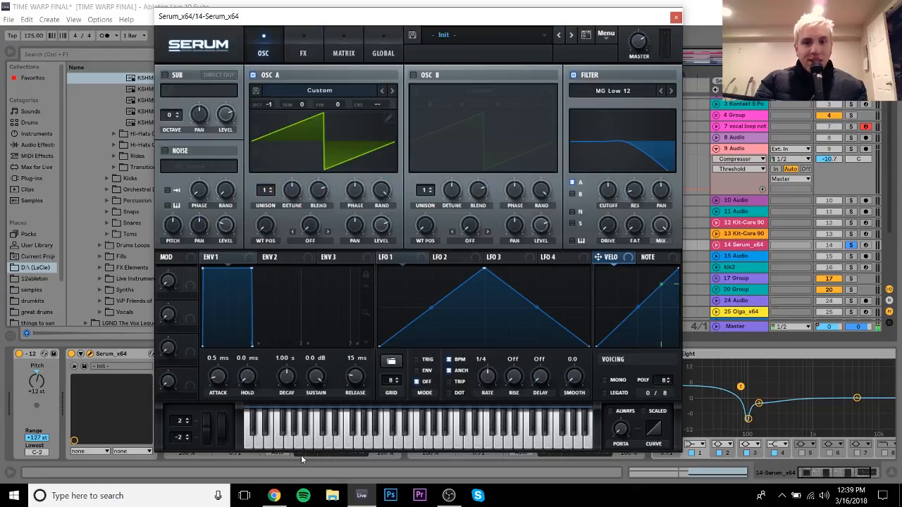
pyautogui.click(574, 75)
# Enable OSC B and raise its fine tuning to 20 and on to 39 cents to demonstrate detuning against OSC A
pyautogui.click(419, 75)
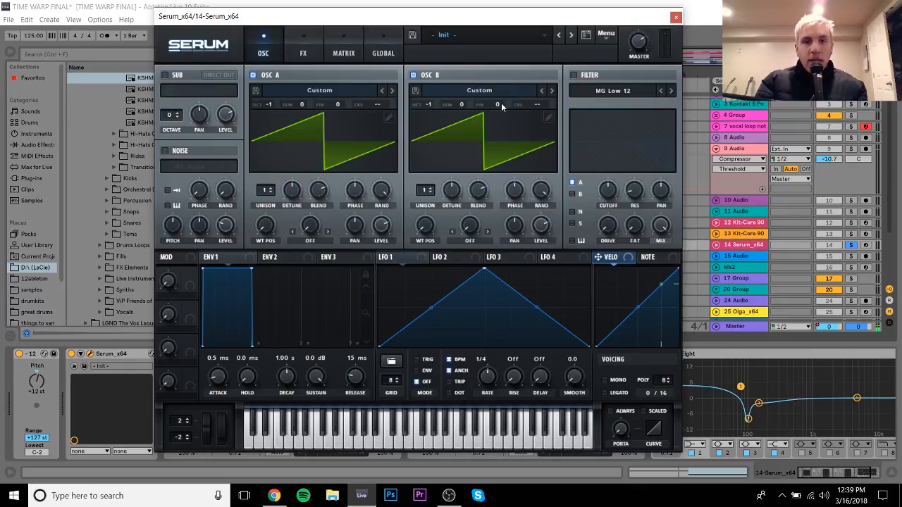
pyautogui.moveTo(501, 103); pyautogui.dragTo(503, 91)
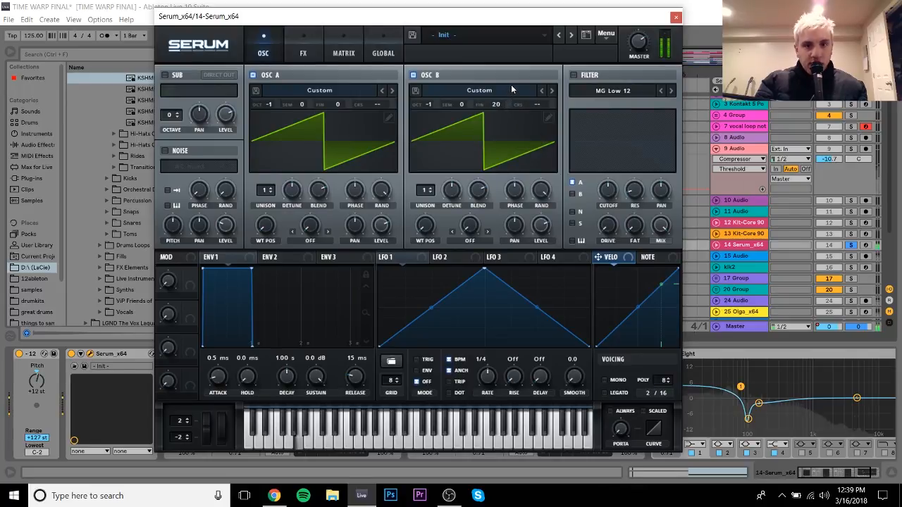
pyautogui.moveTo(501, 104)
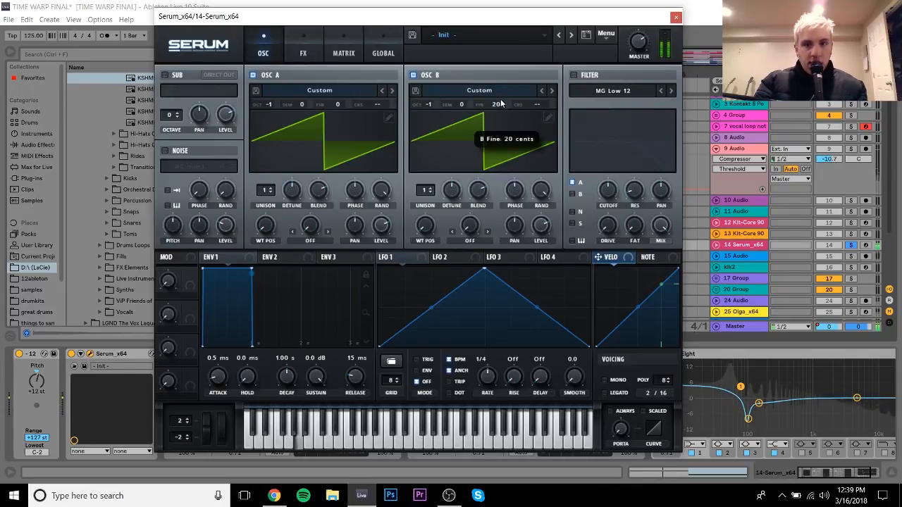
pyautogui.moveTo(501, 104); pyautogui.dragTo(501, 85)
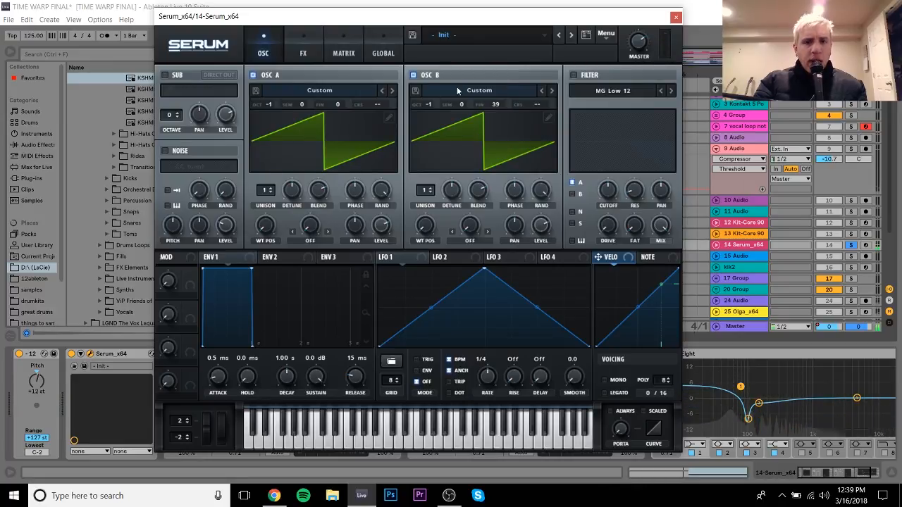
# Restore the original patch: OSC B off, OSC A unison at 16 and the filter enabled
pyautogui.click(435, 77)
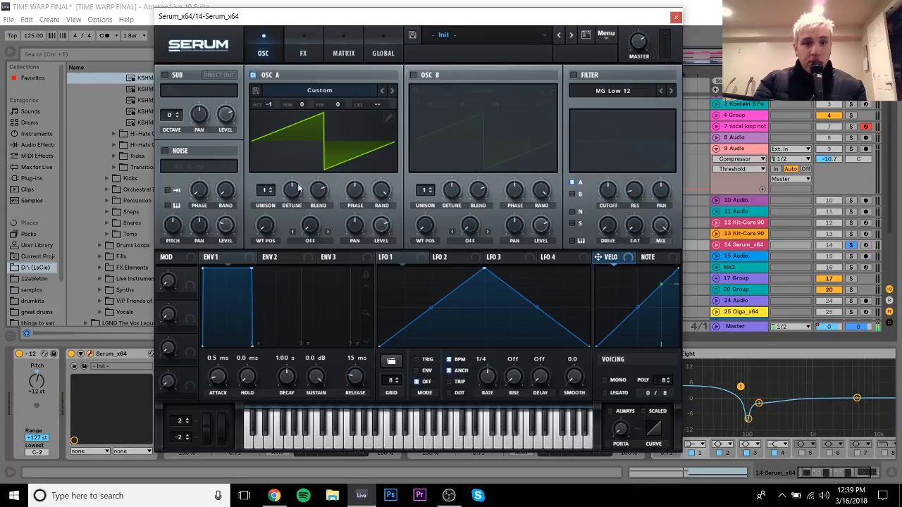
pyautogui.moveTo(265, 197); pyautogui.dragTo(282, 3)
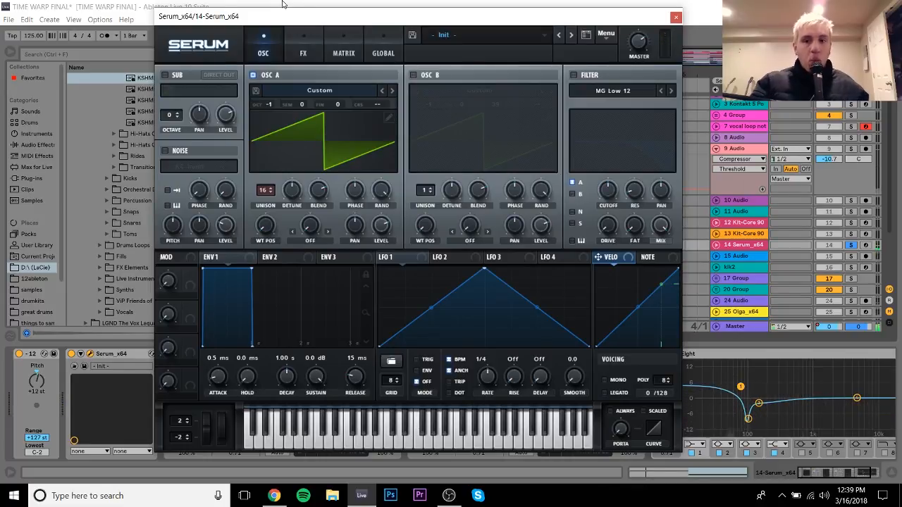
pyautogui.click(576, 75)
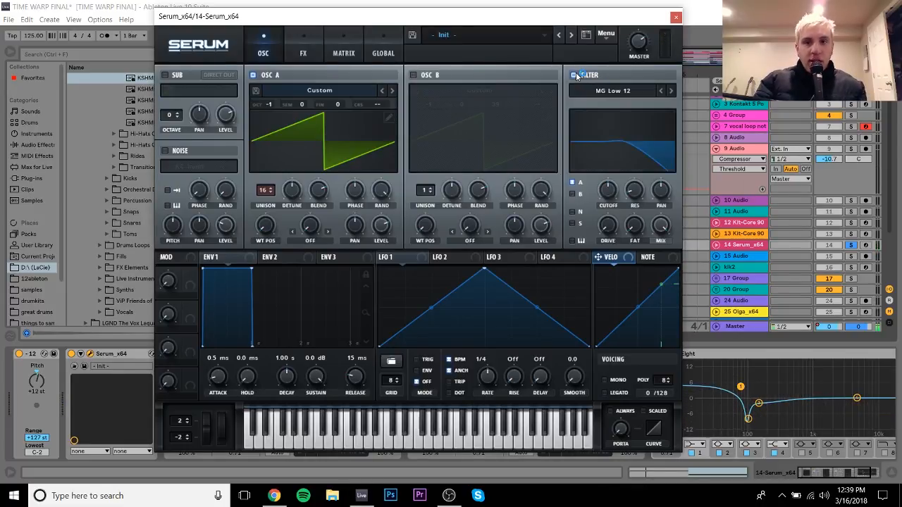
pyautogui.click(431, 78)
pyautogui.click(429, 73)
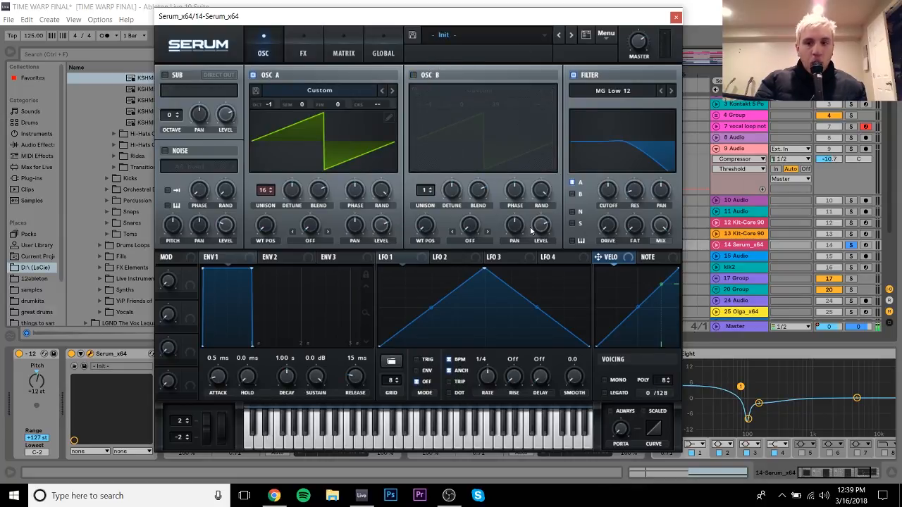
# Audition the soloed Serum patch once more and close its plug-in window
pyautogui.click(742, 256)
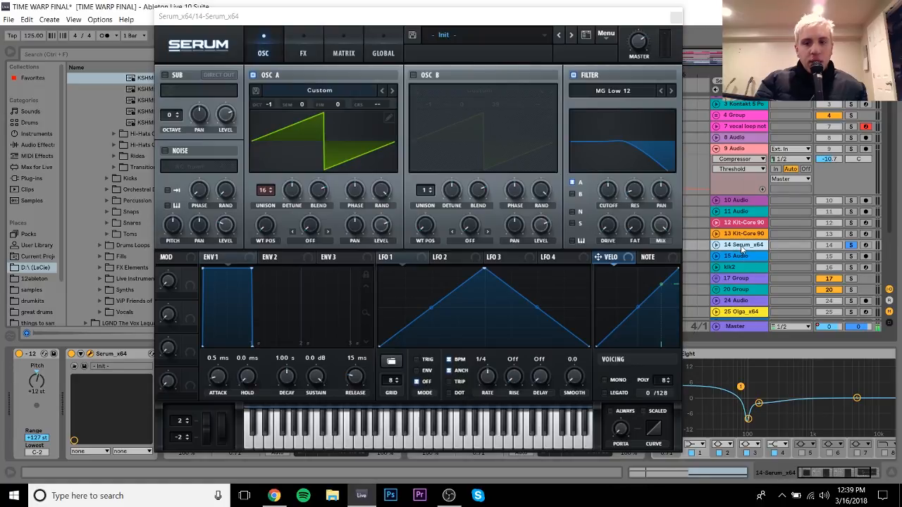
pyautogui.click(271, 192)
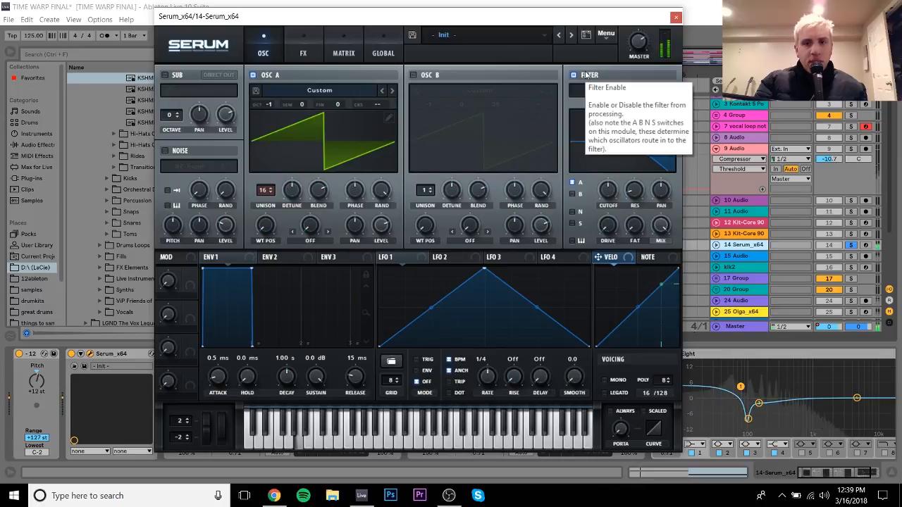
pyautogui.click(676, 16)
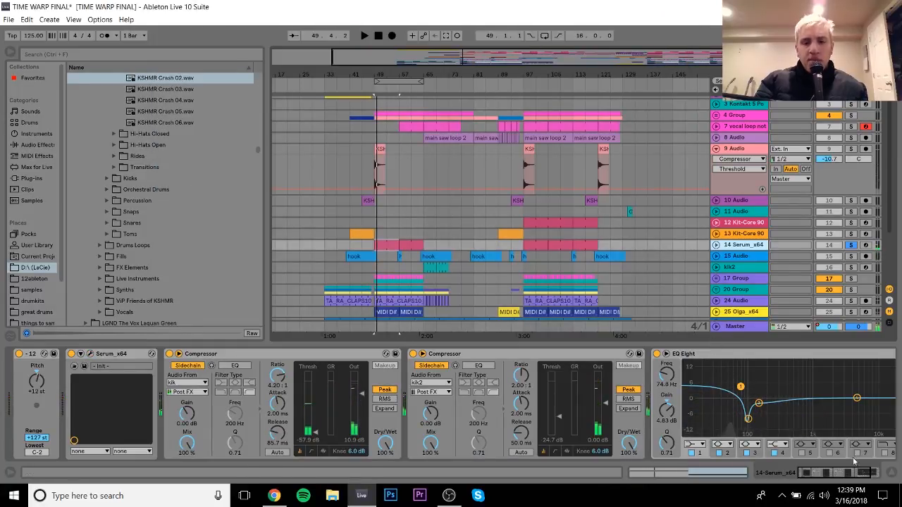
# Examine the Serum track's device chain, from the instrument through the first sidechained Compressor to EQ Eight
pyautogui.click(854, 472)
pyautogui.click(845, 478)
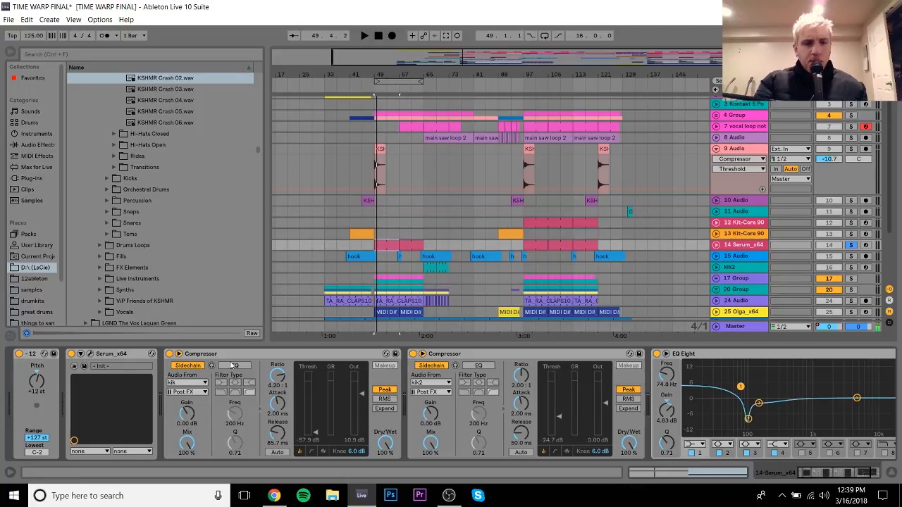
pyautogui.click(90, 354)
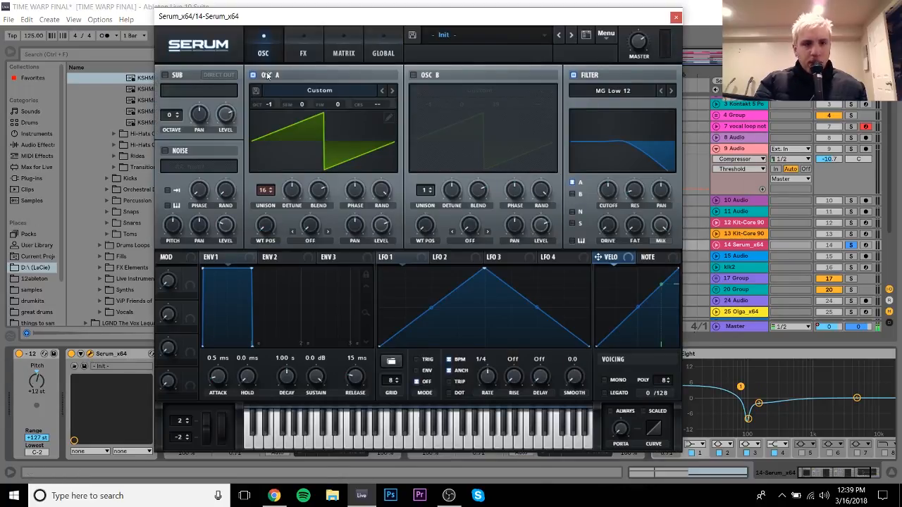
pyautogui.click(676, 17)
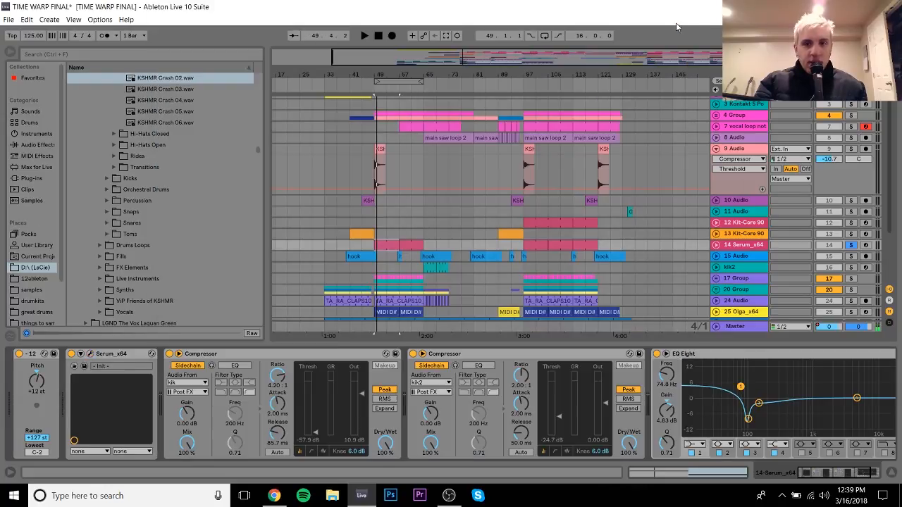
pyautogui.click(227, 356)
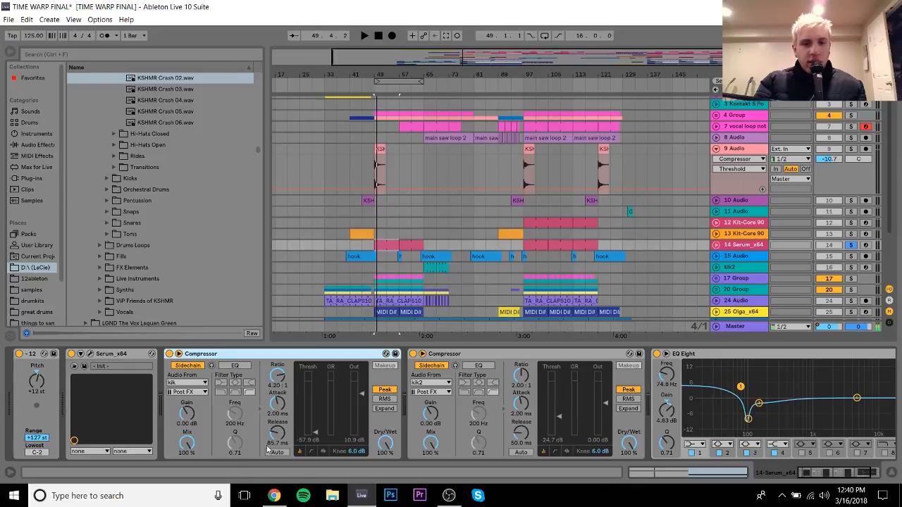
pyautogui.click(866, 477)
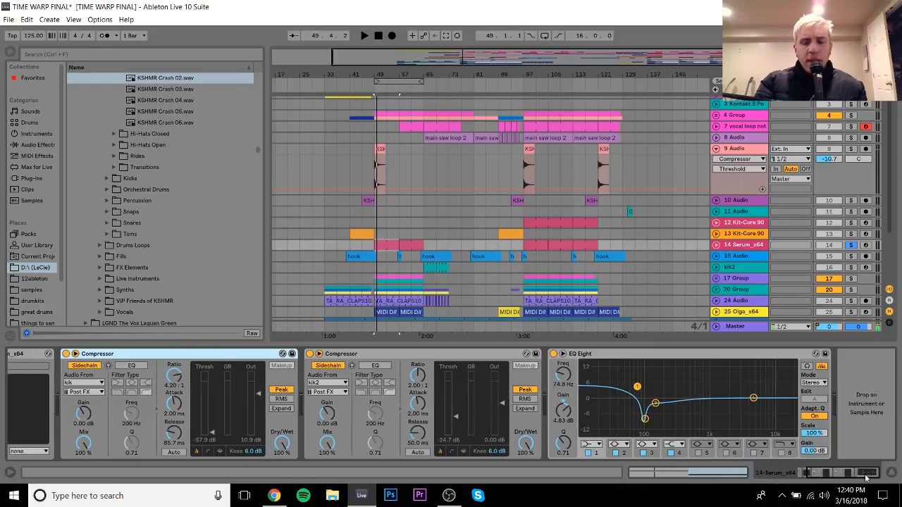
# Solo kik2 and 17 Group alongside the Serum track and audition them from bar 49 and from the kik2 clip
pyautogui.click(577, 355)
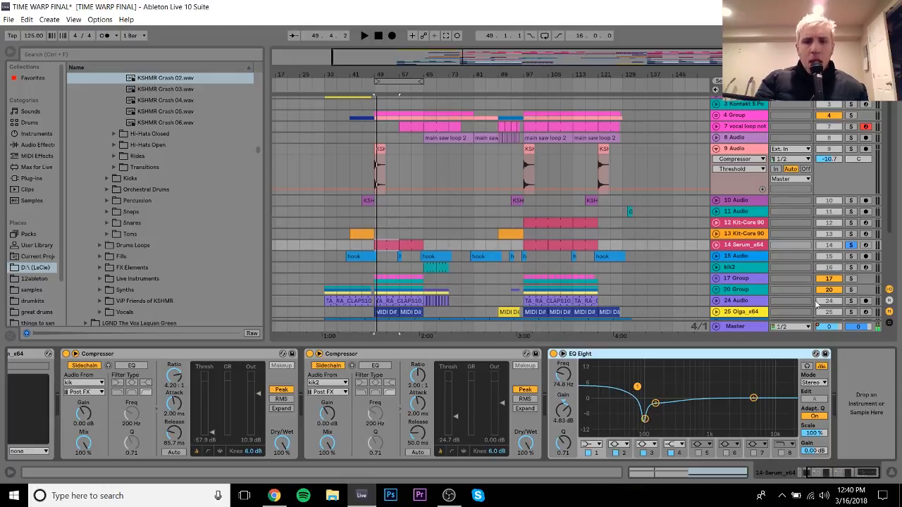
pyautogui.press('space')
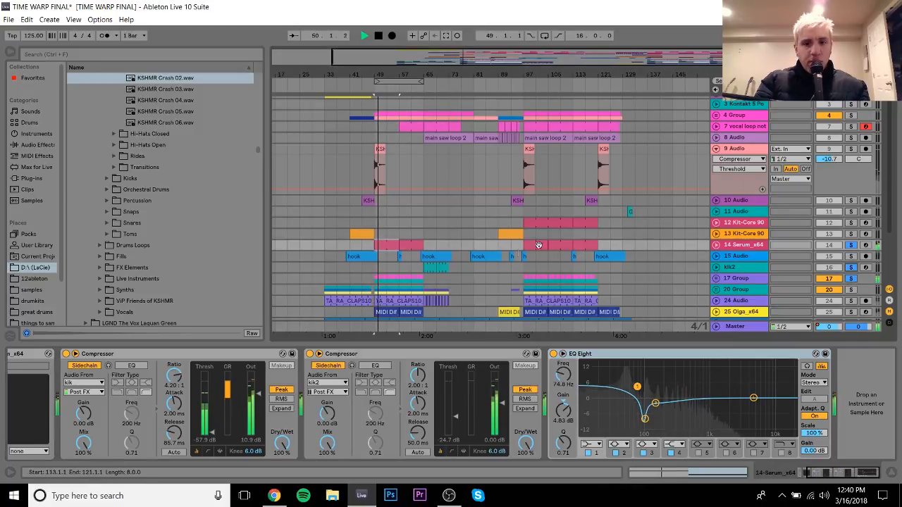
pyautogui.click(428, 268)
pyautogui.press('space')
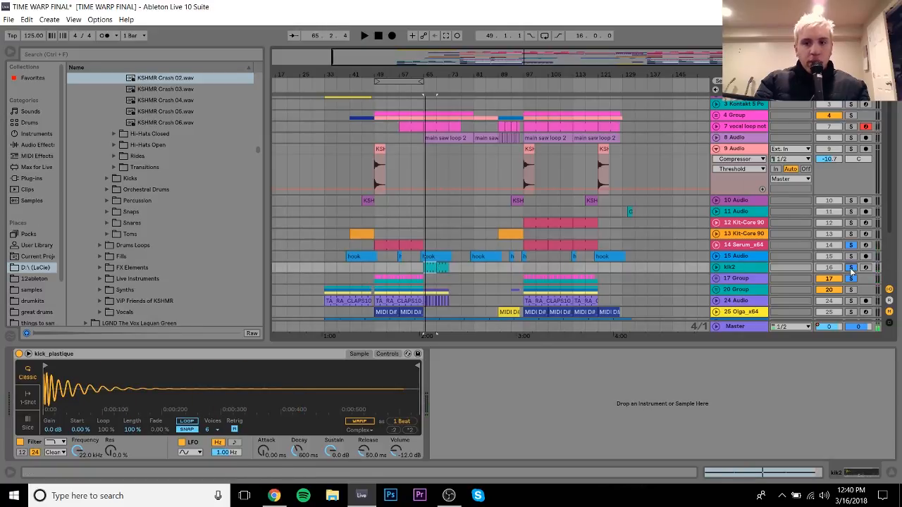
# Unsolo kik2 and audition Serum together with 17 Group from 49.1.1, monitoring the Serum track's Compressors and EQ Eight
pyautogui.click(377, 276)
pyautogui.press('space')
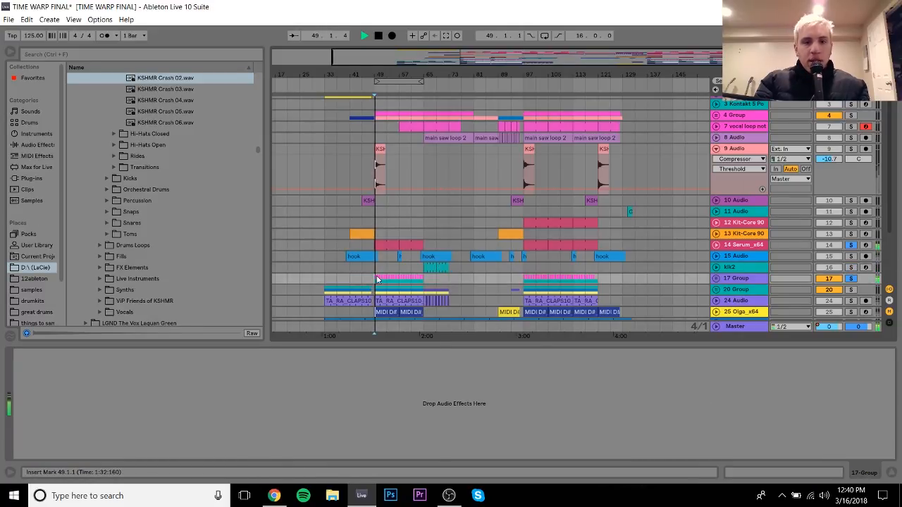
pyautogui.press('space')
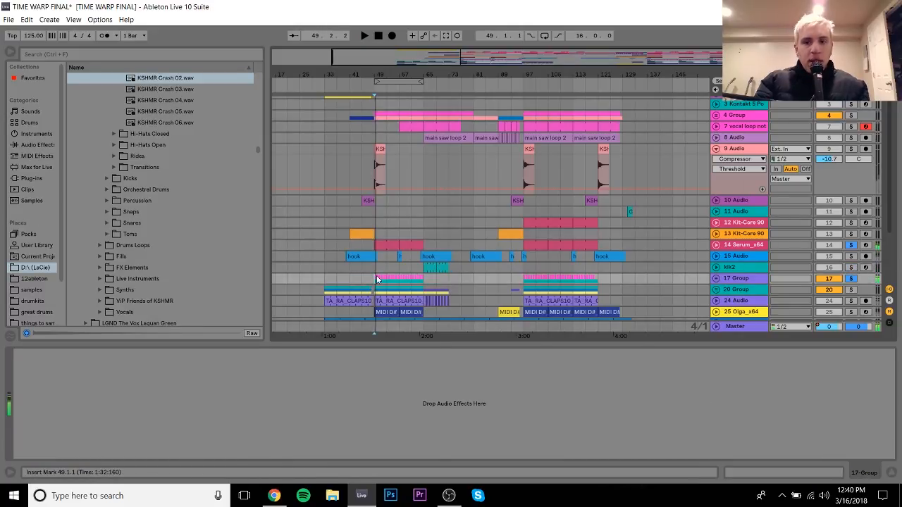
pyautogui.click(756, 244)
pyautogui.press('space')
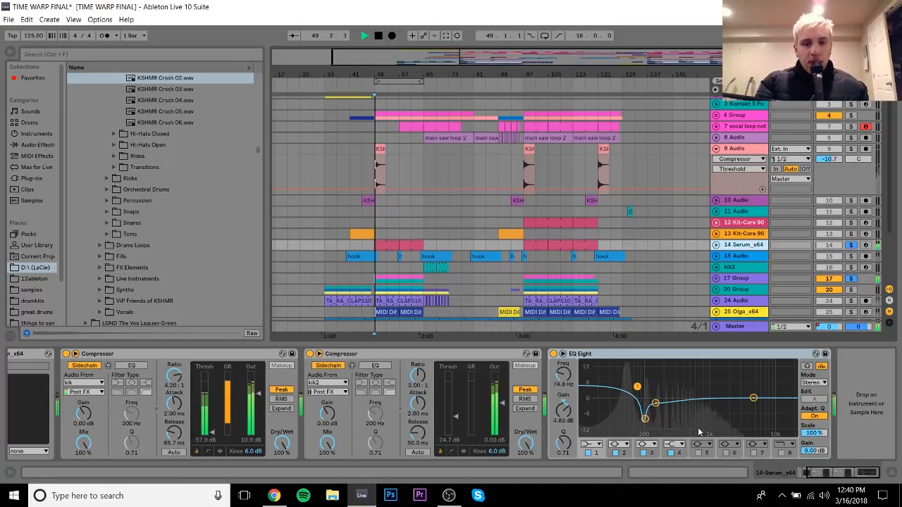
pyautogui.press('space')
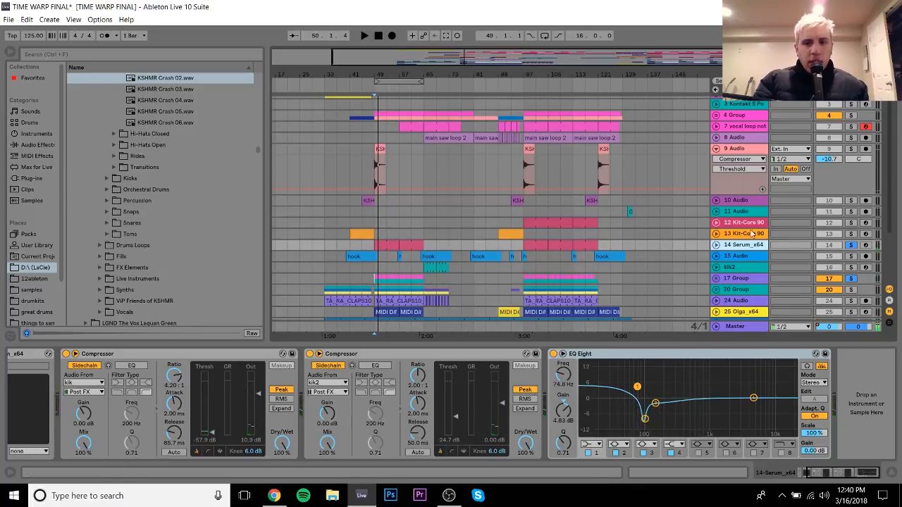
# Switch between 17 Group and the Serum track to compare their device chains
pyautogui.click(741, 280)
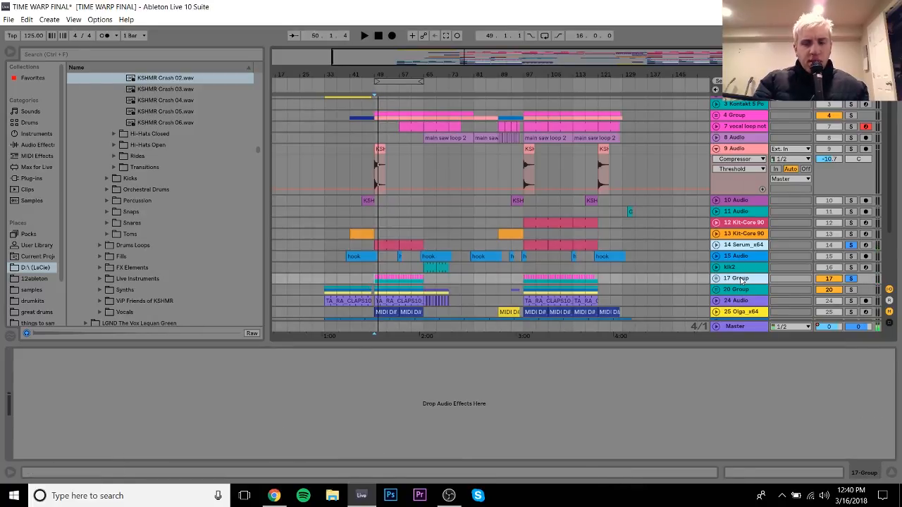
pyautogui.click(737, 247)
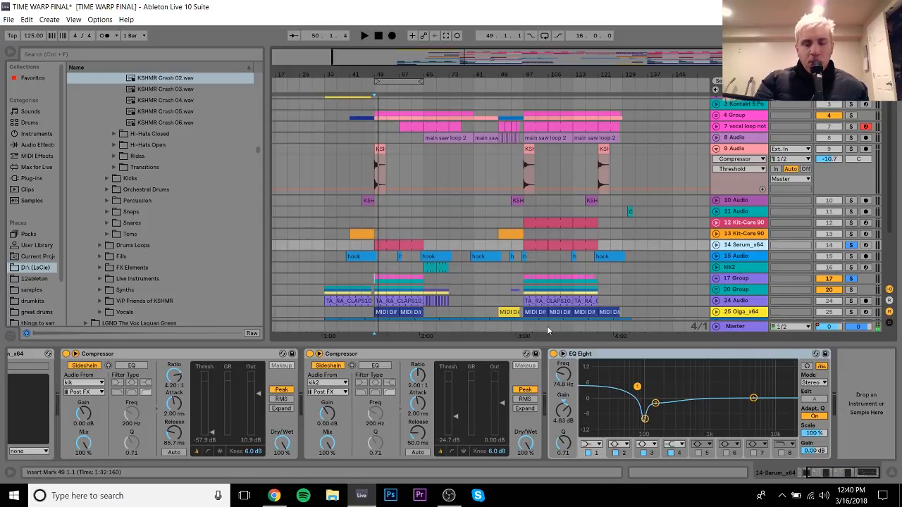
pyautogui.click(747, 281)
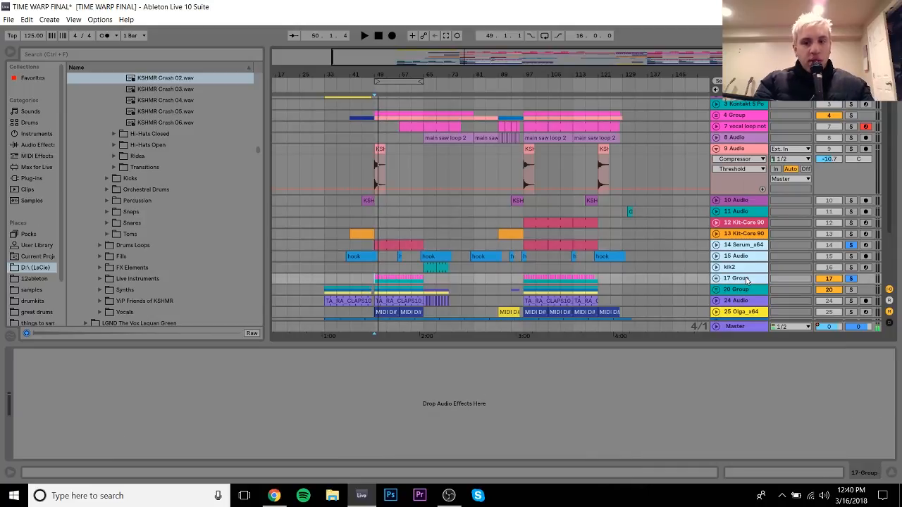
pyautogui.click(740, 244)
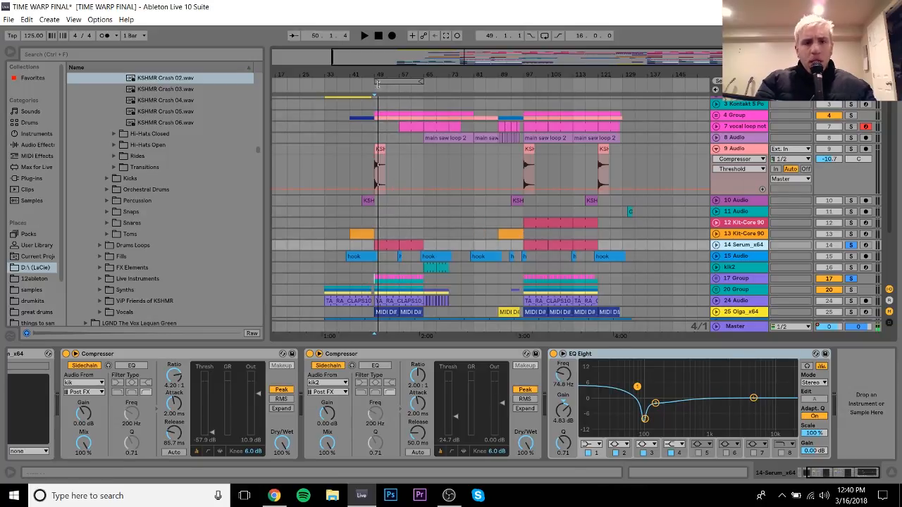
# Remove the solo from the Serum track and 17 Group
pyautogui.moveTo(376, 75); pyautogui.dragTo(376, 141)
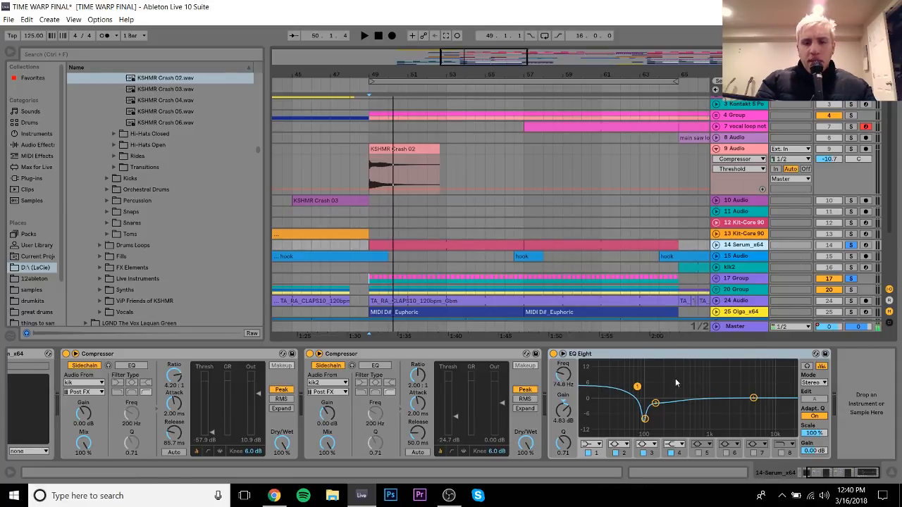
pyautogui.click(850, 245)
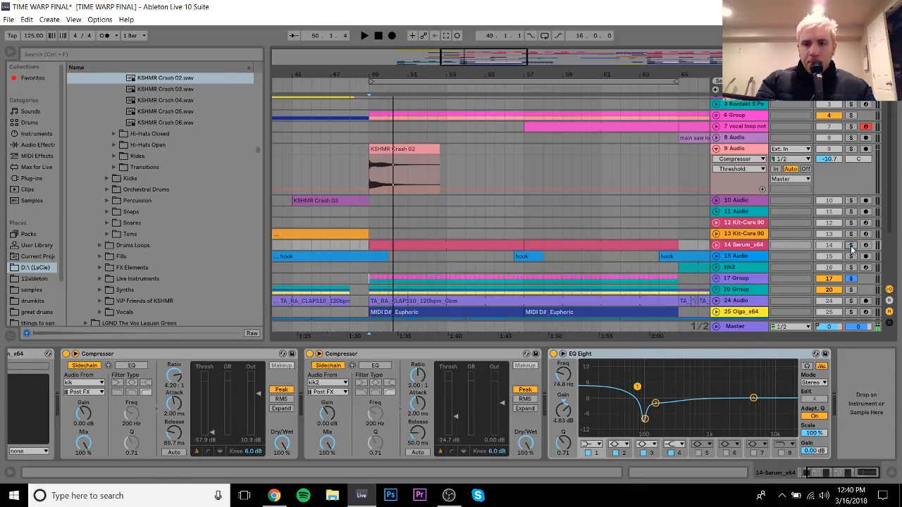
pyautogui.click(850, 281)
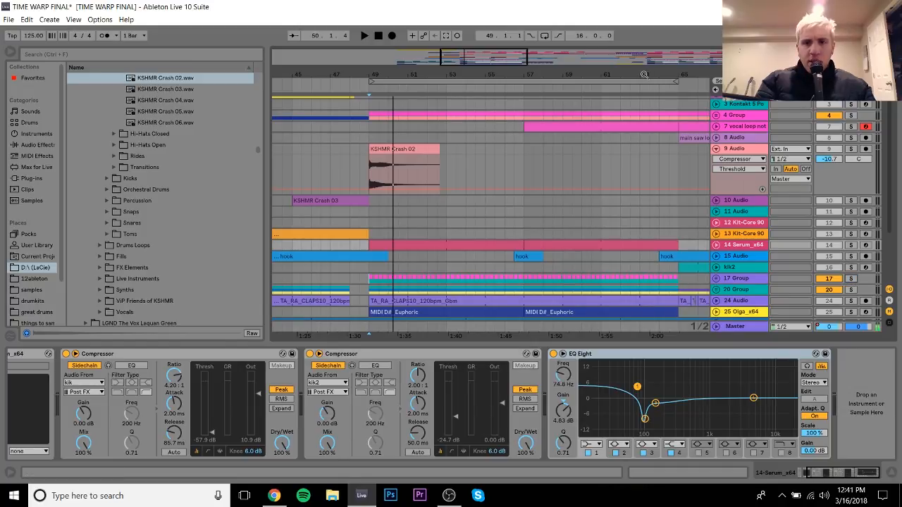
# Solo and unfold the 15 Audio track and select its hook clip around bar 65
pyautogui.moveTo(674, 75); pyautogui.dragTo(527, 42)
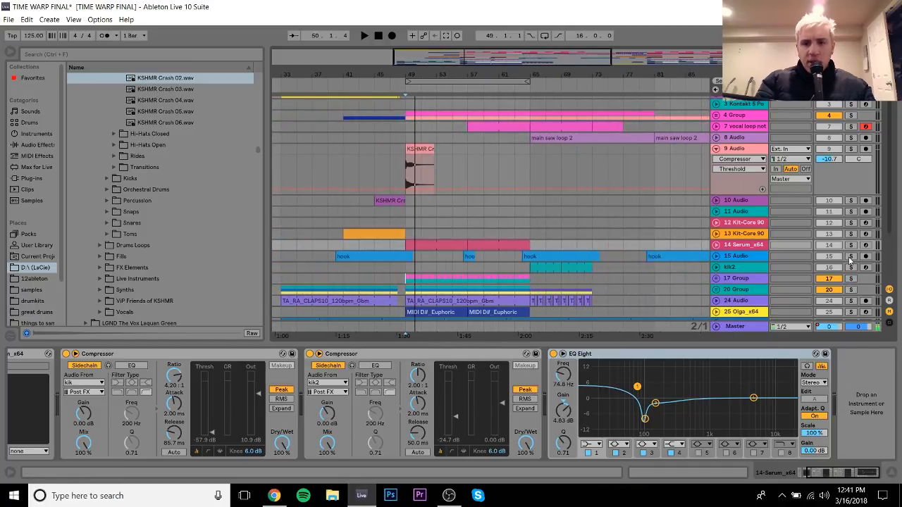
pyautogui.click(717, 257)
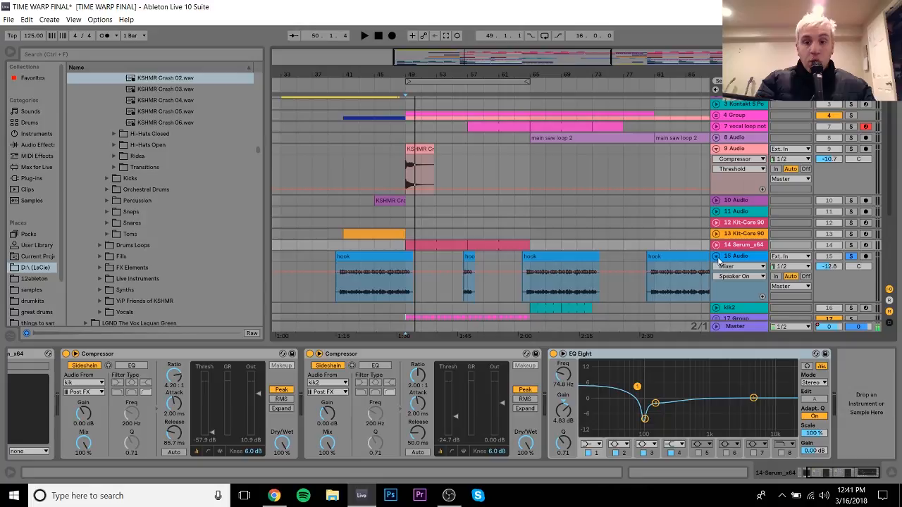
pyautogui.click(733, 258)
pyautogui.click(534, 256)
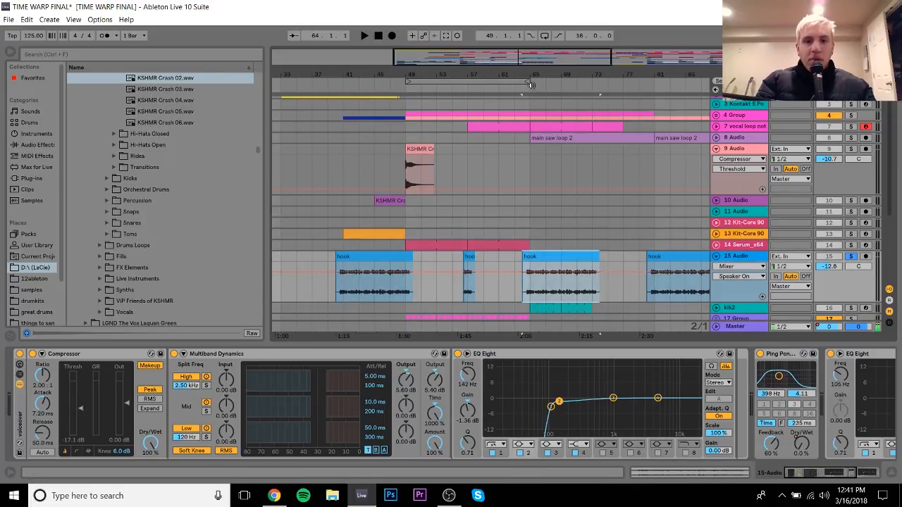
# Trim the start of the hook clip by deleting the time range from 63.3.1 to 64.3.1
pyautogui.moveTo(527, 71); pyautogui.dragTo(462, 259)
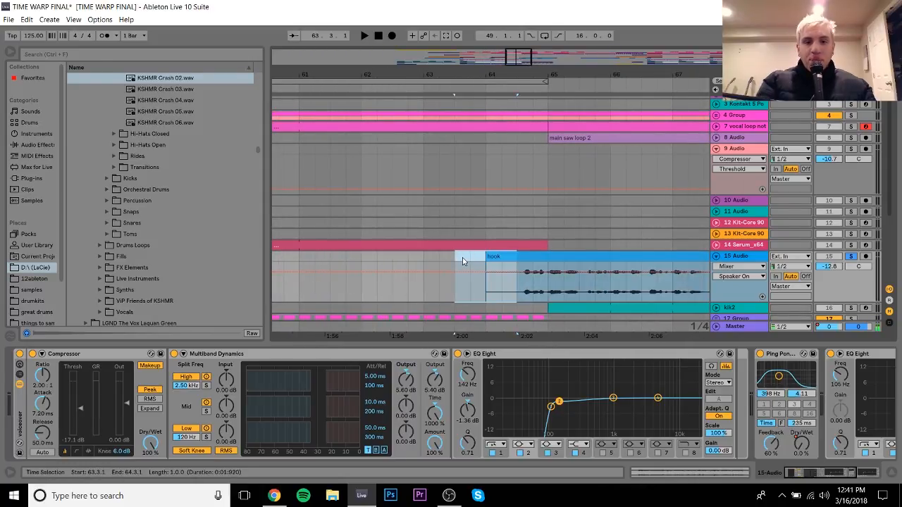
pyautogui.press('Delete')
# Set the playback start at 64.1.1 on 15 Audio and audition the soloed hook vocal
pyautogui.click(484, 260)
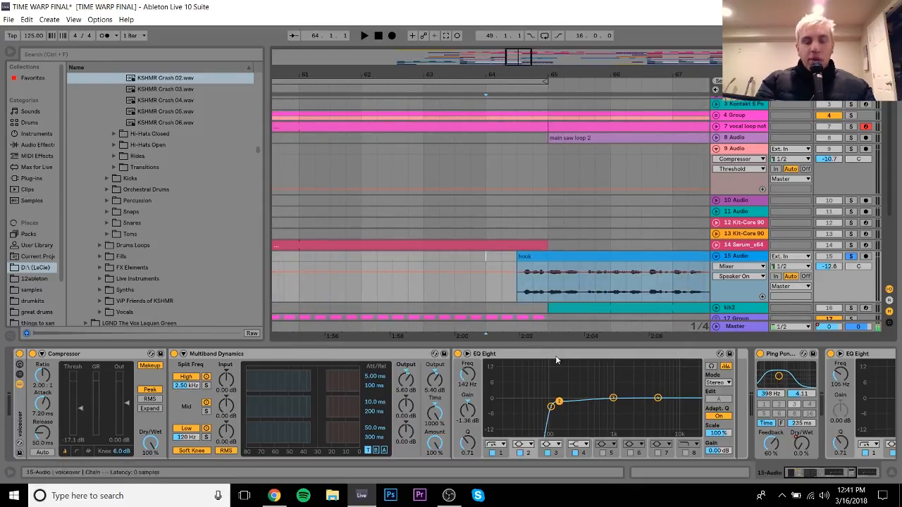
pyautogui.moveTo(523, 73); pyautogui.dragTo(495, 74)
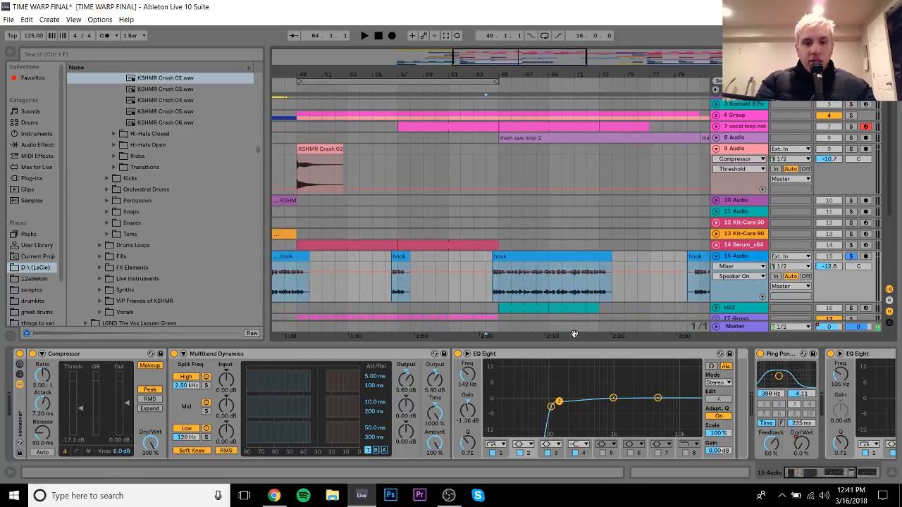
pyautogui.press('space')
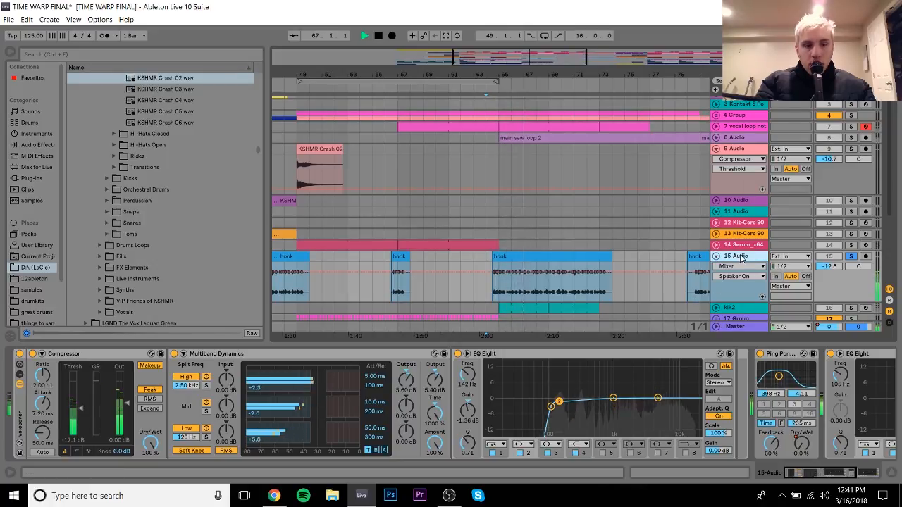
pyautogui.press('space')
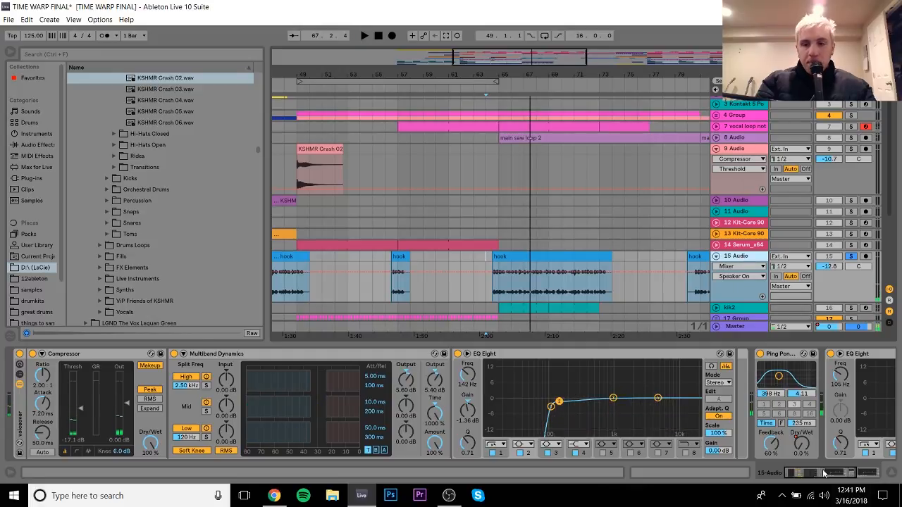
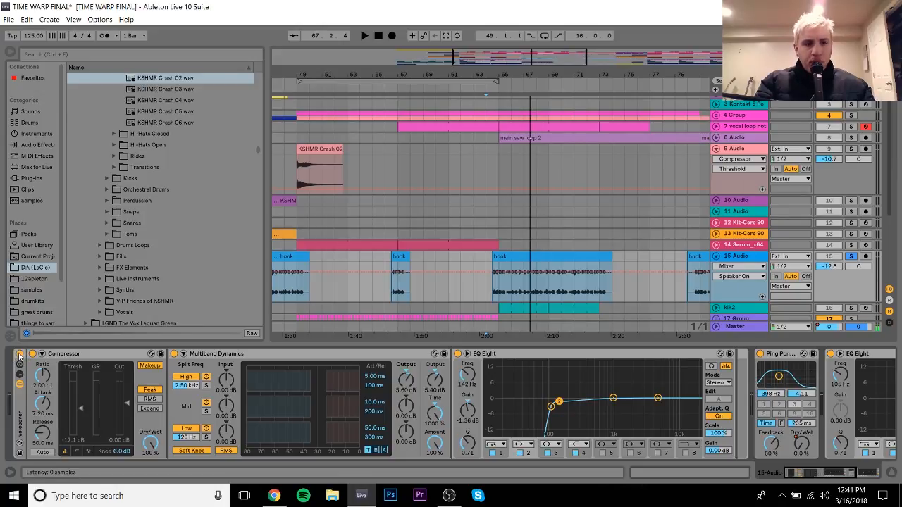
# Examine the voiceover rack's Compressor, Multiband Dynamics and EQ Eight on the 15 Audio track
pyautogui.click(64, 355)
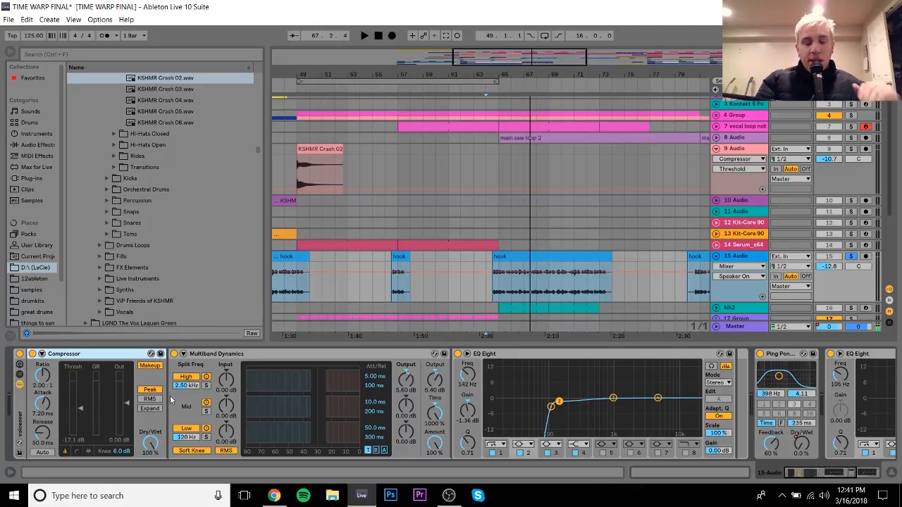
pyautogui.click(224, 370)
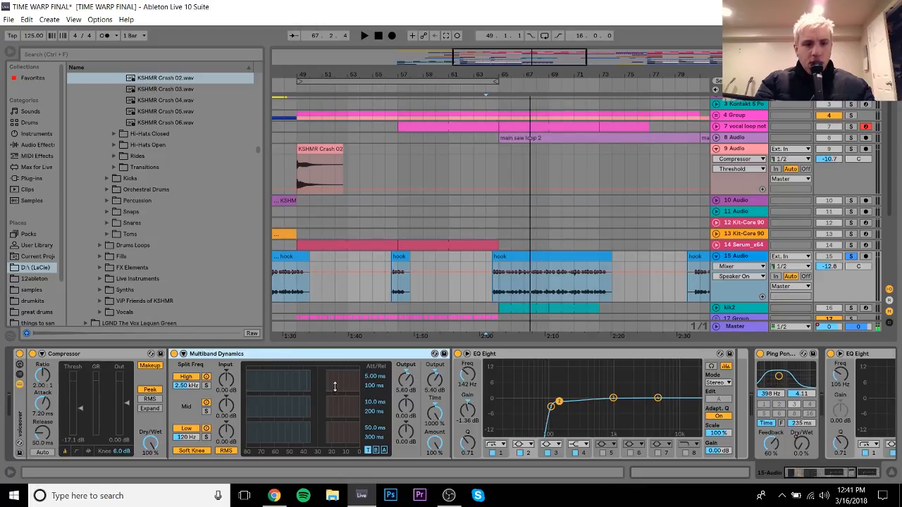
pyautogui.click(552, 359)
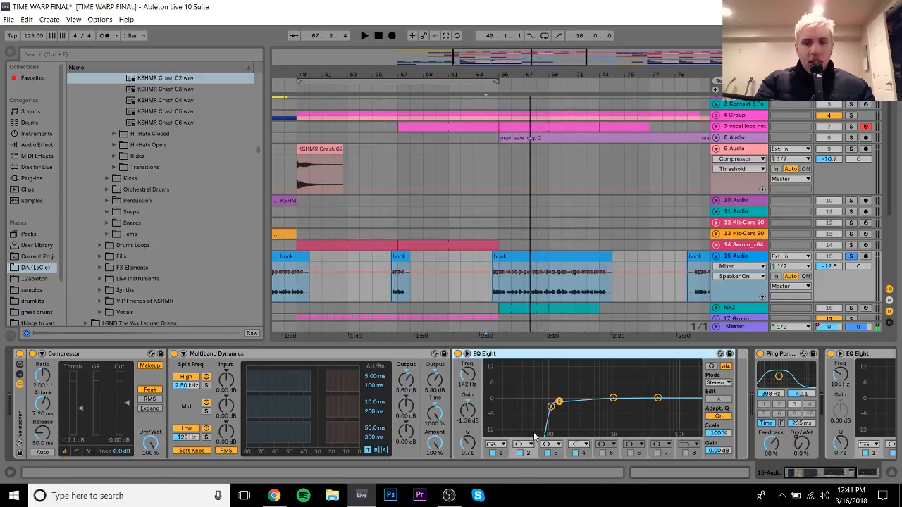
# Play the hook vocal from bar 64, bypassing and re-enabling the voiceover rack to compare the sound
pyautogui.hotkey('alt', 'space')
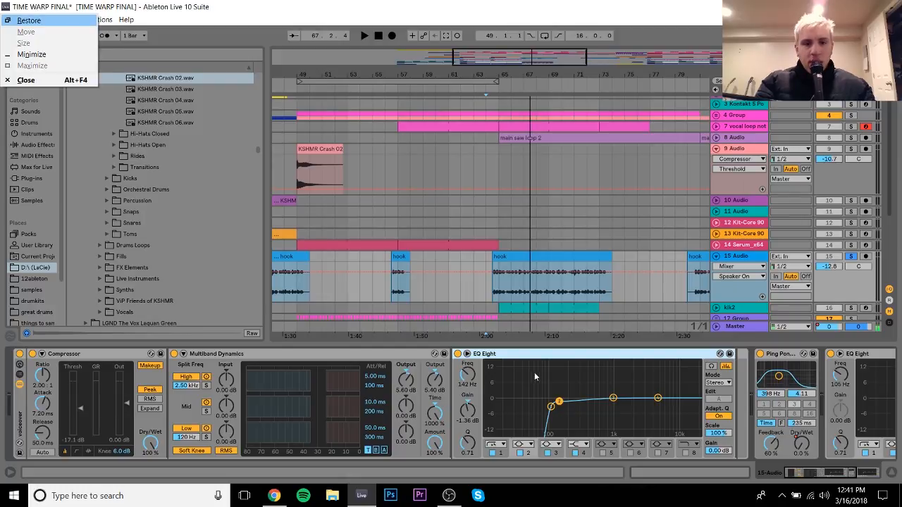
pyautogui.press('Escape')
pyautogui.press('space')
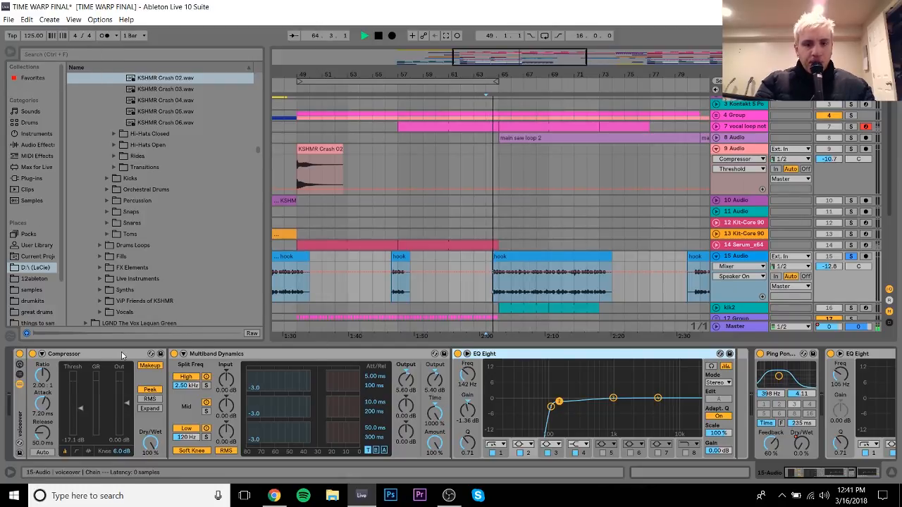
pyautogui.click(20, 355)
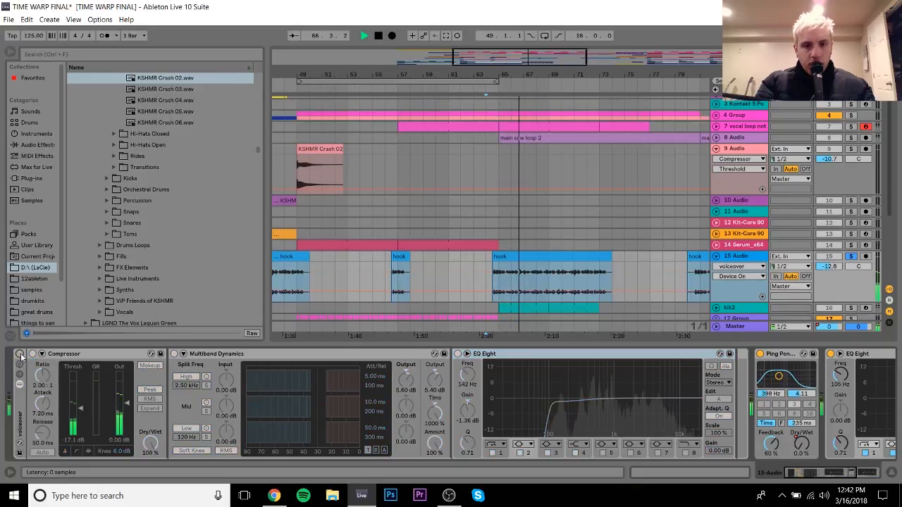
pyautogui.click(20, 355)
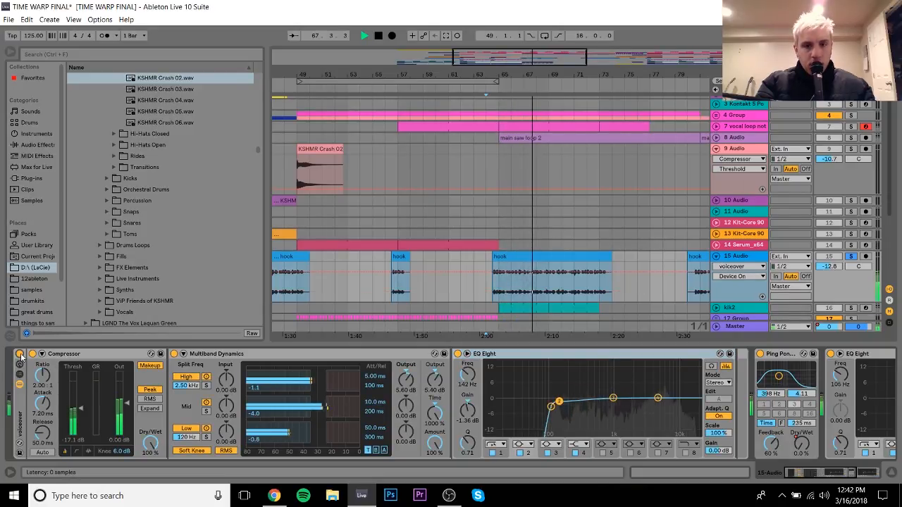
pyautogui.press('space')
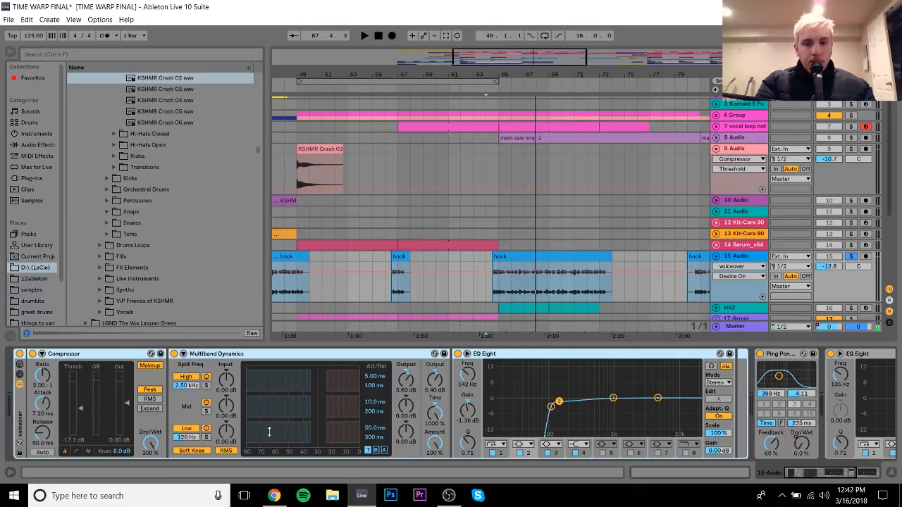
# Show the Ping Pong Delay's Dry/Wet automation on 15 Audio and view it across the whole arrangement
pyautogui.moveTo(828, 475); pyautogui.dragTo(854, 475)
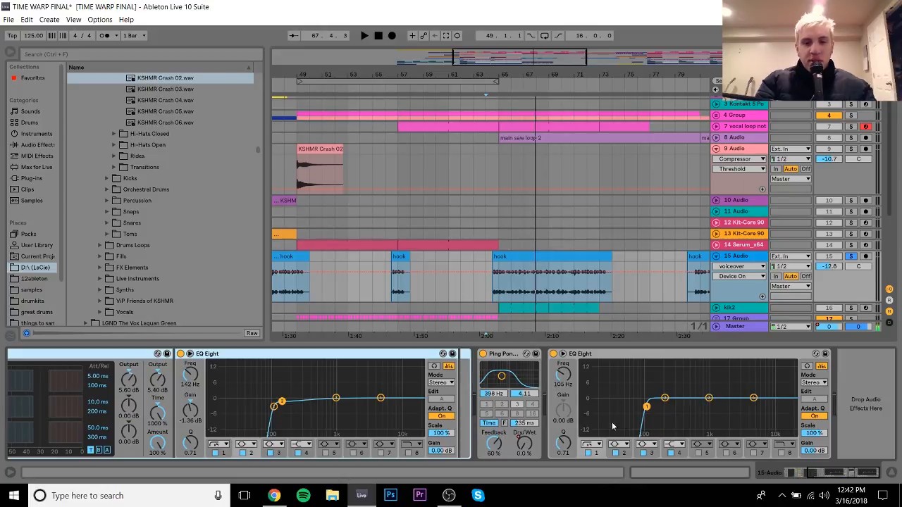
pyautogui.rightClick(522, 445)
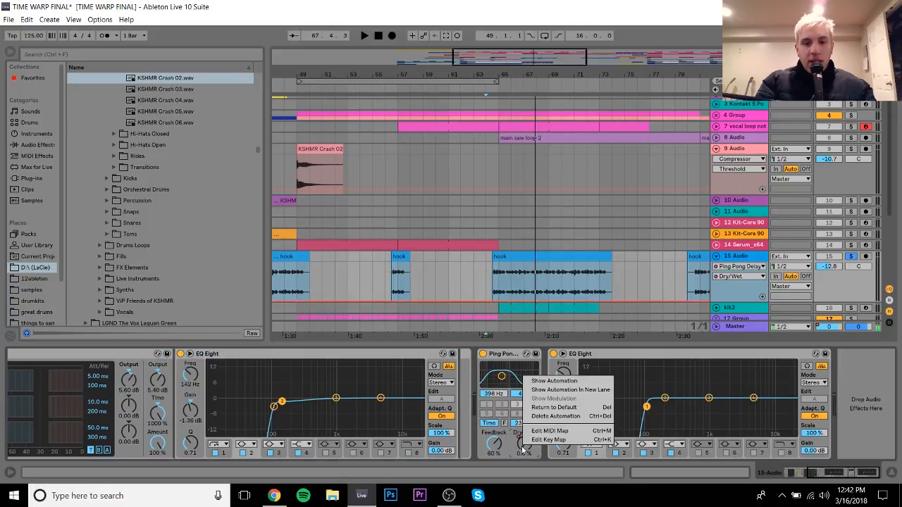
pyautogui.click(553, 383)
pyautogui.press('-')
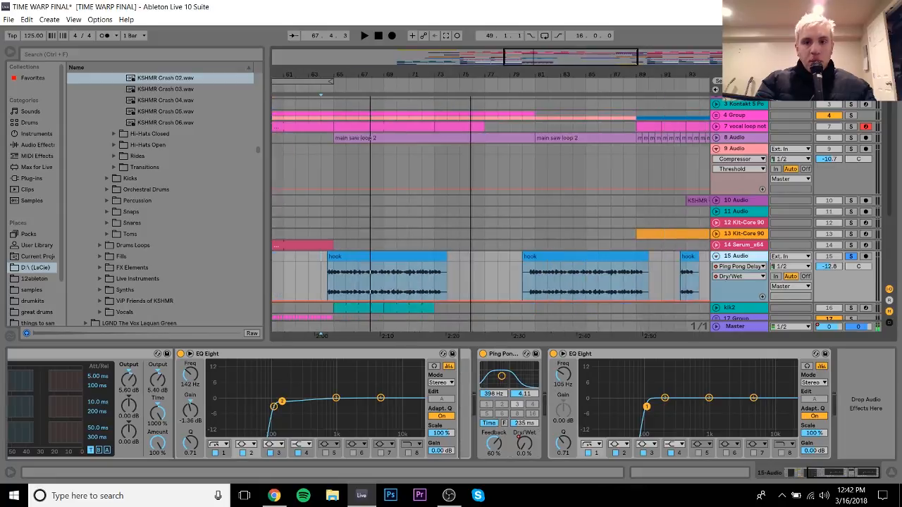
pyautogui.moveTo(471, 72); pyautogui.dragTo(471, 62)
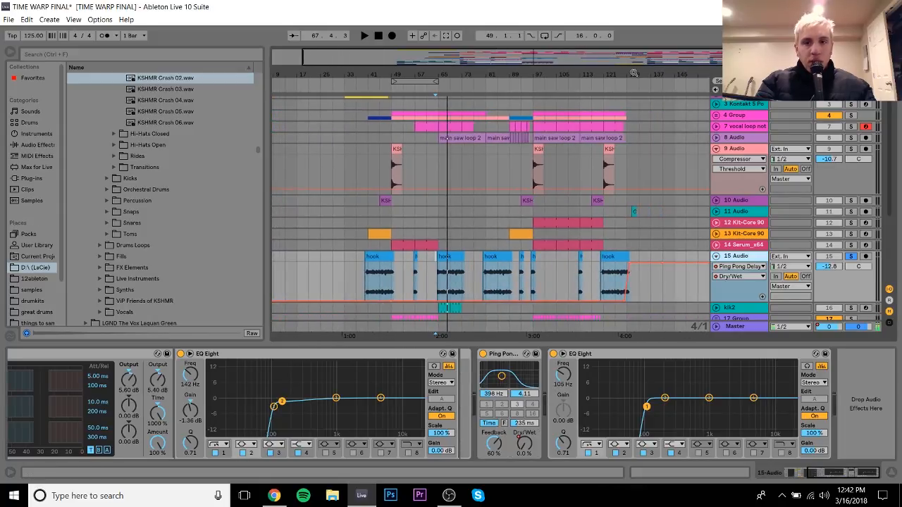
# Unsolo 15 Audio and play the end of the last hook clip to hear the Ping Pong Delay automation in the full mix
pyautogui.moveTo(634, 72); pyautogui.dragTo(601, 144)
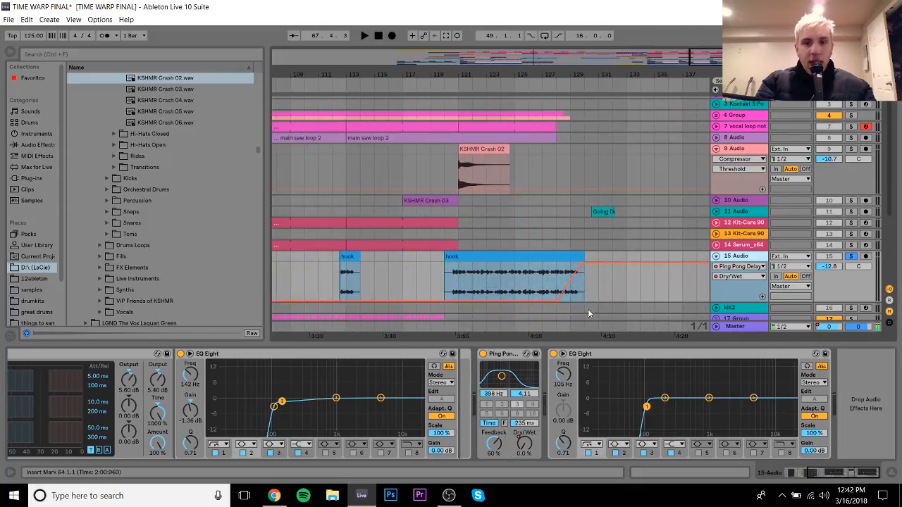
pyautogui.click(554, 280)
pyautogui.press('space')
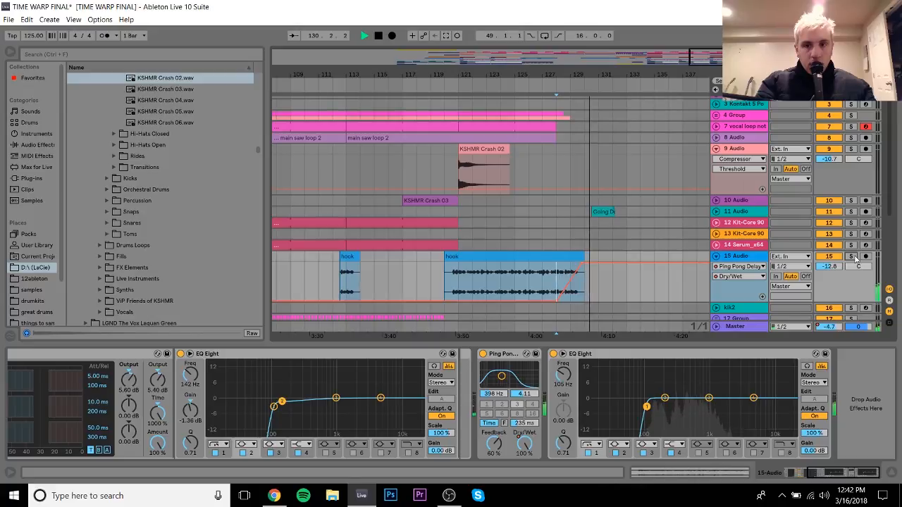
pyautogui.press('space')
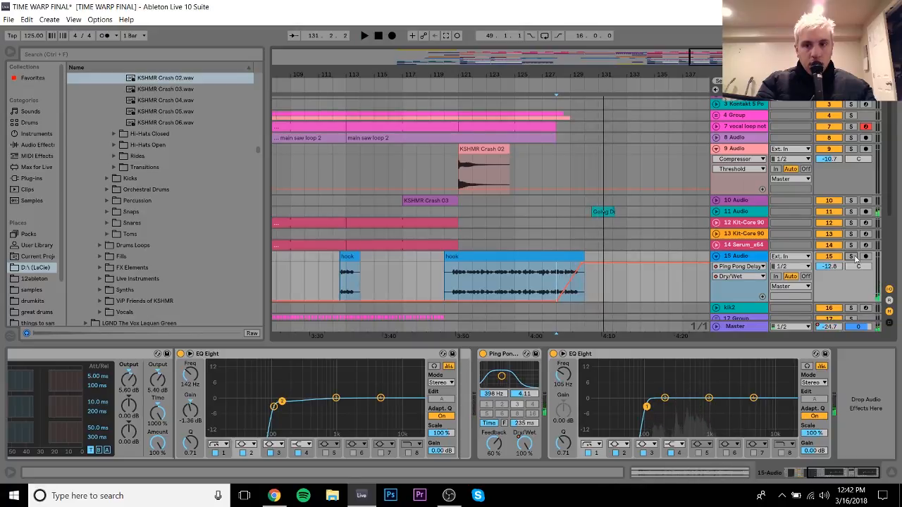
# Solo the VOICE and 15 Audio tracks and bring 15 Audio's devices and hook clips back into view
pyautogui.click(511, 247)
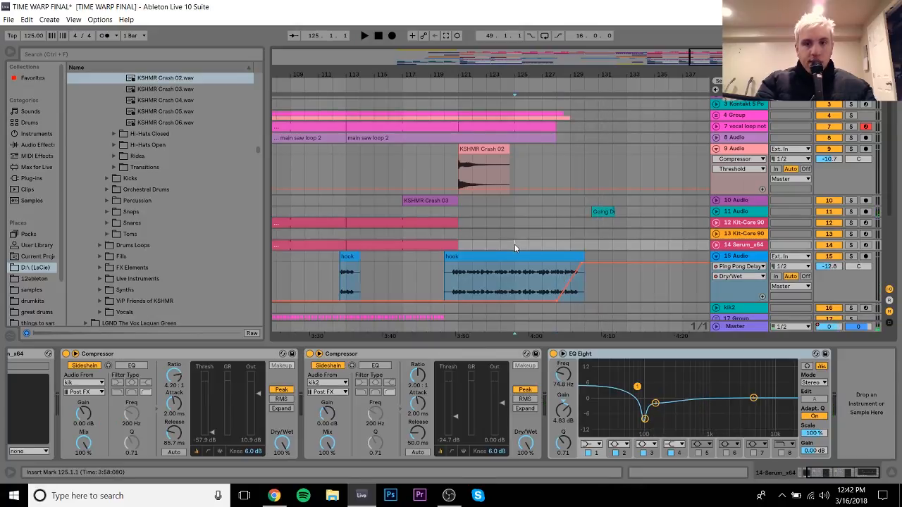
pyautogui.scroll(1, 515, 244)
pyautogui.click(851, 102)
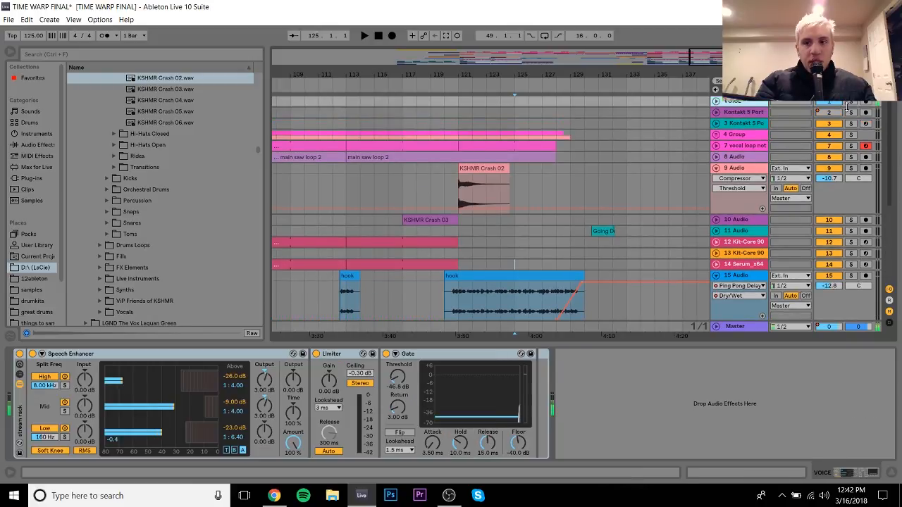
pyautogui.moveTo(890, 134); pyautogui.dragTo(890, 199)
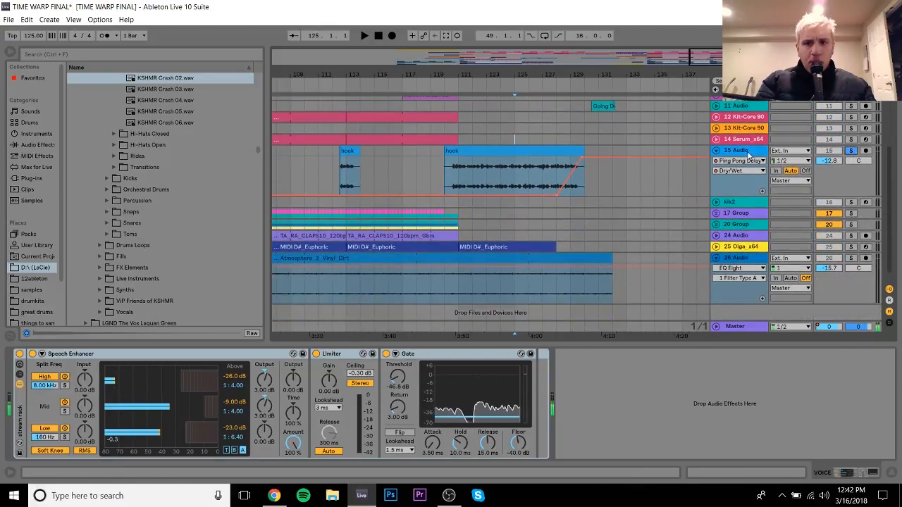
pyautogui.click(747, 152)
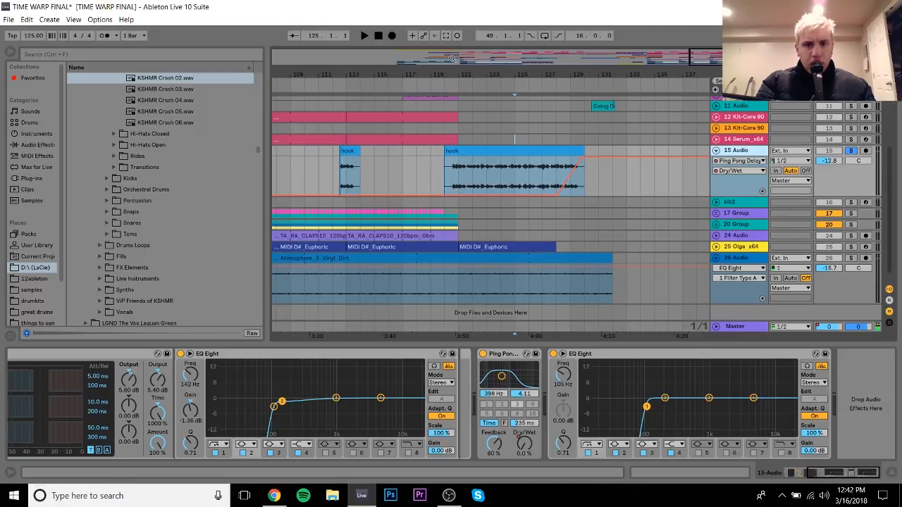
pyautogui.moveTo(457, 74); pyautogui.dragTo(608, 74)
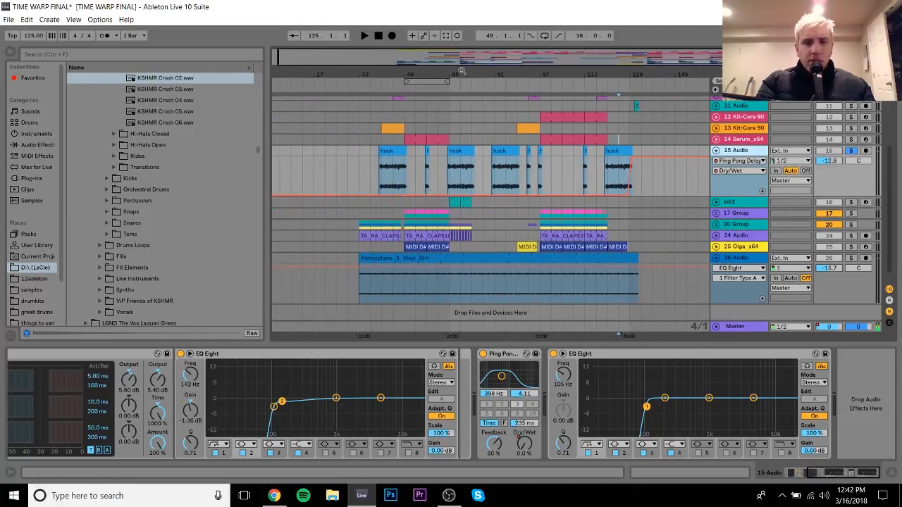
# Select the kik2 clip at 65.1.1, solo and unfold its track, and audition the kick
pyautogui.moveTo(461, 70); pyautogui.dragTo(475, 183)
pyautogui.click(478, 202)
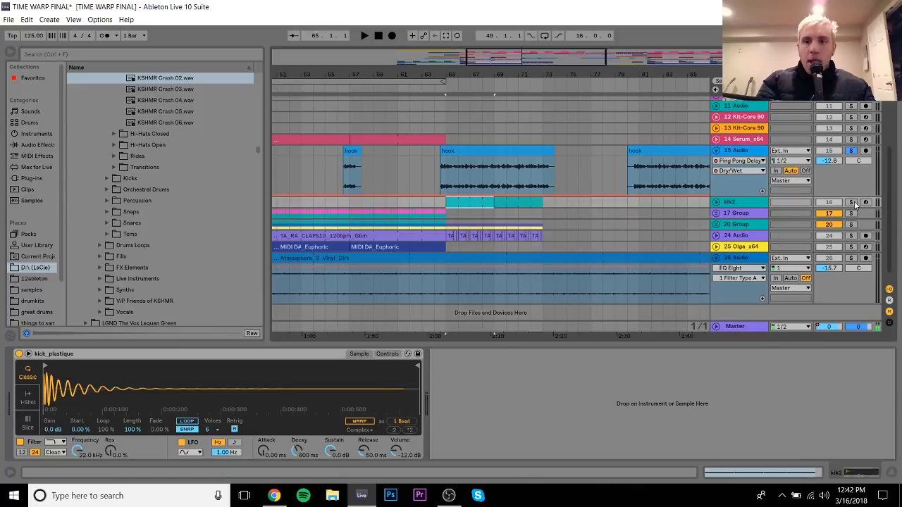
pyautogui.click(851, 203)
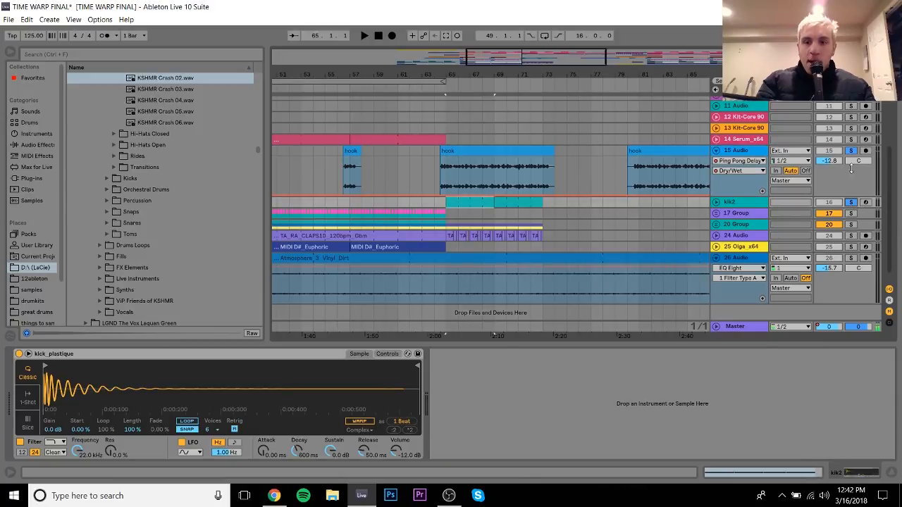
pyautogui.click(715, 202)
pyautogui.press('space')
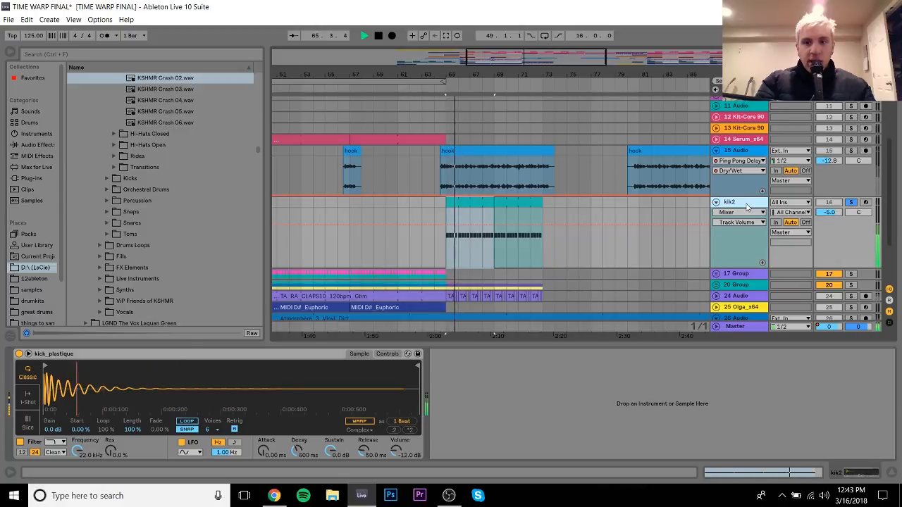
pyautogui.press('space')
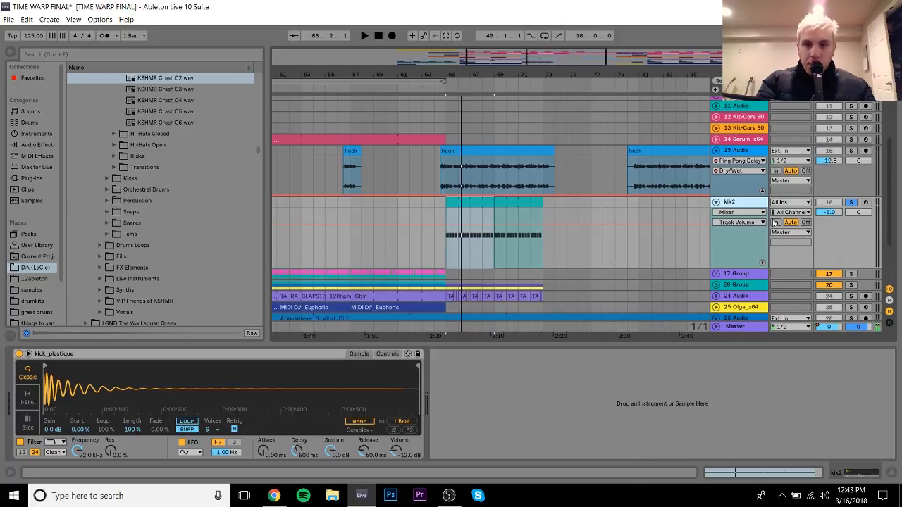
# Unsolo kik2 and play the section from 65.1.1 to hear the kick in the full mix
pyautogui.moveTo(451, 74); pyautogui.dragTo(513, 52)
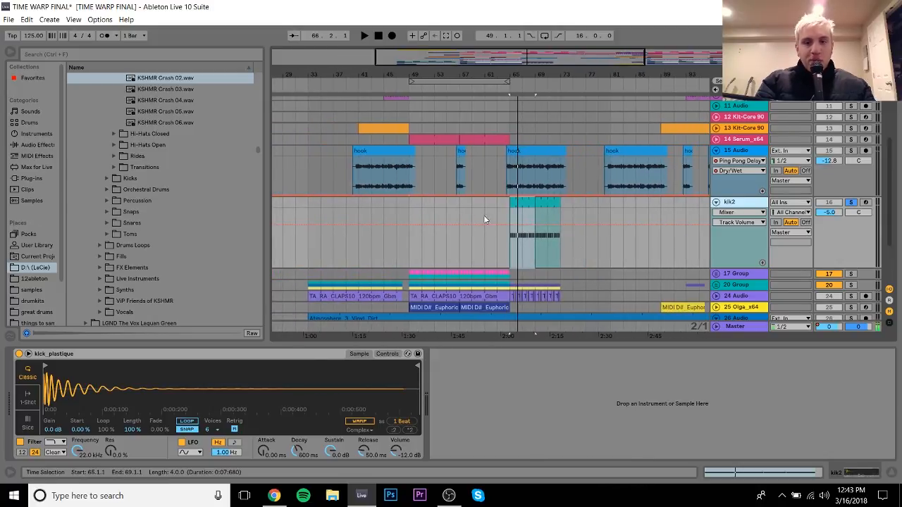
pyautogui.click(851, 203)
pyautogui.press('space')
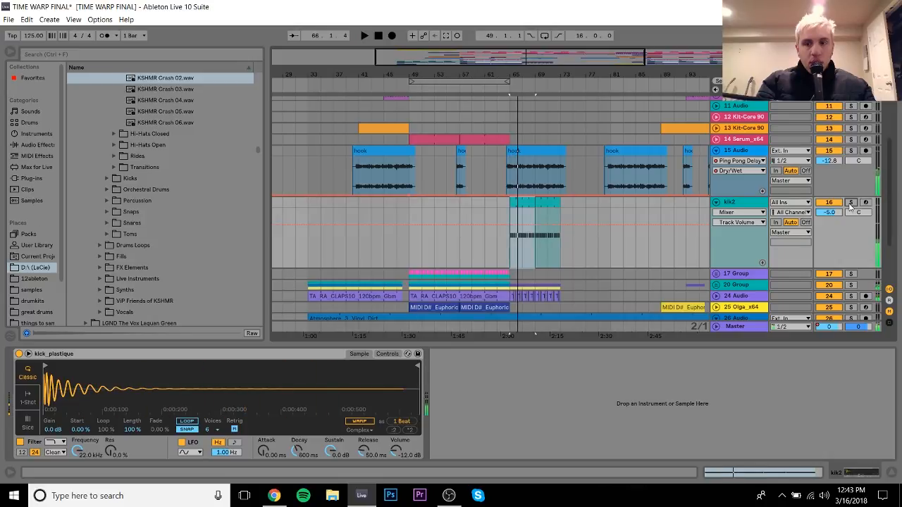
pyautogui.press('space')
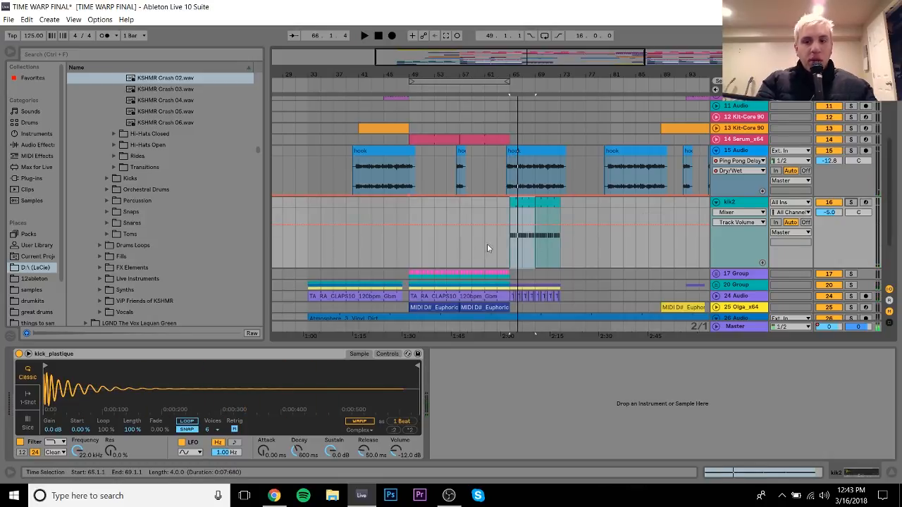
# Fold the kik2 track, set the playback start at 49.1.1 on 17 Group, and solo the VOICE track
pyautogui.click(716, 202)
pyautogui.click(410, 215)
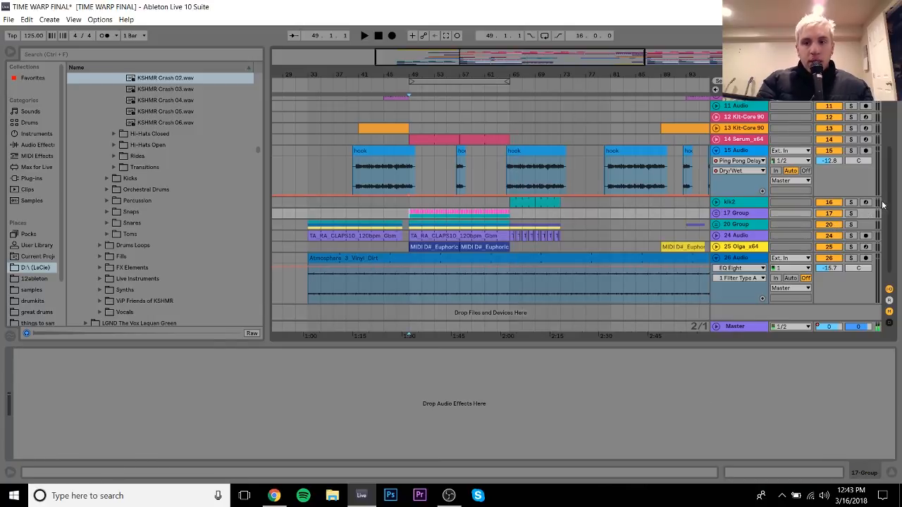
pyautogui.scroll(5, 877, 113)
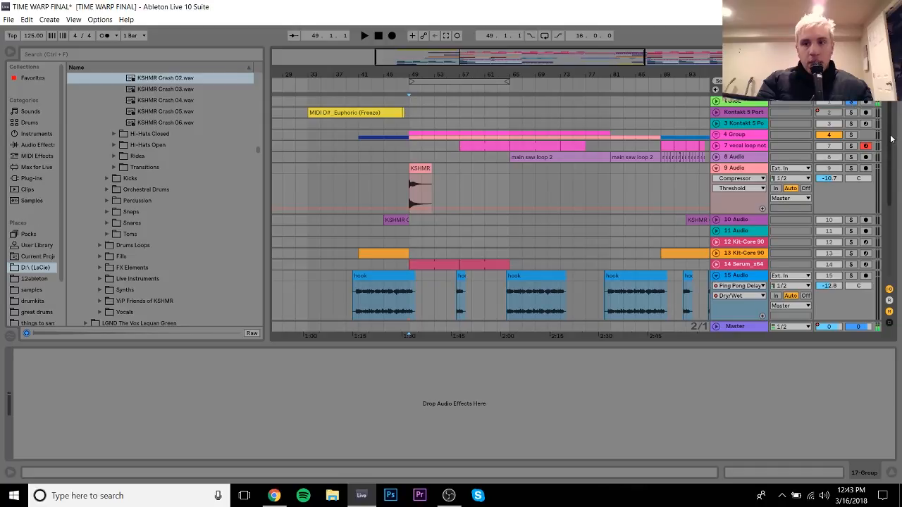
pyautogui.scroll(-5, 847, 217)
# Solo kik2 and 17 Group, play from 49.1.1, and unfold the group to show its kick clips
pyautogui.click(851, 204)
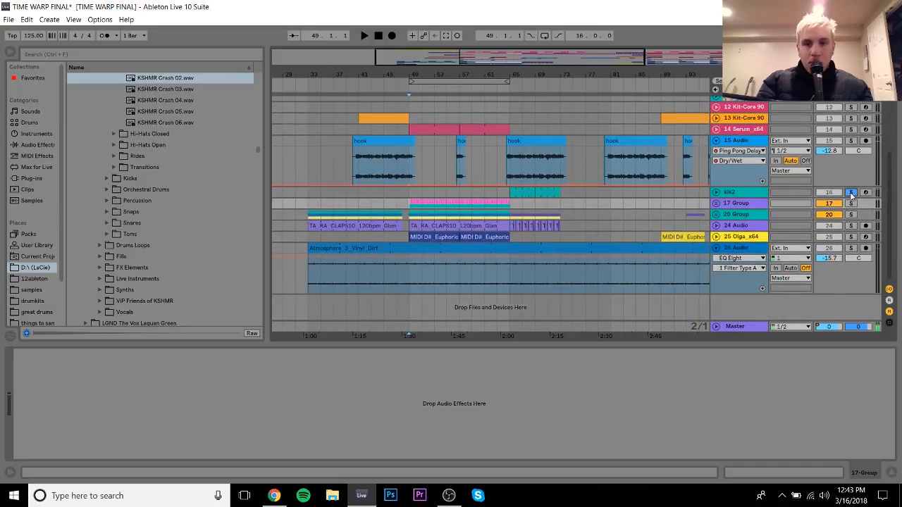
pyautogui.press('space')
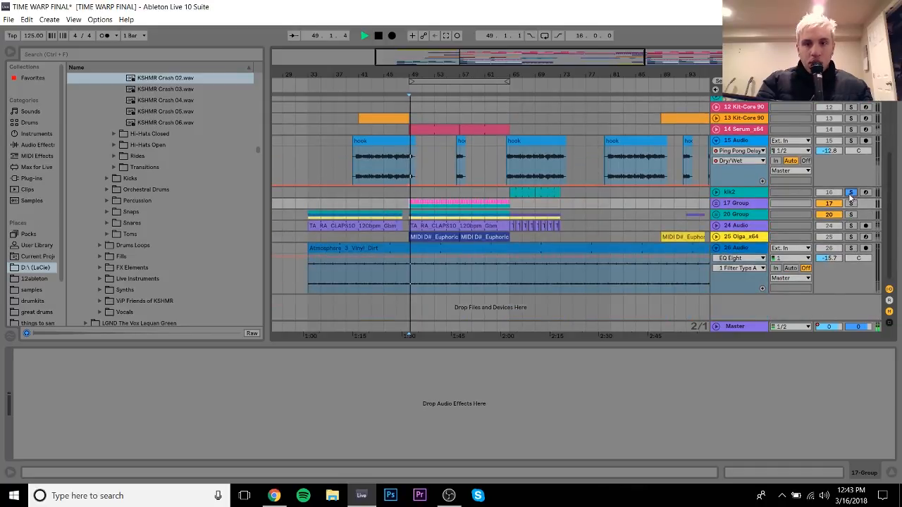
pyautogui.click(716, 204)
pyautogui.moveTo(420, 75); pyautogui.dragTo(417, 183)
pyautogui.press('space')
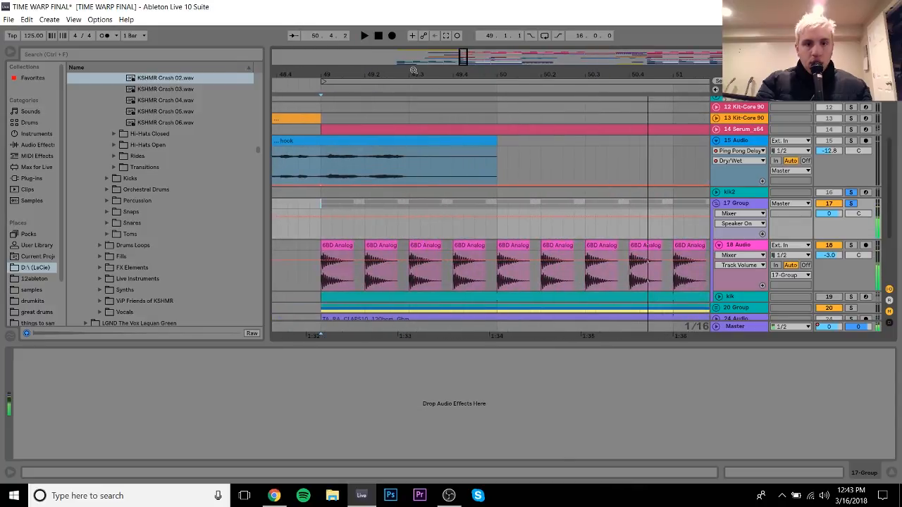
# Compare the EQ Eight curve on 18 Audio with the one on 14 Serum_x64, viewing 18 Audio's curve enlarged
pyautogui.click(339, 280)
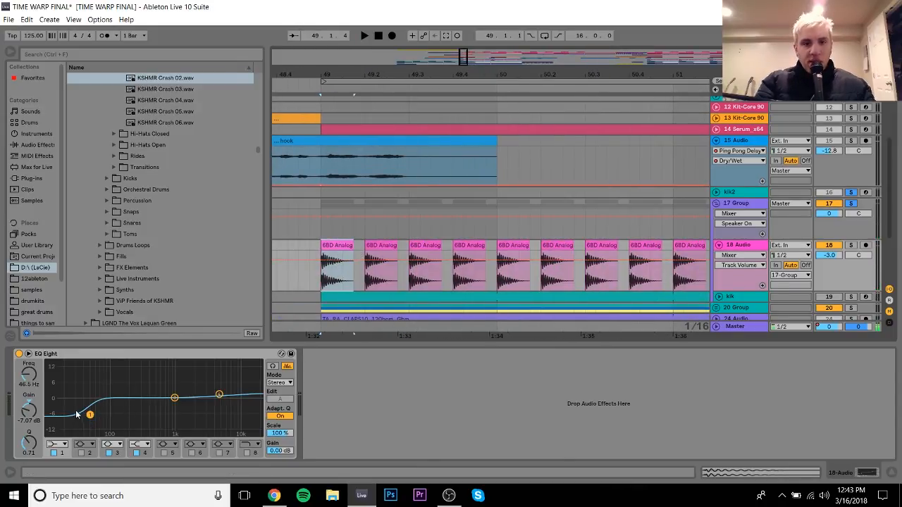
pyautogui.click(756, 132)
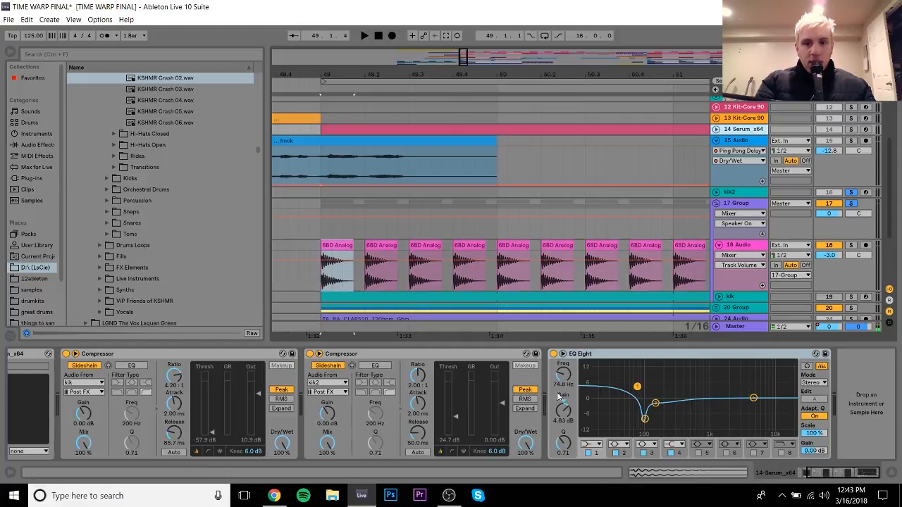
pyautogui.click(715, 243)
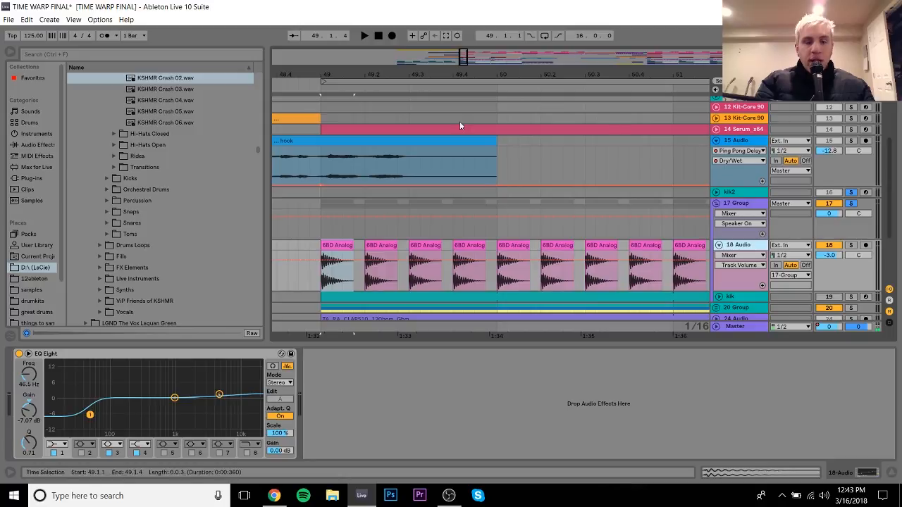
pyautogui.click(752, 129)
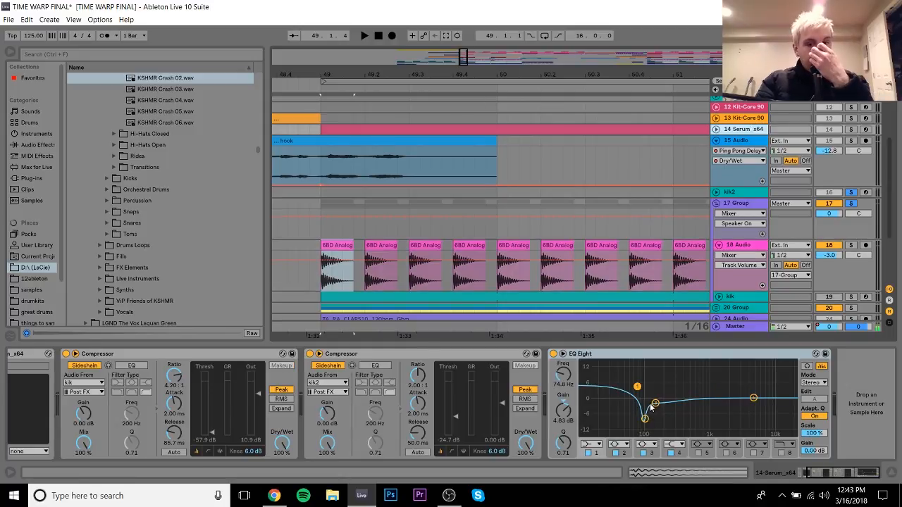
pyautogui.click(751, 245)
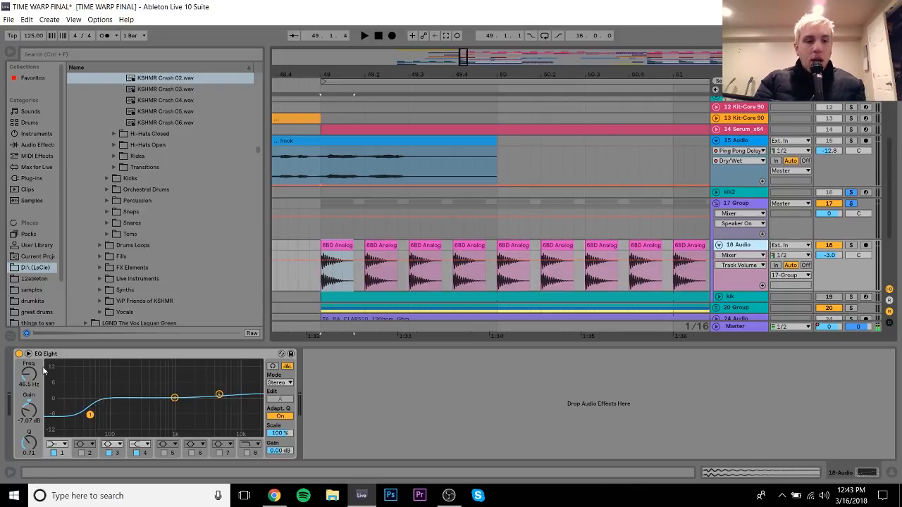
pyautogui.click(29, 354)
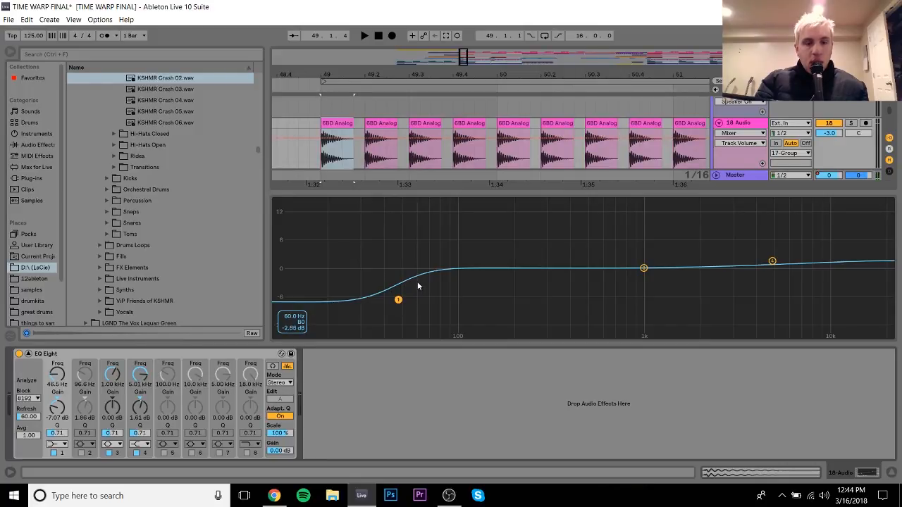
pyautogui.click(28, 353)
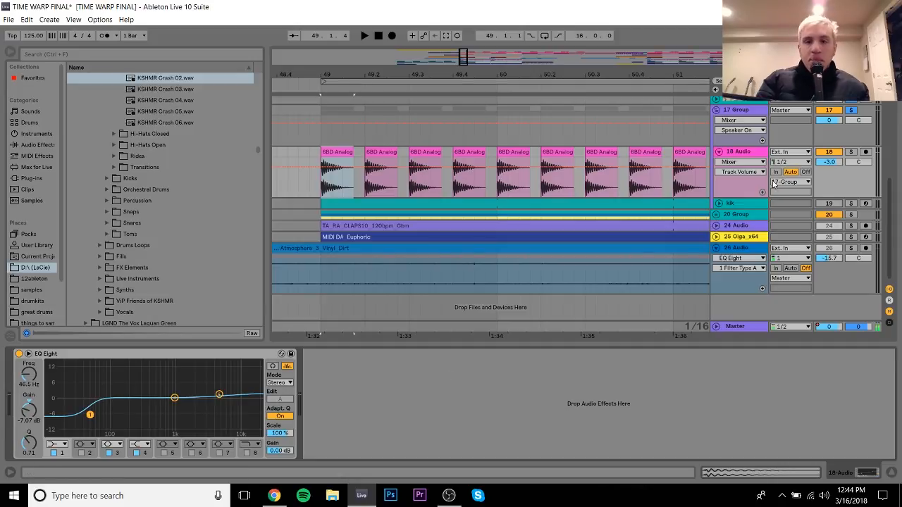
# Audition the kik track's VEE Bassdrum 019 sample in solo, and restore the solo on the whole 17 Group
pyautogui.click(729, 204)
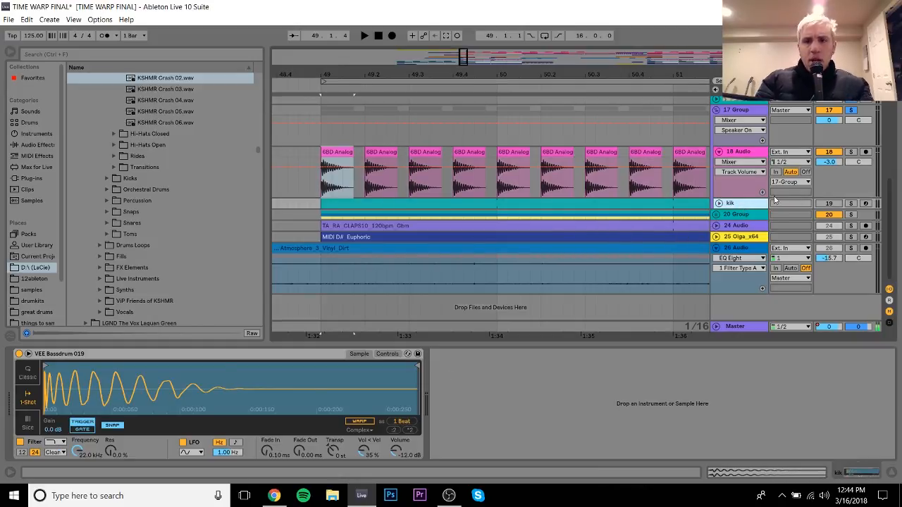
pyautogui.click(851, 204)
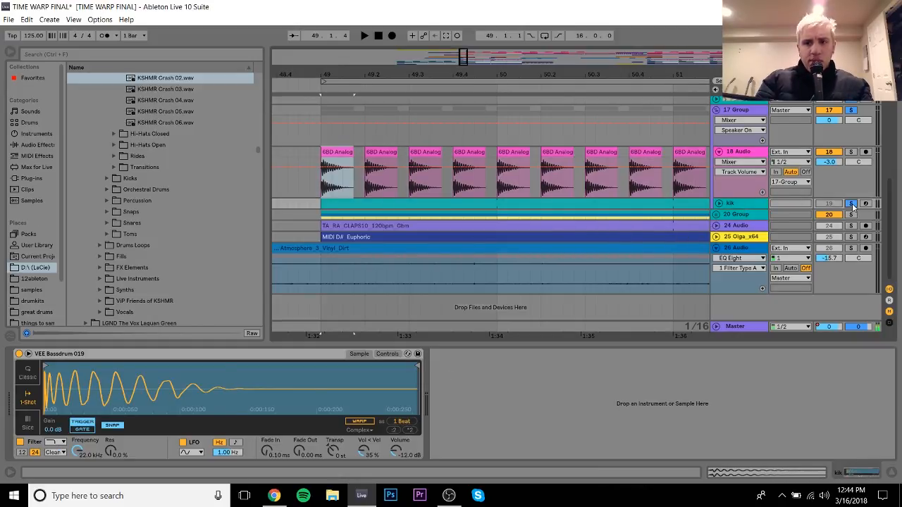
pyautogui.press('space')
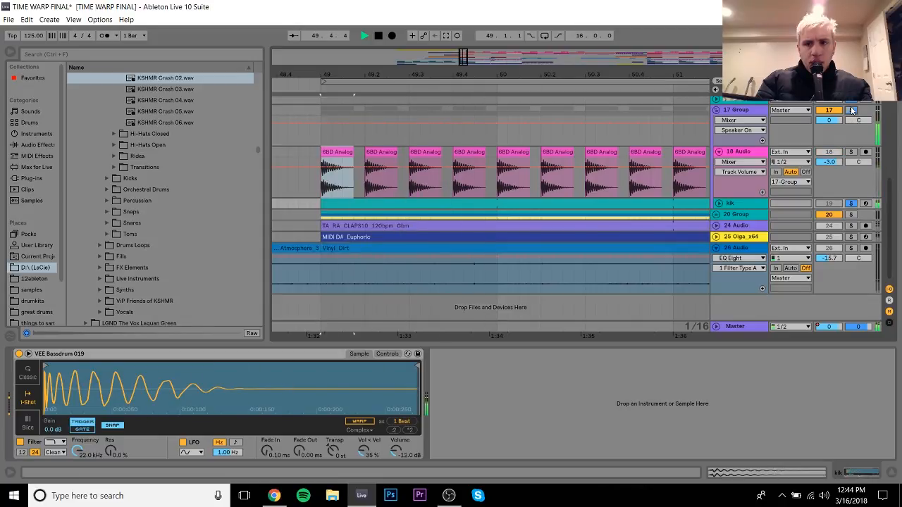
pyautogui.press('space')
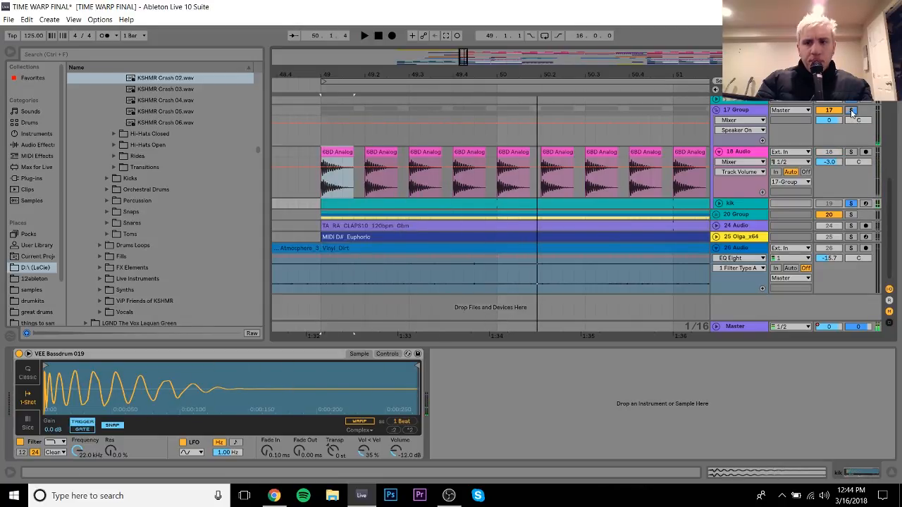
pyautogui.click(851, 111)
pyautogui.click(788, 206)
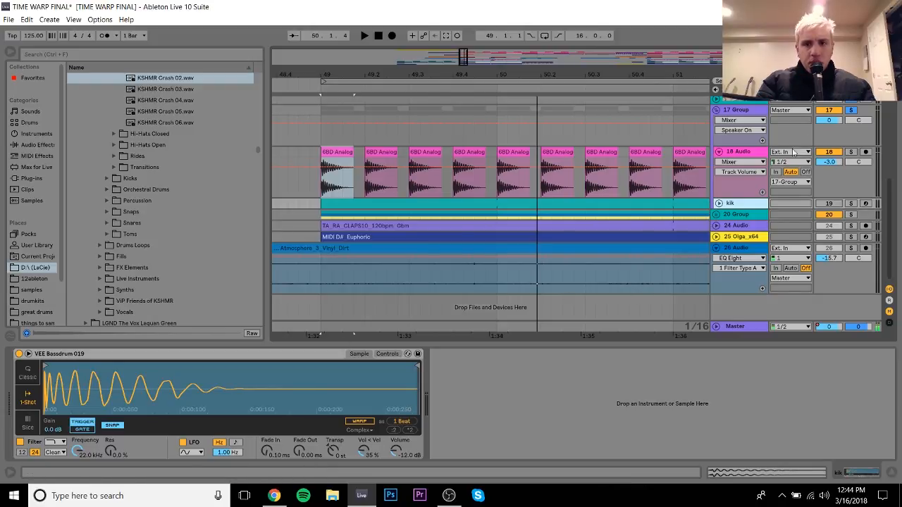
# Examine the devices on 18 Audio and kik, and show the 20 Group's Auto Filter and volume rack
pyautogui.click(751, 152)
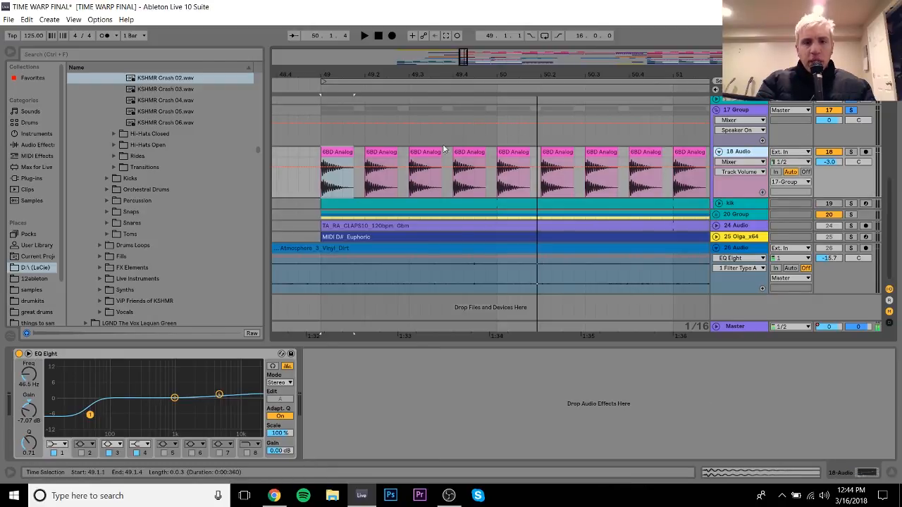
pyautogui.click(749, 205)
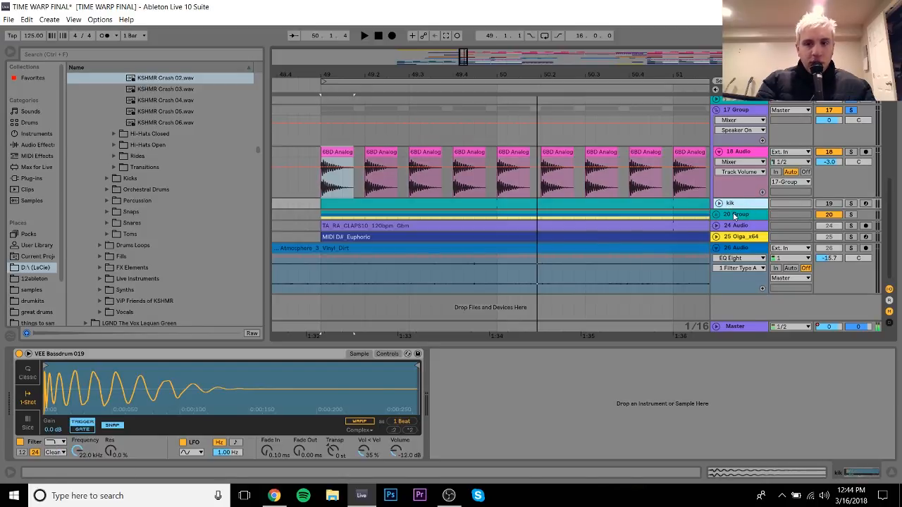
pyautogui.click(752, 215)
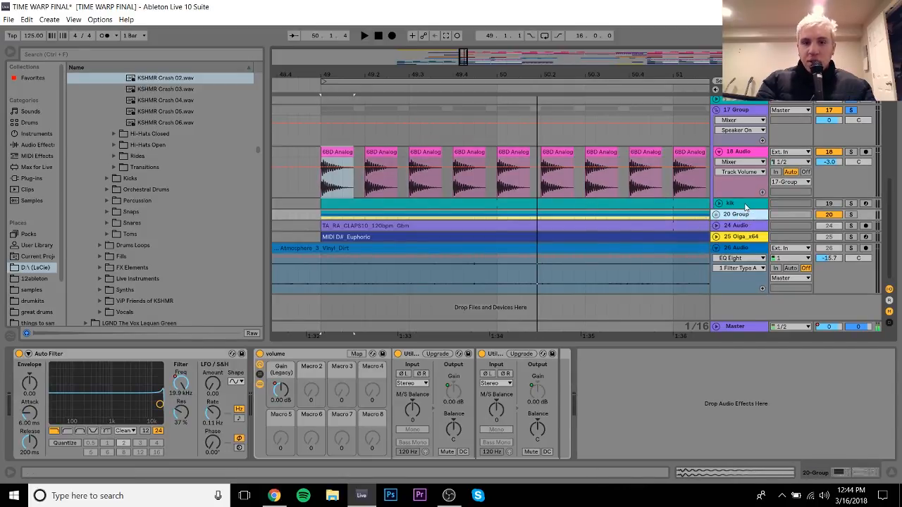
# Switch the solo from 17 Group to 20 Group, audition it from 49.1.1, and unfold the group to show its drum loop tracks
pyautogui.click(852, 111)
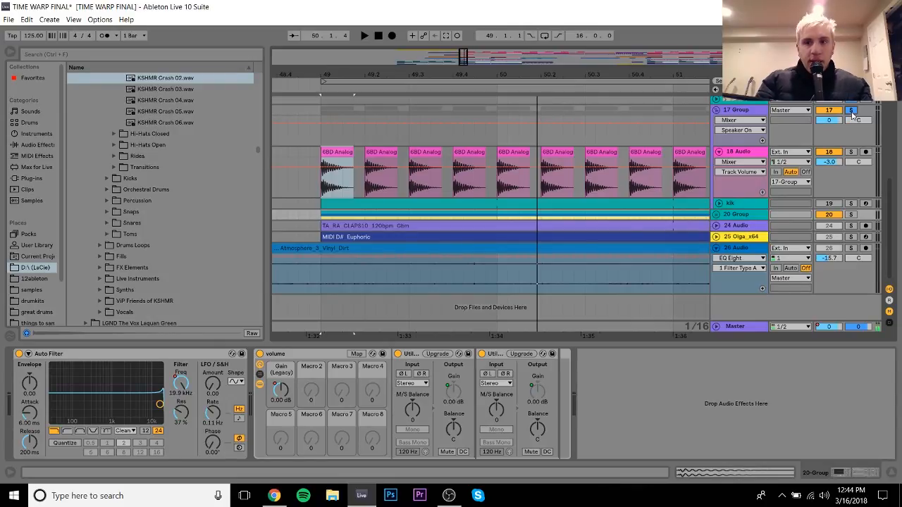
pyautogui.click(851, 215)
pyautogui.press('space')
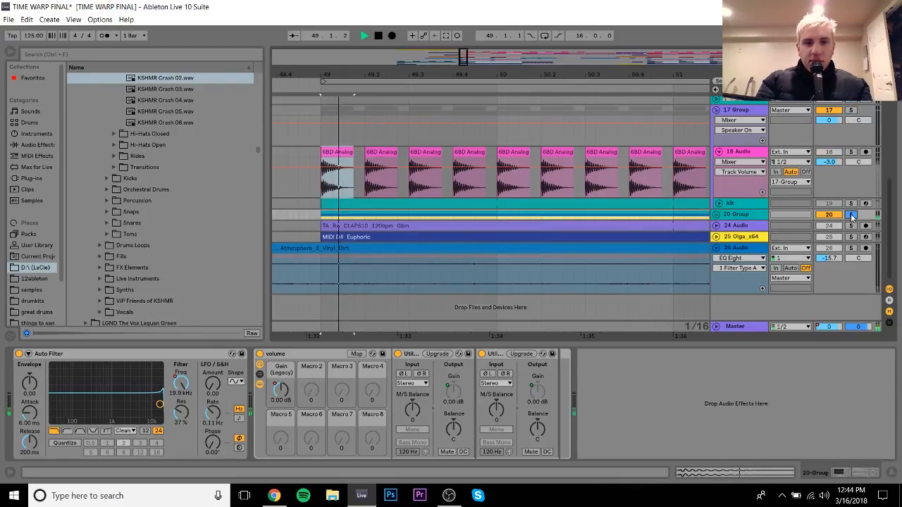
pyautogui.click(715, 215)
pyautogui.press('space')
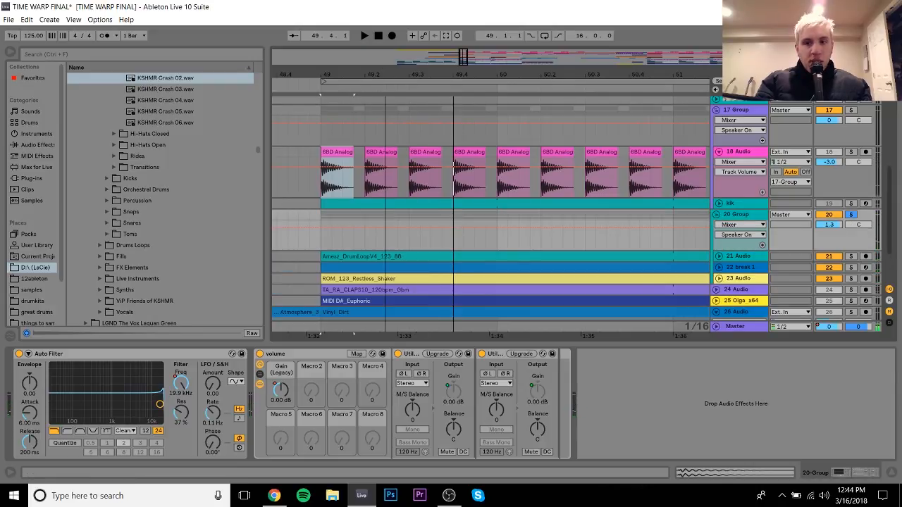
pyautogui.moveTo(385, 74); pyautogui.dragTo(385, 48)
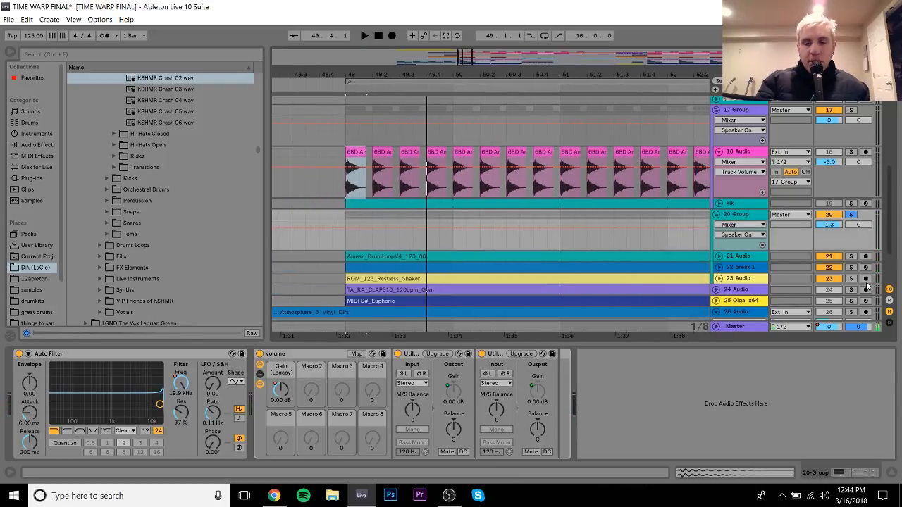
# View the EQ Eight on 23 Audio, and audition the Amesz_DrumLoopV4_123_88 loop on 21 Audio in solo, viewing its EQ Eight
pyautogui.click(737, 280)
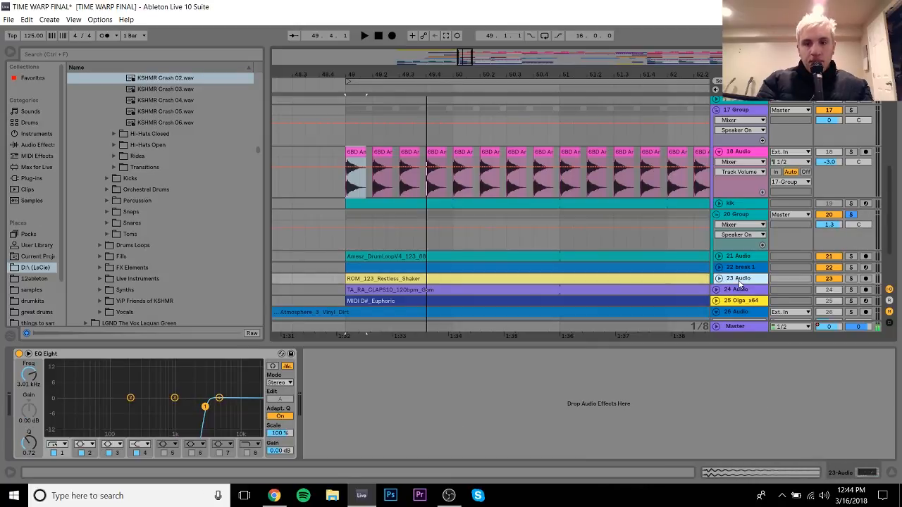
pyautogui.press('space')
pyautogui.click(851, 257)
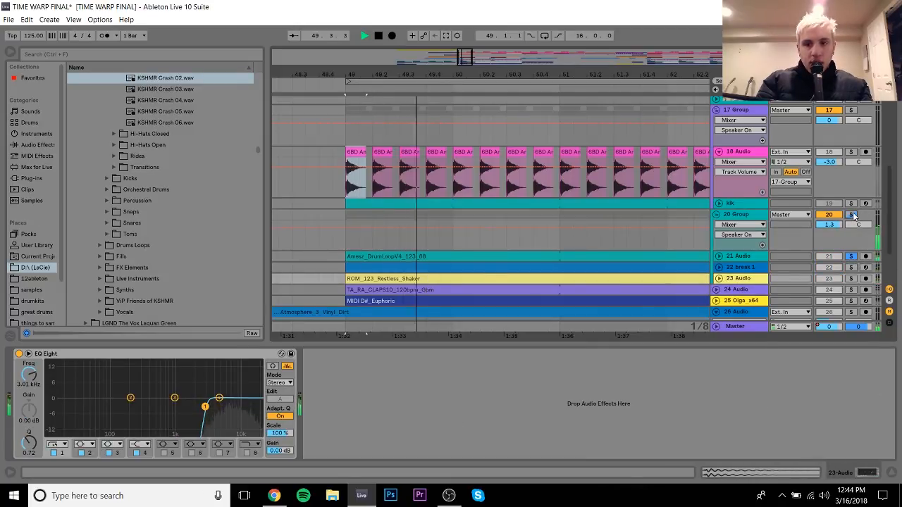
pyautogui.press('space')
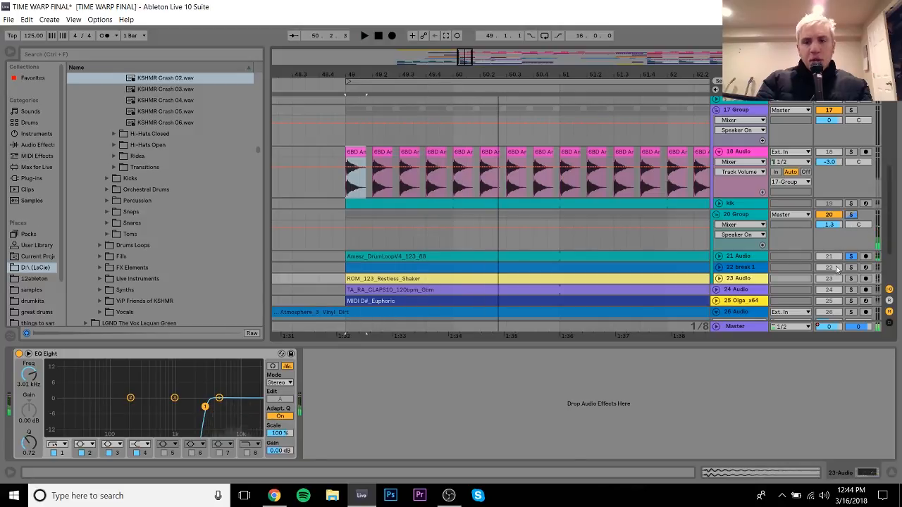
pyautogui.click(735, 257)
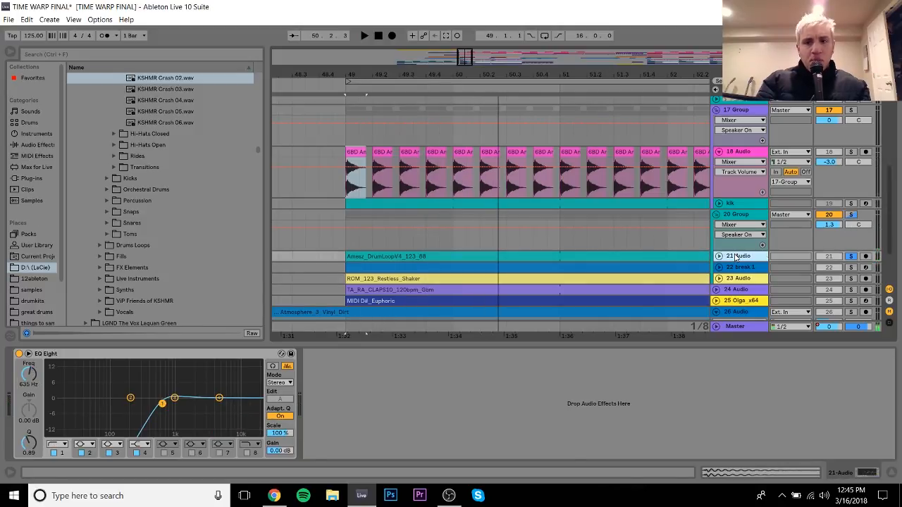
# Move the solo from 21 Audio to 22 break 1 and audition it, showing its sampler, Easy Wash Out rack and EQ Eight
pyautogui.click(851, 258)
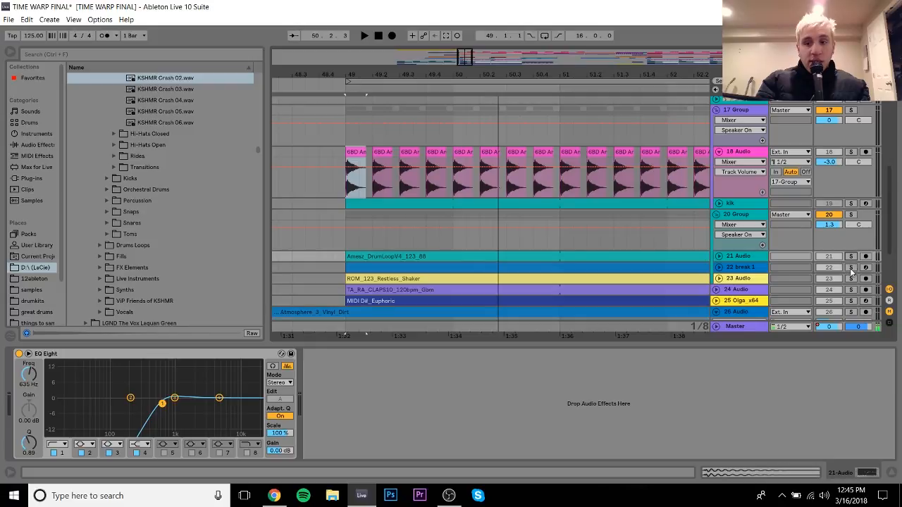
pyautogui.click(851, 267)
pyautogui.press('space')
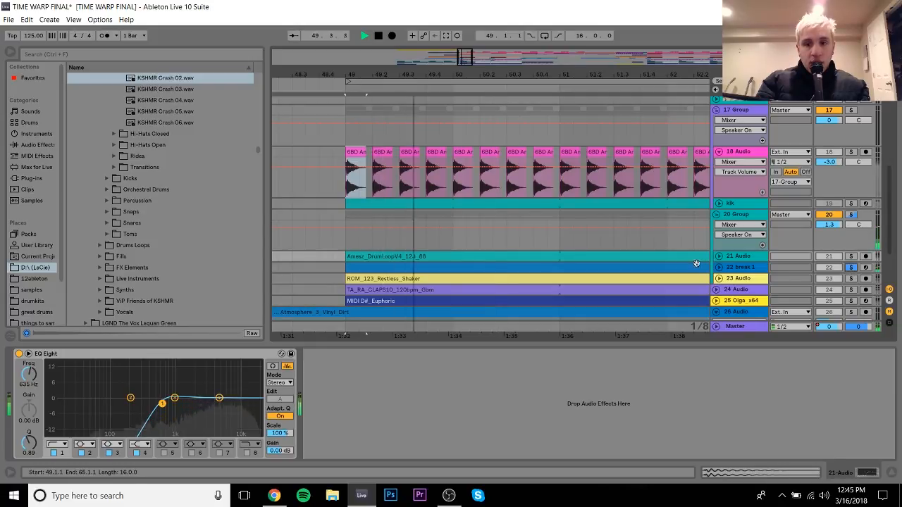
pyautogui.click(666, 266)
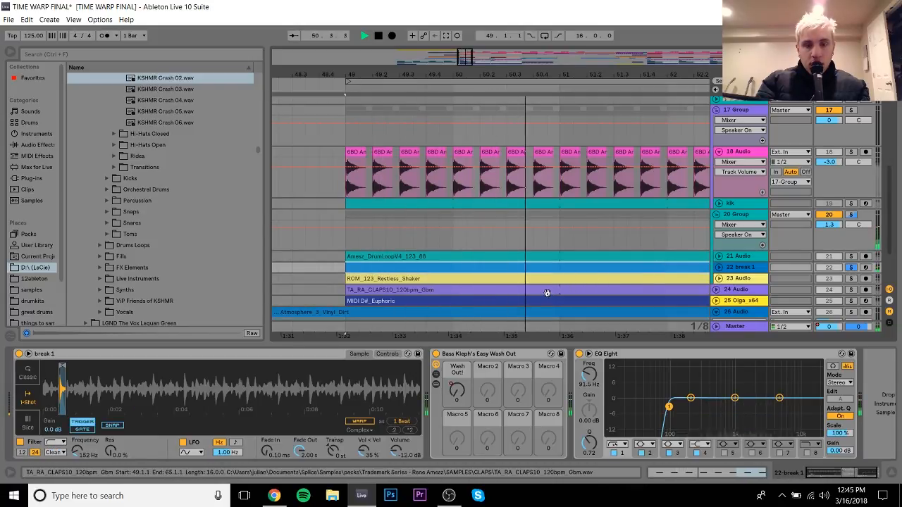
pyautogui.press('space')
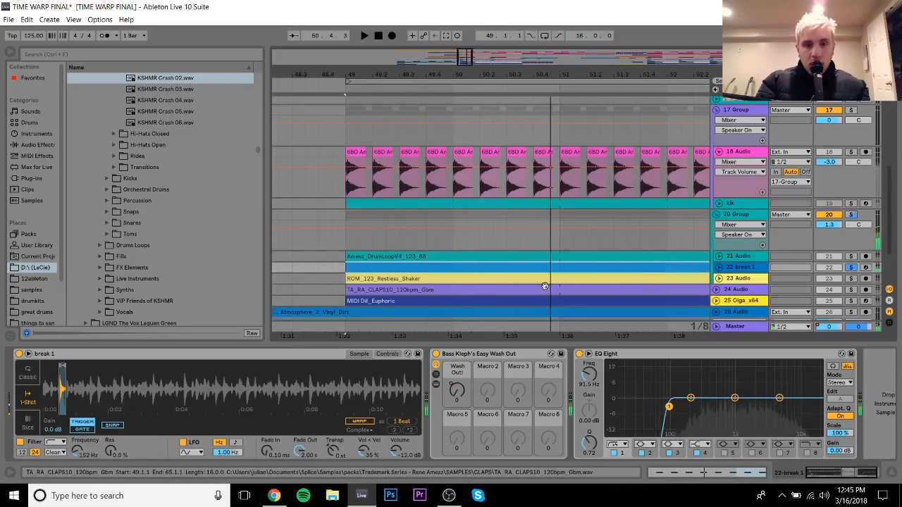
# Compare the devices on 21 Audio and 22 break 1, and locate the break 1 sample in the browser's breaks folder
pyautogui.click(739, 256)
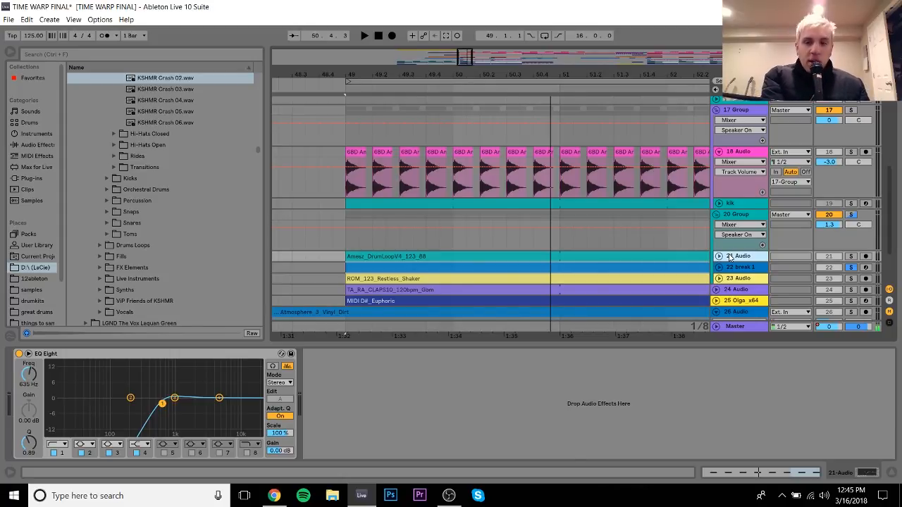
pyautogui.click(736, 267)
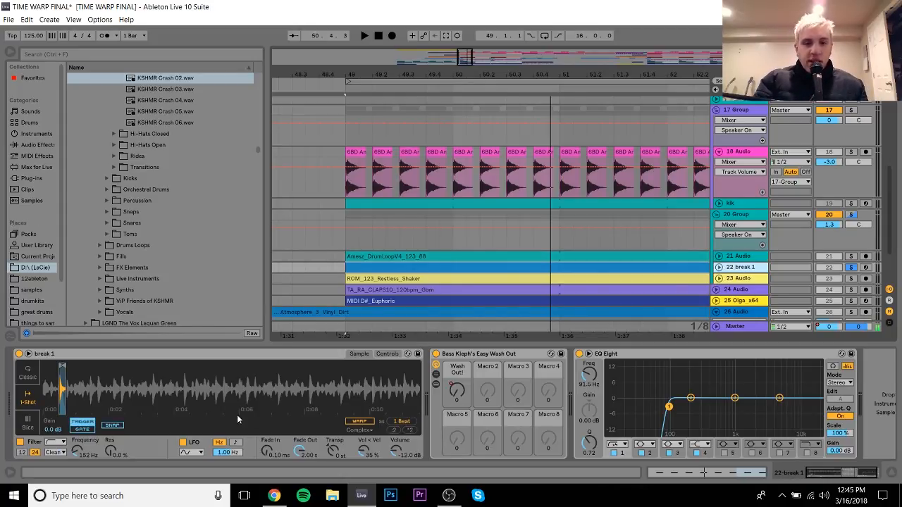
pyautogui.rightClick(100, 403)
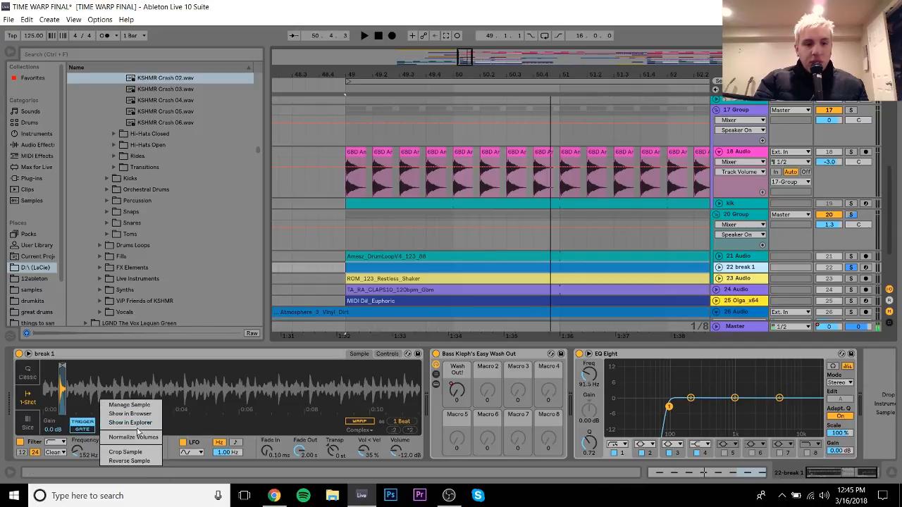
pyautogui.click(134, 413)
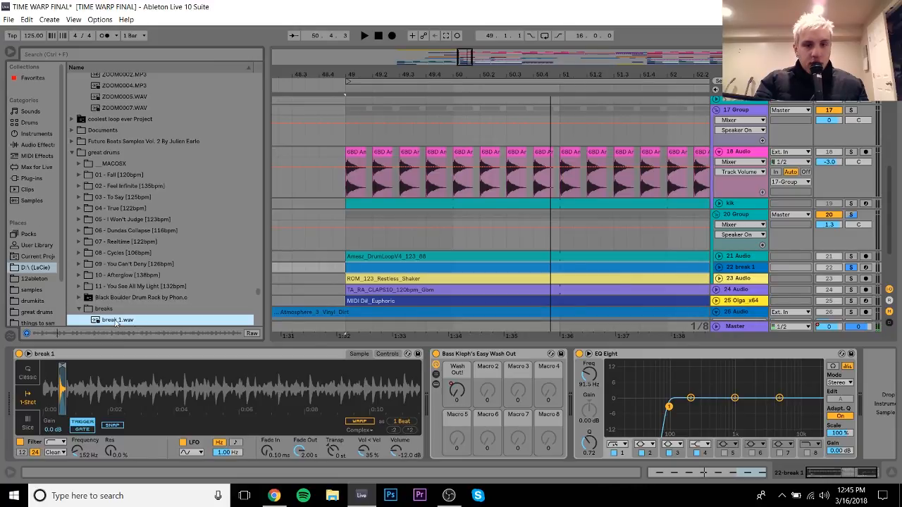
pyautogui.click(115, 310)
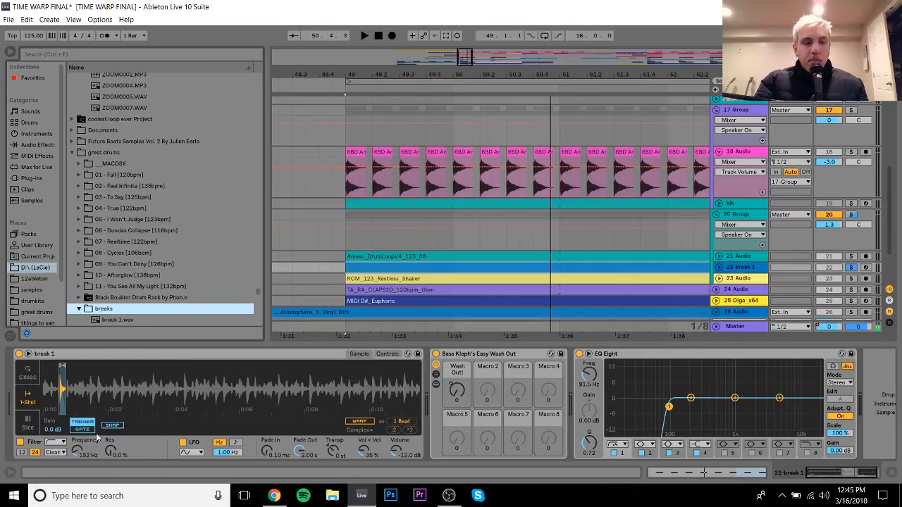
# Audition the ROM_123_Restless_Shaker loop on 23 Audio in solo, briefly adding 21 Audio to the solo, and view its EQ Eight
pyautogui.click(851, 268)
pyautogui.press('space')
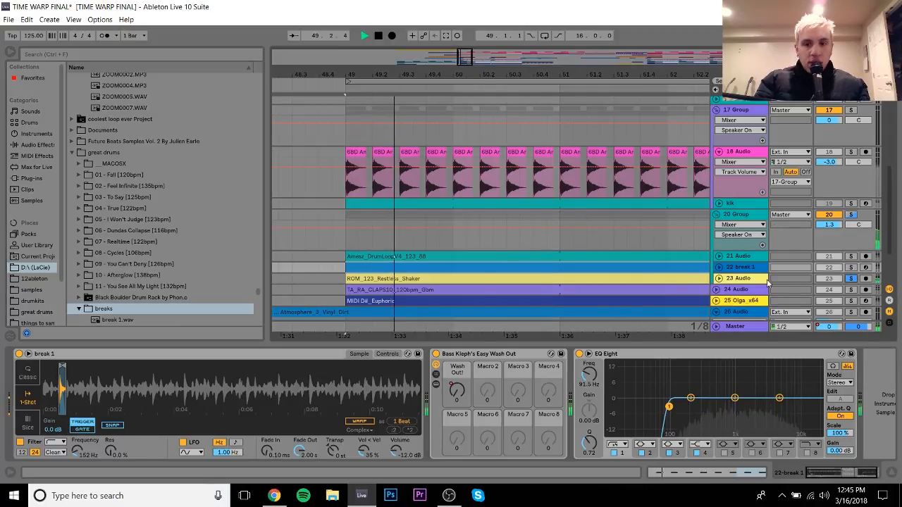
pyautogui.click(783, 277)
pyautogui.keyDown('ctrl'); pyautogui.click(853, 258); pyautogui.keyUp('ctrl')
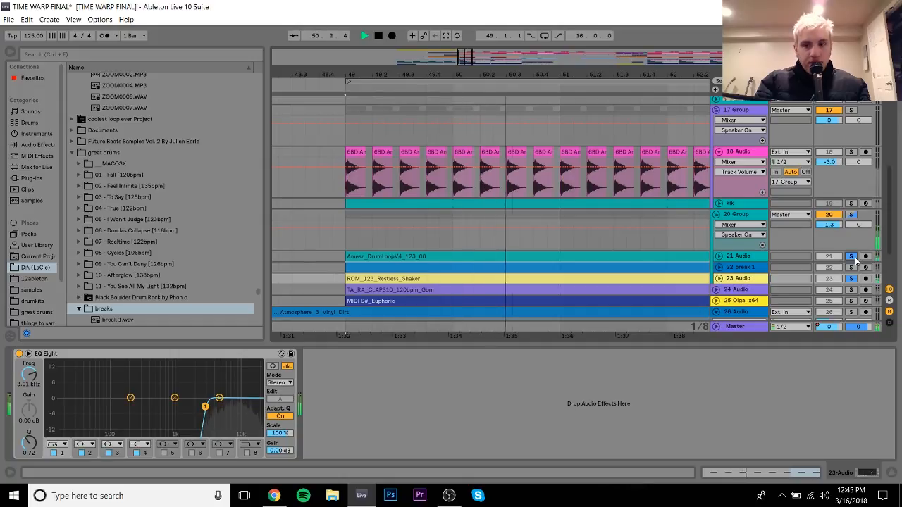
pyautogui.keyDown('ctrl'); pyautogui.click(853, 259); pyautogui.keyUp('ctrl')
pyautogui.press('space')
pyautogui.click(853, 258)
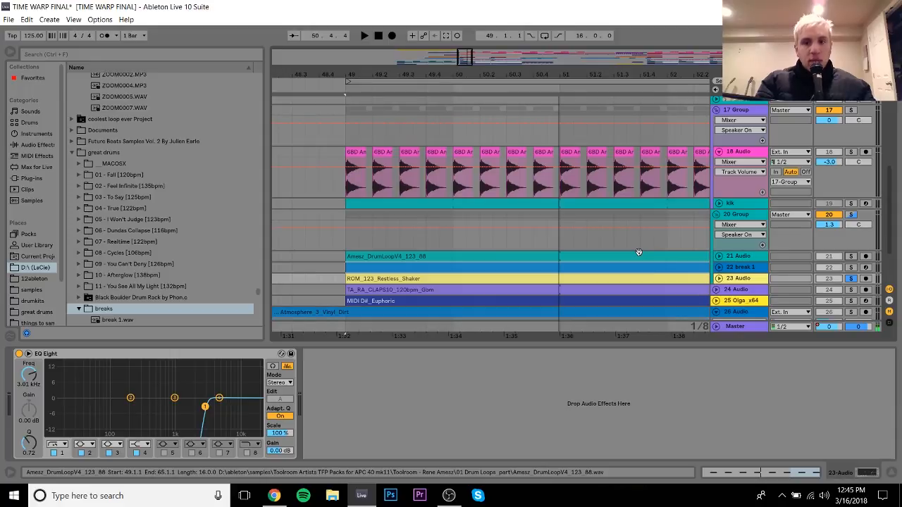
pyautogui.press('space')
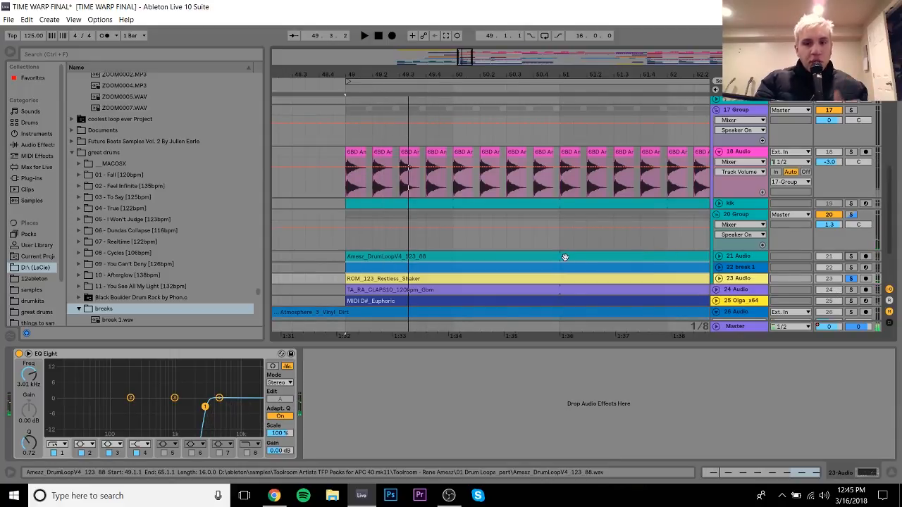
# Solo 24 Audio and audition its TA_RA_CLAPS10_120bpm_Gbm clips from bar 33 and from bar 49
pyautogui.moveTo(502, 76); pyautogui.dragTo(470, 75)
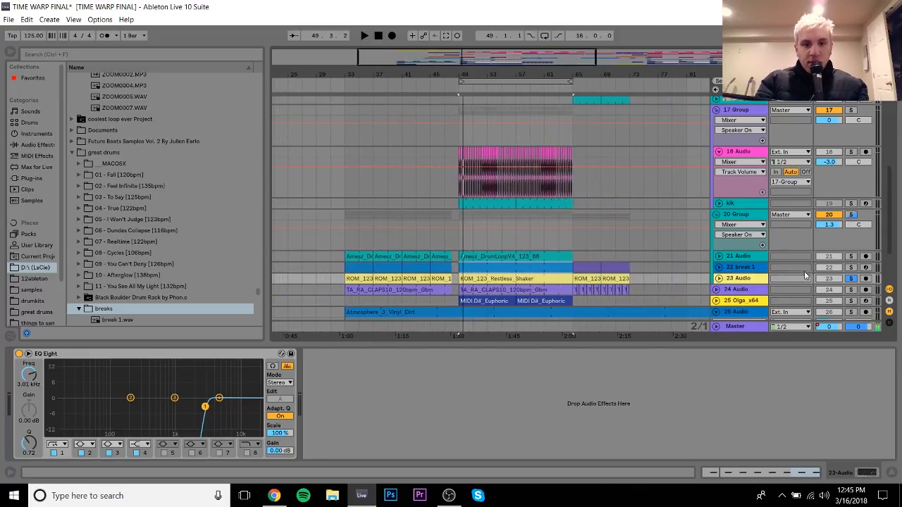
pyautogui.click(851, 290)
pyautogui.click(367, 291)
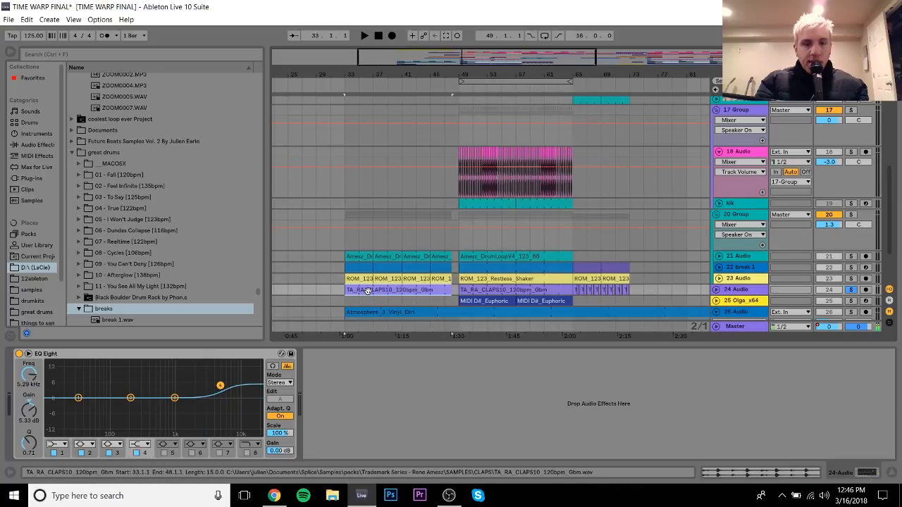
pyautogui.press('space')
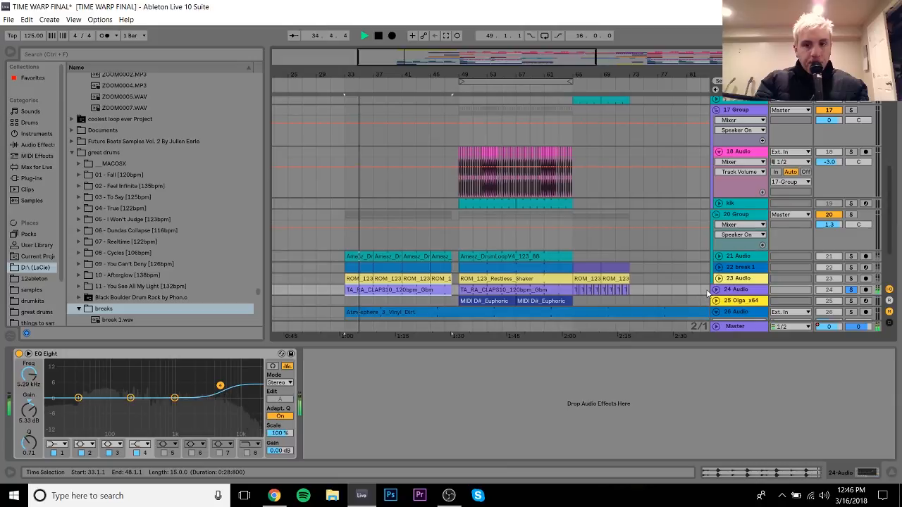
pyautogui.click(519, 291)
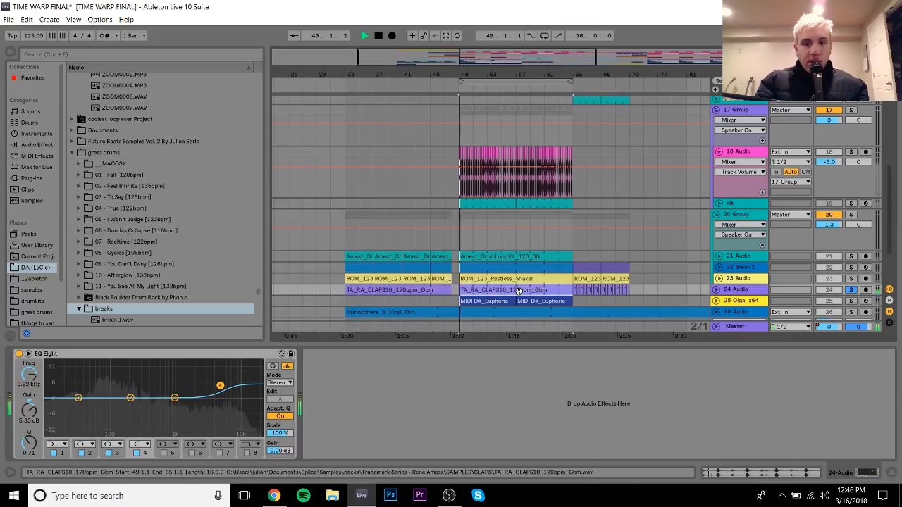
# Audition the chopped clap clips on 24 Audio from bar 65
pyautogui.moveTo(588, 87); pyautogui.dragTo(589, 134)
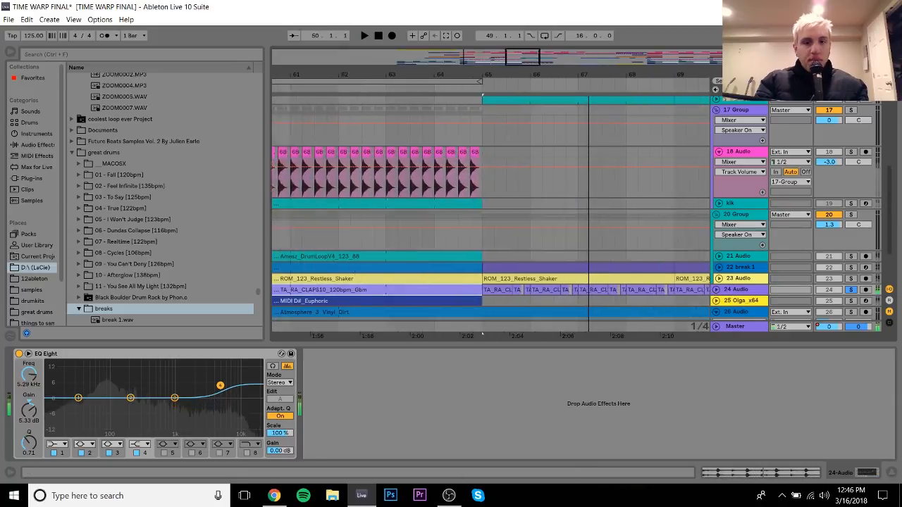
pyautogui.click(480, 290)
pyautogui.press('space')
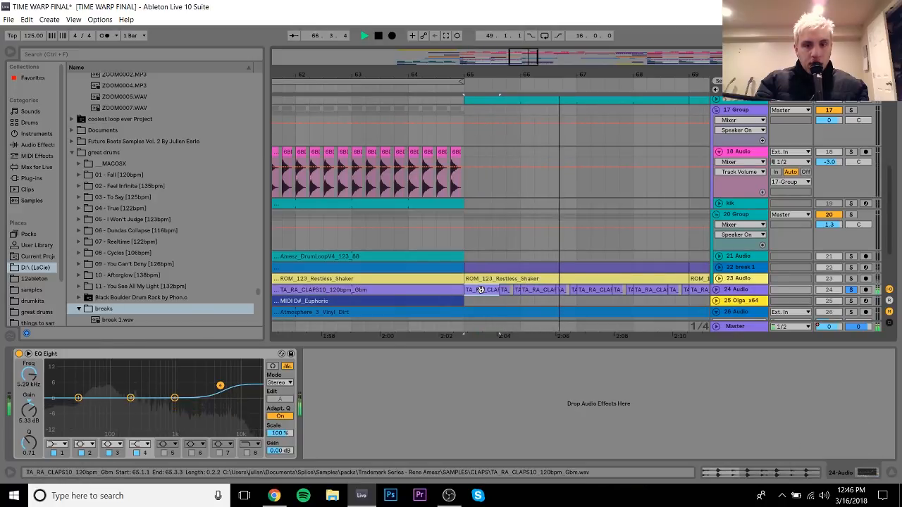
pyautogui.press('space')
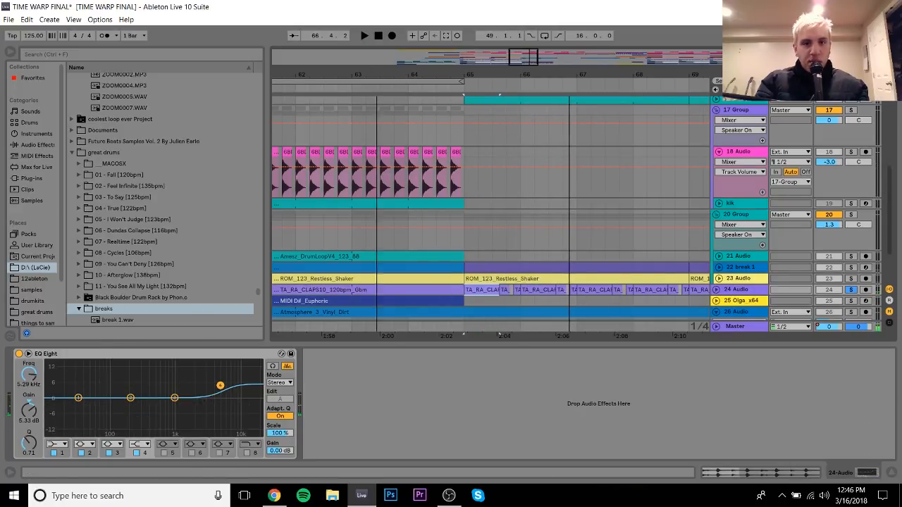
# Locate the bar 33 clap clip's sample, TA_RA_CLAPS10_120bpm_Gbm.wav, in the browser
pyautogui.moveTo(377, 75); pyautogui.dragTo(513, 17)
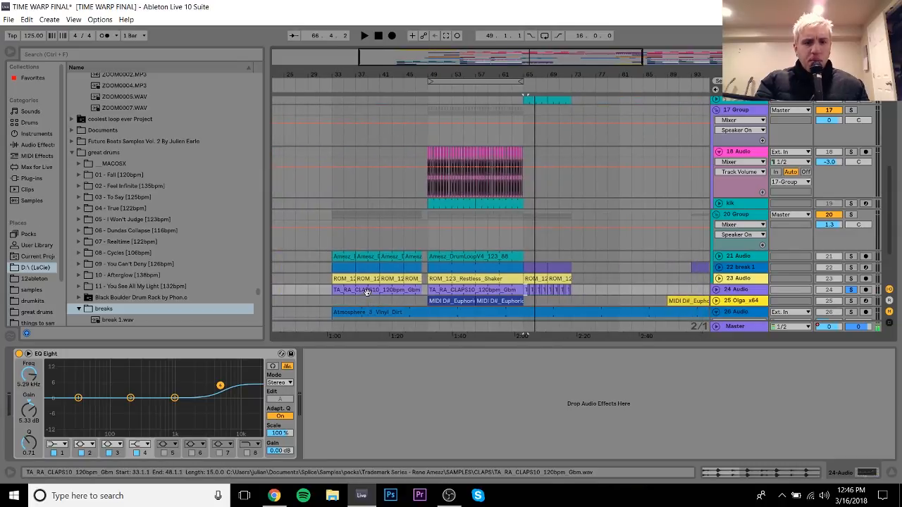
pyautogui.click(367, 292)
pyautogui.rightClick(367, 292)
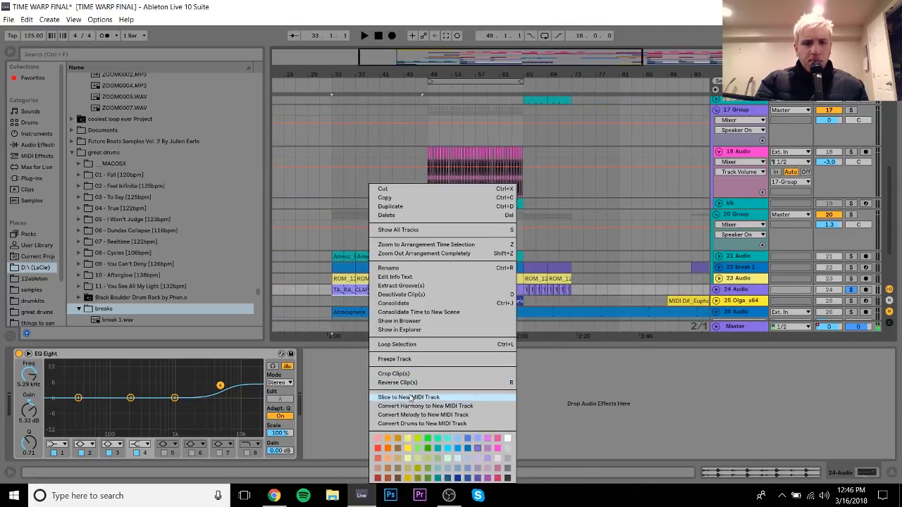
pyautogui.click(407, 321)
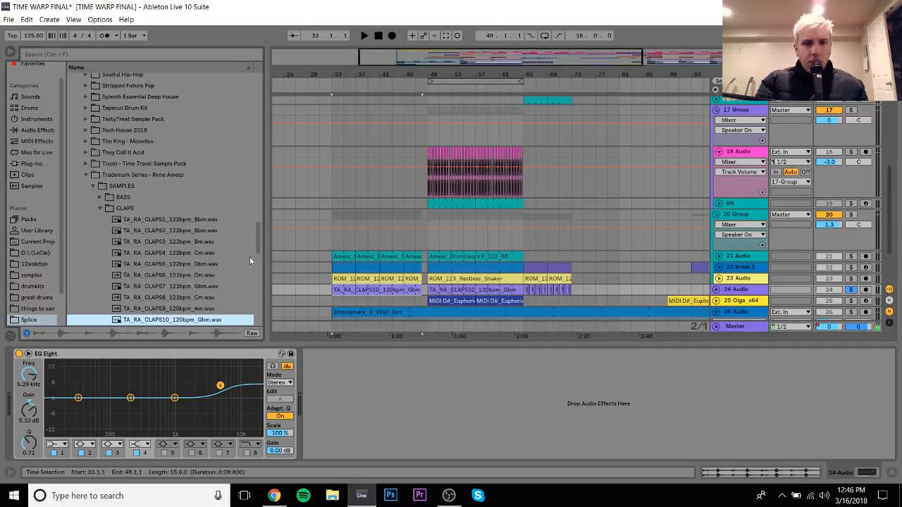
pyautogui.click(185, 320)
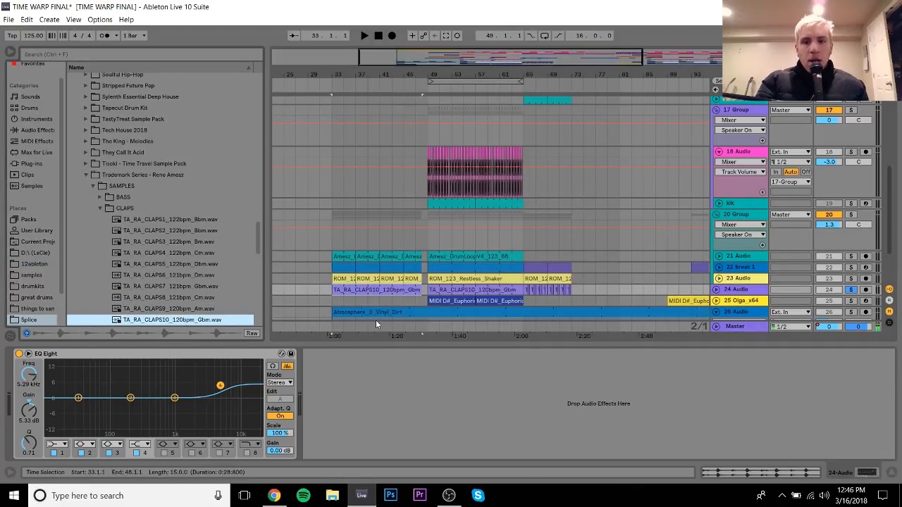
# Remove the solo from 24 Audio, play the full mix from 33.1.1, and fold 20 Group
pyautogui.moveTo(424, 71); pyautogui.dragTo(653, 71)
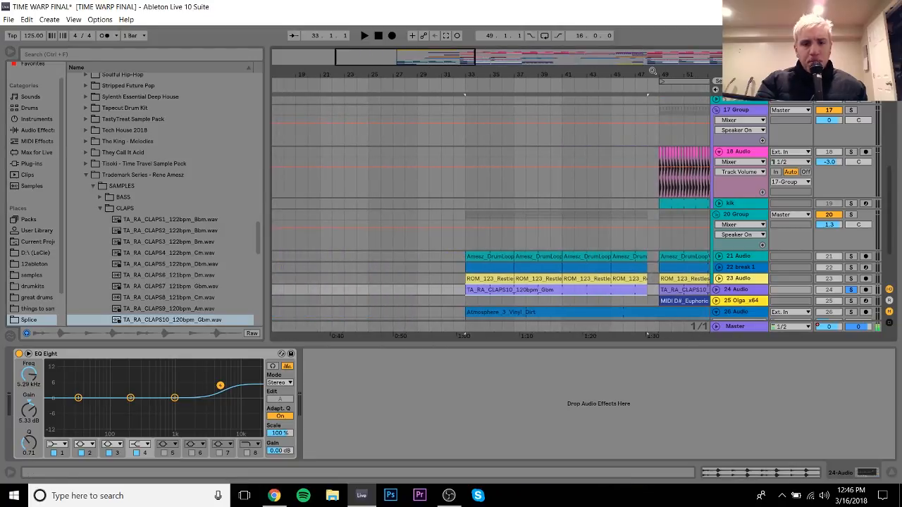
pyautogui.click(853, 291)
pyautogui.press('space')
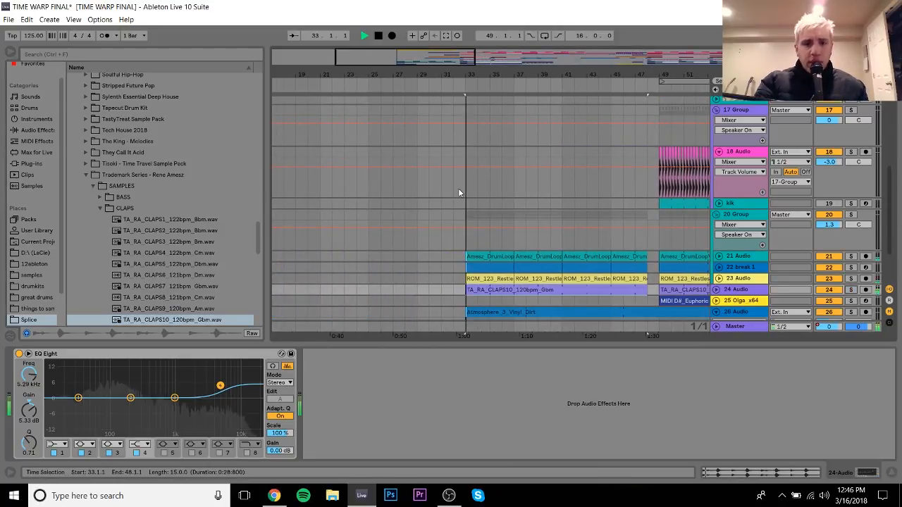
pyautogui.click(715, 214)
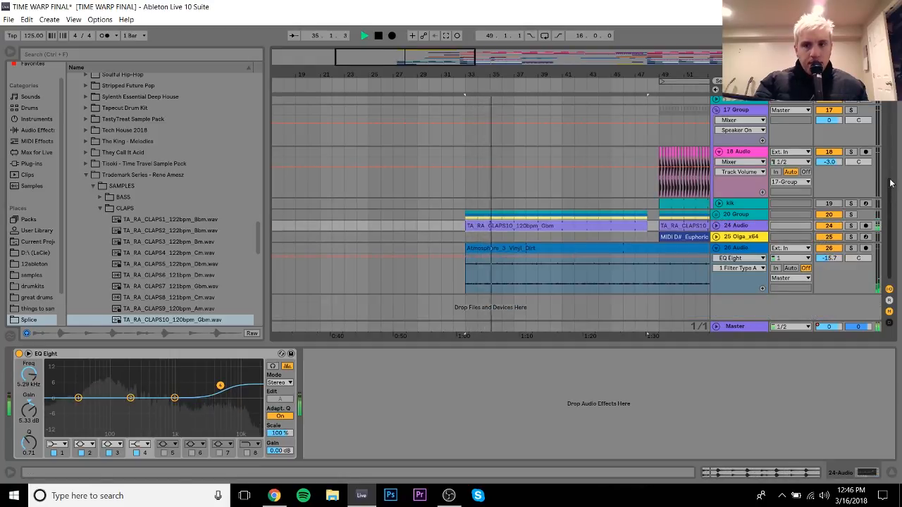
# Stop playback and look over the arrangement's tracks around bars 33 to 61
pyautogui.moveTo(891, 183); pyautogui.dragTo(897, 253)
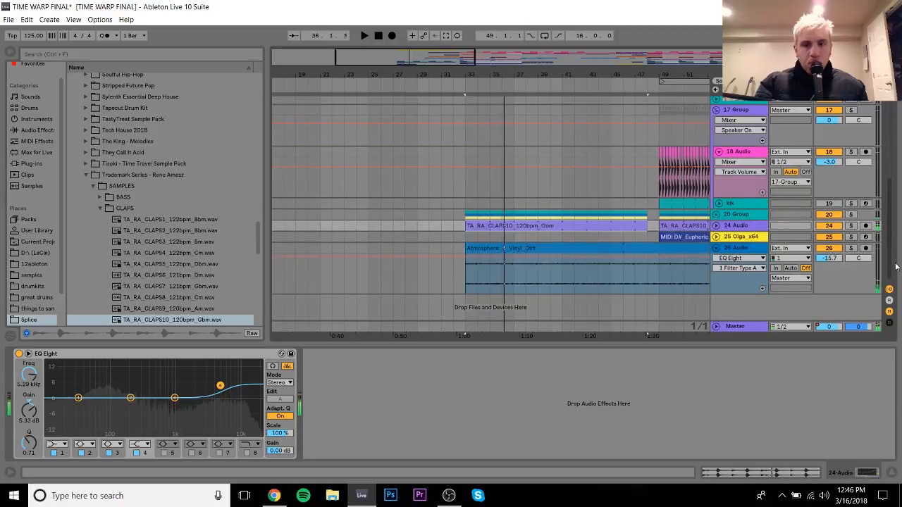
pyautogui.press('space')
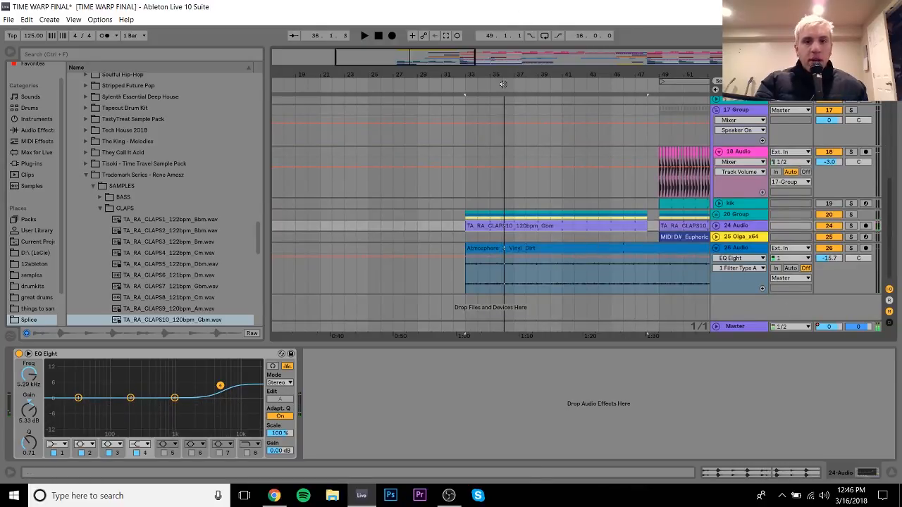
pyautogui.hscroll(5, 372, 133)
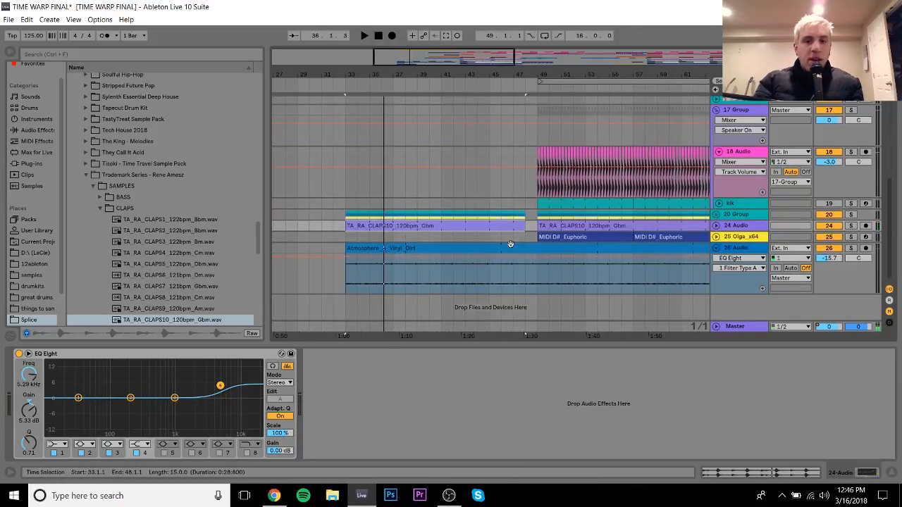
pyautogui.scroll(5, 889, 209)
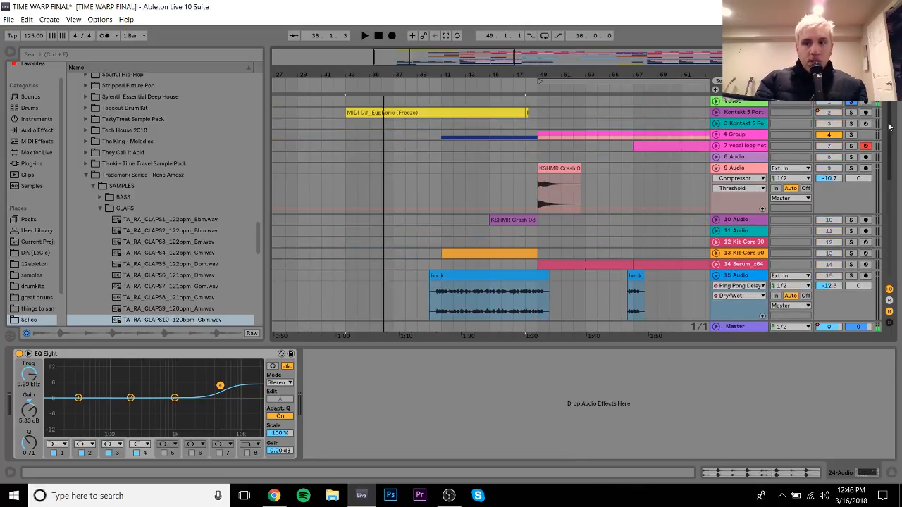
pyautogui.scroll(-5, 889, 211)
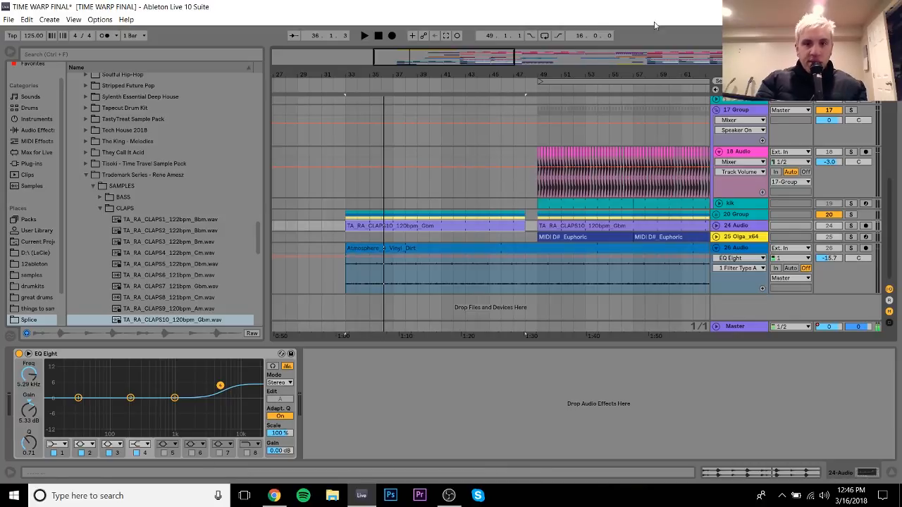
# Solo 25 Olga_x64 and audition its MIDI clip from bar 49
pyautogui.moveTo(601, 69); pyautogui.dragTo(456, 141)
pyautogui.click(756, 241)
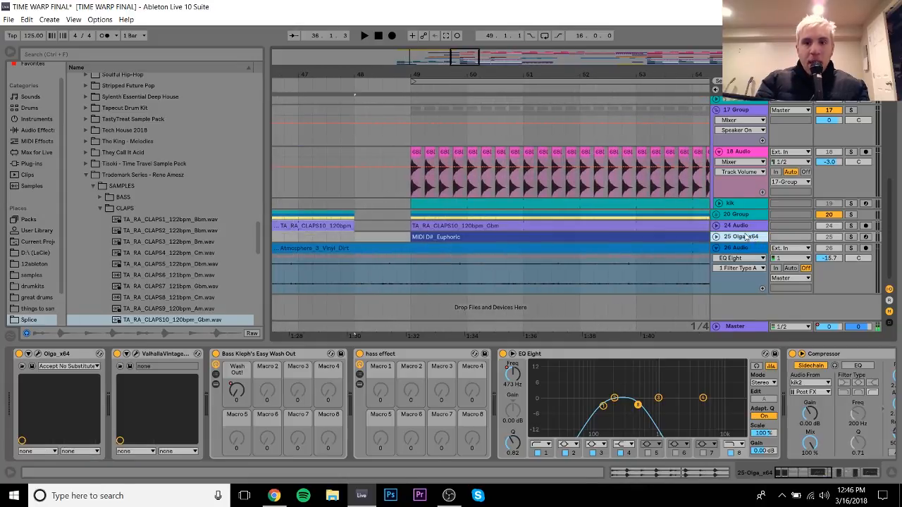
pyautogui.click(849, 238)
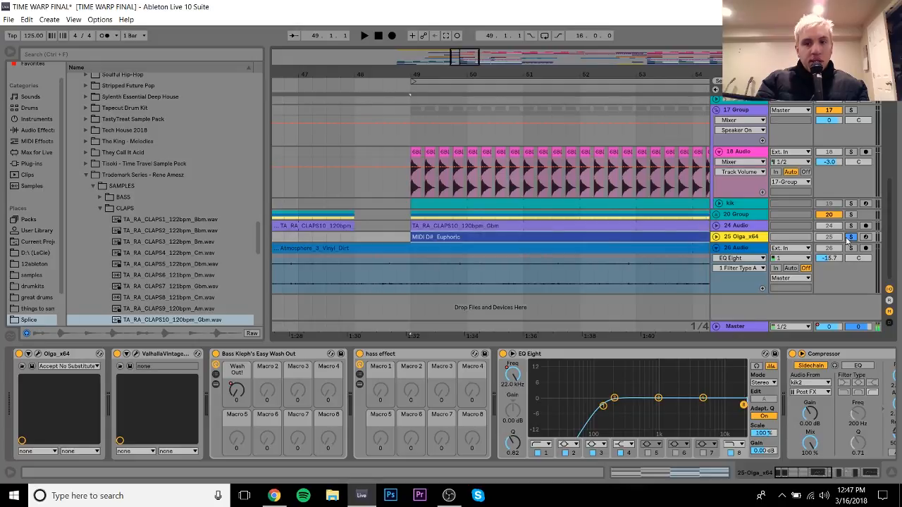
pyautogui.press('space')
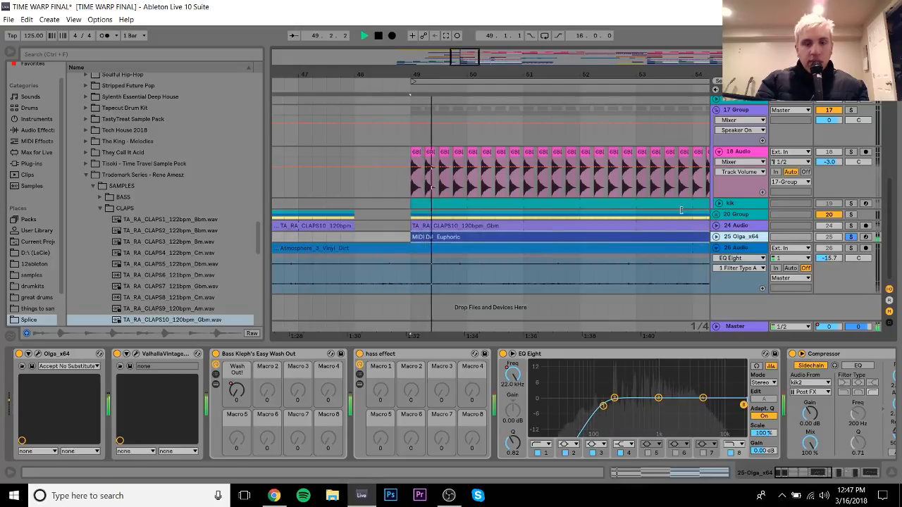
pyautogui.moveTo(449, 72); pyautogui.dragTo(393, 72)
pyautogui.press('space')
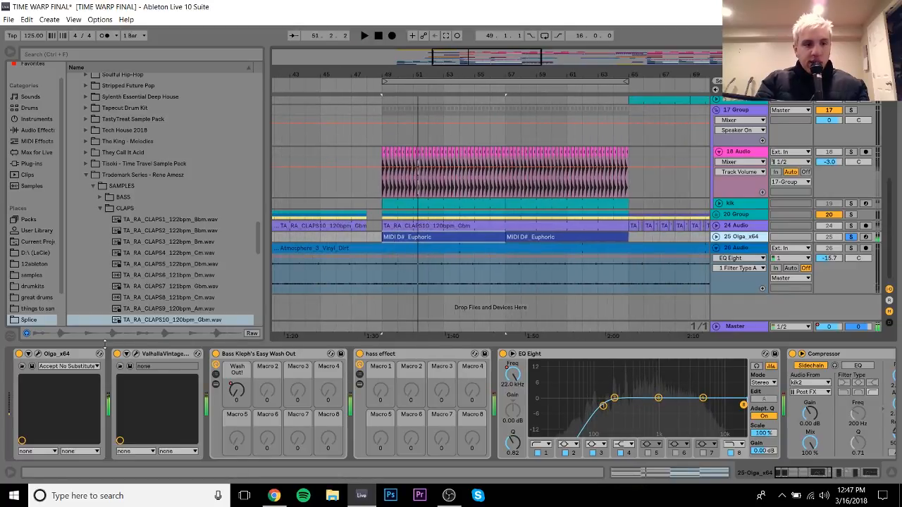
# Open the Olga_x64 synth, dismiss its splash screen, test a few notes on its keyboard, and close it
pyautogui.click(38, 354)
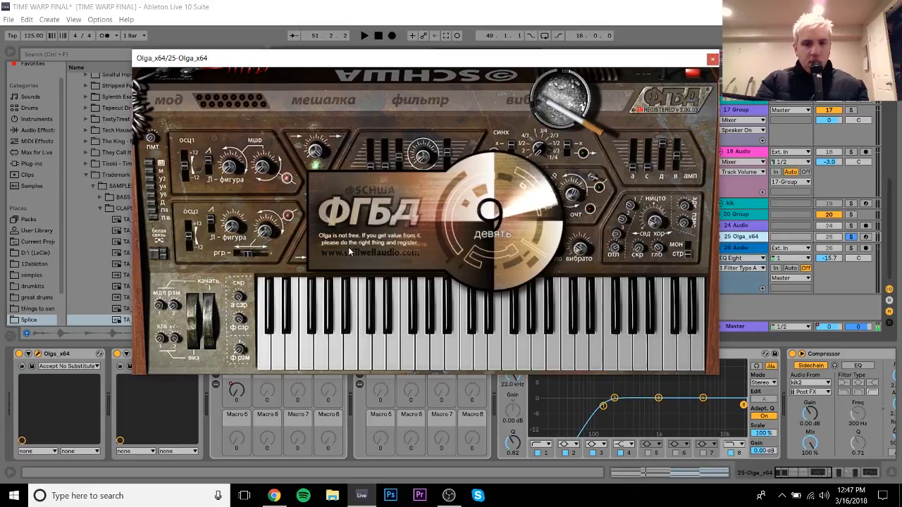
pyautogui.click(496, 244)
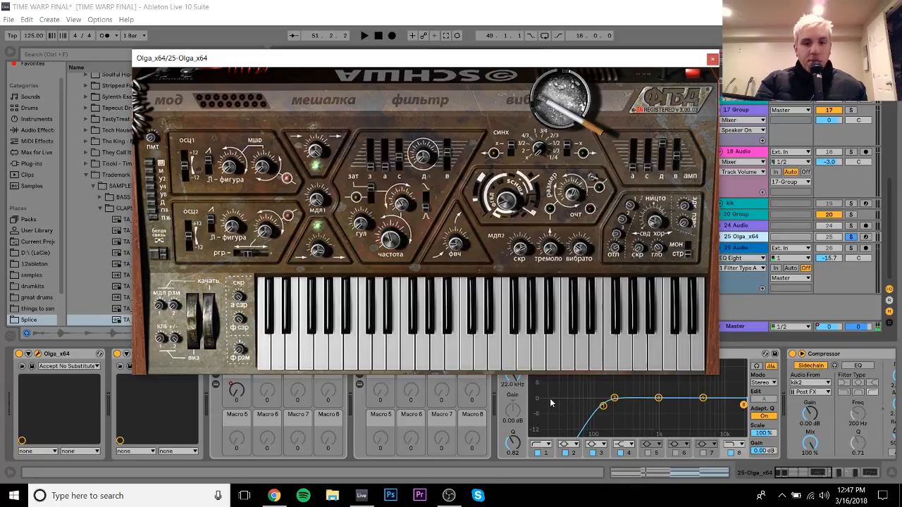
pyautogui.click(523, 337)
pyautogui.click(541, 325)
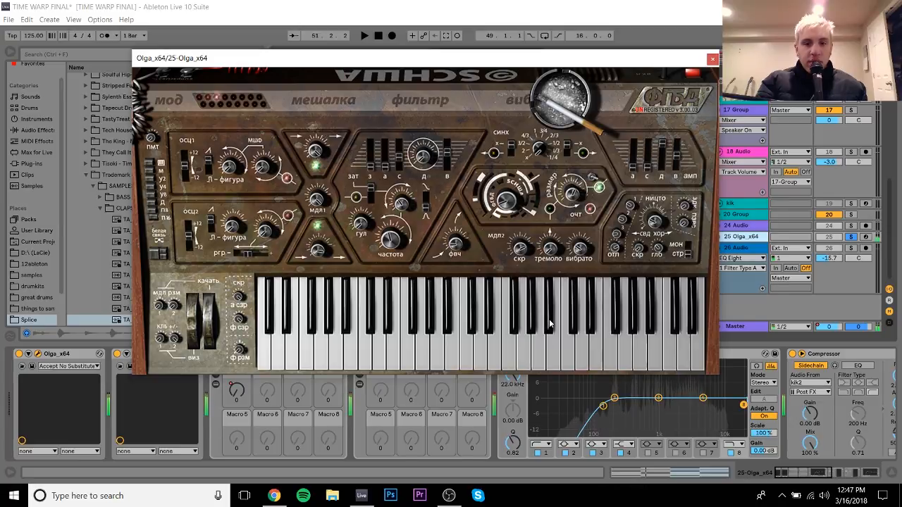
pyautogui.click(582, 350)
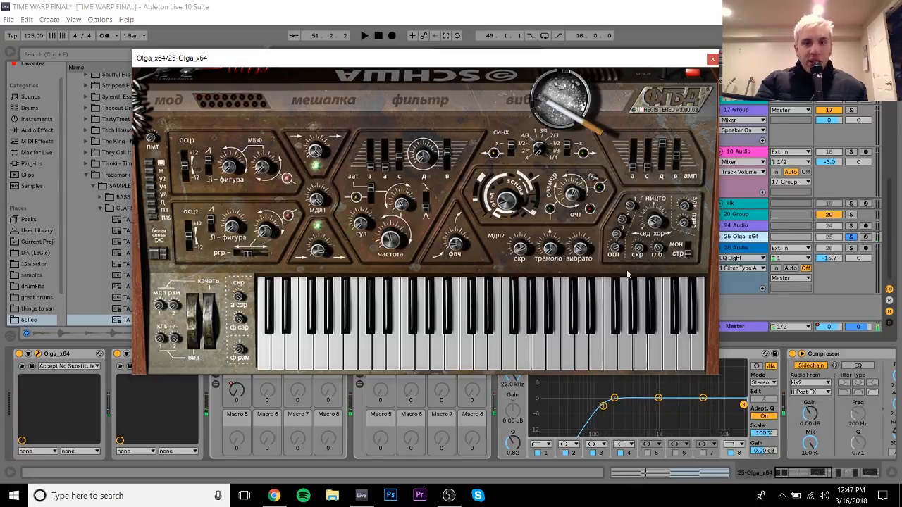
pyautogui.click(713, 59)
# Check Olga_x64's preset list and view the synth's interface again
pyautogui.click(69, 367)
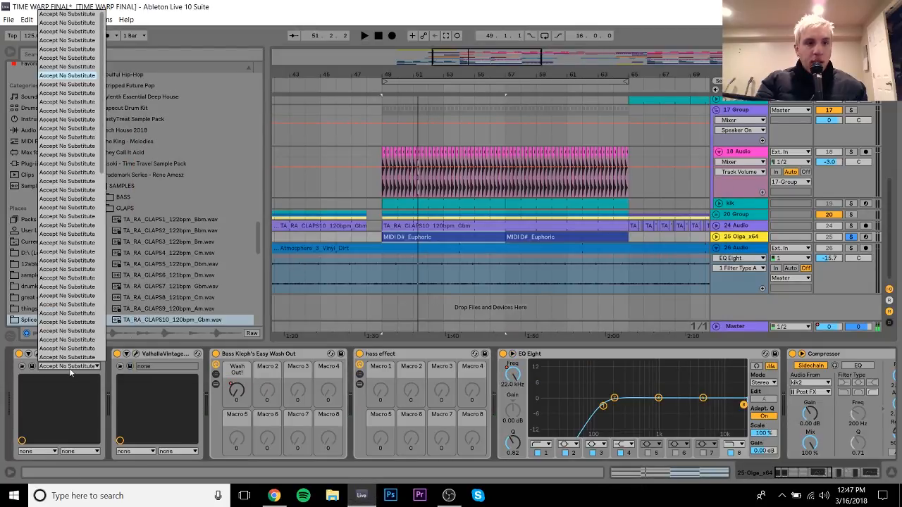
pyautogui.click(69, 368)
pyautogui.click(37, 353)
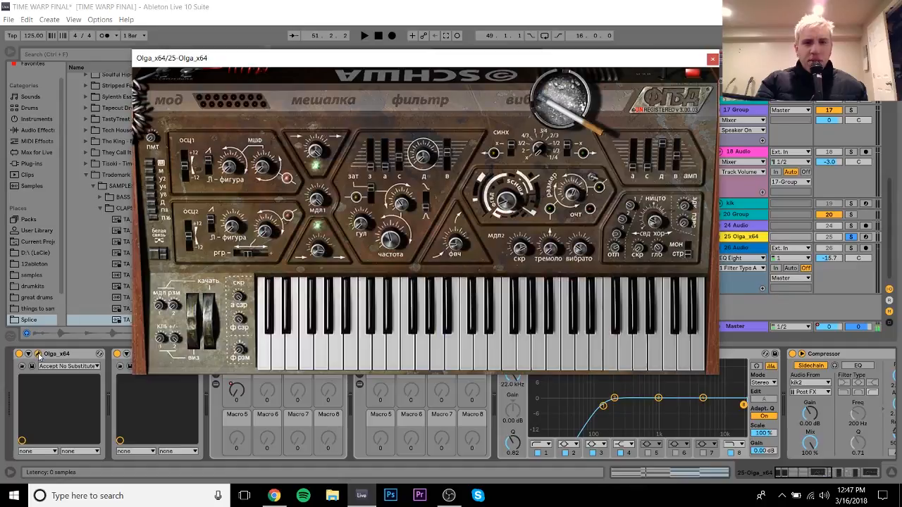
pyautogui.click(38, 354)
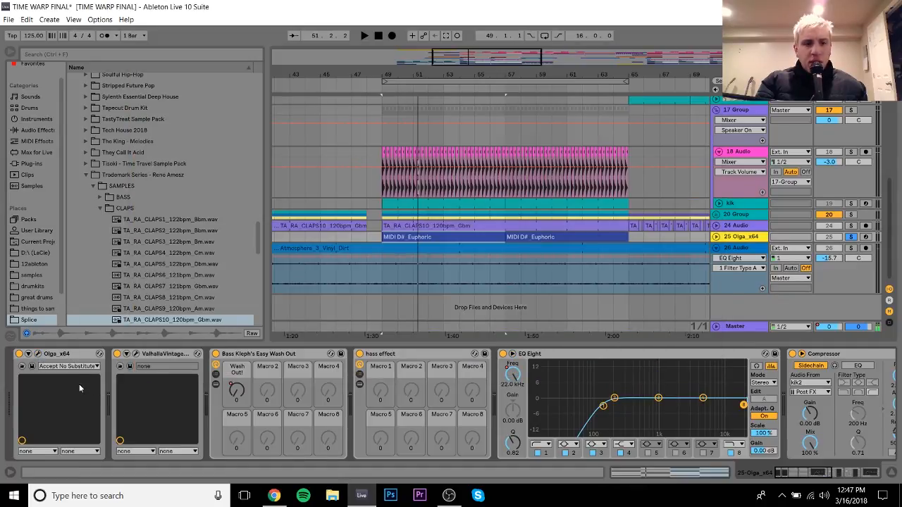
# Audition the Olga sound from bar 49, comparing ValhallaVintageVerb bypassed and enabled with its settings open
pyautogui.press('space')
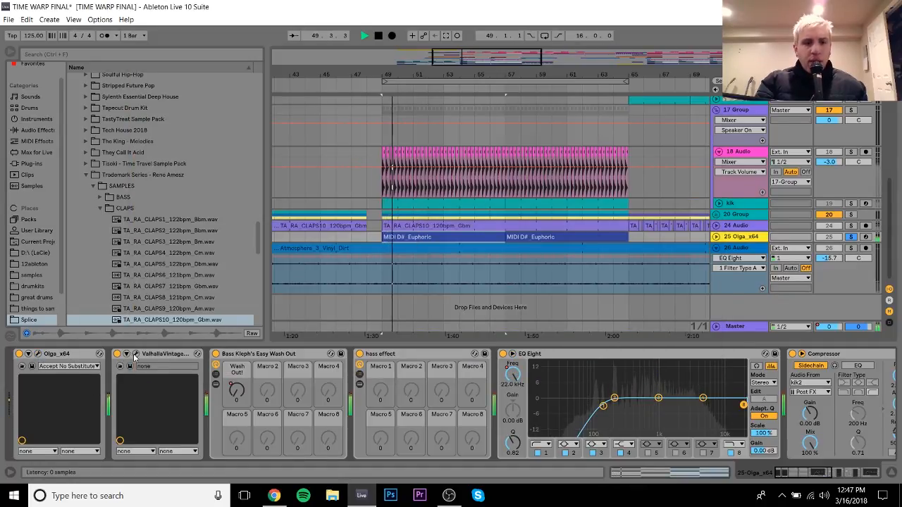
pyautogui.click(136, 356)
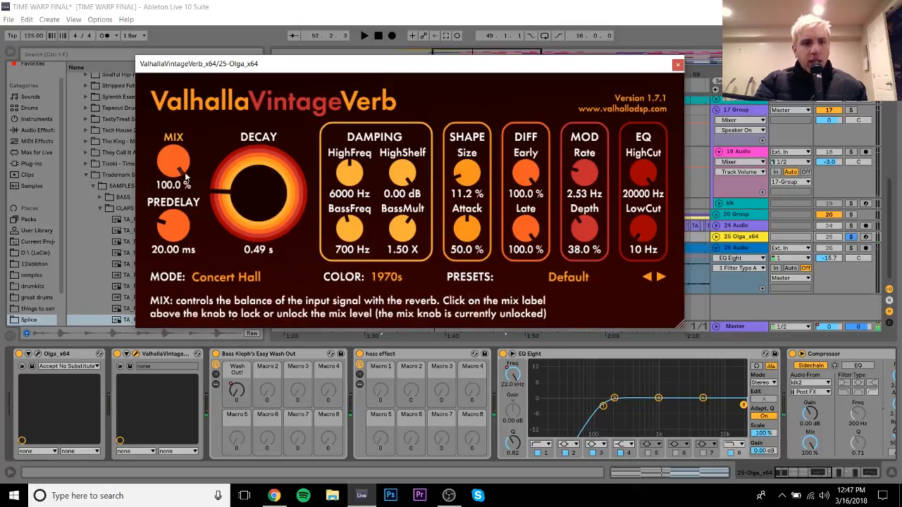
pyautogui.click(117, 353)
pyautogui.press('space')
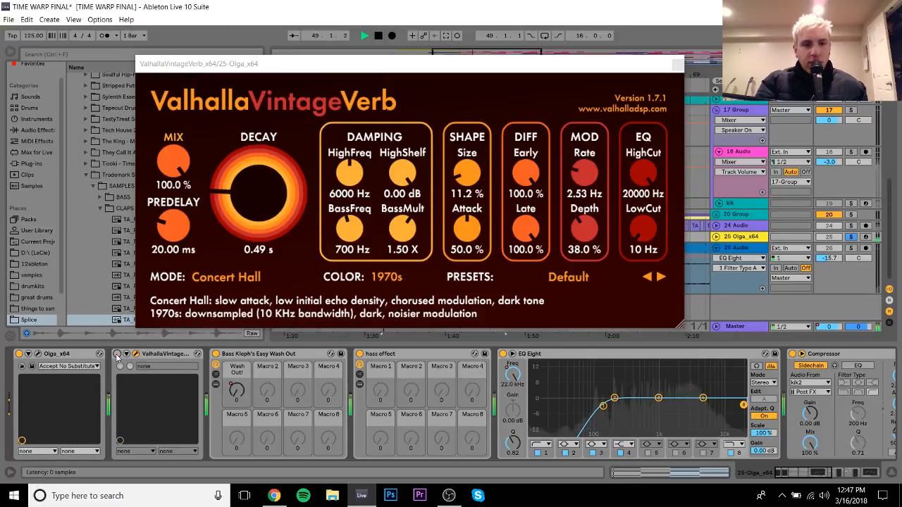
pyautogui.click(117, 353)
pyautogui.press('space')
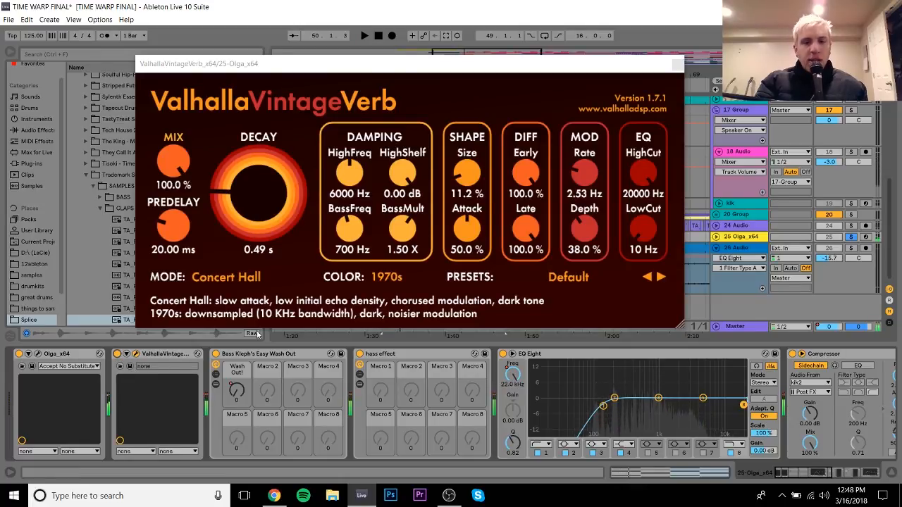
pyautogui.click(676, 65)
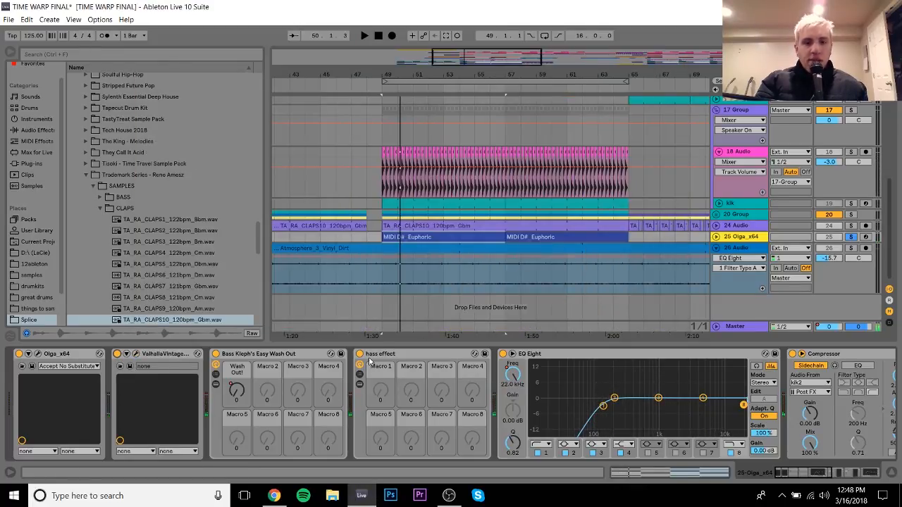
# Inspect the hass effect rack and bands 1 and 8 of the EQ Eight that follows it
pyautogui.click(378, 357)
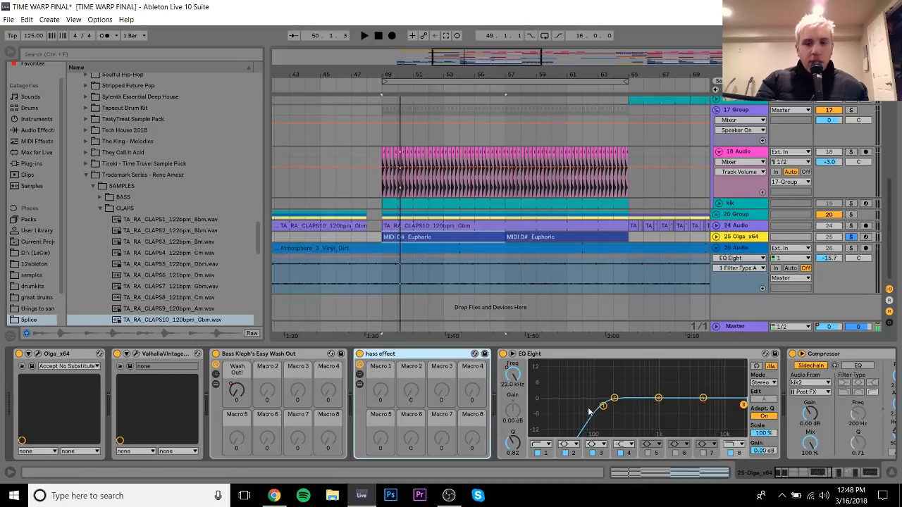
pyautogui.moveTo(818, 473)
pyautogui.mouseDown()
pyautogui.moveTo(862, 476)
pyautogui.moveTo(831, 476)
pyautogui.mouseUp()
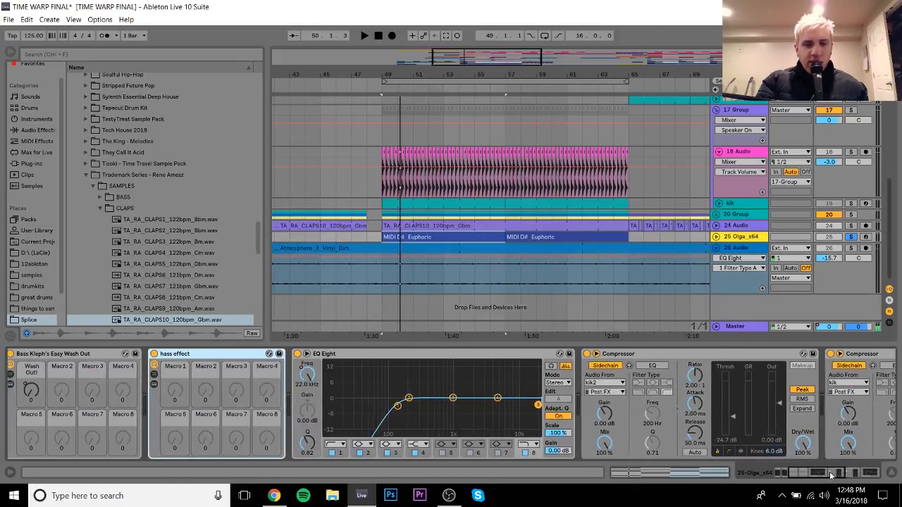
pyautogui.click(398, 407)
pyautogui.click(538, 407)
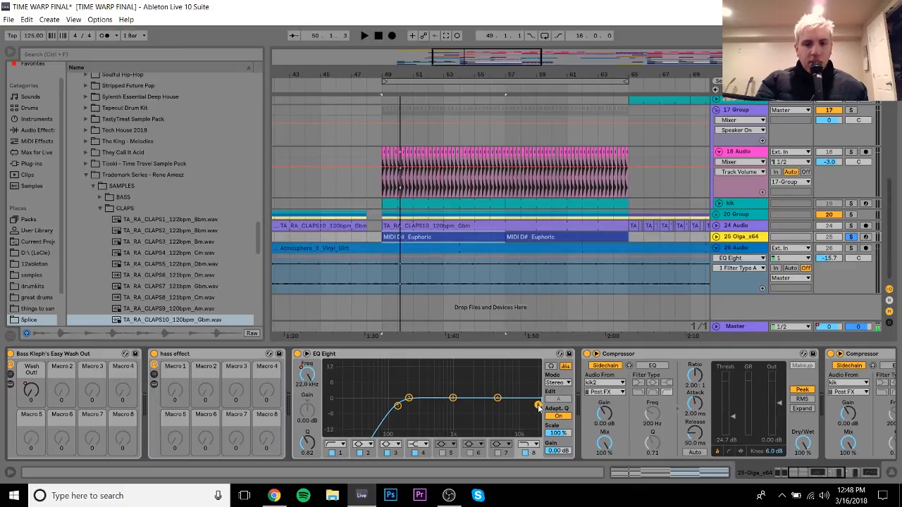
# Show the EQ Eight band 8 frequency automation on 25 Olga_x64, enlarge the track, and delete the breakpoint near bar 64
pyautogui.rightClick(315, 371)
pyautogui.click(351, 382)
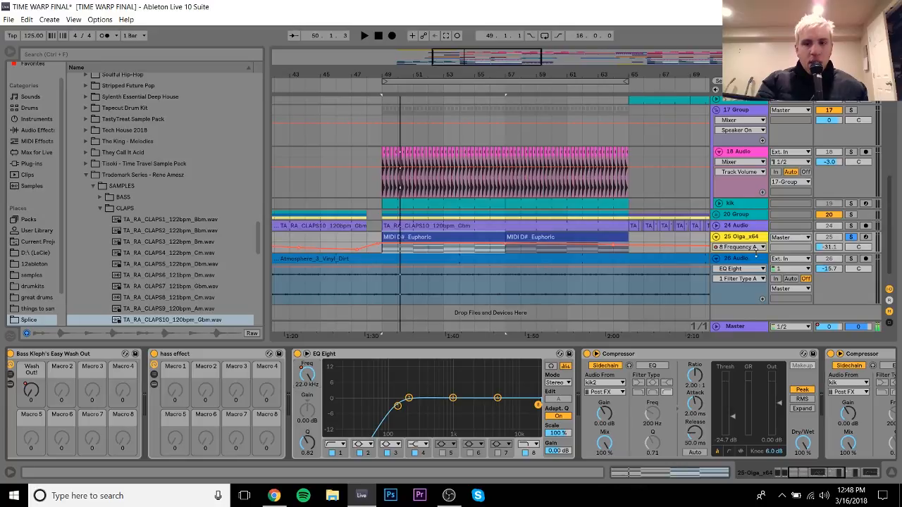
pyautogui.moveTo(755, 254); pyautogui.dragTo(761, 294)
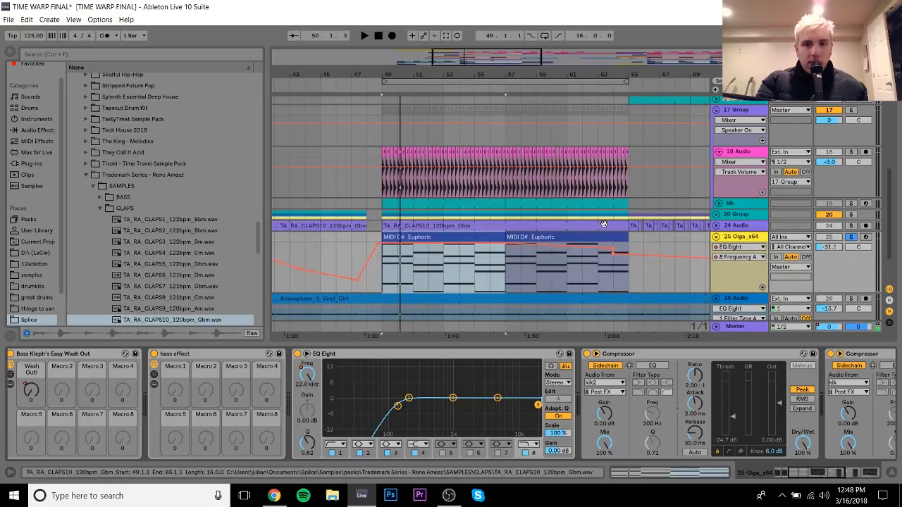
pyautogui.click(612, 252)
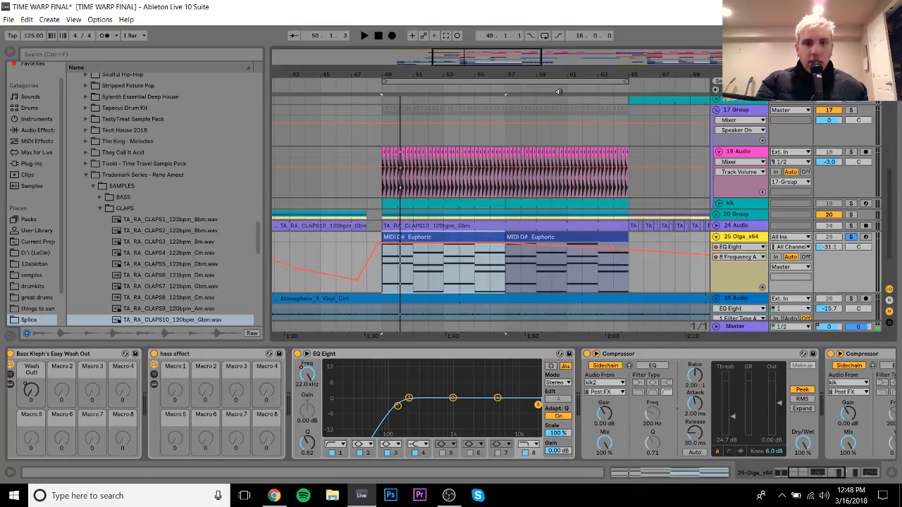
pyautogui.moveTo(547, 75); pyautogui.dragTo(437, 28)
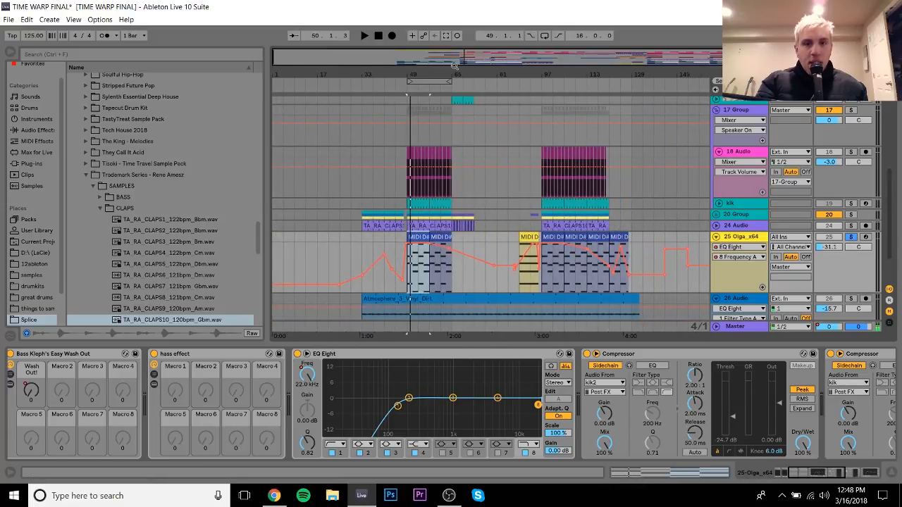
pyautogui.moveTo(455, 66); pyautogui.dragTo(524, 69)
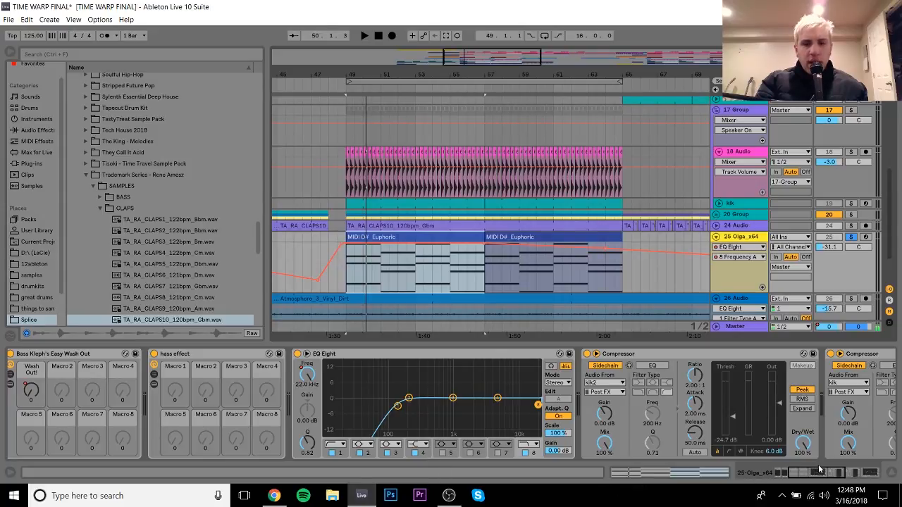
# Inspect the two sidechained Compressors and band 1 of the last EQ Eight, and audition the sound from bar 49
pyautogui.moveTo(819, 471); pyautogui.dragTo(877, 476)
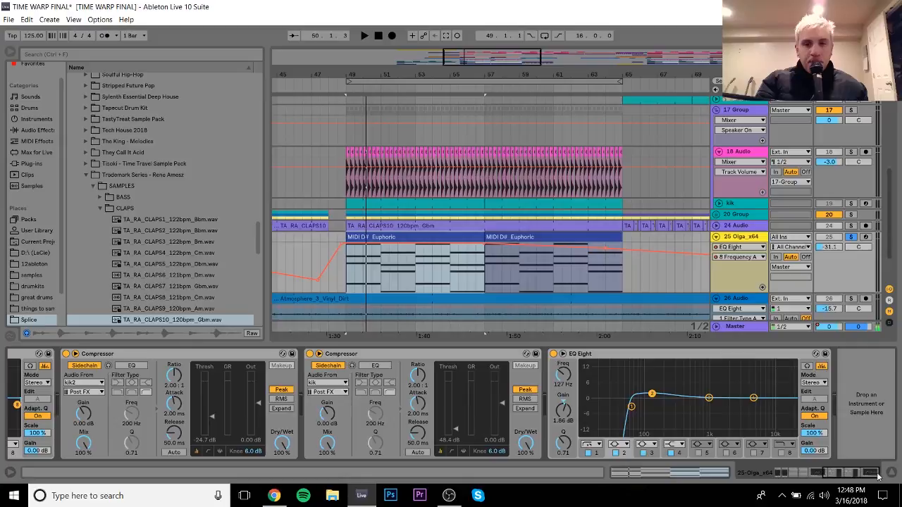
pyautogui.click(632, 407)
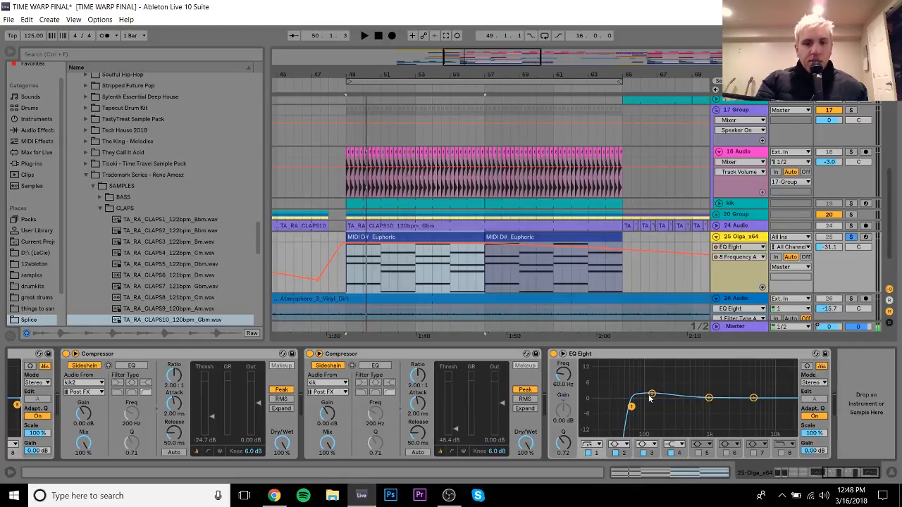
pyautogui.press('space')
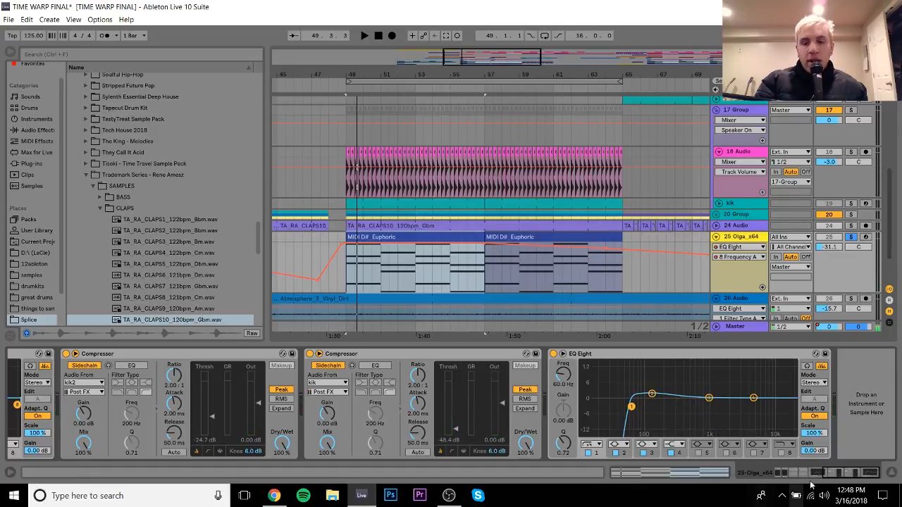
# Show the Wash Out! macro automation of Bass Kleph's Easy Wash Out on 25 Olga_x64
pyautogui.moveTo(859, 476); pyautogui.dragTo(781, 504)
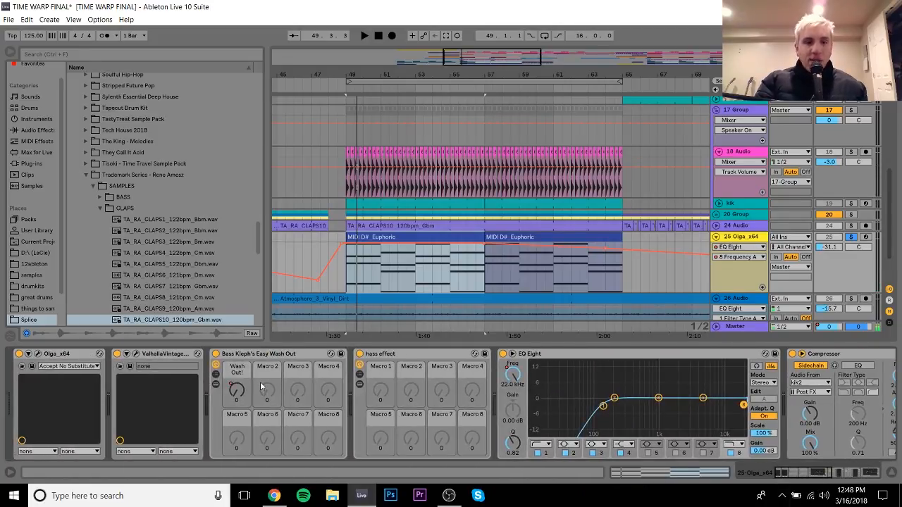
pyautogui.rightClick(236, 393)
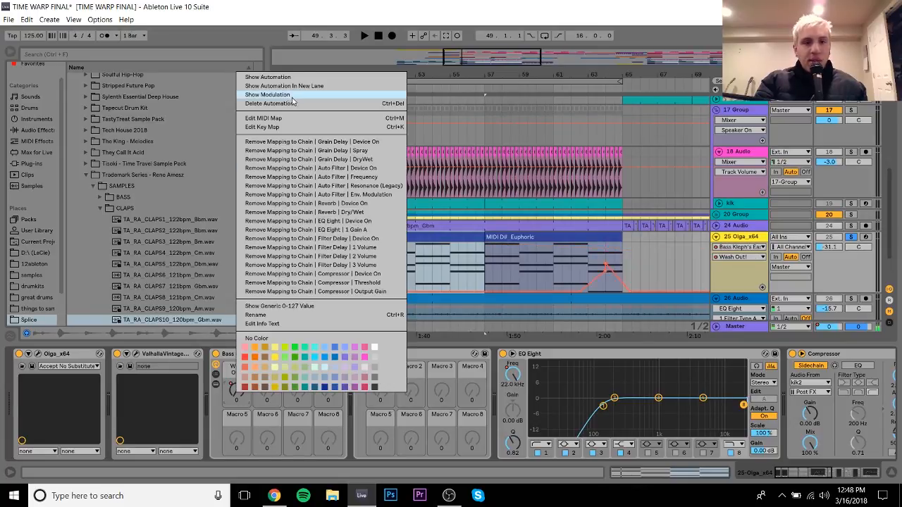
pyautogui.click(286, 77)
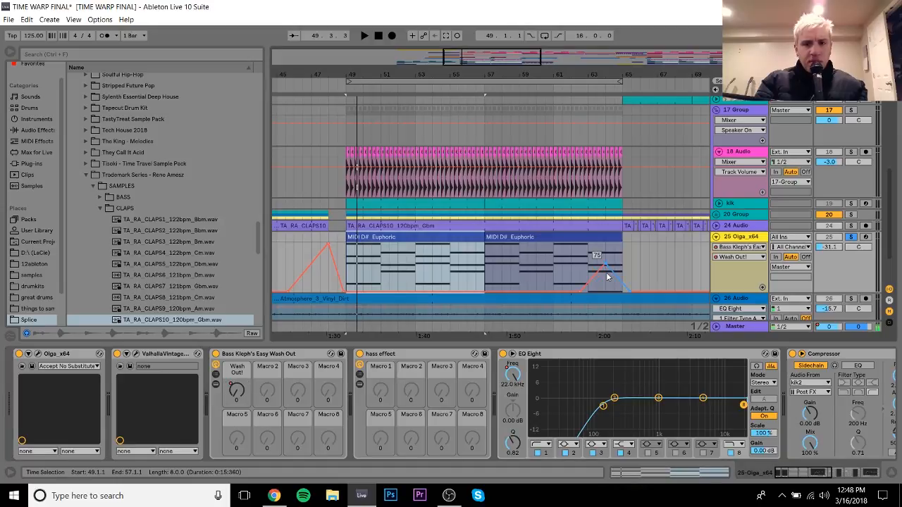
# Audition 25 Olga_x64 from bar 62 while turning the Wash Out! macro fully up, and restore the overridden automation
pyautogui.moveTo(606, 74); pyautogui.dragTo(606, 37)
pyautogui.moveTo(517, 74); pyautogui.dragTo(538, 115)
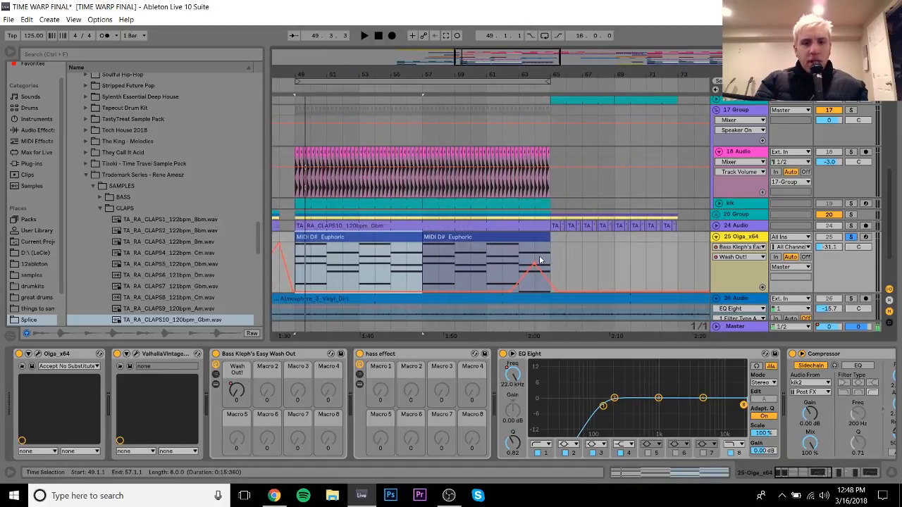
pyautogui.click(504, 265)
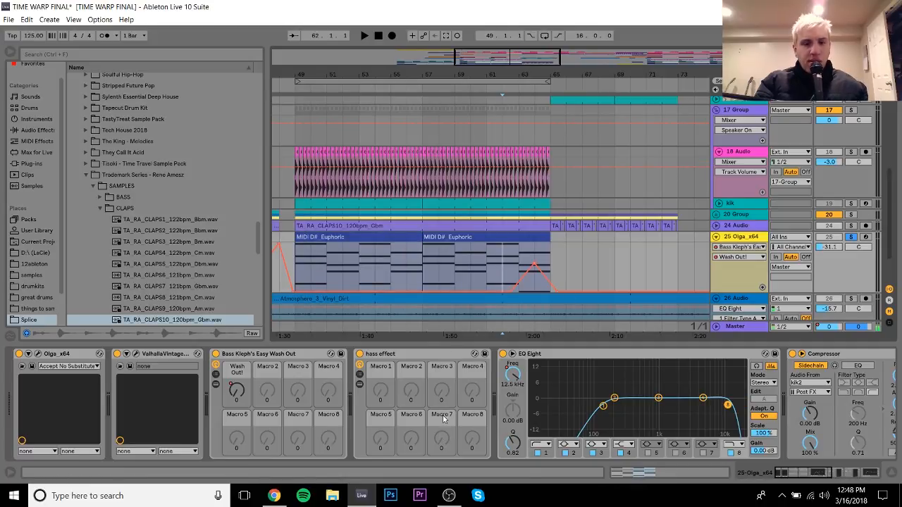
pyautogui.press('space')
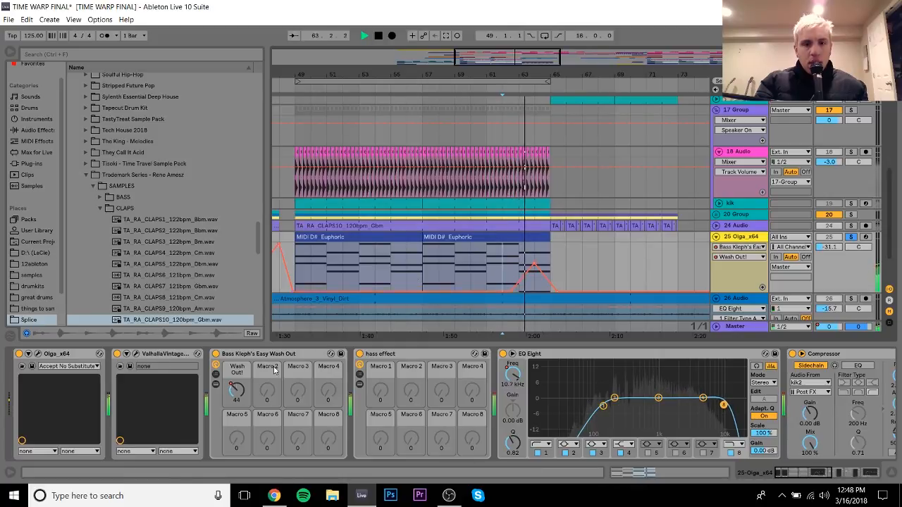
pyautogui.moveTo(236, 393); pyautogui.dragTo(237, 317)
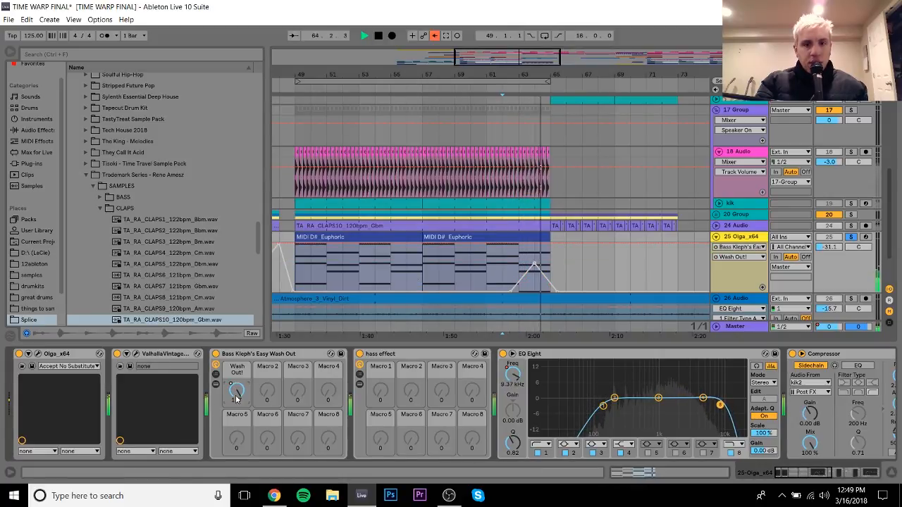
pyautogui.press('space')
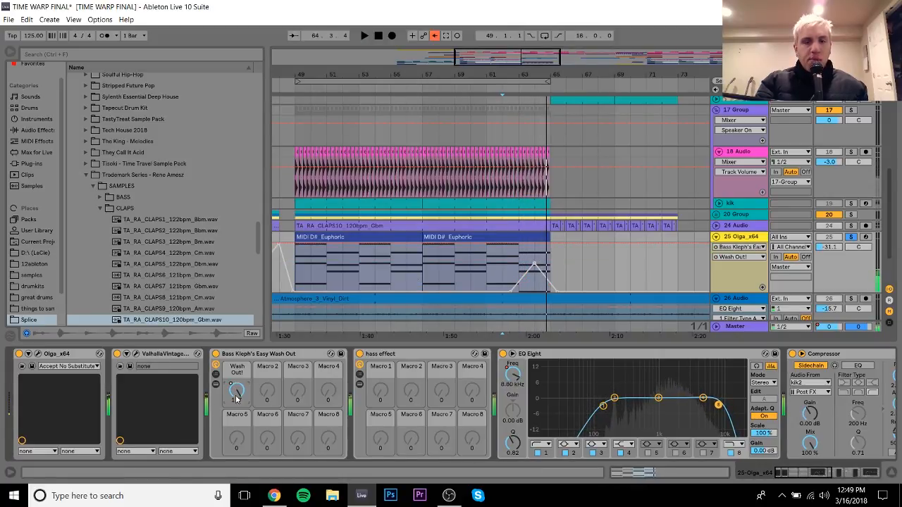
pyautogui.click(434, 36)
pyautogui.click(486, 266)
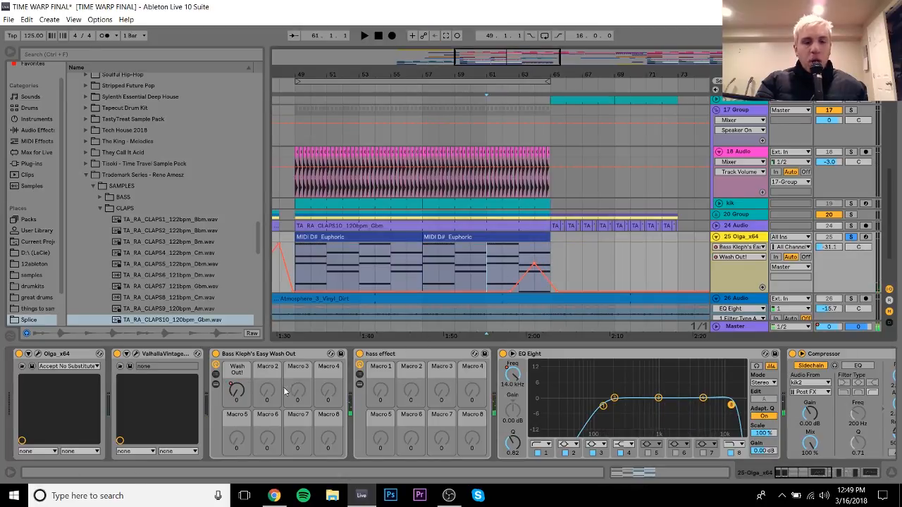
# Inspect the Wash Out! macro's mappings and the devices inside the Bass Kleph's Easy Wash Out chain, and hide the chain again
pyautogui.rightClick(236, 399)
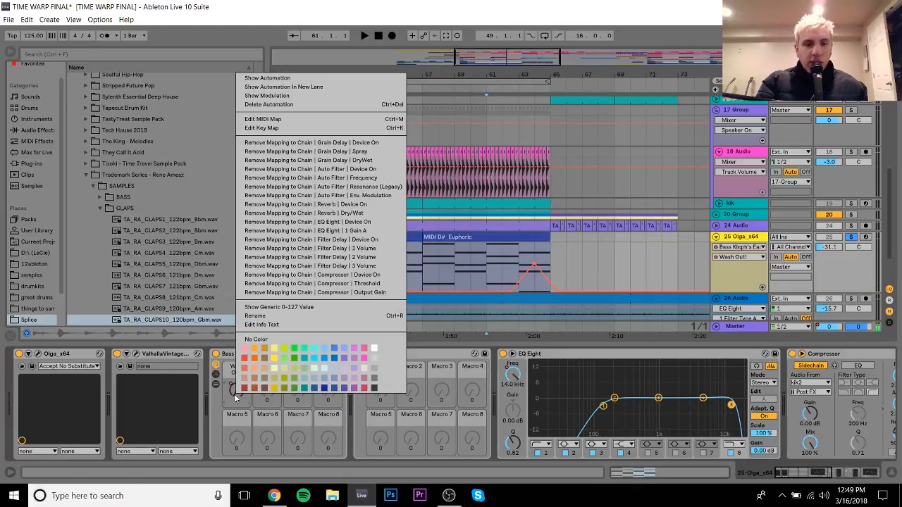
pyautogui.click(215, 378)
pyautogui.click(215, 376)
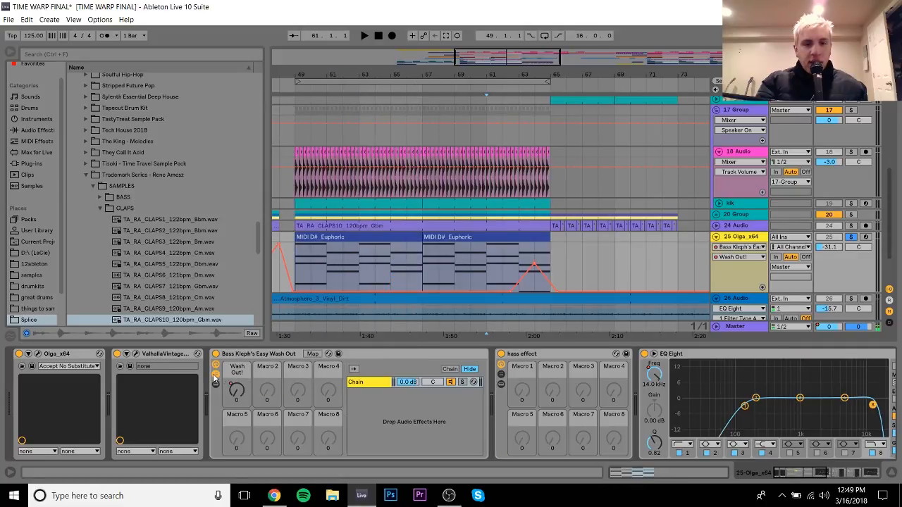
pyautogui.click(370, 384)
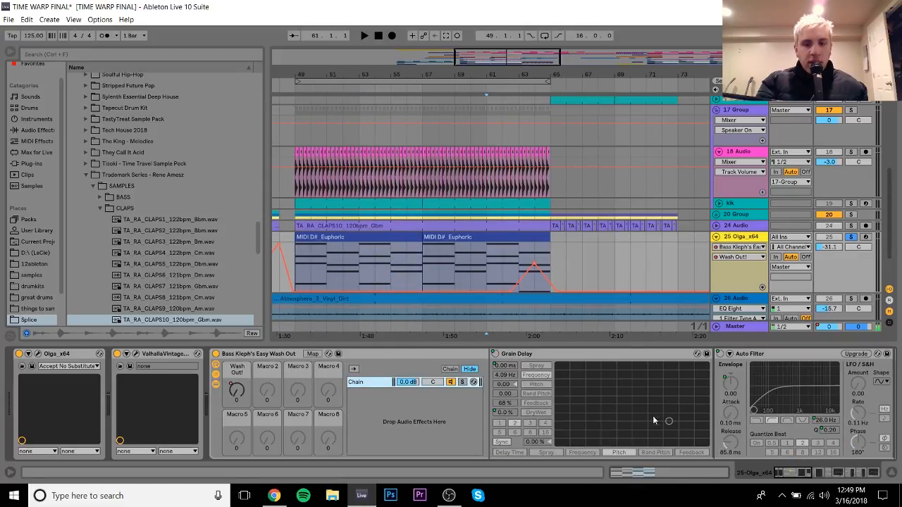
pyautogui.click(215, 380)
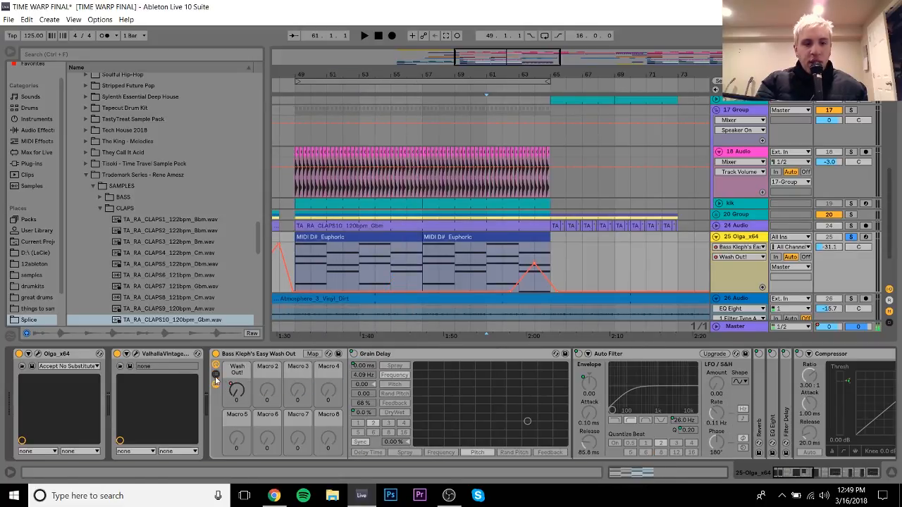
pyautogui.click(216, 386)
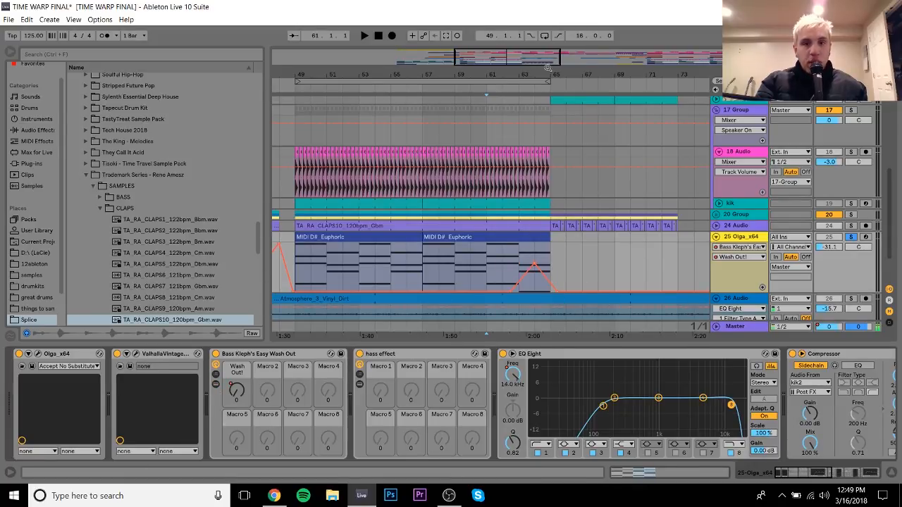
# Fold the 25 Olga_x64 track in the arrangement
pyautogui.moveTo(548, 73); pyautogui.dragTo(412, 49)
pyautogui.scroll(3, 593, 205)
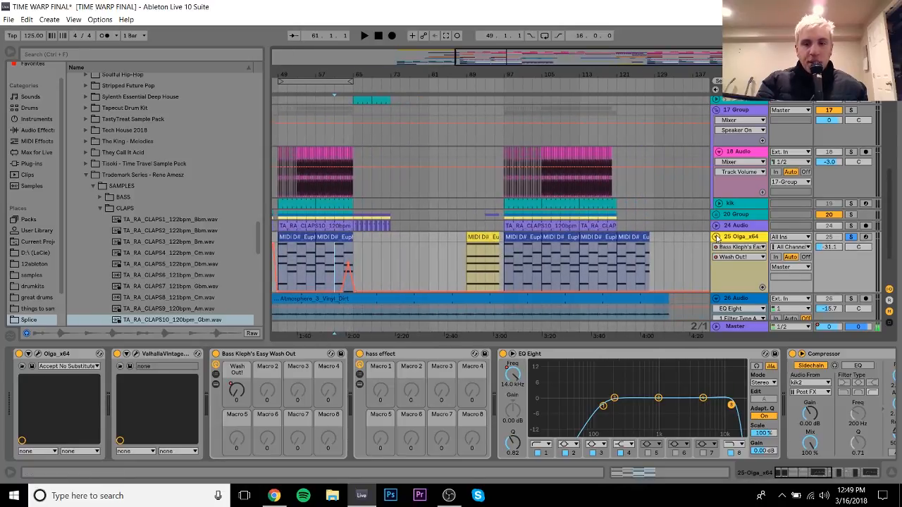
pyautogui.click(717, 237)
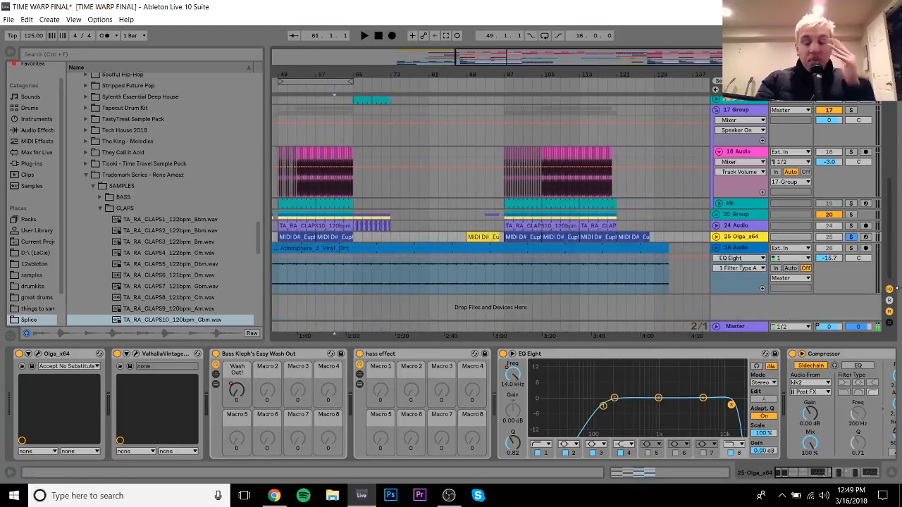
# Show the band 1 frequency automation of the EQ Eight on the Master track around bars 41 to 49
pyautogui.click(735, 326)
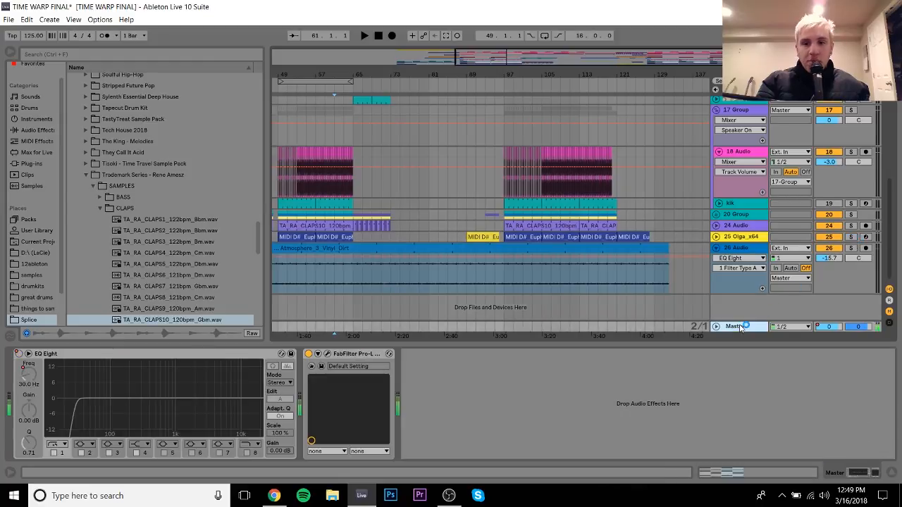
pyautogui.rightClick(26, 376)
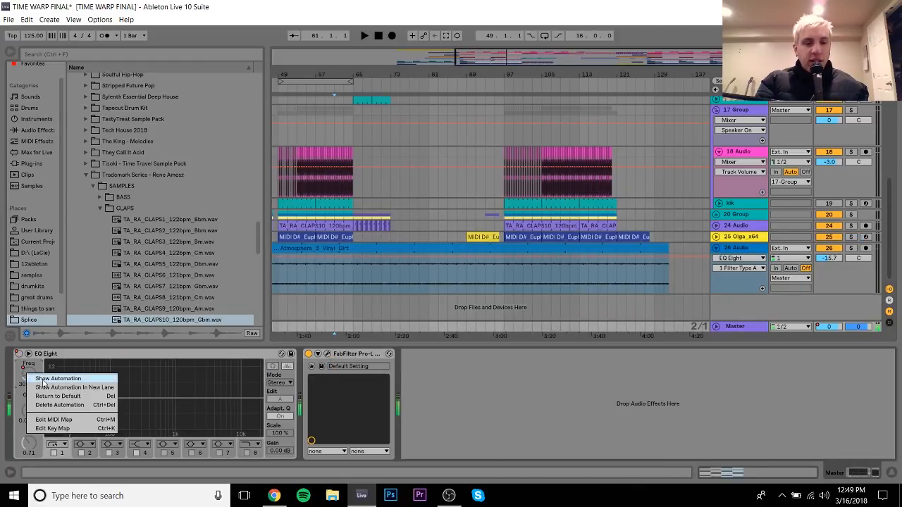
pyautogui.click(44, 379)
pyautogui.moveTo(365, 75); pyautogui.dragTo(512, 70)
pyautogui.moveTo(451, 69); pyautogui.dragTo(446, 69)
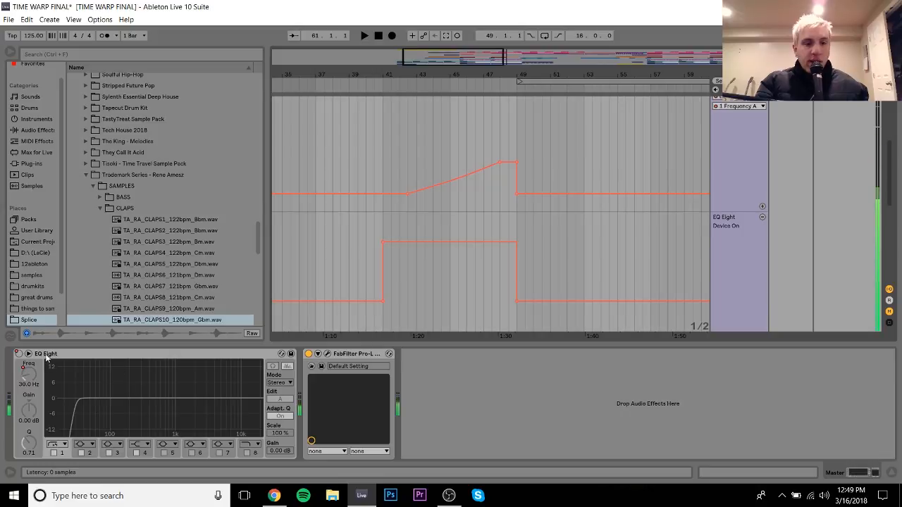
# Examine the Master EQ Eight's frequency and Device On automation from bar 41, and audition the filter sweep from bar 46 into the drop
pyautogui.click(457, 144)
pyautogui.click(384, 159)
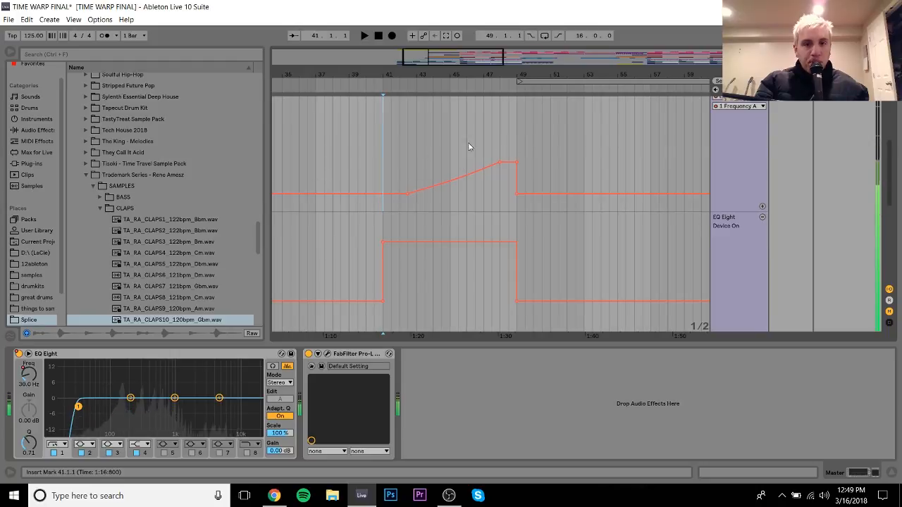
pyautogui.moveTo(503, 74)
pyautogui.mouseDown()
pyautogui.moveTo(288, 74)
pyautogui.moveTo(257, 19)
pyautogui.moveTo(258, 43)
pyautogui.moveTo(310, 41)
pyautogui.moveTo(534, 73)
pyautogui.moveTo(496, 77)
pyautogui.moveTo(497, 91)
pyautogui.moveTo(497, 72)
pyautogui.mouseUp()
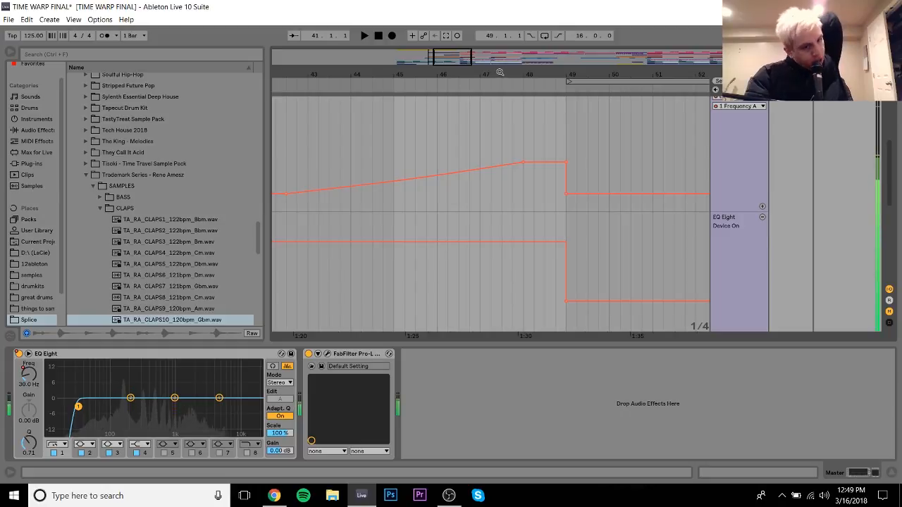
pyautogui.click(419, 179)
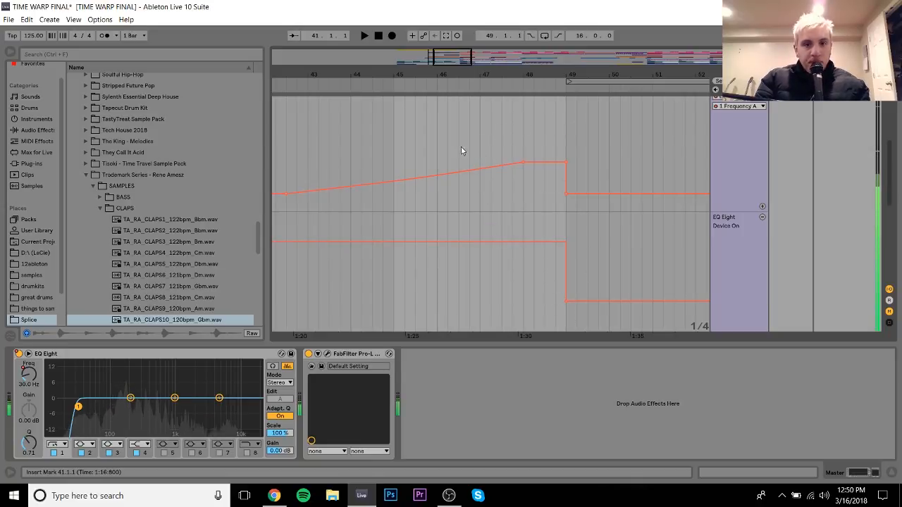
pyautogui.press('space')
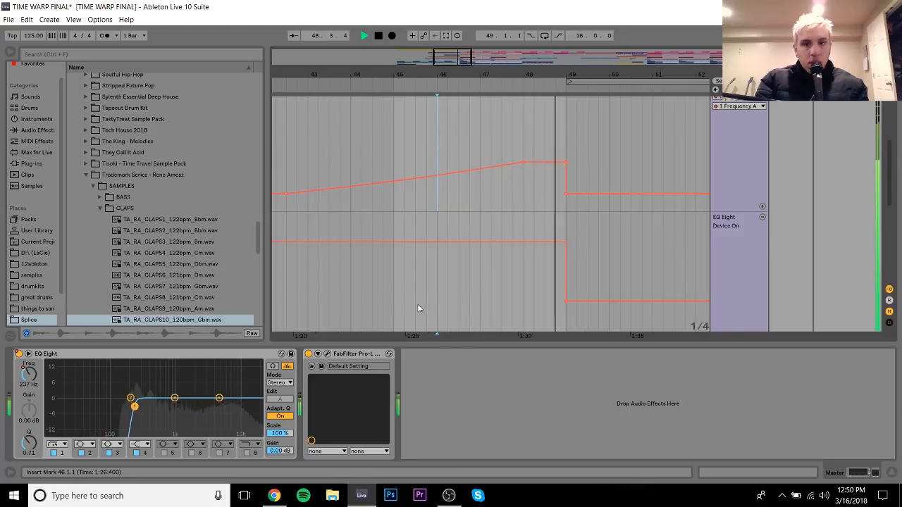
pyautogui.press('space')
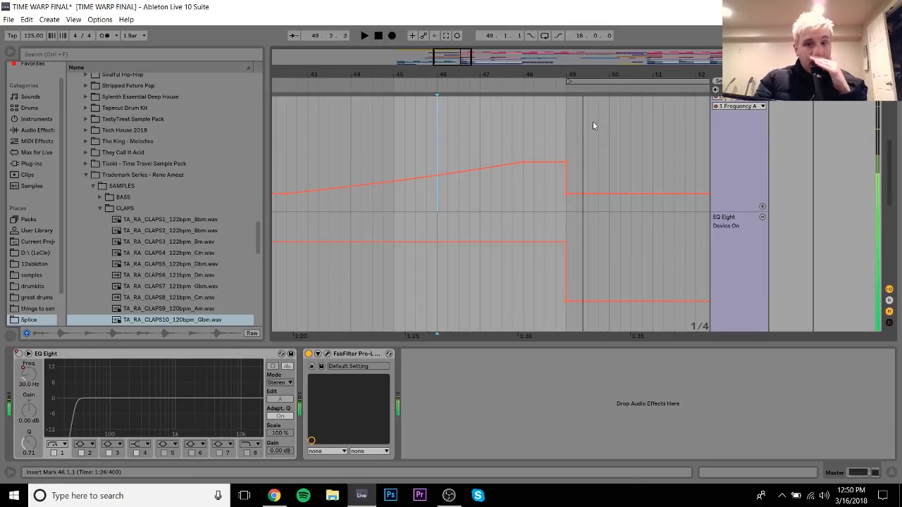
# Audition the buildup from bar 46 with the Master's EQ Eight bypassed, and restore the overridden automation
pyautogui.click(18, 354)
pyautogui.click(19, 354)
pyautogui.press('space')
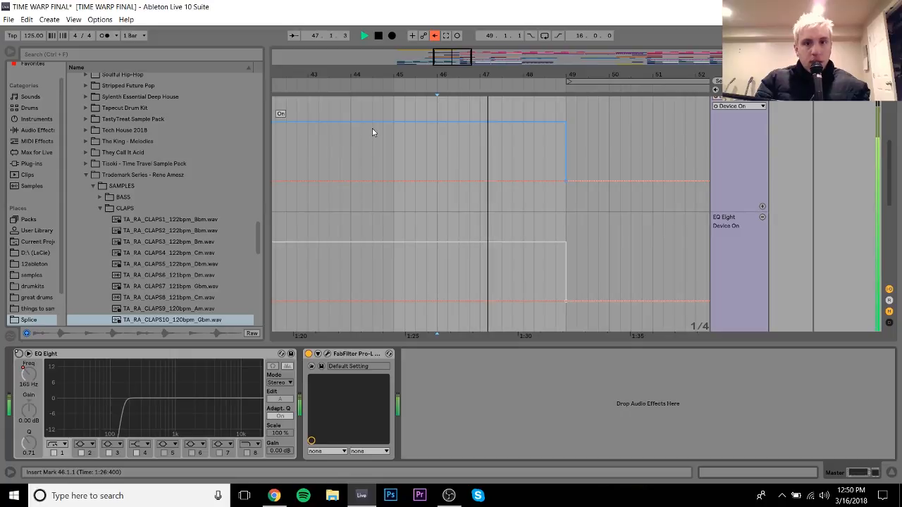
pyautogui.click(436, 36)
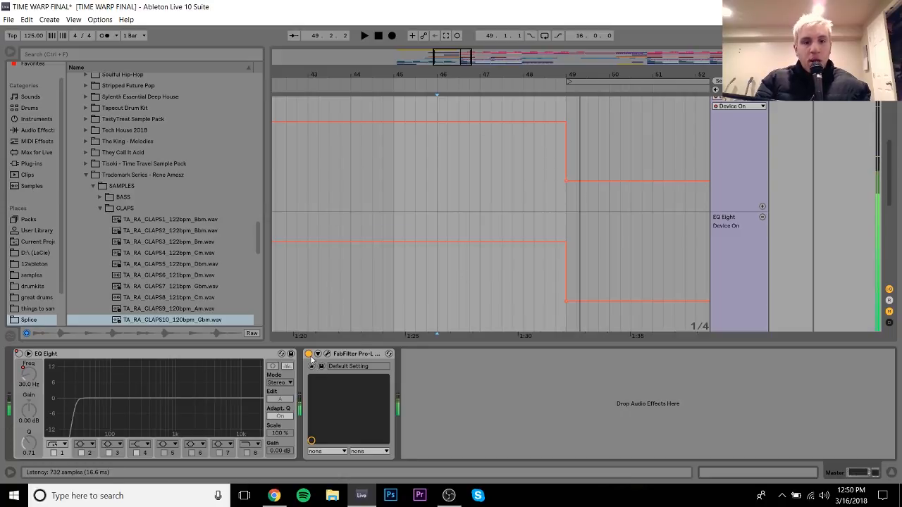
# Remove the extra EQ Eight Device On automation lane from the Master track and open the FabFilter Pro-L window
pyautogui.click(609, 139)
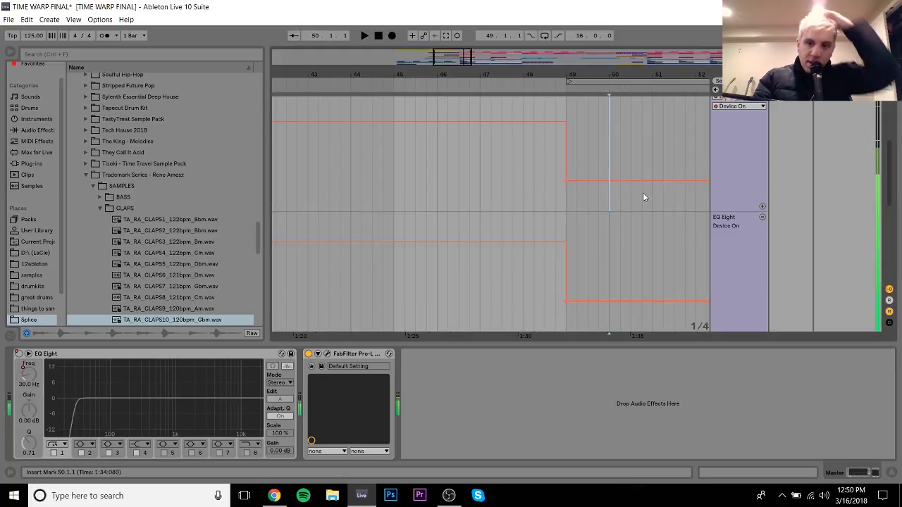
pyautogui.click(762, 218)
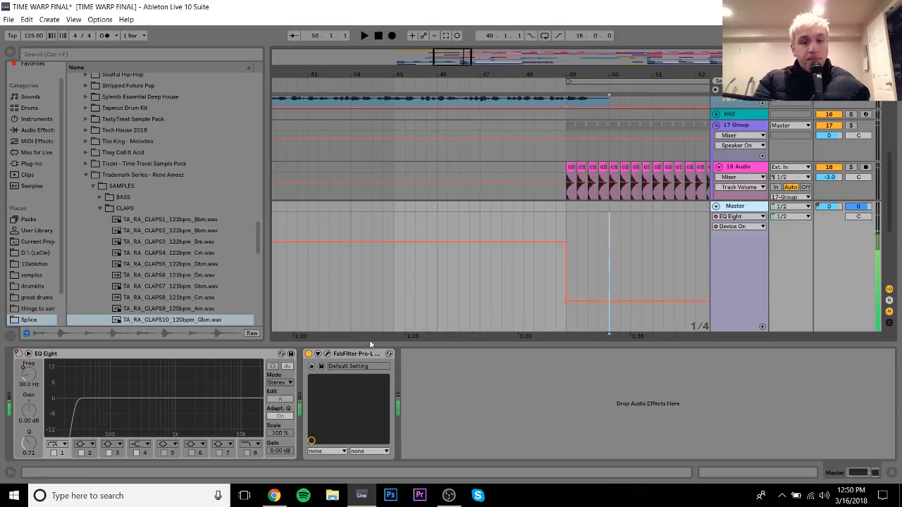
pyautogui.click(327, 354)
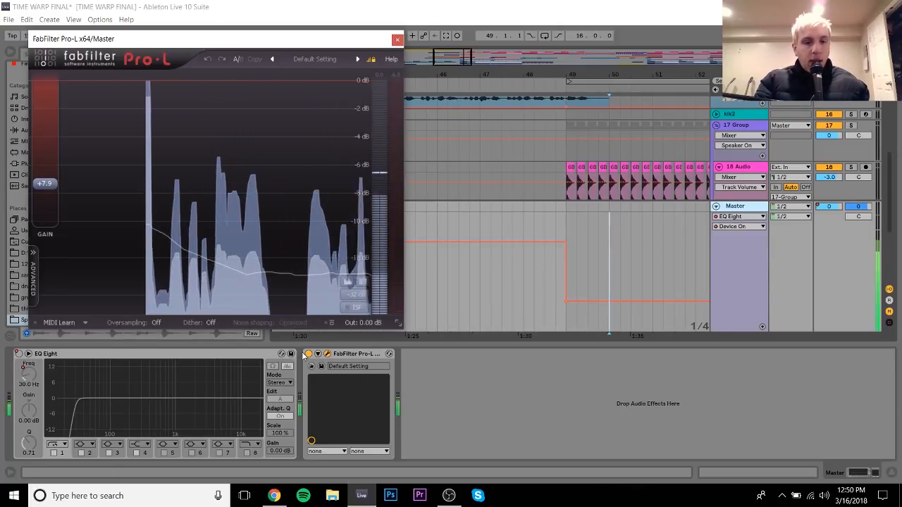
# Audition from bar 49 with FabFilter Pro-L bypassed, check the Master peak level in the session mixer, and re-enable the limiter
pyautogui.press('Tab')
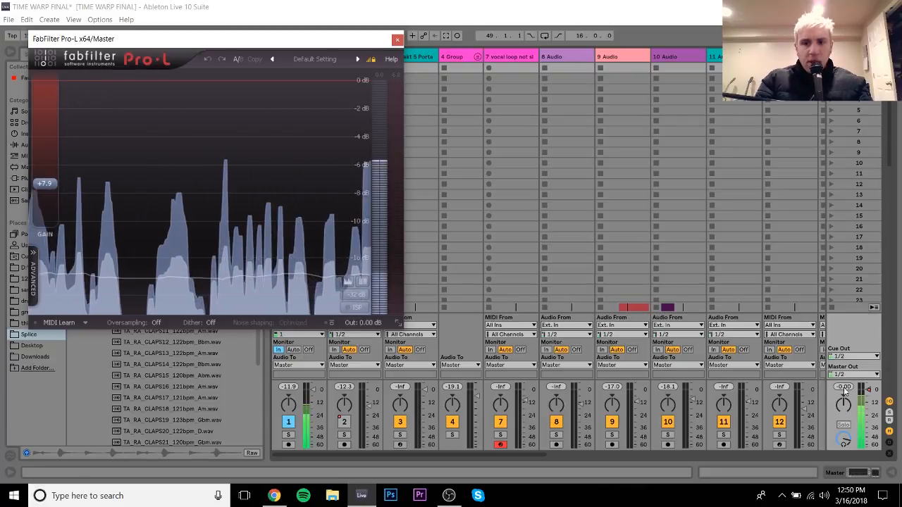
pyautogui.doubleClick(853, 57)
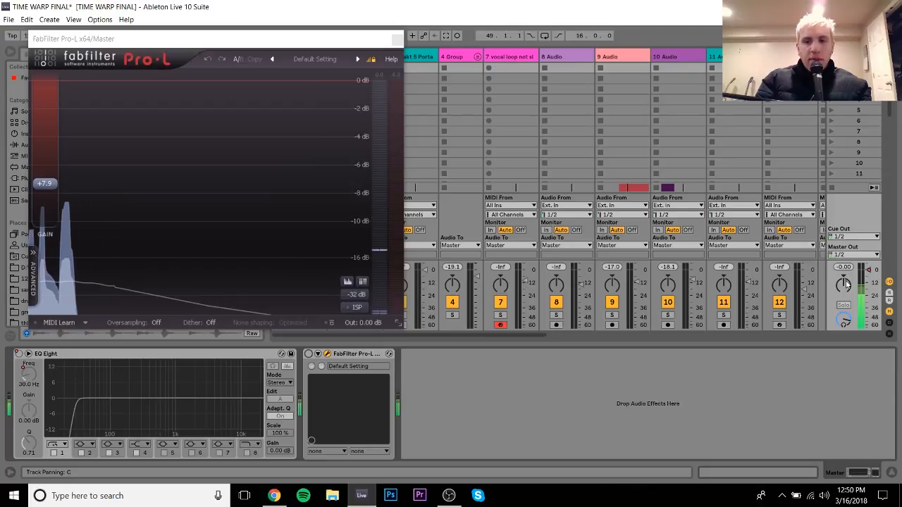
pyautogui.press('Tab')
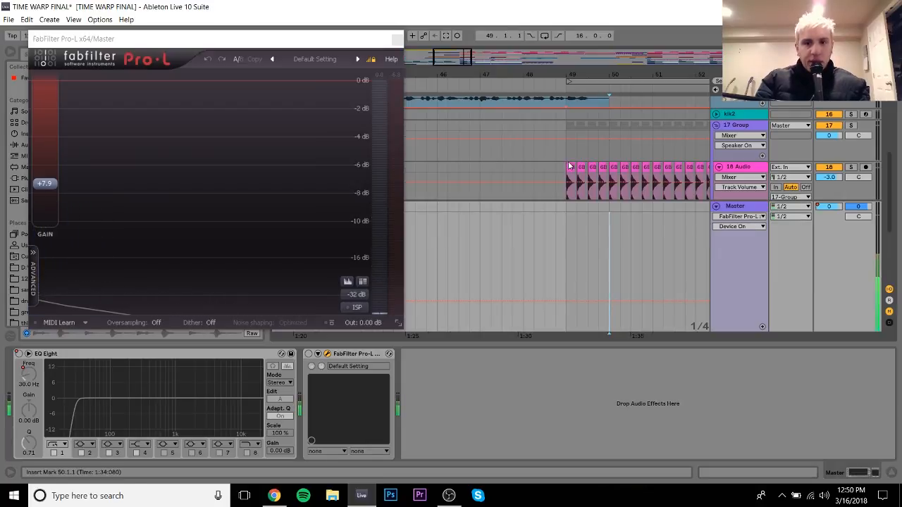
pyautogui.click(566, 229)
pyautogui.press('space')
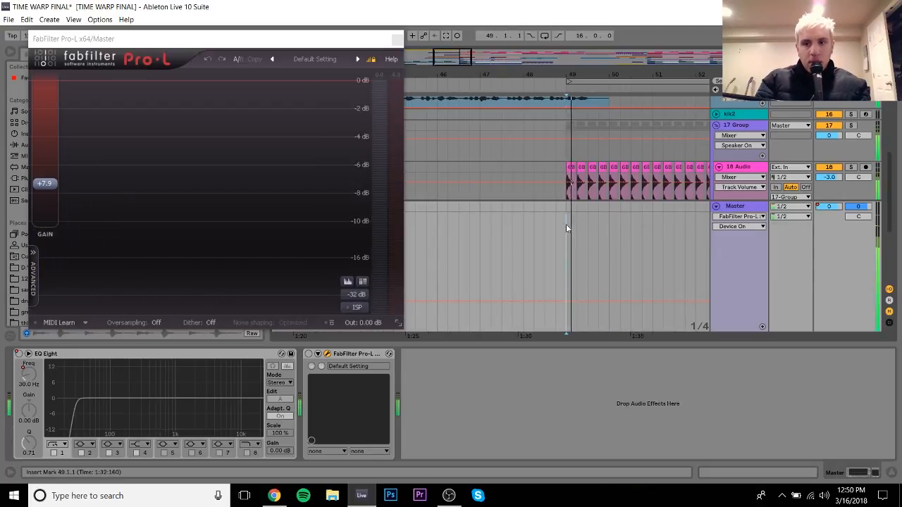
pyautogui.press('Tab')
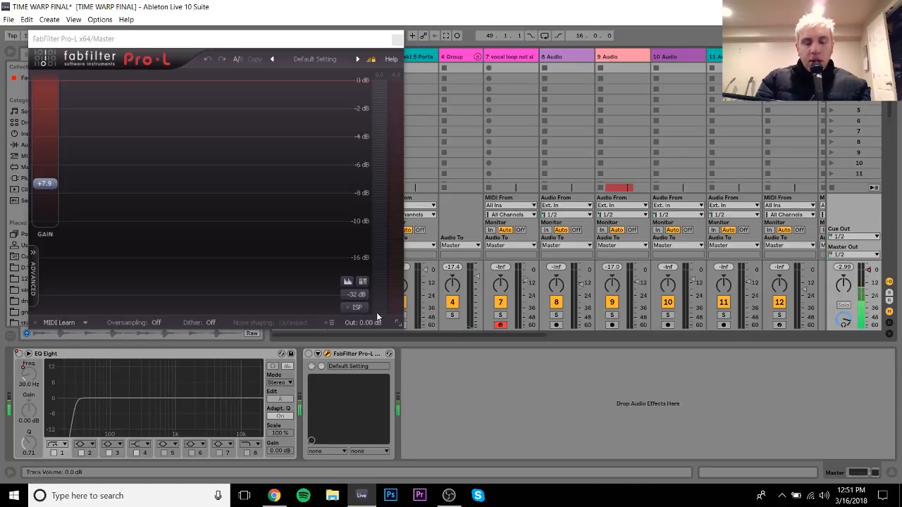
pyautogui.click(308, 354)
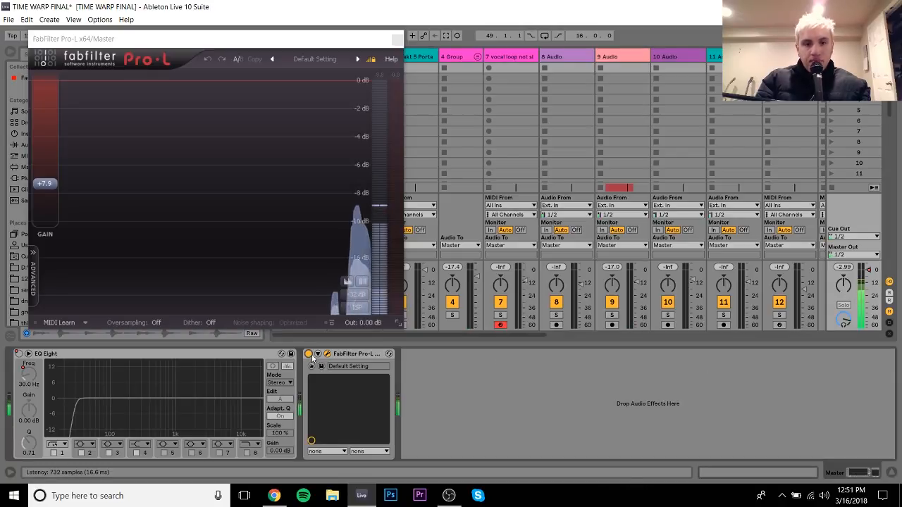
# Inspect FabFilter Pro-L's Gain setting and limiting during playback from bar 49, and compare it with the Master level in the session mixer
pyautogui.moveTo(46, 205)
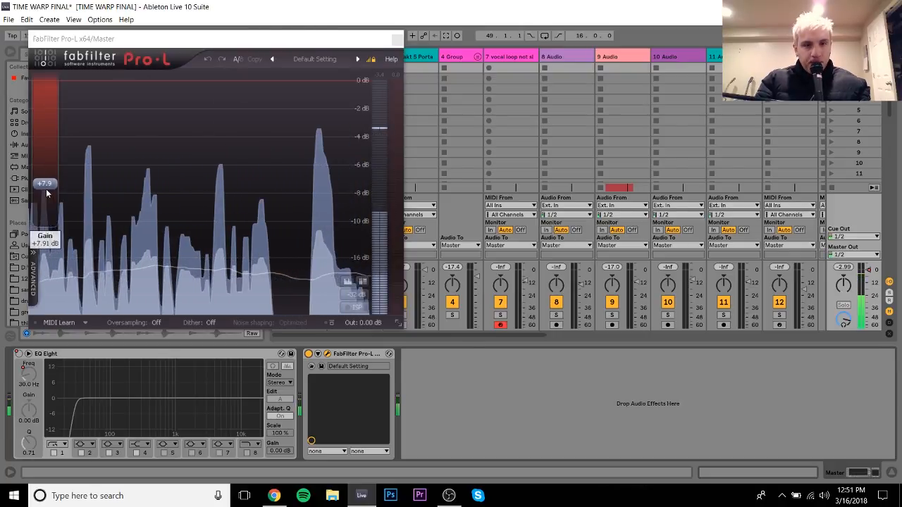
pyautogui.press('Tab')
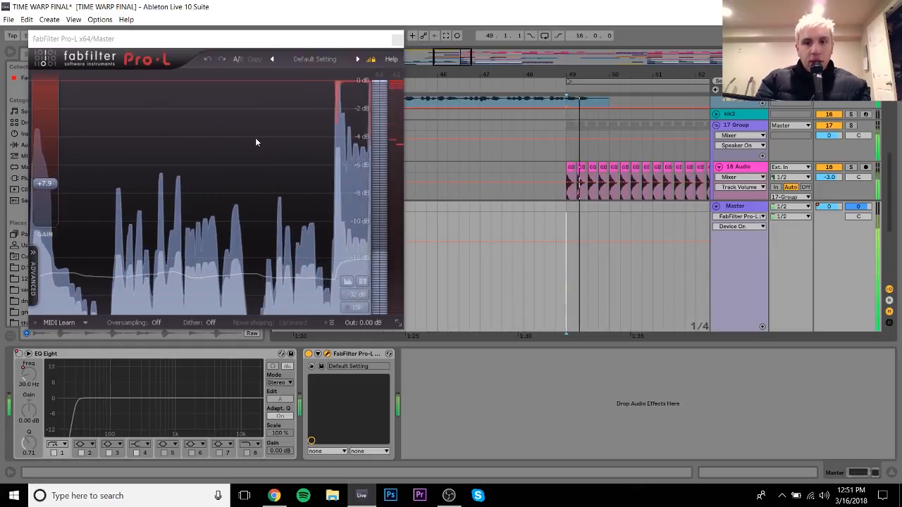
pyautogui.press('Tab')
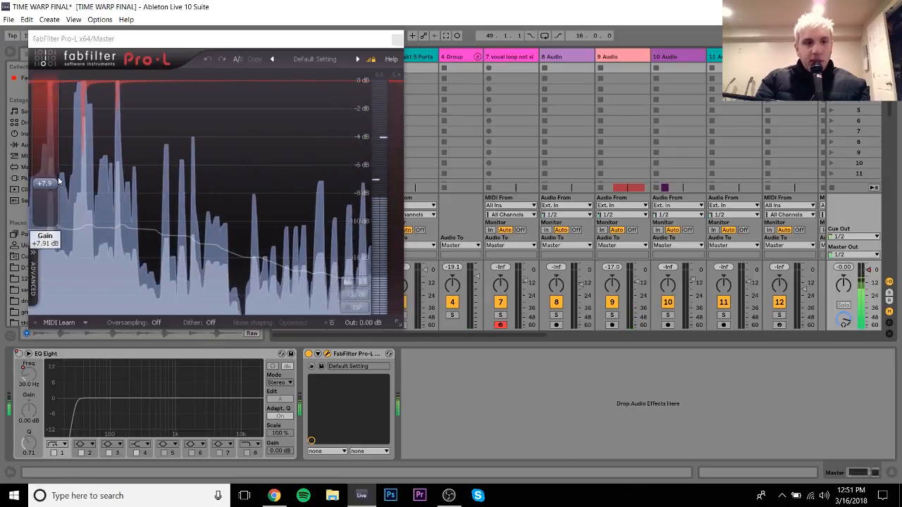
# Try a higher Gain in FabFilter Pro-L during playback, and undo the change
pyautogui.moveTo(49, 190); pyautogui.dragTo(47, 134)
pyautogui.press('Tab')
pyautogui.hotkey('ctrl', 'z')
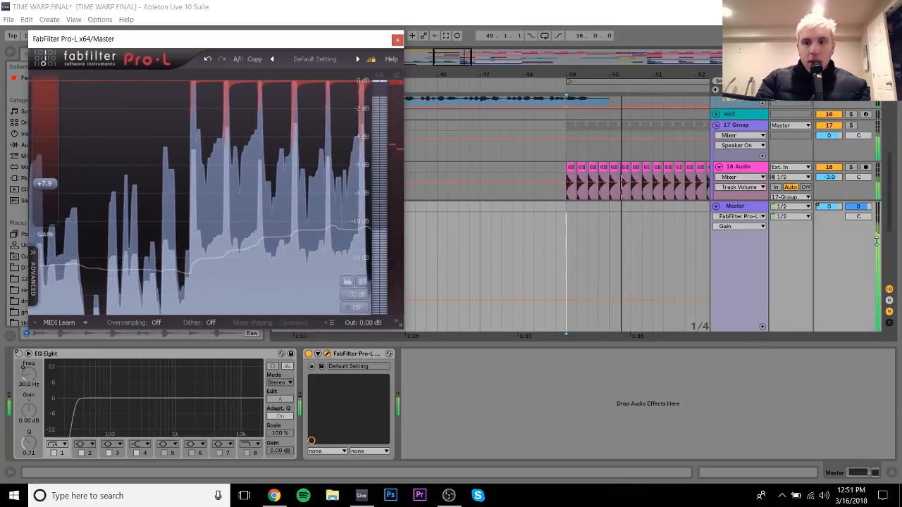
# Fold the Master track in the arrangement and close the FabFilter Pro-L window
pyautogui.click(716, 206)
pyautogui.press('Tab')
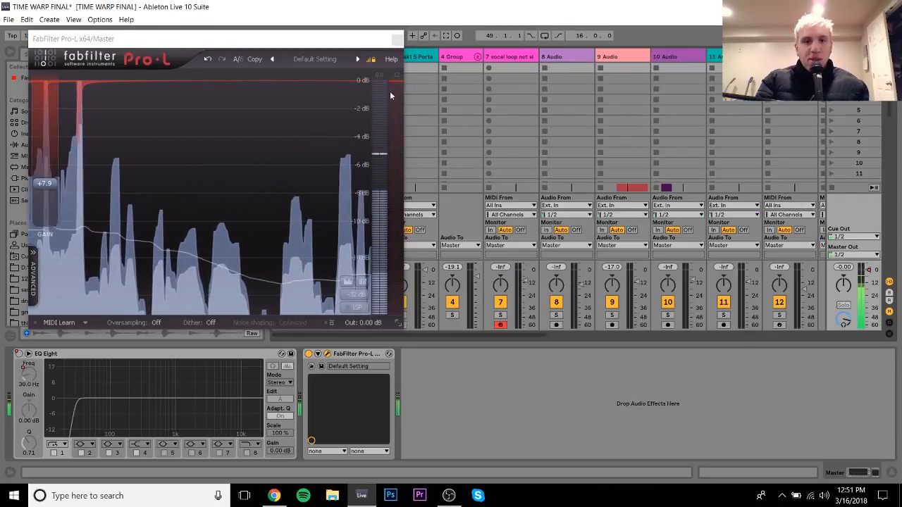
pyautogui.click(396, 40)
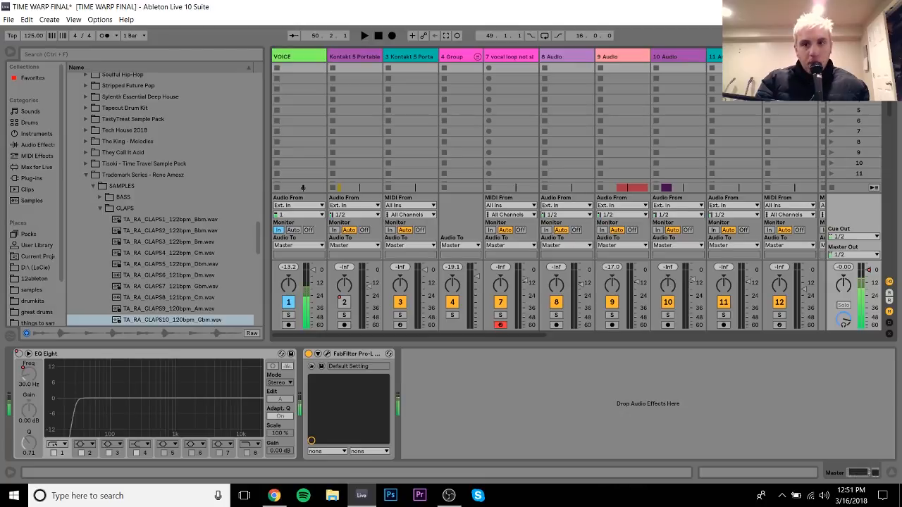
pyautogui.press('Tab')
pyautogui.moveTo(585, 71); pyautogui.dragTo(431, 63)
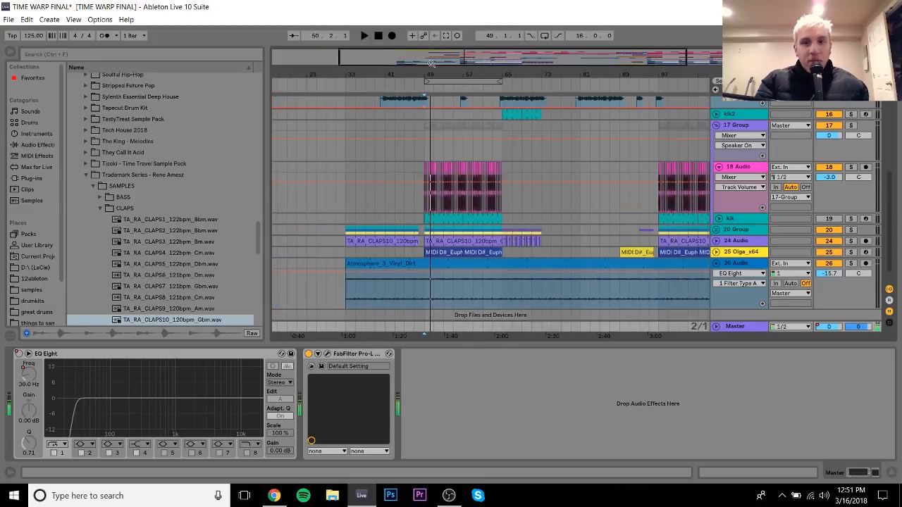
pyautogui.click(716, 127)
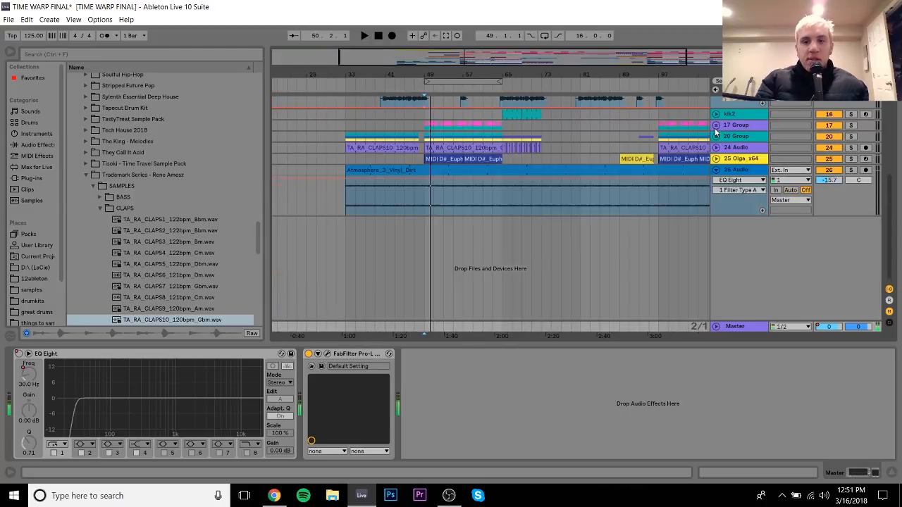
pyautogui.click(747, 174)
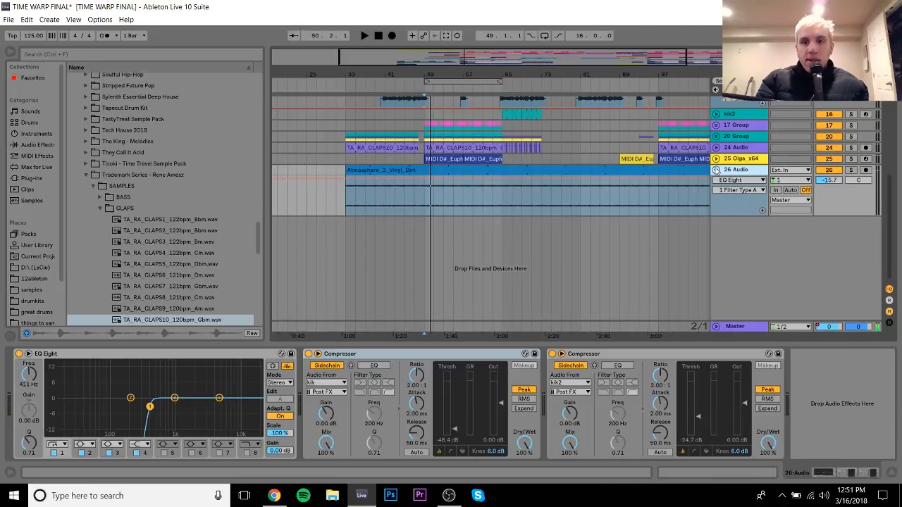
pyautogui.click(715, 171)
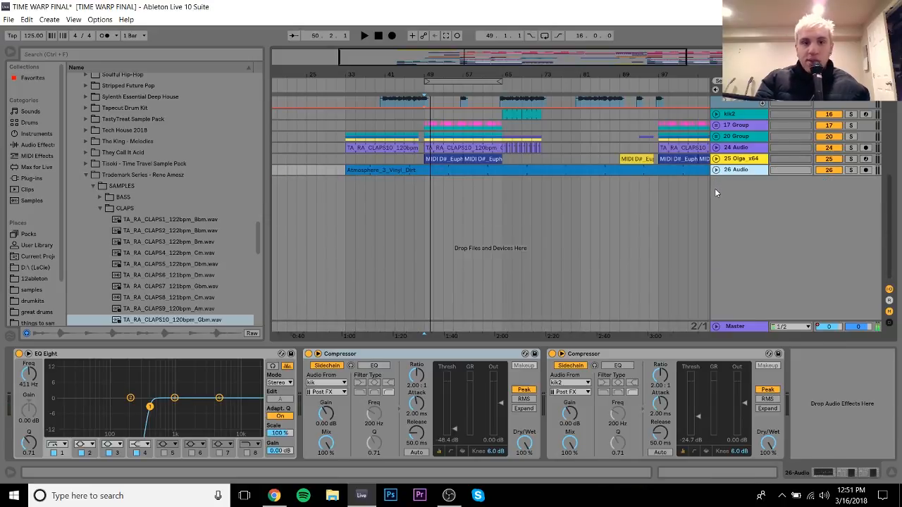